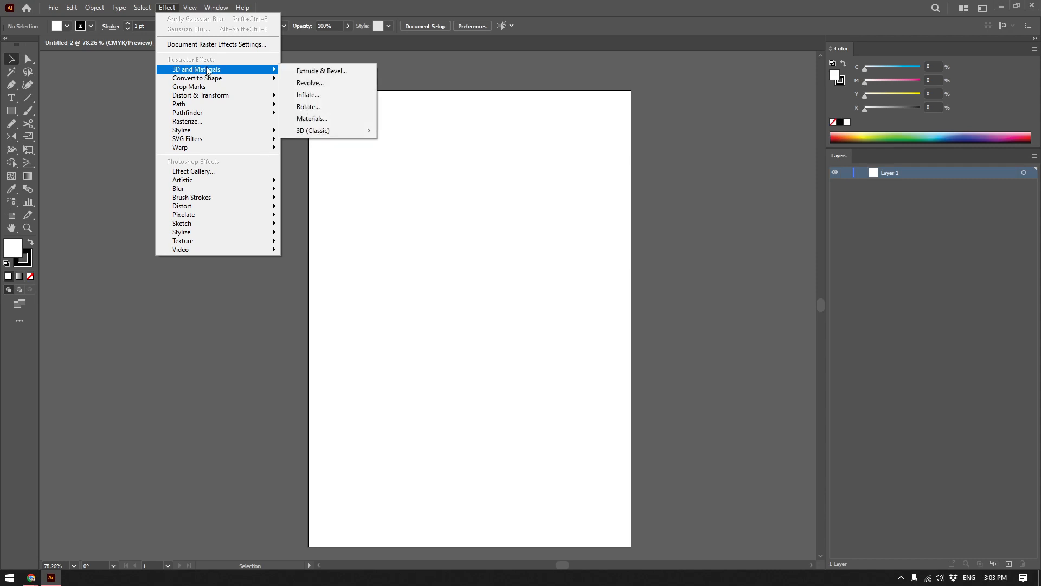
{"action": "mouse_move", "coordinate": [221, 70]}
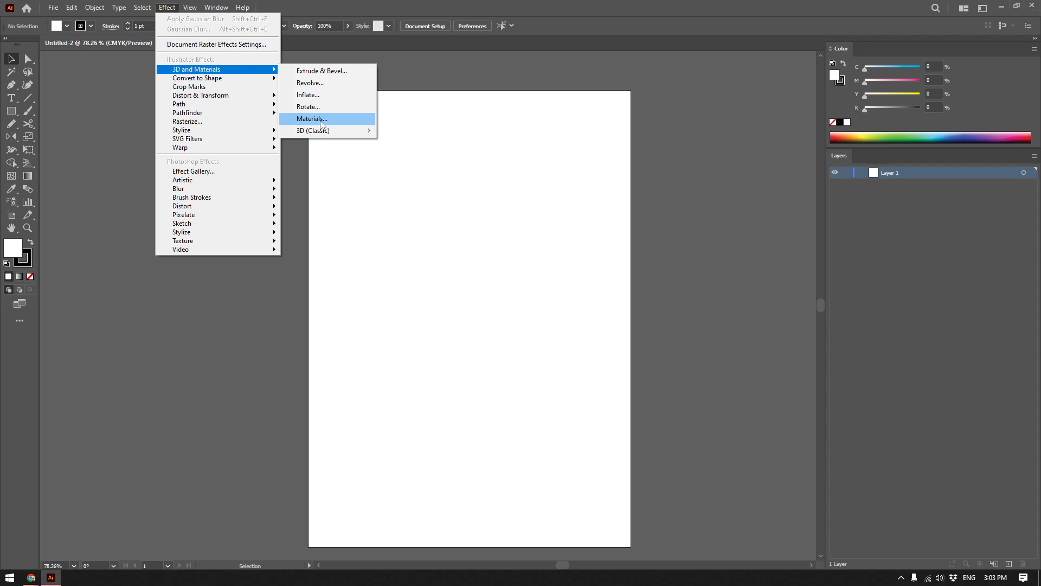
{"action": "mouse_move", "coordinate": [326, 131]}
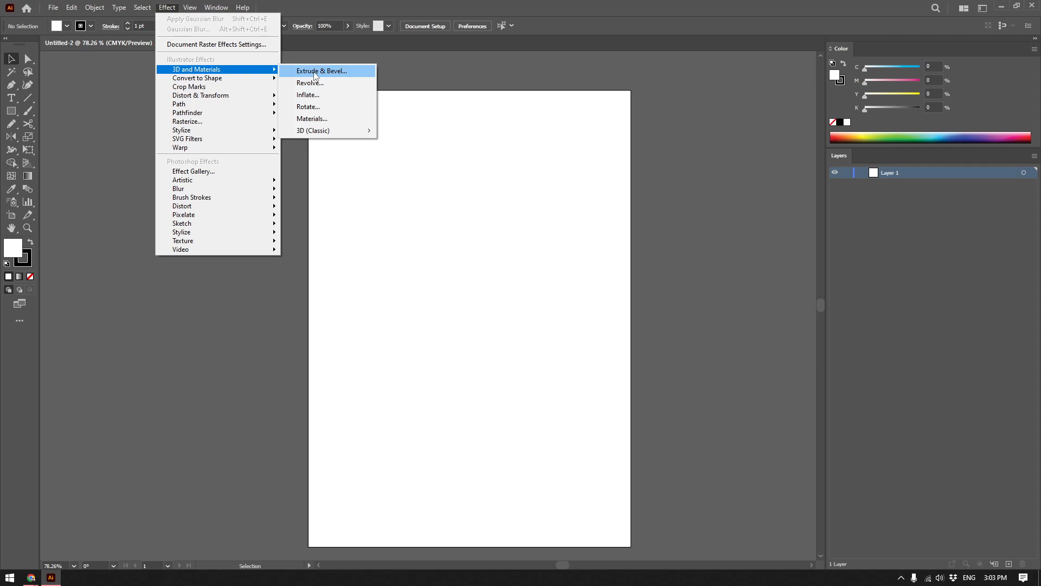
{"action": "left_click", "coordinate": [31, 241]}
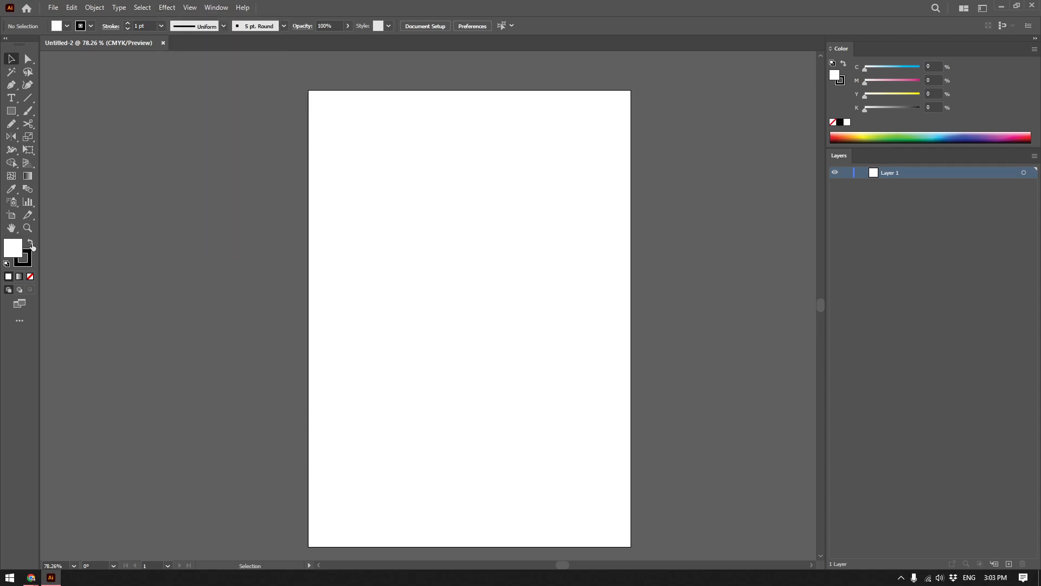
Set the drawing fill to black with no stroke.
{"action": "left_click", "coordinate": [31, 243]}
{"action": "left_click", "coordinate": [31, 277]}
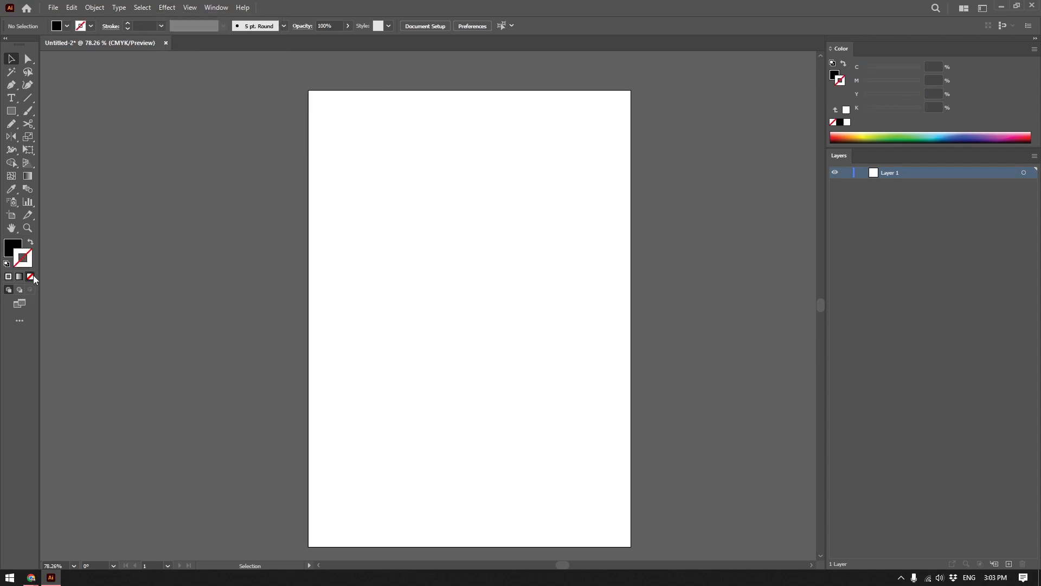
{"action": "left_click", "coordinate": [12, 247]}
Draw a rectangle about 444 × 190 pt in the upper half of the artboard and centre it horizontally.
{"action": "left_click", "coordinate": [11, 111]}
{"action": "left_click_drag", "start_coordinate": [342, 237], "coordinate": [582, 340]}
{"action": "key", "text": "v"}
{"action": "left_click_drag", "start_coordinate": [449, 270], "coordinate": [453, 266]}
Apply the 3D Extrude & Bevel effect to the black rectangle and uncover the artwork.
{"action": "left_click", "coordinate": [167, 7]}
{"action": "mouse_move", "coordinate": [191, 73]}
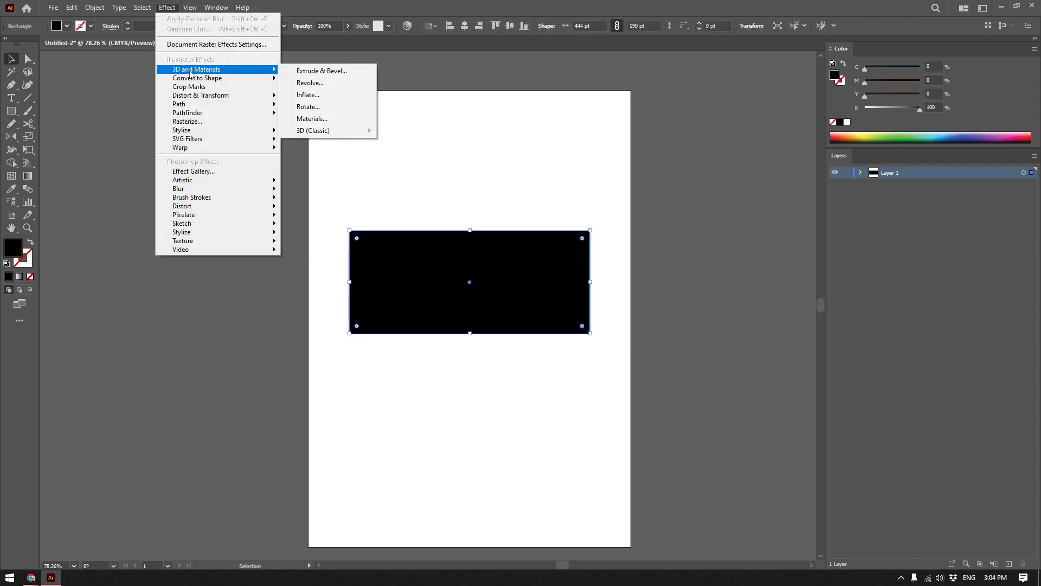
{"action": "left_click", "coordinate": [322, 70]}
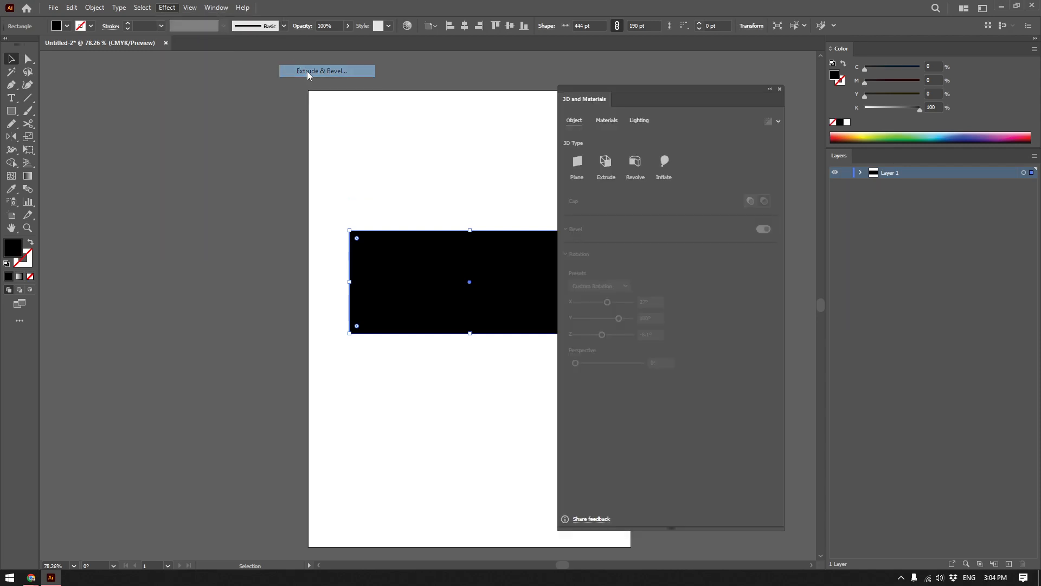
{"action": "left_click_drag", "start_coordinate": [614, 93], "coordinate": [672, 111]}
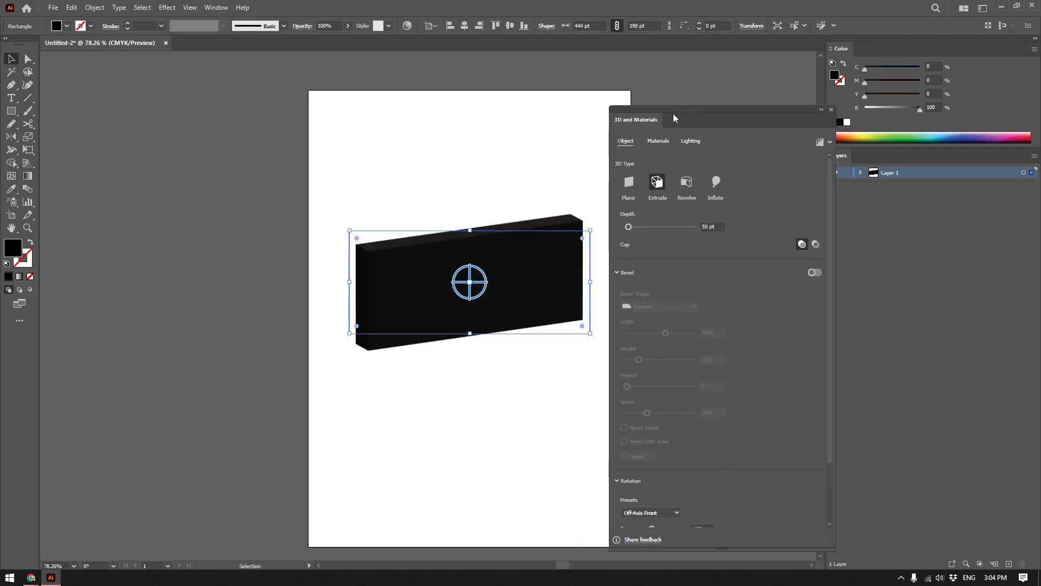
Recolor the extruded rectangle white and increase its extrusion depth to 213 pt.
{"action": "left_click", "coordinate": [848, 123]}
{"action": "left_click_drag", "start_coordinate": [627, 227], "coordinate": [636, 226]}
{"action": "left_click_drag", "start_coordinate": [793, 106], "coordinate": [803, 167]}
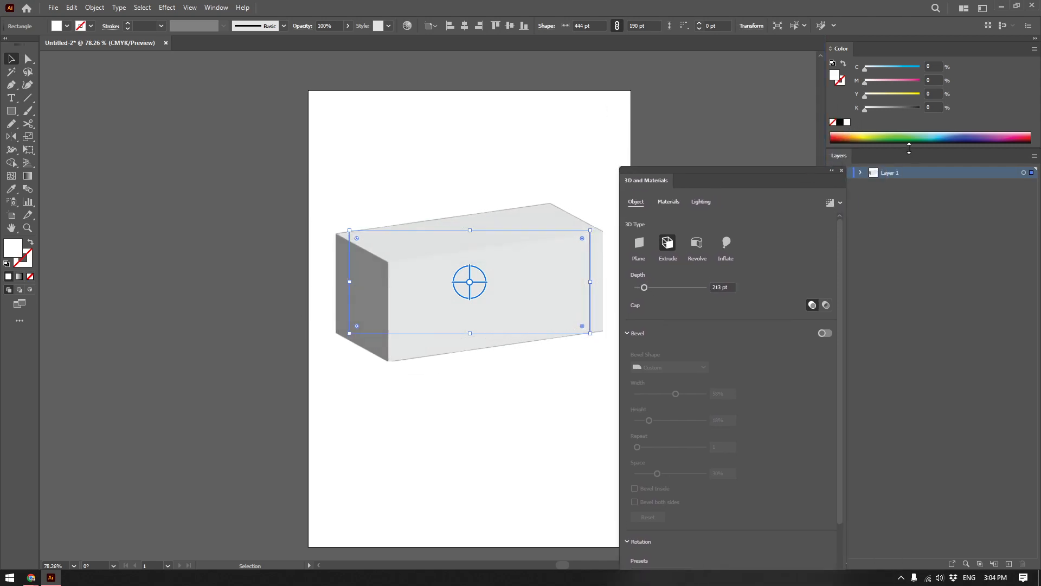
Recolor the 3D box light yellow (C 1.96, M 0, Y 47.06) and set its extrusion depth to 294 pt.
{"action": "left_click_drag", "start_coordinate": [909, 152], "coordinate": [909, 182]}
{"action": "left_click", "coordinate": [869, 142]}
{"action": "left_click", "coordinate": [864, 134]}
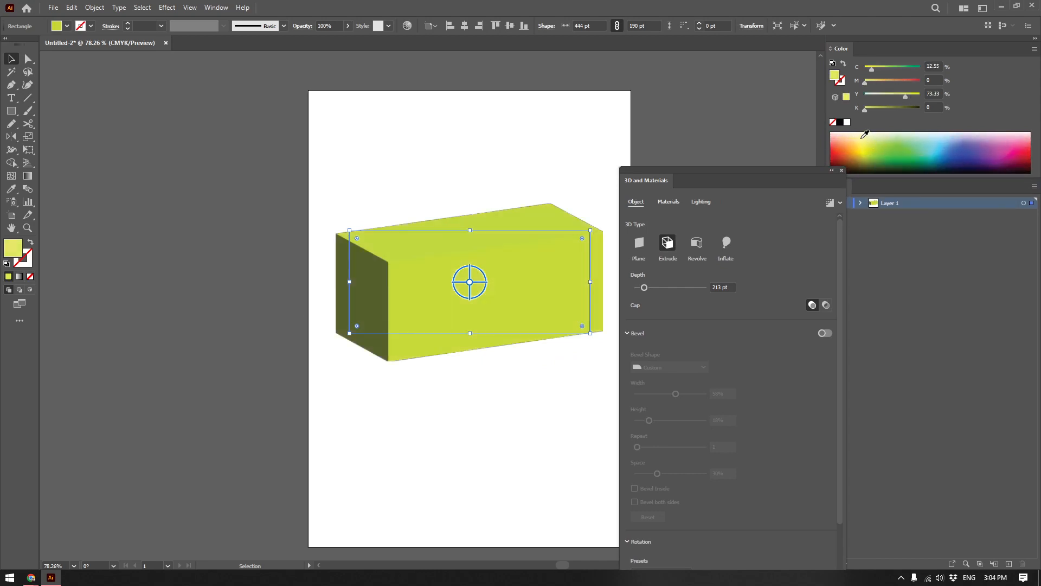
{"action": "left_click_drag", "start_coordinate": [693, 170], "coordinate": [712, 108]}
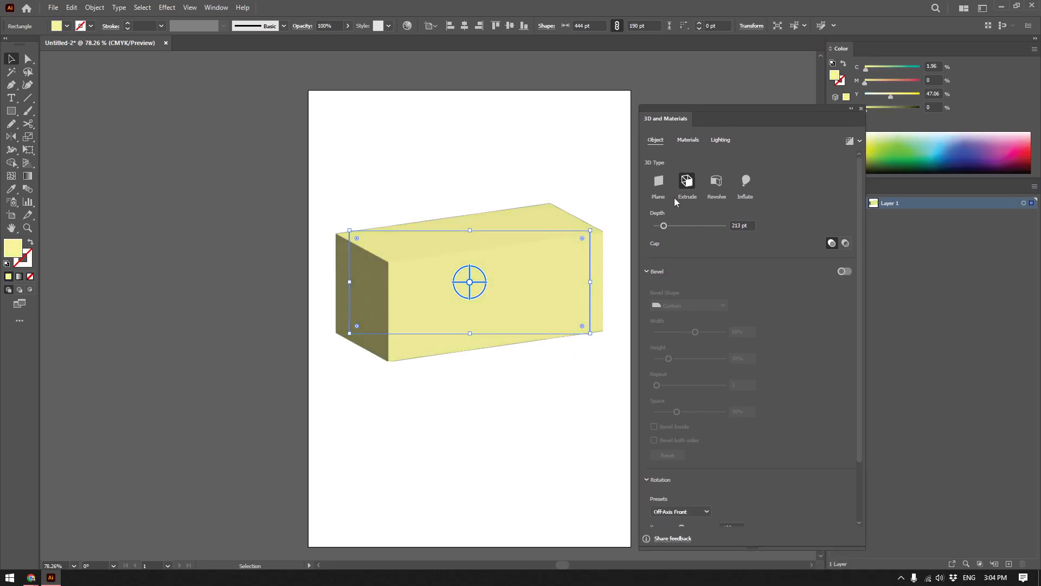
{"action": "left_click_drag", "start_coordinate": [664, 226], "coordinate": [666, 227]}
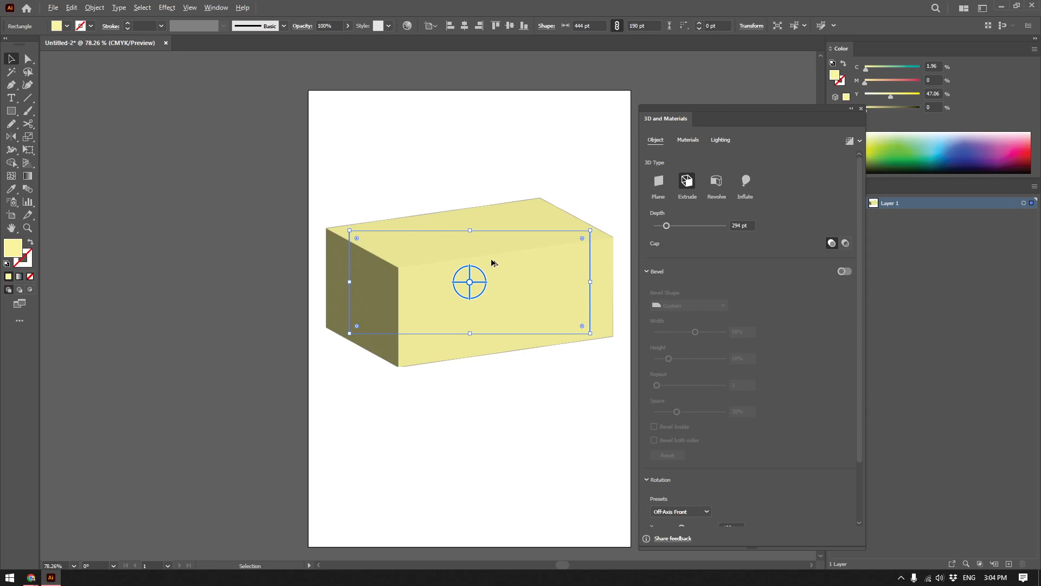
Turn on the bevel for the 3D box and choose the Round bevel shape.
{"action": "scroll", "coordinate": [470, 266], "scroll_direction": "up", "scroll_amount": 4}
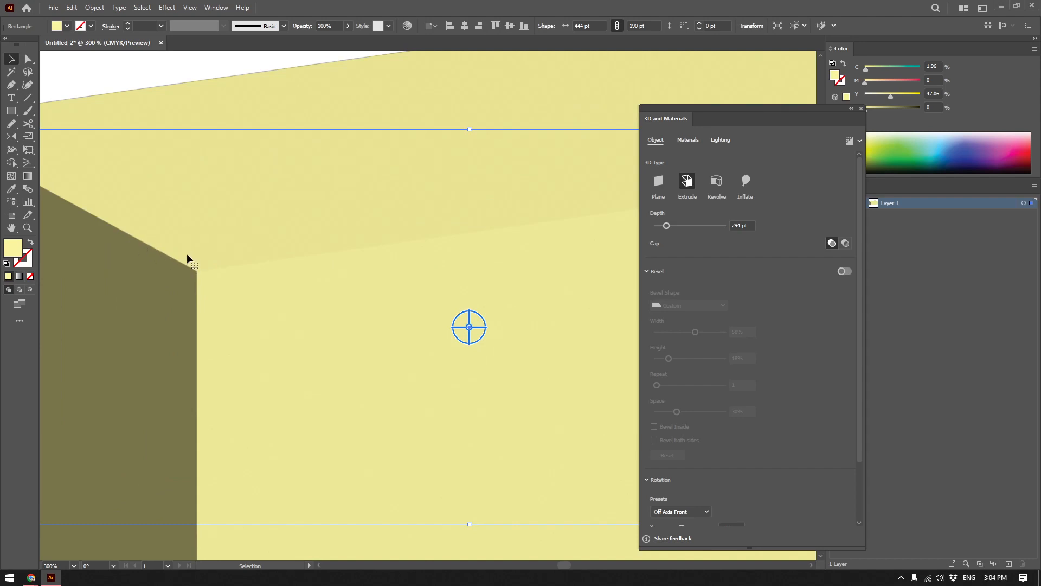
{"action": "left_click", "coordinate": [843, 271]}
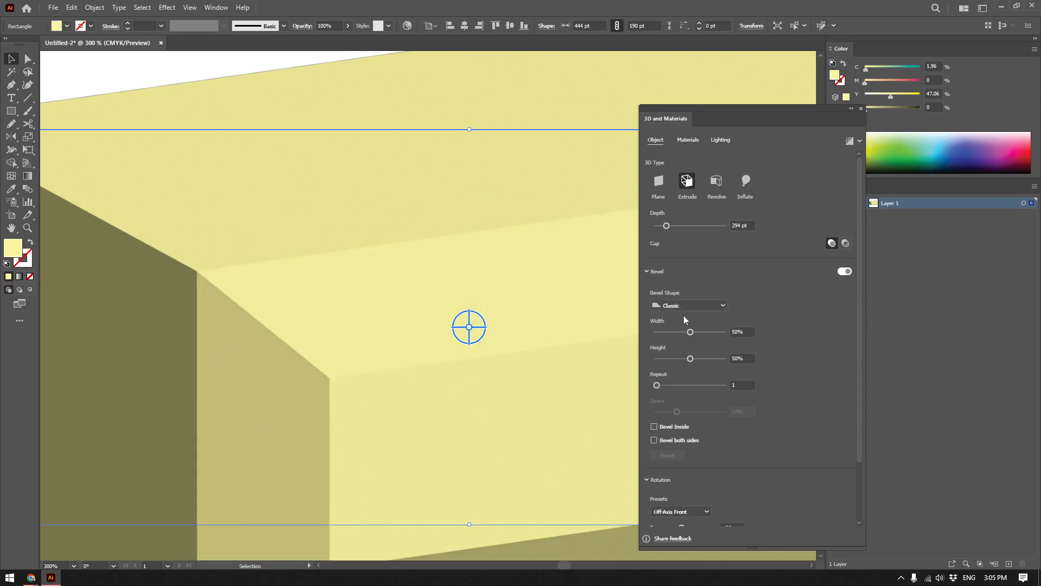
{"action": "scroll", "coordinate": [402, 325], "scroll_direction": "down", "scroll_amount": 3}
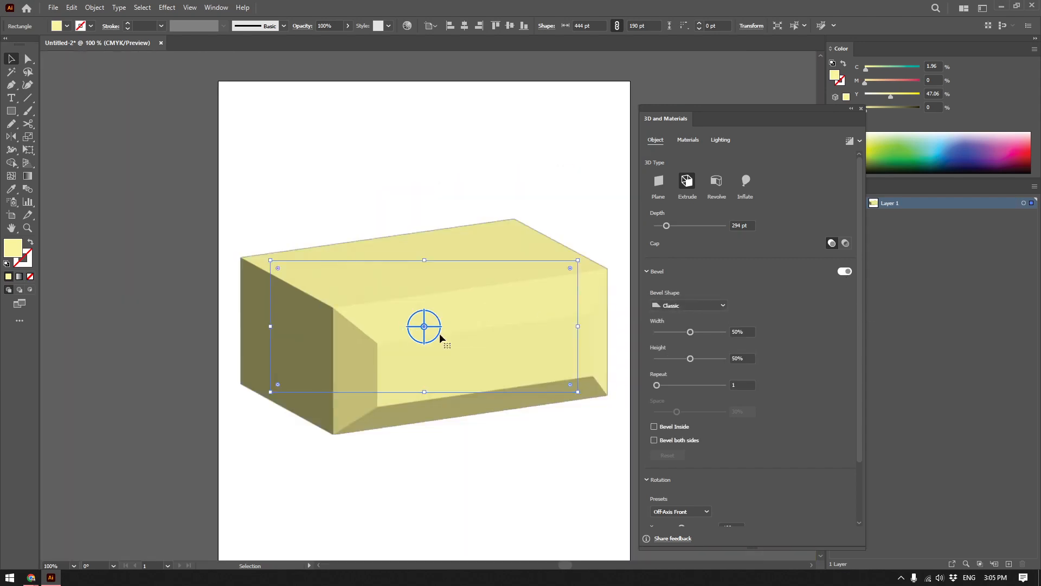
{"action": "scroll", "coordinate": [440, 333], "scroll_direction": "up", "scroll_amount": 1}
{"action": "left_click", "coordinate": [683, 303]}
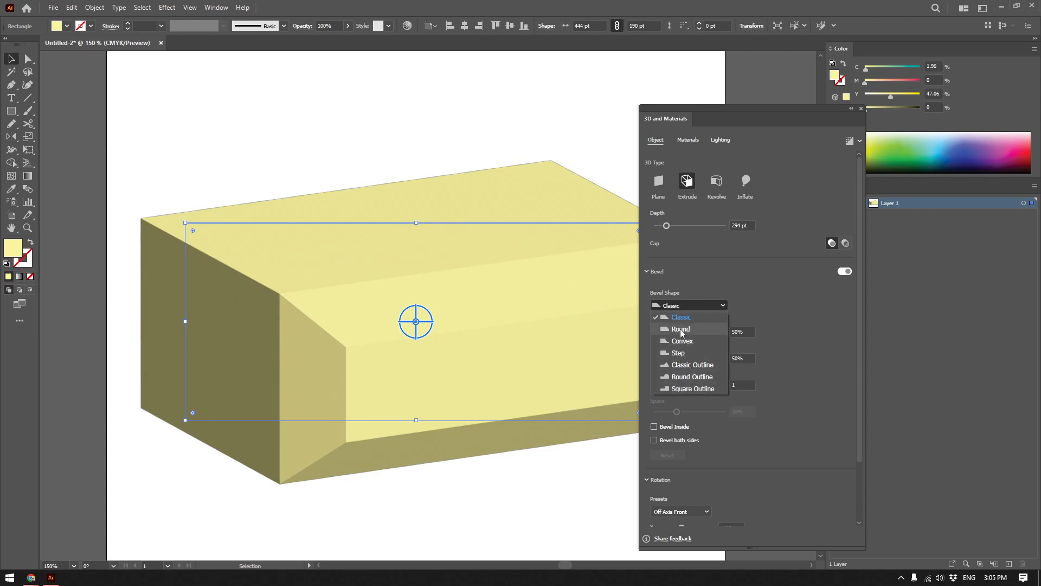
{"action": "left_click", "coordinate": [679, 329]}
Reduce the box's bevel width to 4%, checking the front edges up close.
{"action": "left_click_drag", "start_coordinate": [690, 332], "coordinate": [660, 332]}
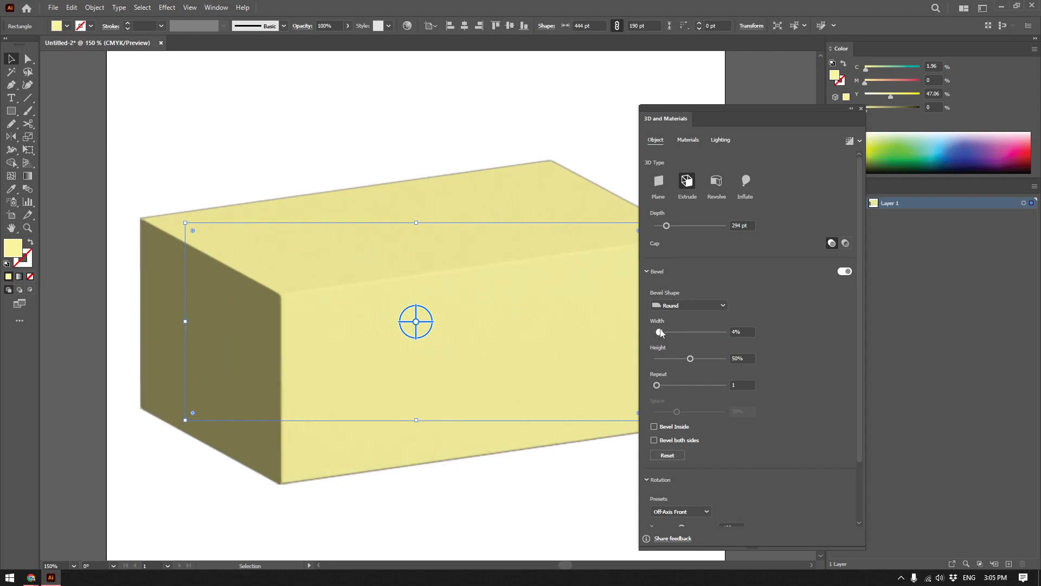
{"action": "scroll", "coordinate": [369, 276], "scroll_direction": "up", "scroll_amount": 3}
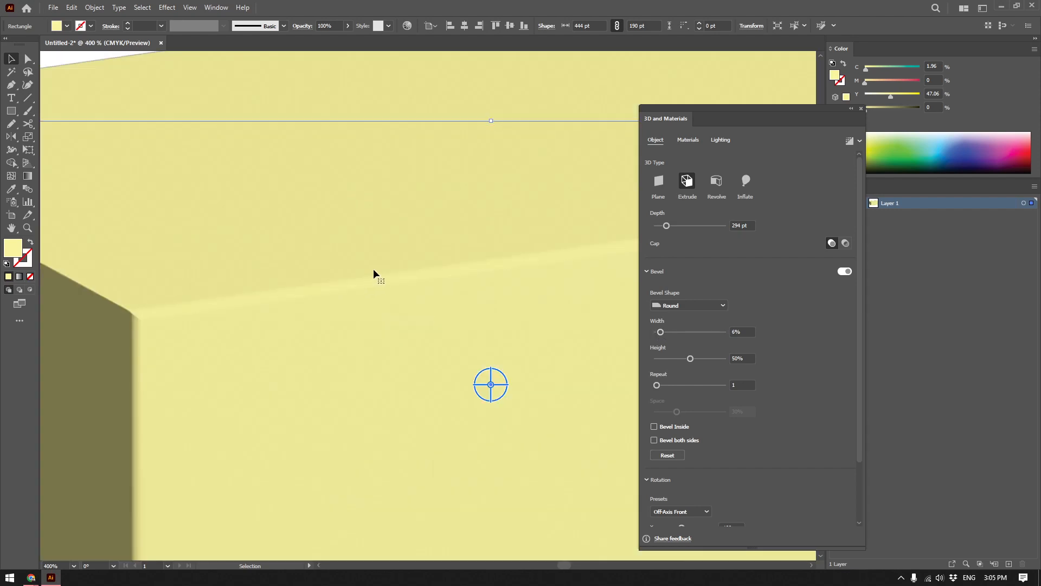
{"action": "left_click_drag", "start_coordinate": [660, 329], "coordinate": [661, 330]}
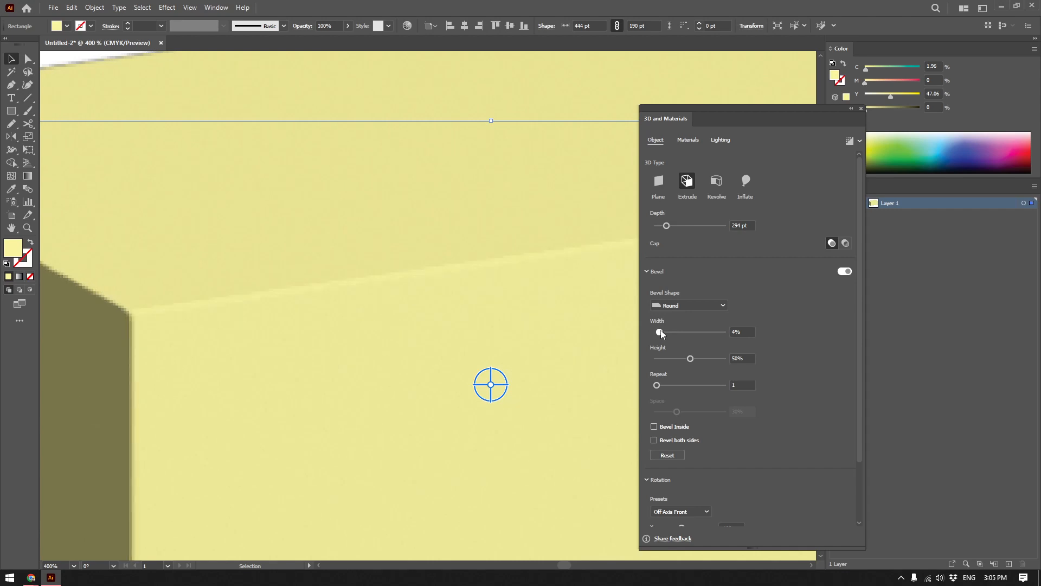
{"action": "scroll", "coordinate": [337, 313], "scroll_direction": "down", "scroll_amount": 3}
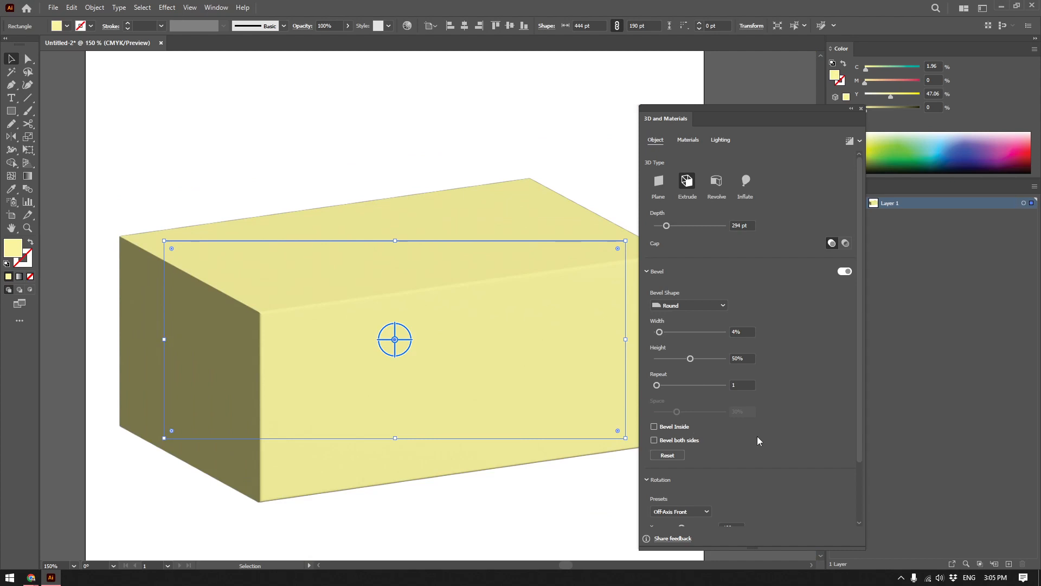
Give the box a custom rotation of X -28°, Y -5° and Z -15°.
{"action": "scroll", "coordinate": [758, 440], "scroll_direction": "down", "scroll_amount": 2}
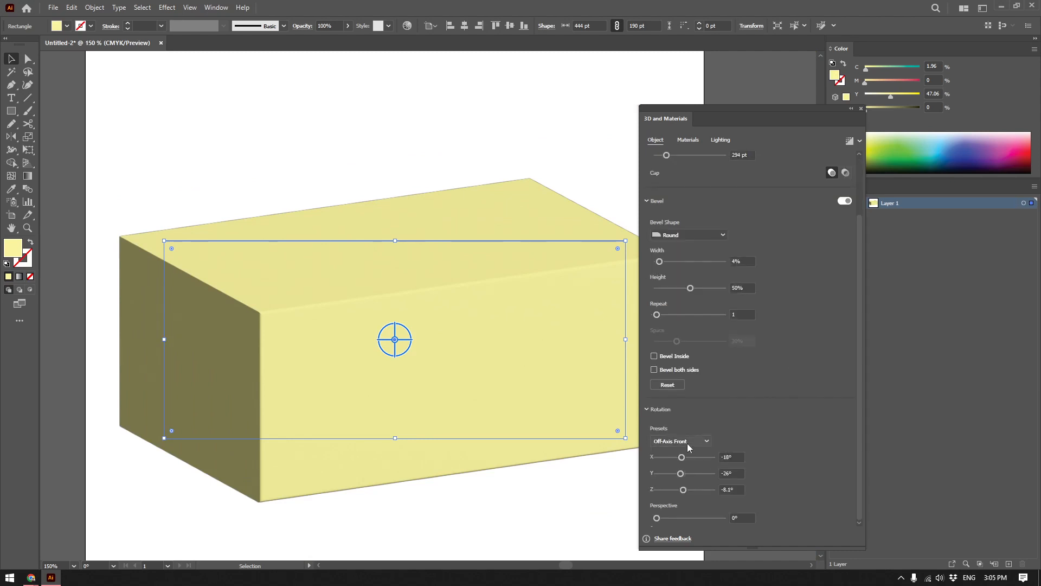
{"action": "left_click_drag", "start_coordinate": [682, 459], "coordinate": [682, 489]}
{"action": "scroll", "coordinate": [516, 388], "scroll_direction": "down", "scroll_amount": 1}
{"action": "scroll", "coordinate": [517, 388], "scroll_direction": "down", "scroll_amount": 2}
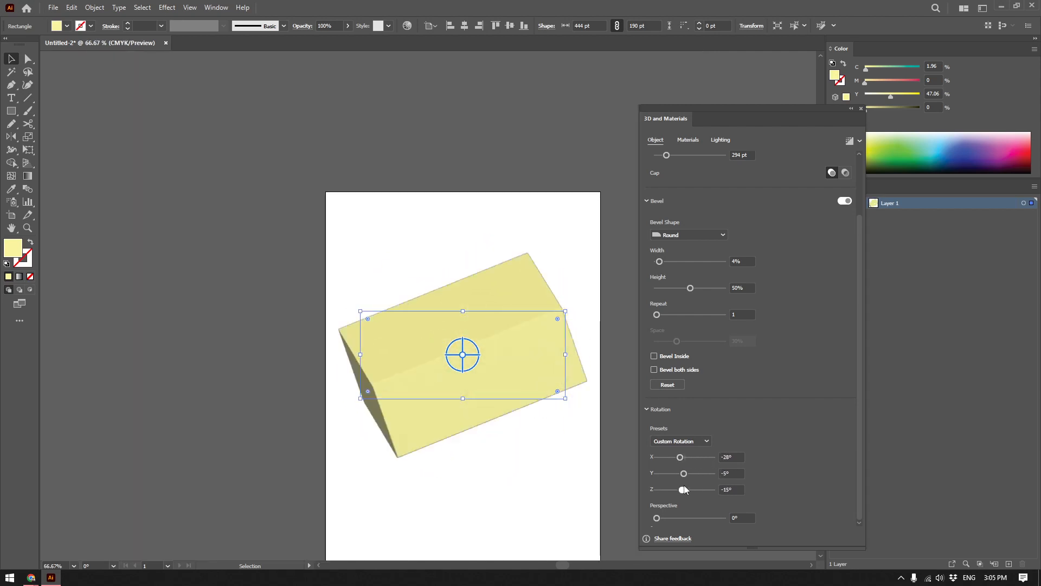
Try the Isometric Left, Isometric Top and Isometric Bottom rotation presets on the box.
{"action": "left_click", "coordinate": [689, 441]}
{"action": "left_click", "coordinate": [682, 393]}
{"action": "left_click", "coordinate": [692, 442]}
{"action": "left_click", "coordinate": [684, 417]}
{"action": "left_click", "coordinate": [690, 441]}
{"action": "left_click", "coordinate": [687, 417]}
{"action": "left_click", "coordinate": [688, 441]}
{"action": "left_click", "coordinate": [686, 429]}
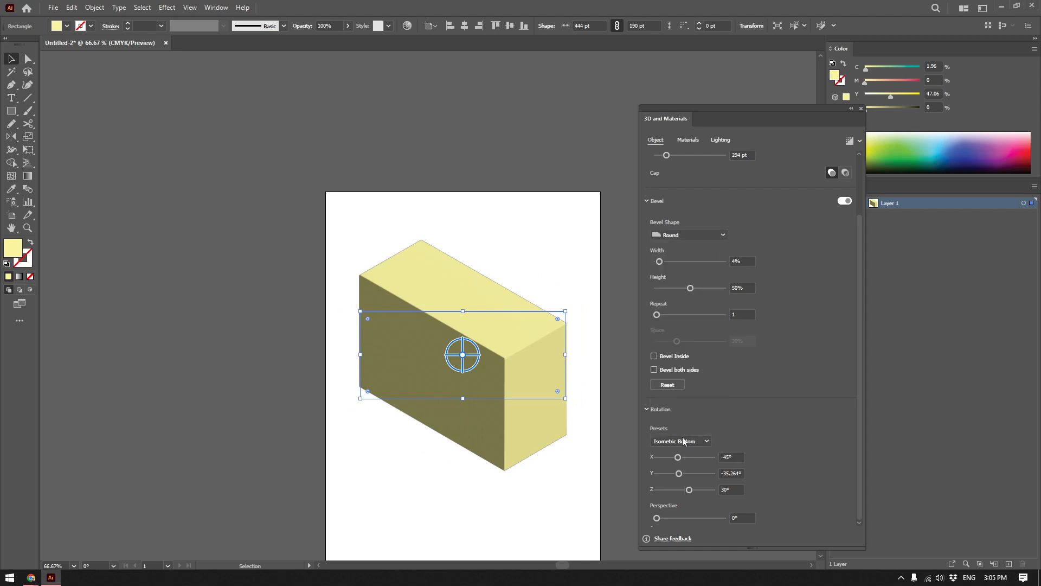
Set the box's rotation preset to Off-Axis Front and its perspective to 48°.
{"action": "left_click", "coordinate": [686, 441]}
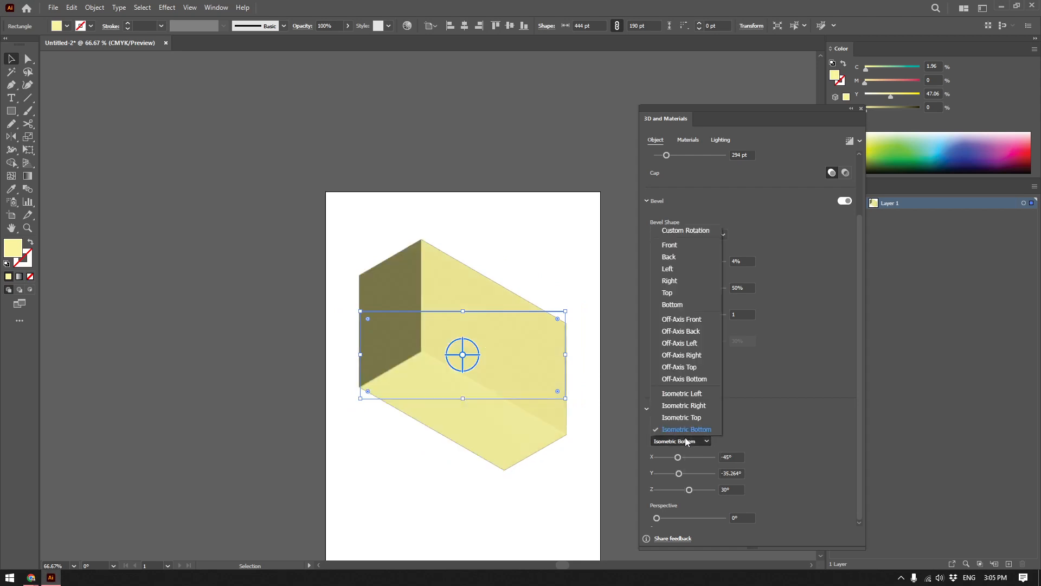
{"action": "left_click", "coordinate": [689, 320]}
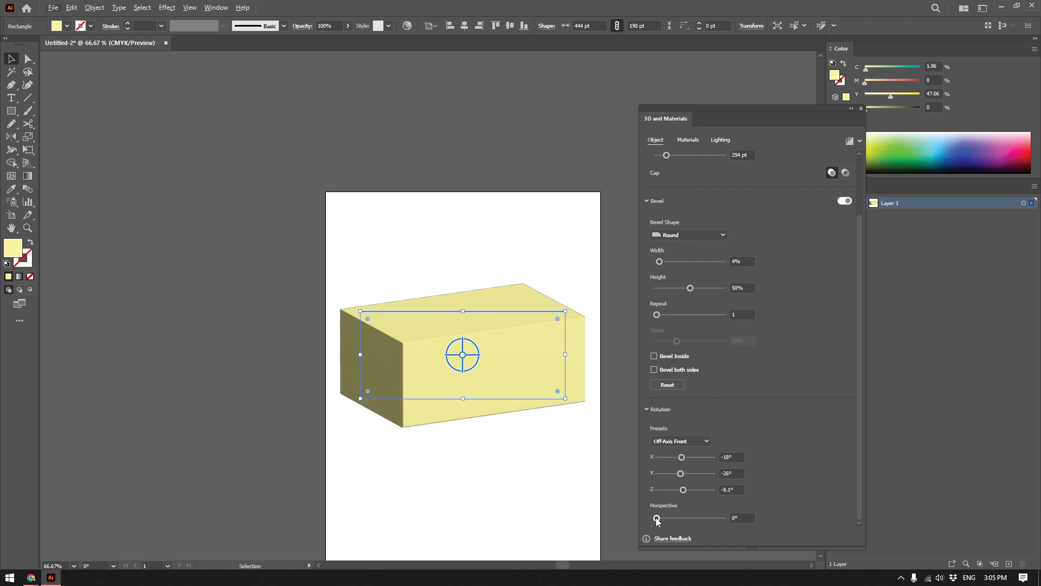
{"action": "mouse_move", "coordinate": [658, 519]}
{"action": "left_mouse_down"}
{"action": "mouse_move", "coordinate": [745, 516]}
{"action": "mouse_move", "coordinate": [659, 519]}
{"action": "mouse_move", "coordinate": [677, 518]}
{"action": "left_mouse_up"}
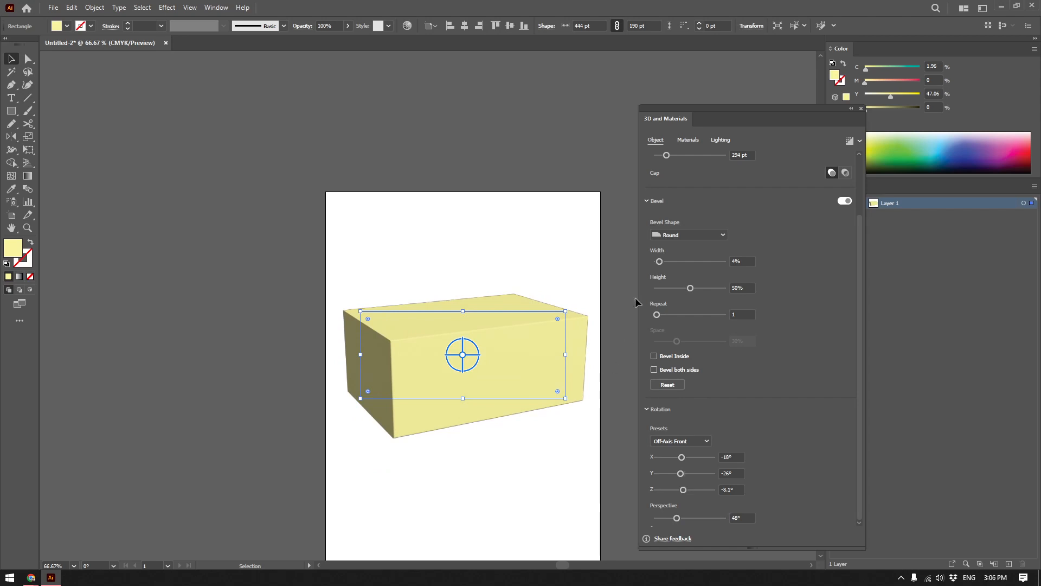
Browse the library of base and Adobe Substance materials available for the 3D box.
{"action": "left_click", "coordinate": [690, 143]}
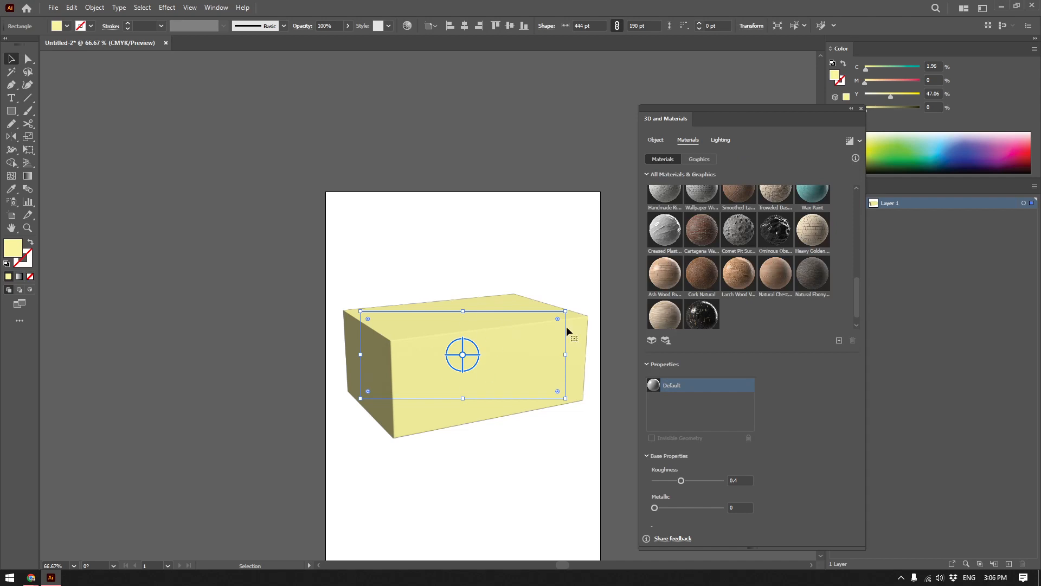
{"action": "left_click", "coordinate": [663, 141]}
{"action": "left_click", "coordinate": [694, 141]}
{"action": "left_click_drag", "start_coordinate": [717, 107], "coordinate": [725, 95]}
{"action": "left_click_drag", "start_coordinate": [867, 277], "coordinate": [860, 188]}
{"action": "scroll", "coordinate": [788, 266], "scroll_direction": "down", "scroll_amount": 3}
{"action": "scroll", "coordinate": [808, 247], "scroll_direction": "down", "scroll_amount": 1}
{"action": "scroll", "coordinate": [808, 249], "scroll_direction": "up", "scroll_amount": 6}
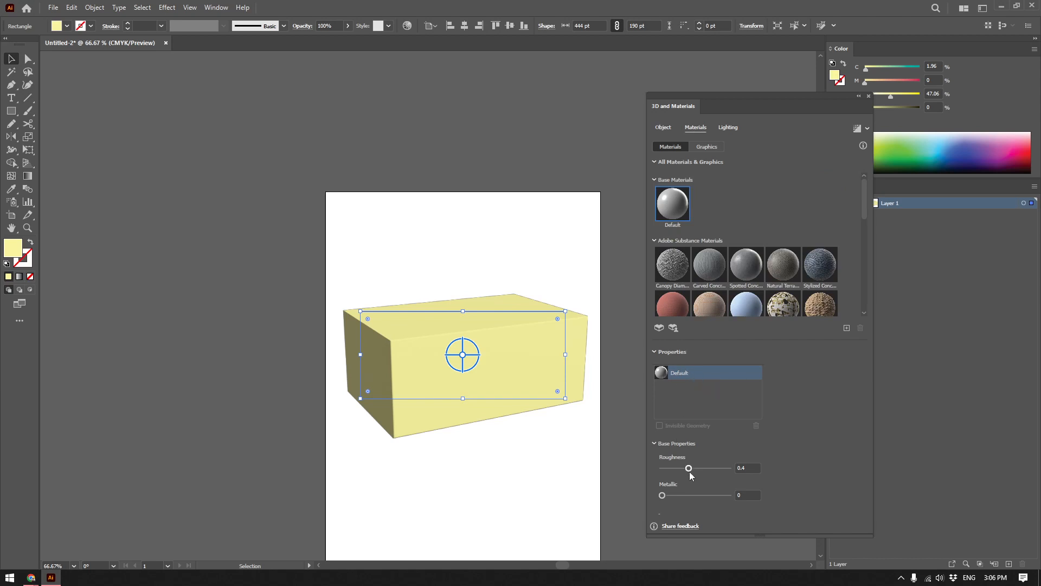
Set the Default material's roughness to 0.47 and metallic to 0.84.
{"action": "left_click_drag", "start_coordinate": [688, 470], "coordinate": [723, 495]}
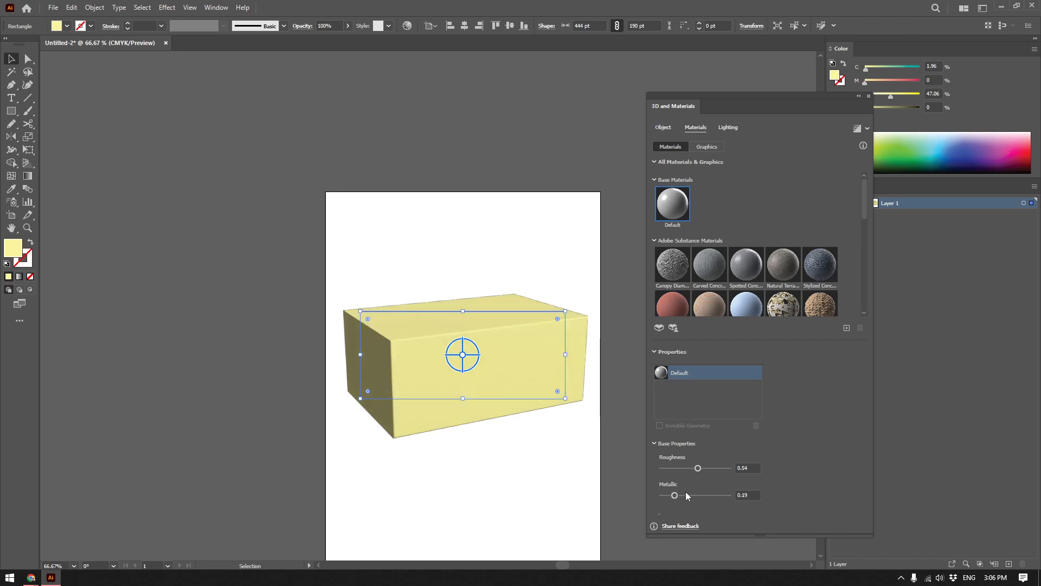
{"action": "mouse_move", "coordinate": [673, 468]}
{"action": "left_mouse_down"}
{"action": "mouse_move", "coordinate": [705, 468]}
{"action": "mouse_move", "coordinate": [693, 469]}
{"action": "left_mouse_up"}
{"action": "left_click_drag", "start_coordinate": [693, 495], "coordinate": [718, 495]}
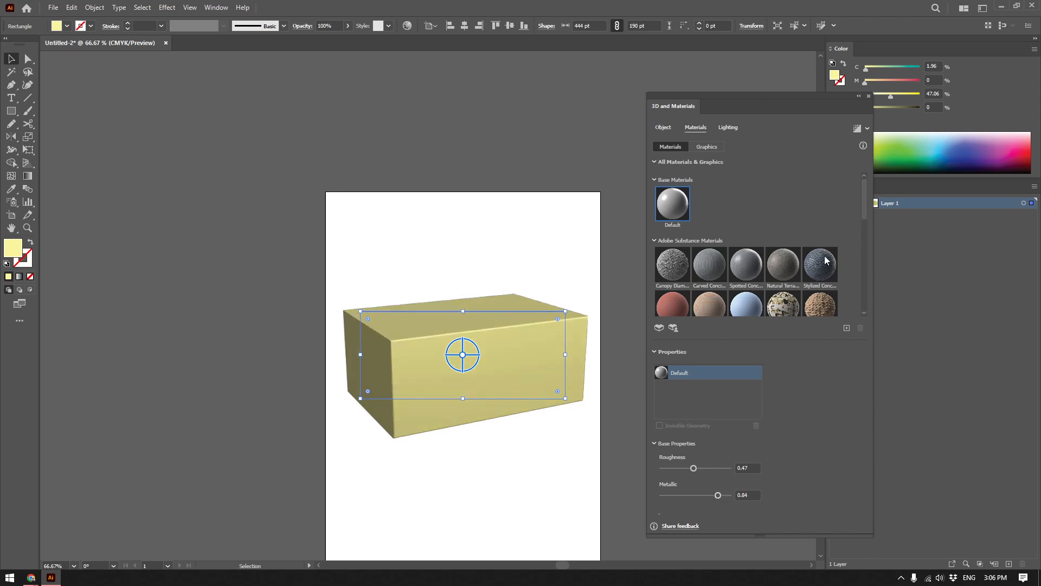
Apply the Oxford Fabric substance material to the 3D box and check its texture up close.
{"action": "scroll", "coordinate": [781, 279], "scroll_direction": "down", "scroll_amount": 2}
{"action": "scroll", "coordinate": [786, 278], "scroll_direction": "up", "scroll_amount": 2}
{"action": "scroll", "coordinate": [788, 278], "scroll_direction": "down", "scroll_amount": 3}
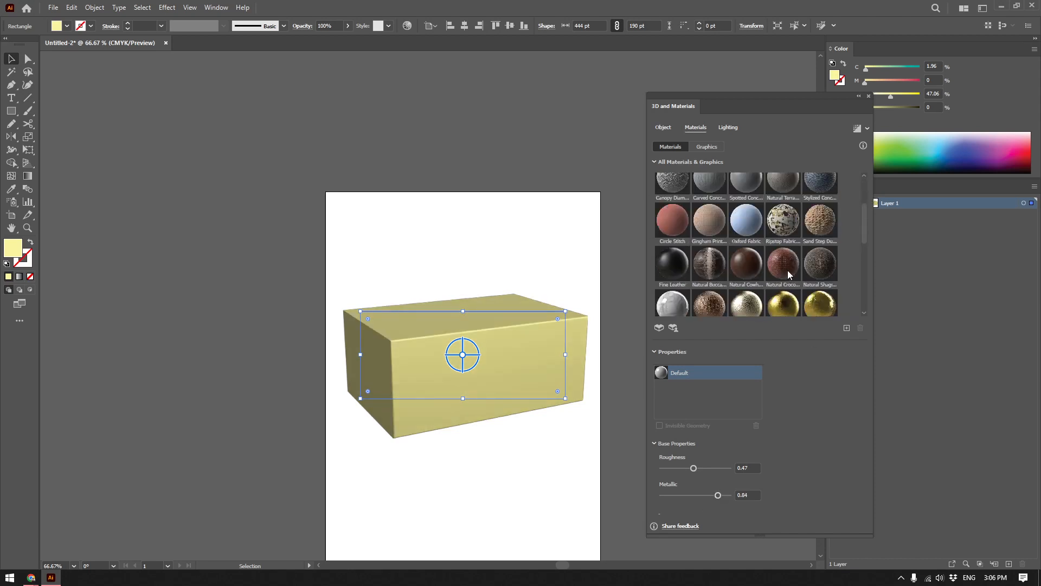
{"action": "scroll", "coordinate": [708, 262], "scroll_direction": "up", "scroll_amount": 2}
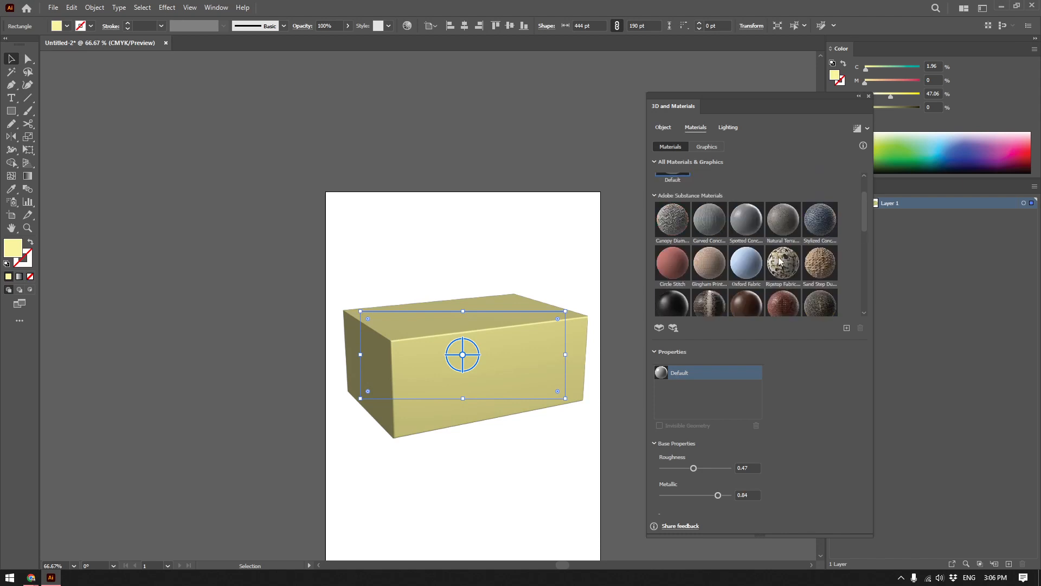
{"action": "left_click", "coordinate": [751, 265]}
{"action": "scroll", "coordinate": [515, 374], "scroll_direction": "up", "scroll_amount": 2}
{"action": "scroll", "coordinate": [506, 395], "scroll_direction": "down", "scroll_amount": 1}
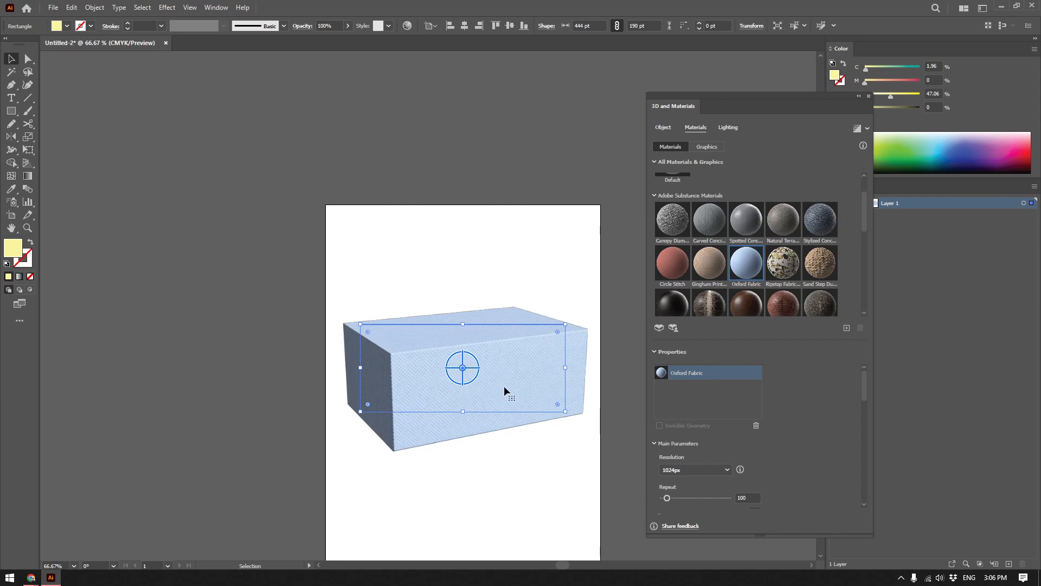
{"action": "scroll", "coordinate": [506, 368], "scroll_direction": "up", "scroll_amount": 2}
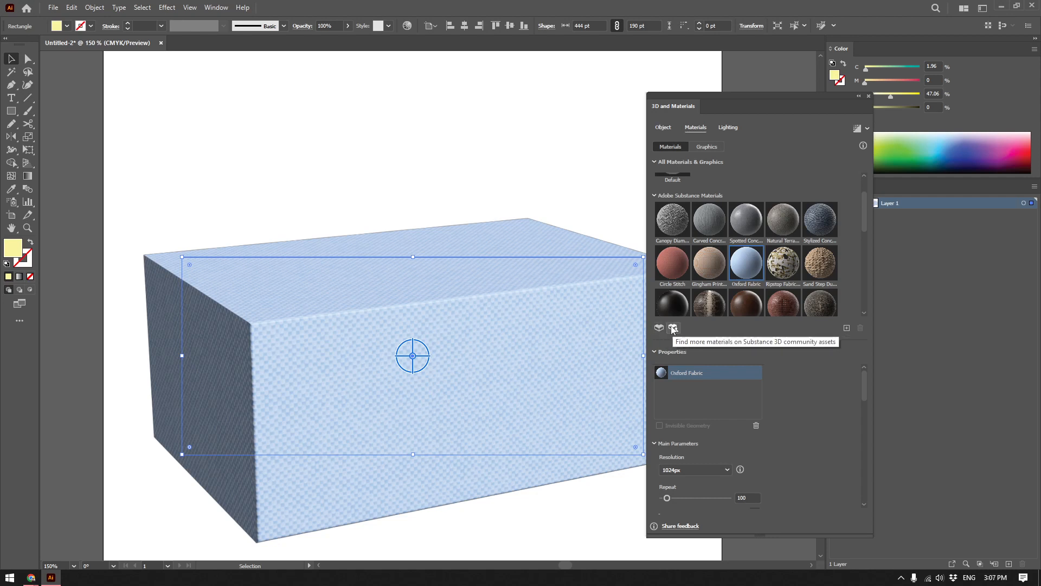
{"action": "left_click_drag", "start_coordinate": [603, 311], "coordinate": [550, 303]}
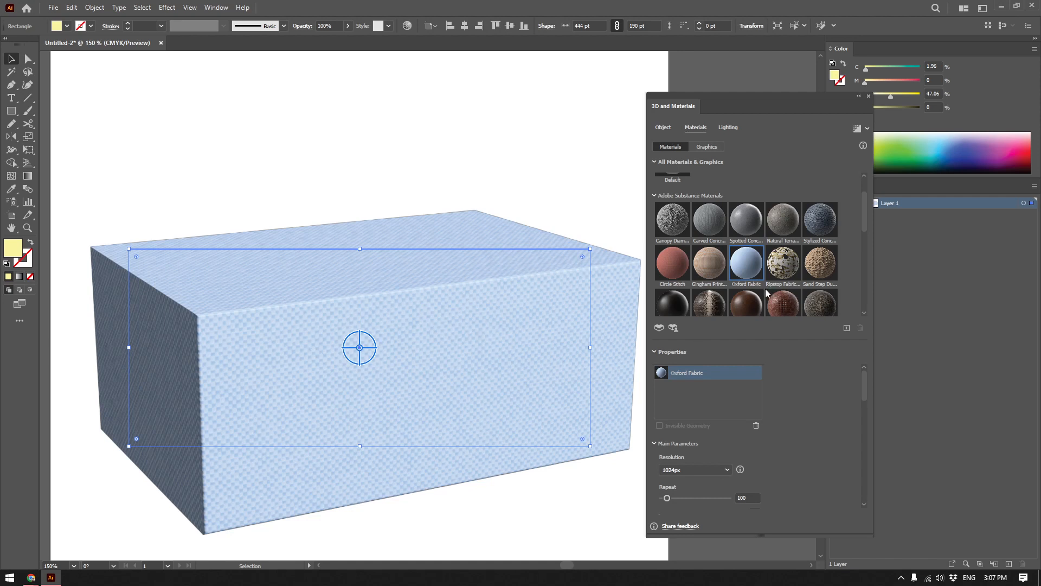
{"action": "scroll", "coordinate": [760, 372], "scroll_direction": "down", "scroll_amount": 4}
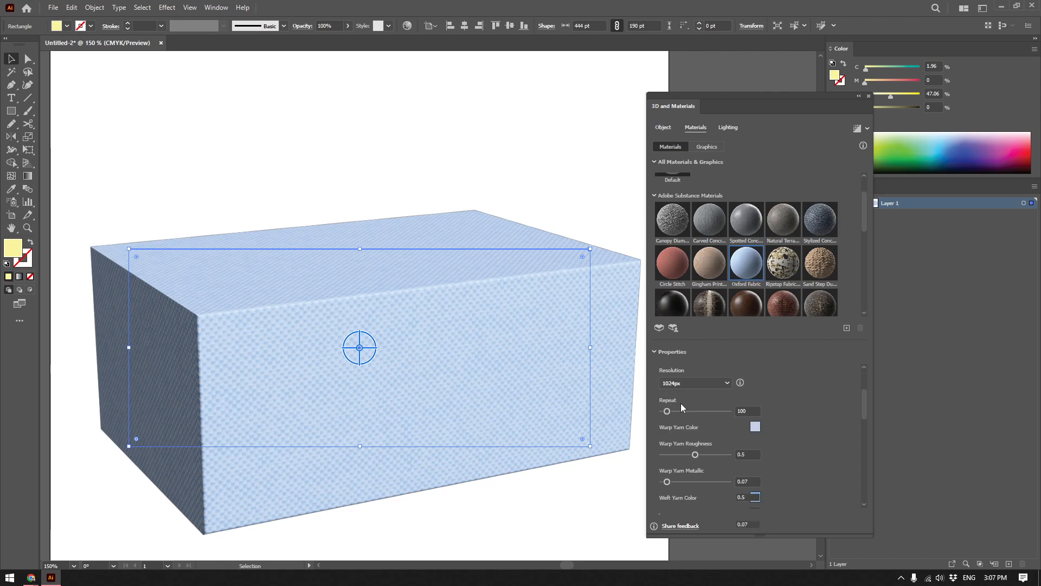
Set the Oxford Fabric material's repeat to 182.
{"action": "scroll", "coordinate": [681, 402], "scroll_direction": "up", "scroll_amount": 2}
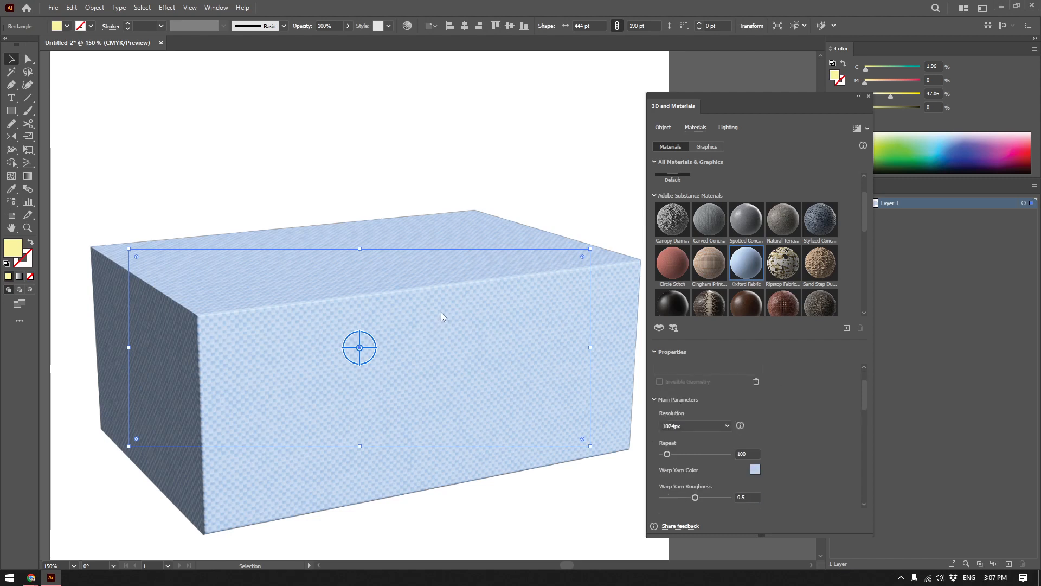
{"action": "left_click_drag", "start_coordinate": [666, 455], "coordinate": [675, 452]}
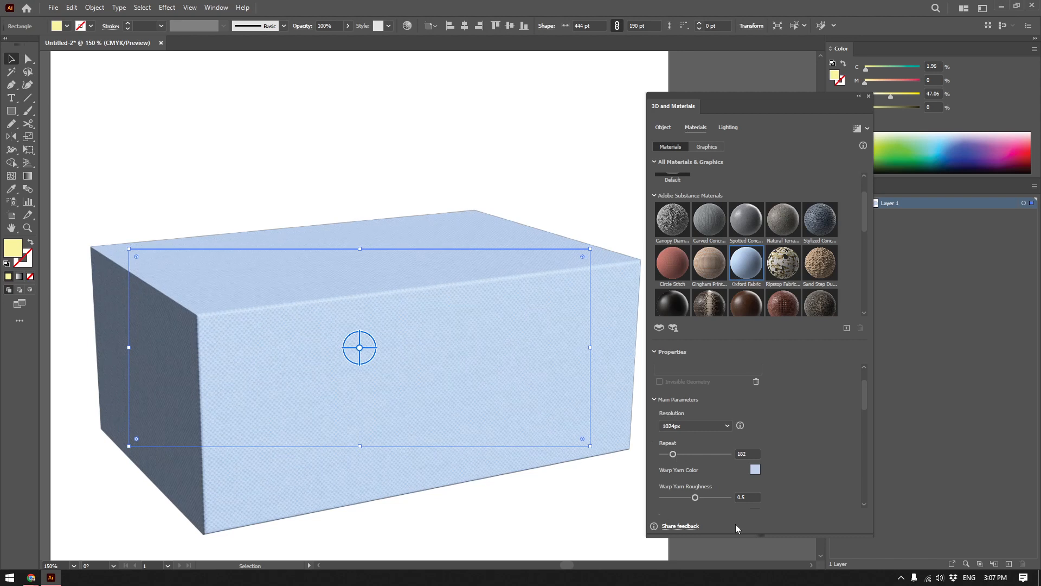
Review the Oxford Fabric's remaining main parameters and adjust its surface settings so the weave stands out more.
{"action": "scroll", "coordinate": [789, 423], "scroll_direction": "down", "scroll_amount": 5}
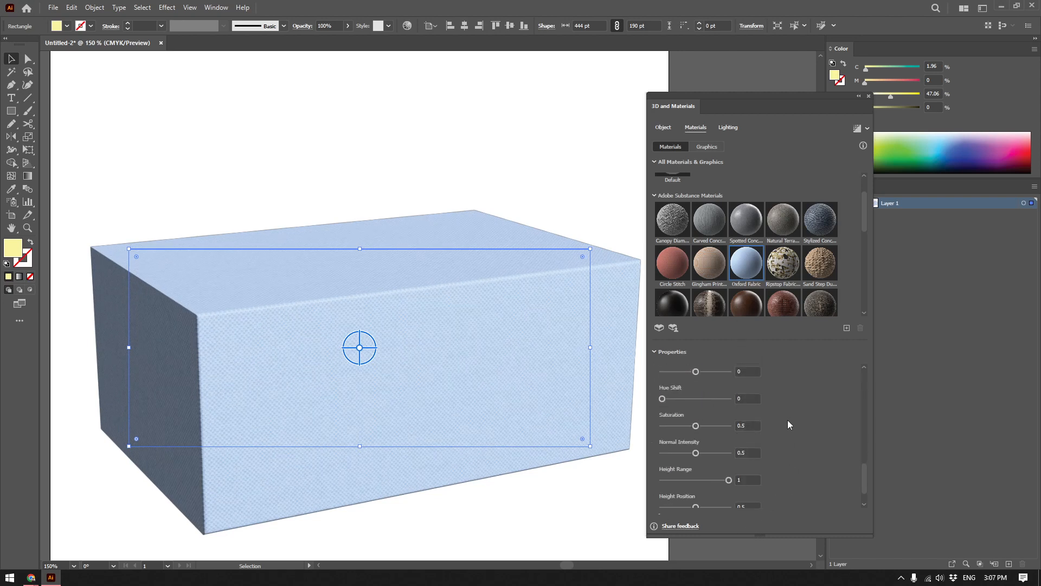
{"action": "scroll", "coordinate": [716, 411], "scroll_direction": "up", "scroll_amount": 5}
{"action": "mouse_move", "coordinate": [865, 419]}
{"action": "left_mouse_down"}
{"action": "mouse_move", "coordinate": [864, 468]}
{"action": "mouse_move", "coordinate": [861, 410]}
{"action": "mouse_move", "coordinate": [854, 436]}
{"action": "left_mouse_up"}
{"action": "scroll", "coordinate": [710, 415], "scroll_direction": "up", "scroll_amount": 1}
{"action": "left_click_drag", "start_coordinate": [670, 424], "coordinate": [696, 429]}
{"action": "mouse_move", "coordinate": [864, 434]}
{"action": "left_mouse_down"}
{"action": "mouse_move", "coordinate": [863, 474]}
{"action": "mouse_move", "coordinate": [862, 403]}
{"action": "mouse_move", "coordinate": [856, 438]}
{"action": "left_mouse_up"}
{"action": "scroll", "coordinate": [851, 429], "scroll_direction": "up", "scroll_amount": 5}
{"action": "scroll", "coordinate": [742, 465], "scroll_direction": "down", "scroll_amount": 3}
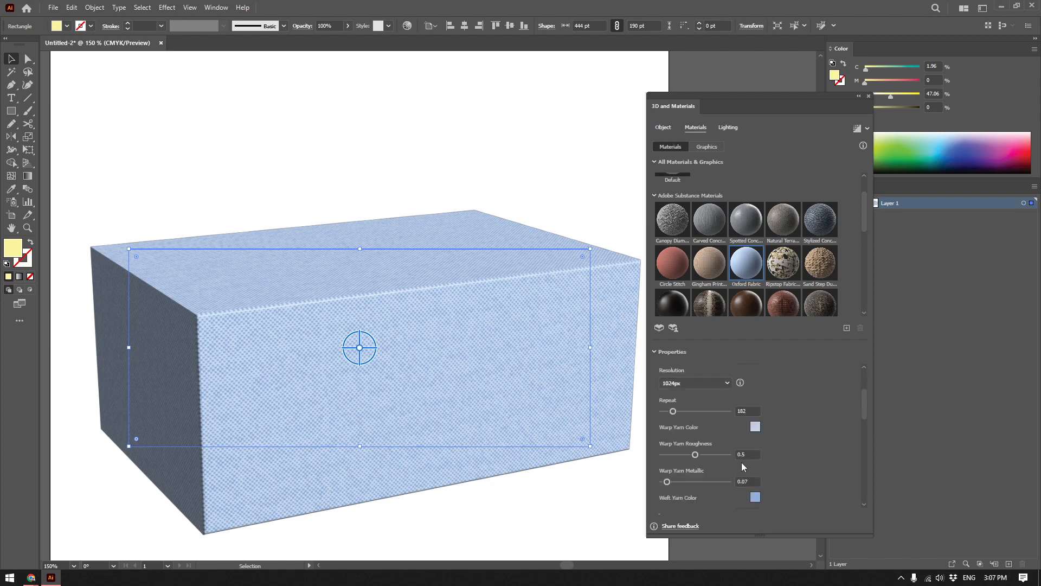
Set the Oxford Fabric material's repeat to 100.
{"action": "double_click", "coordinate": [754, 408]}
{"action": "type", "text": "100"}
{"action": "key", "text": "Return"}
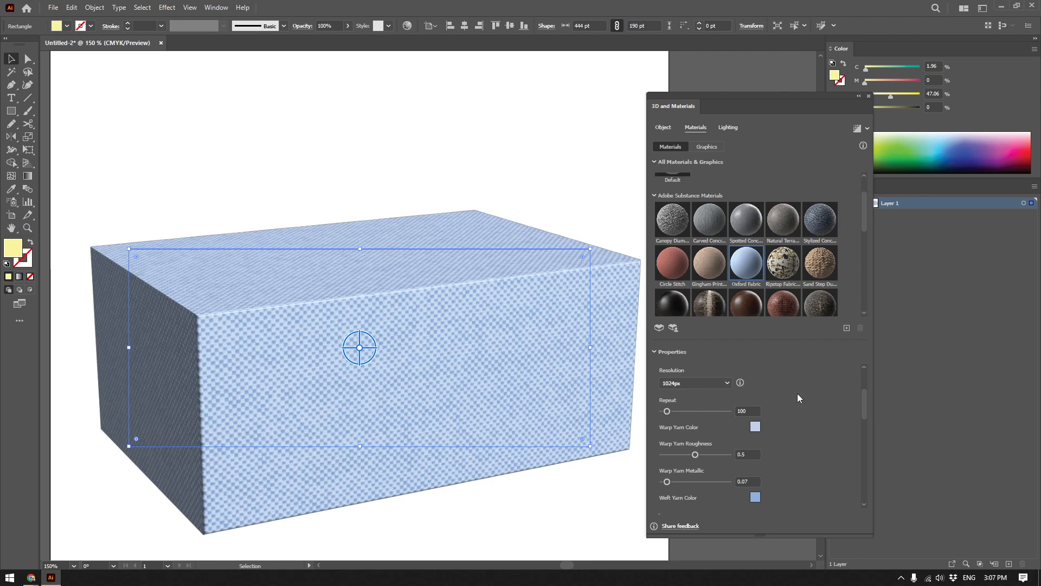
{"action": "scroll", "coordinate": [865, 391], "scroll_direction": "up", "scroll_amount": 1}
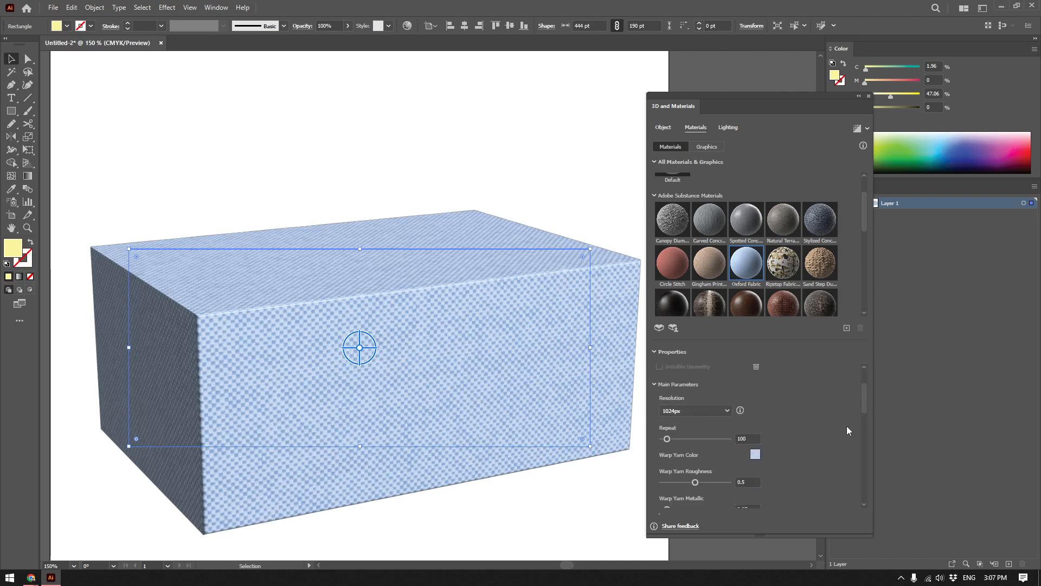
{"action": "left_click", "coordinate": [748, 437]}
Add the text BRAND NAME in the empty area above the box and enlarge it to about 28 pt.
{"action": "left_click_drag", "start_coordinate": [474, 313], "coordinate": [463, 372]}
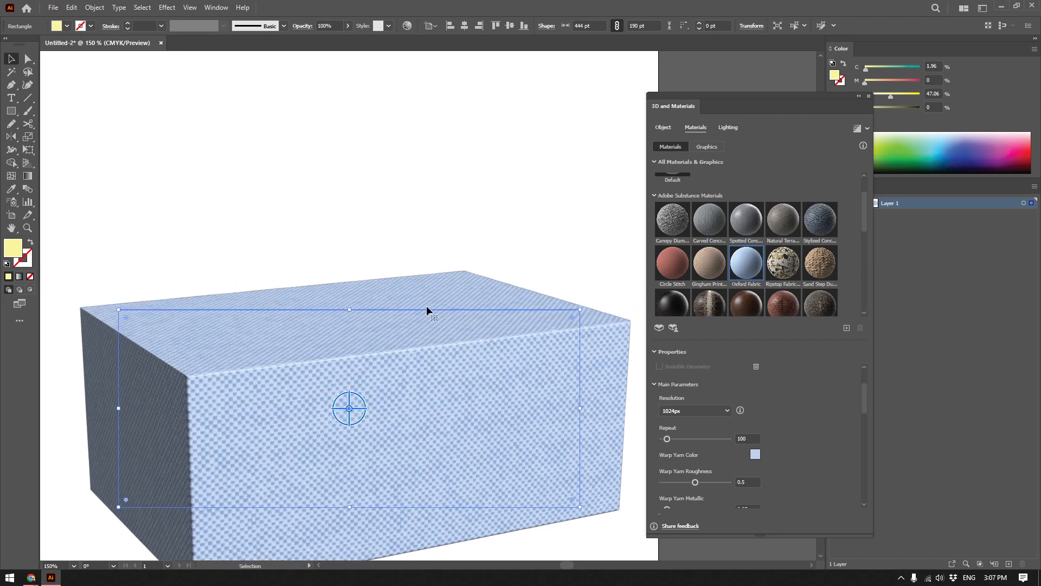
{"action": "scroll", "coordinate": [395, 268], "scroll_direction": "down", "scroll_amount": 1}
{"action": "left_click_drag", "start_coordinate": [413, 330], "coordinate": [417, 430]}
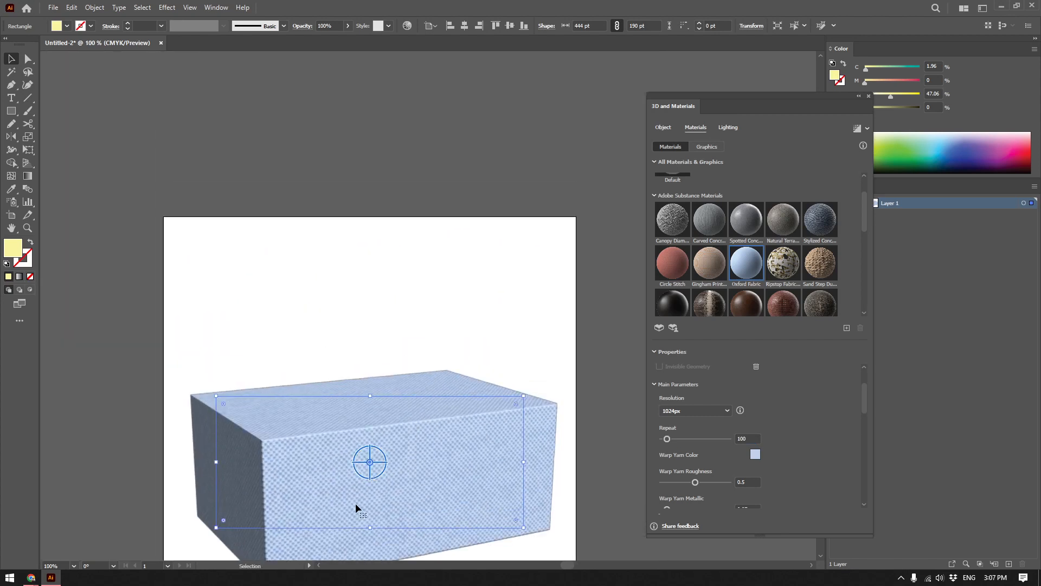
{"action": "key", "text": "t"}
{"action": "left_click", "coordinate": [313, 308]}
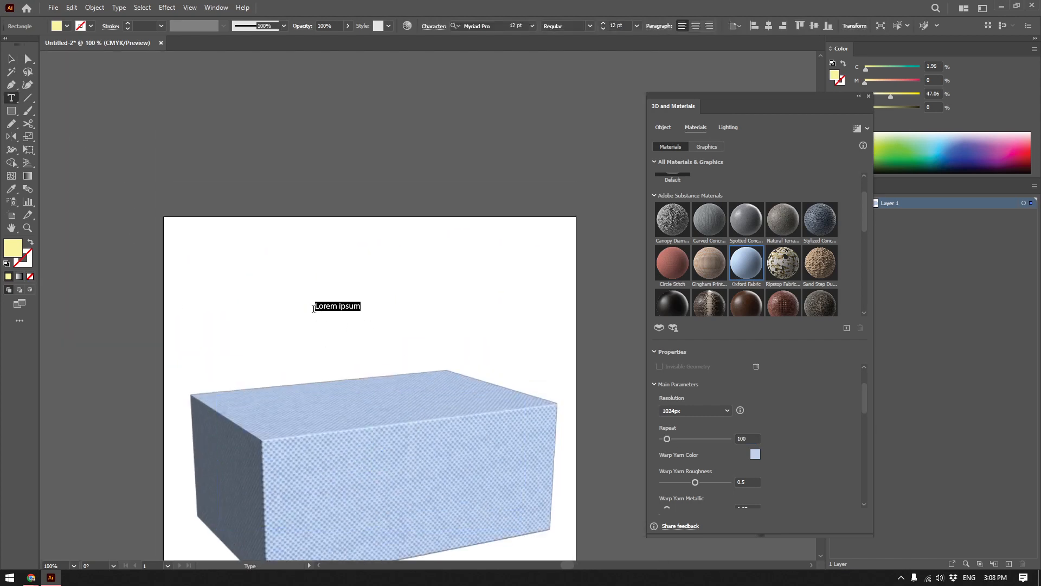
{"action": "type", "text": "BRAND NAME"}
{"action": "key", "text": "Escape"}
{"action": "left_click_drag", "start_coordinate": [366, 312], "coordinate": [429, 346]}
Draw a black circle about 67 pt in diameter just above the BRAND NAME text.
{"action": "left_click", "coordinate": [11, 110]}
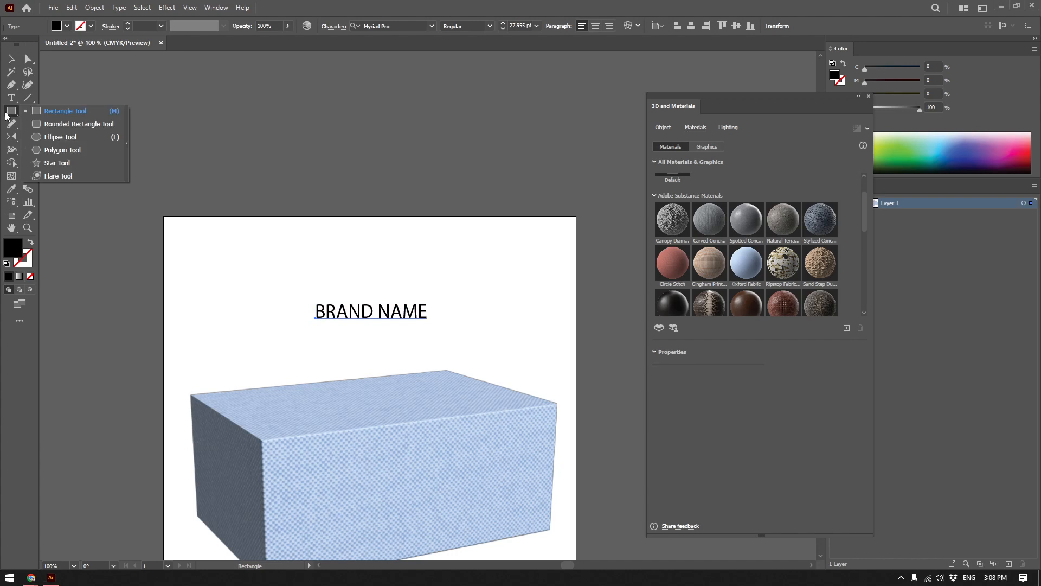
{"action": "left_click", "coordinate": [45, 137]}
{"action": "left_click_drag", "start_coordinate": [354, 246], "coordinate": [402, 294]}
{"action": "key", "text": "v"}
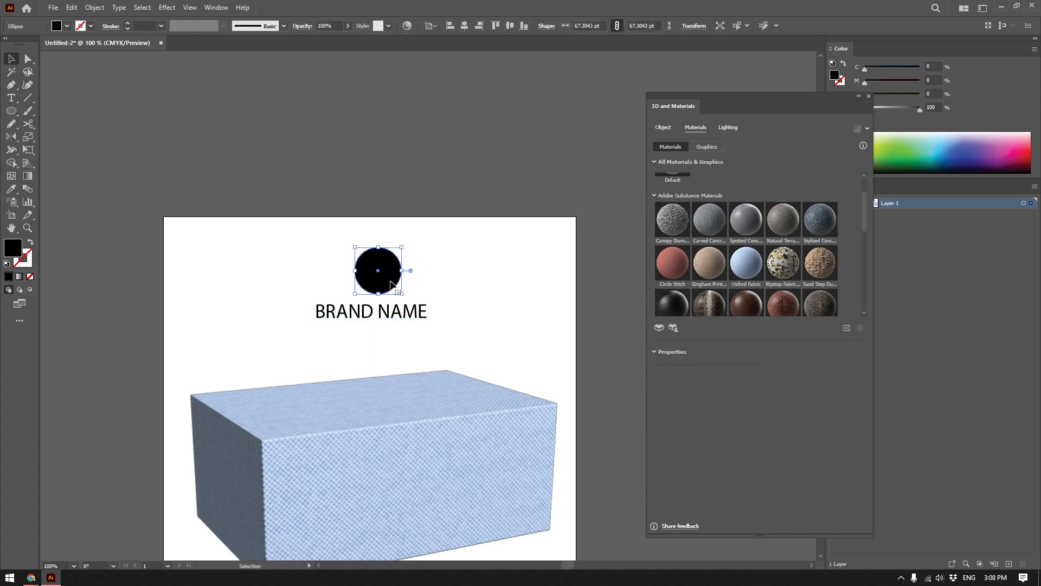
Centre the circle horizontally over the text, group the two, and move the logo to the artboard's upper-left corner.
{"action": "left_click", "coordinate": [415, 312], "text": "shift"}
{"action": "left_click", "coordinate": [364, 25]}
{"action": "left_click", "coordinate": [364, 26]}
{"action": "left_click", "coordinate": [405, 294]}
{"action": "left_click_drag", "start_coordinate": [447, 225], "coordinate": [332, 328]}
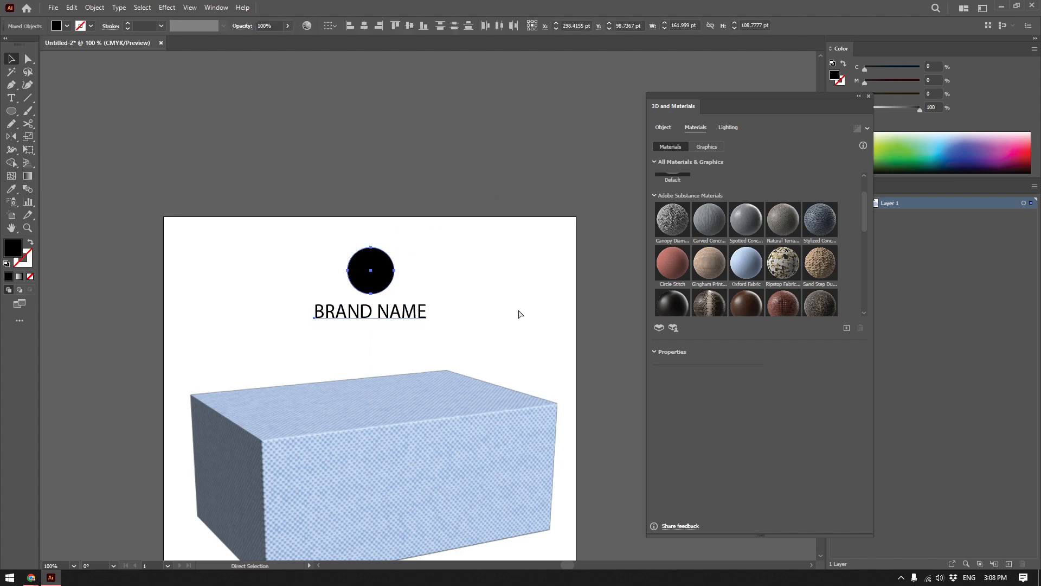
{"action": "left_click_drag", "start_coordinate": [404, 286], "coordinate": [237, 236]}
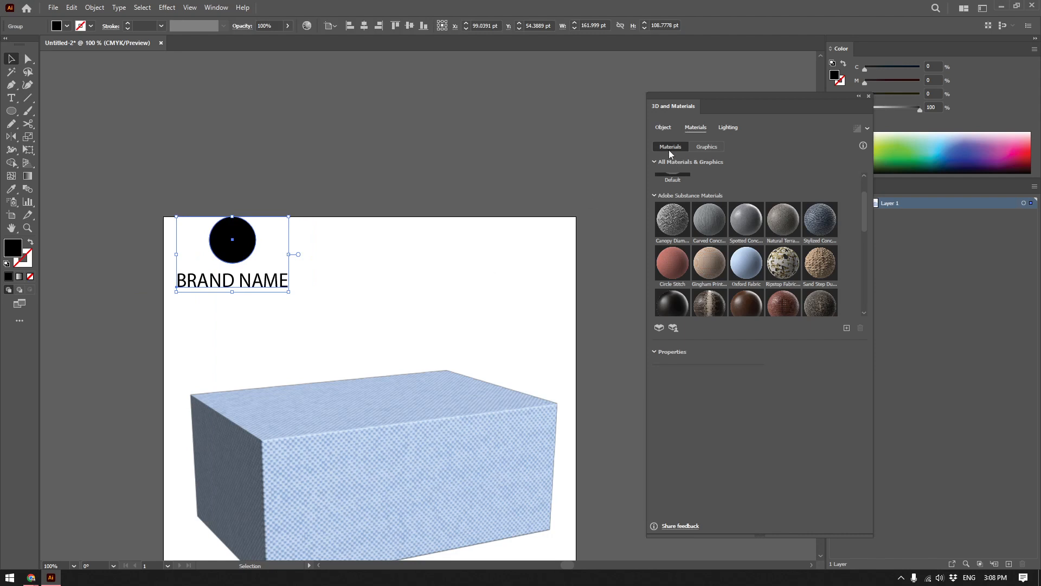
Nudge the logo inward from the artboard corner and add it to the 3D graphics library.
{"action": "left_click", "coordinate": [706, 148]}
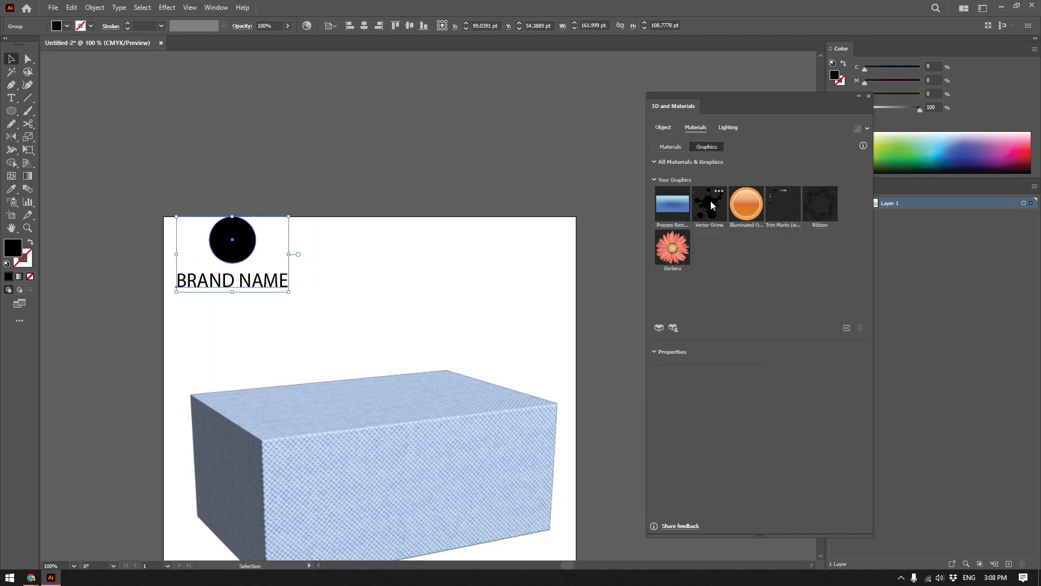
{"action": "scroll", "coordinate": [441, 312], "scroll_direction": "down", "scroll_amount": 2}
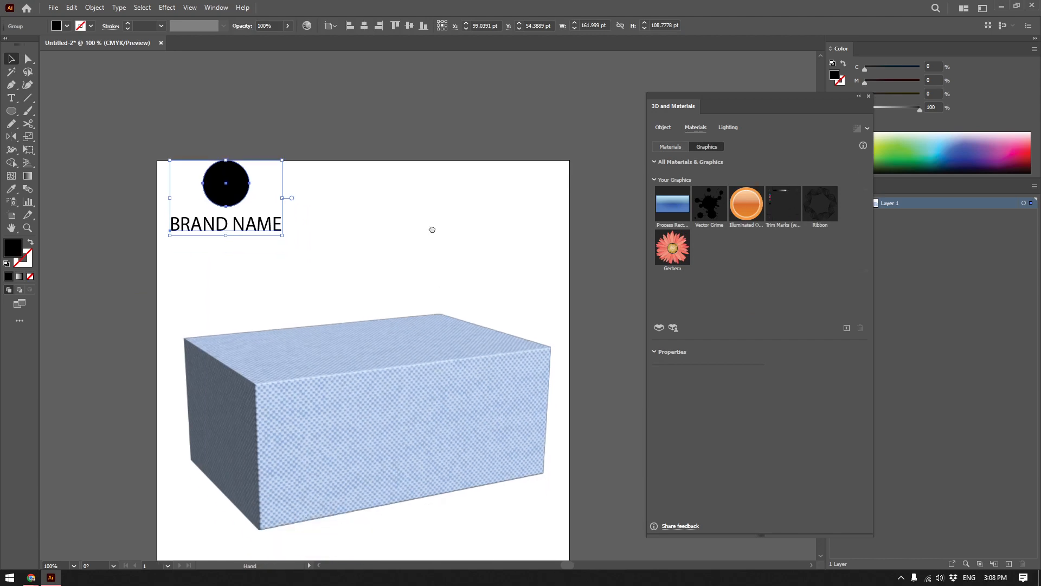
{"action": "left_click_drag", "start_coordinate": [230, 197], "coordinate": [237, 215]}
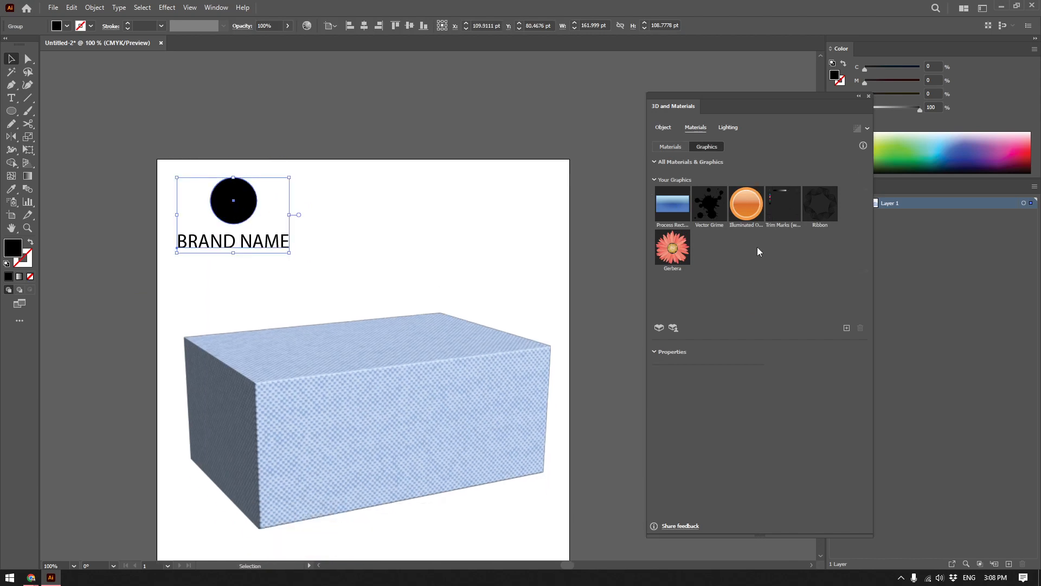
{"action": "left_click_drag", "start_coordinate": [235, 214], "coordinate": [418, 437]}
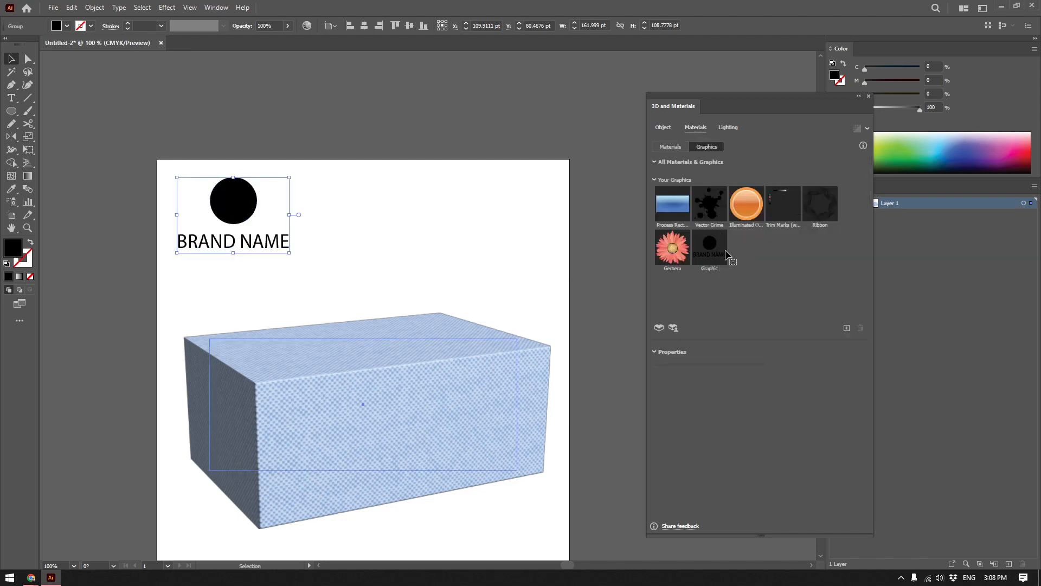
Select the 3D box and apply the brand logo graphic to its surface.
{"action": "left_click_drag", "start_coordinate": [713, 259], "coordinate": [425, 411]}
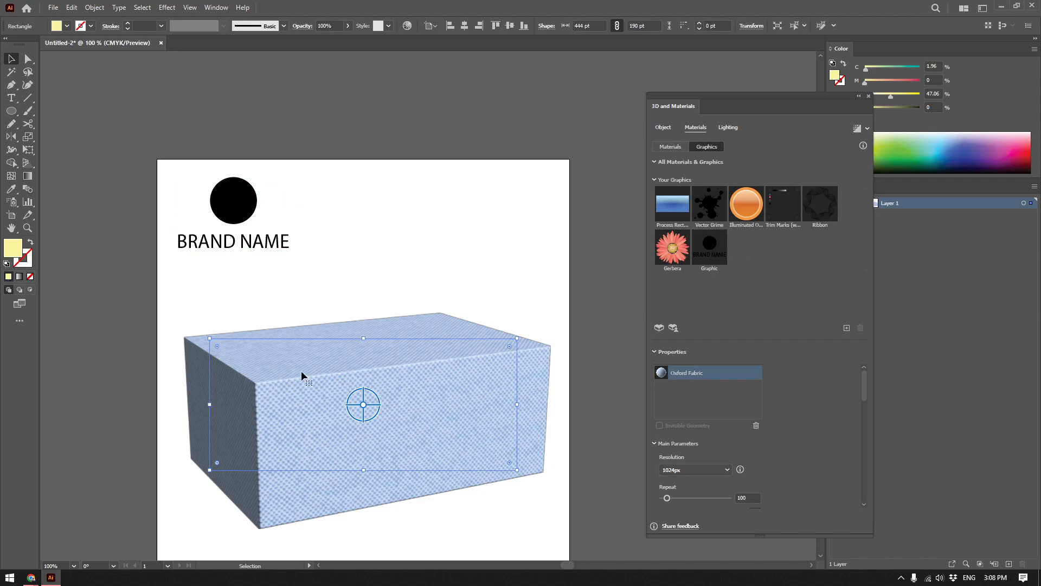
{"action": "left_click_drag", "start_coordinate": [447, 389], "coordinate": [438, 346]}
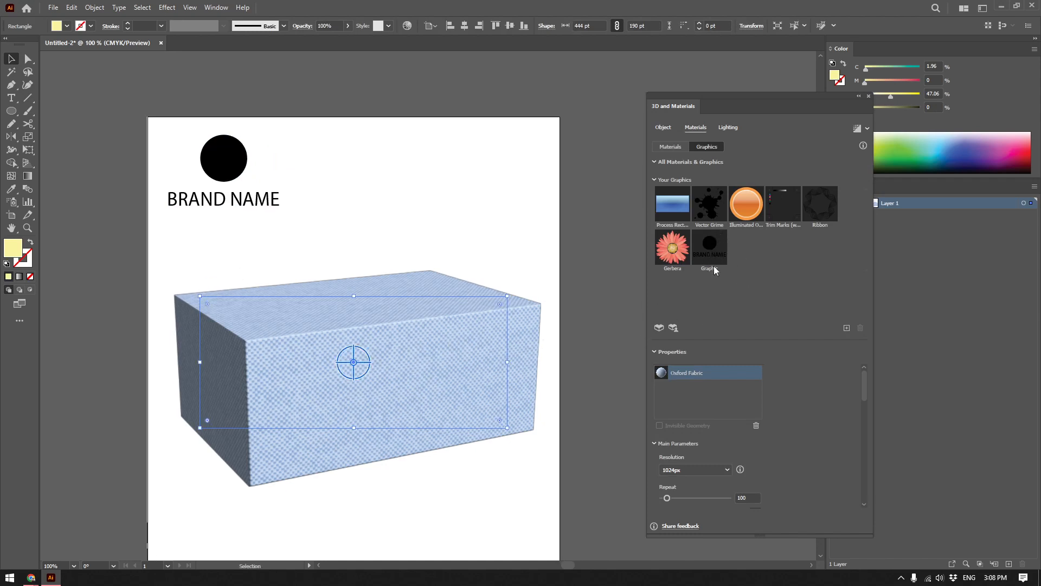
{"action": "left_click", "coordinate": [719, 254]}
{"action": "left_click", "coordinate": [712, 253]}
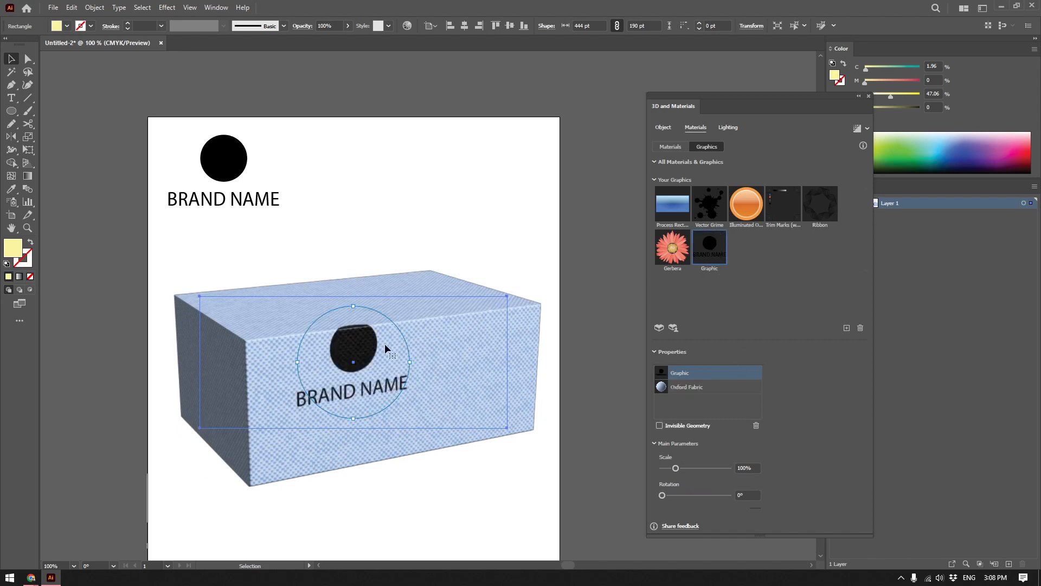
Move the logo graphic down so it sits entirely on the box's front face.
{"action": "key", "text": "ctrl+equal"}
{"action": "key", "text": "ctrl+equal"}
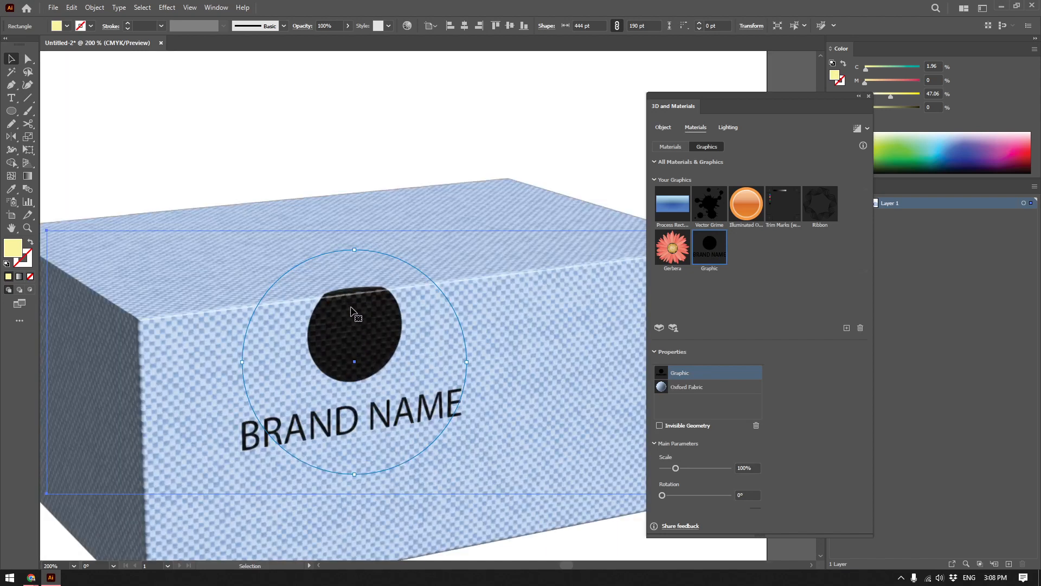
{"action": "left_click_drag", "start_coordinate": [365, 337], "coordinate": [384, 376]}
{"action": "scroll", "coordinate": [488, 398], "scroll_direction": "down", "scroll_amount": 1}
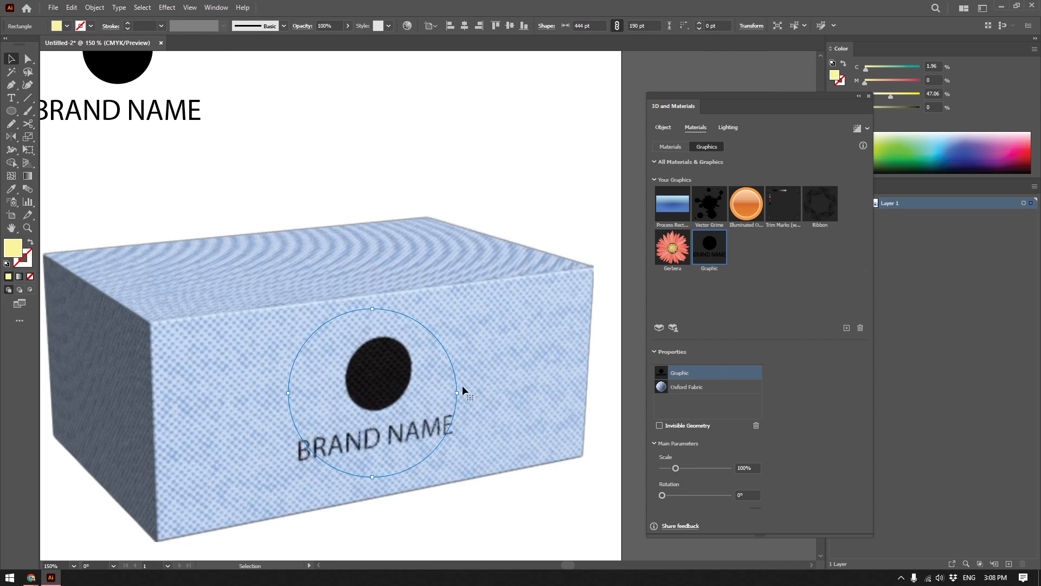
Scale the logo graphic to about 138% and reposition it slightly on the front face.
{"action": "left_click_drag", "start_coordinate": [457, 395], "coordinate": [492, 399]}
{"action": "mouse_move", "coordinate": [395, 372]}
{"action": "left_mouse_down"}
{"action": "mouse_move", "coordinate": [430, 367]}
{"action": "mouse_move", "coordinate": [402, 367]}
{"action": "left_mouse_up"}
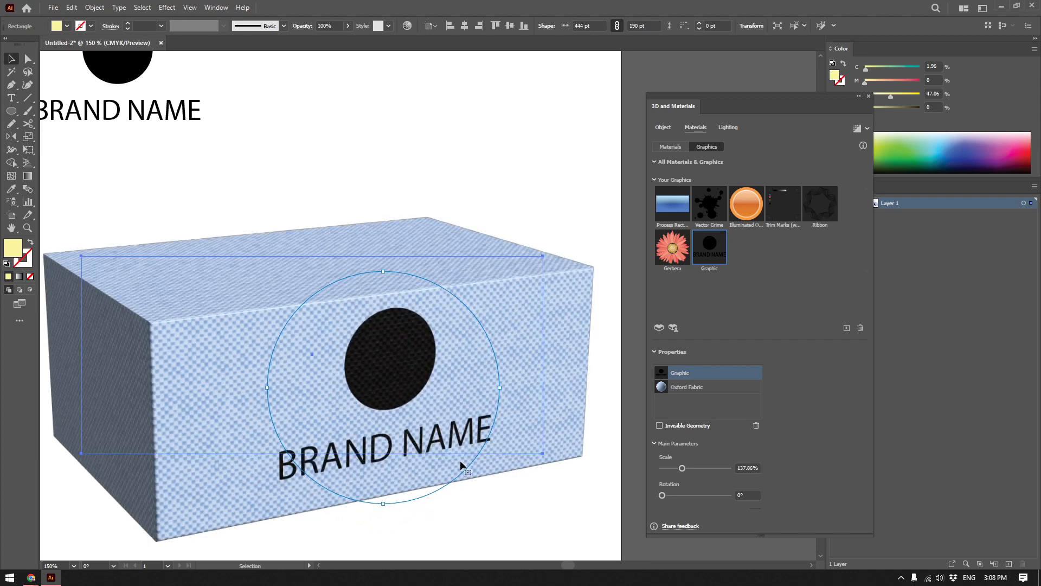
{"action": "key", "text": "ctrl+0"}
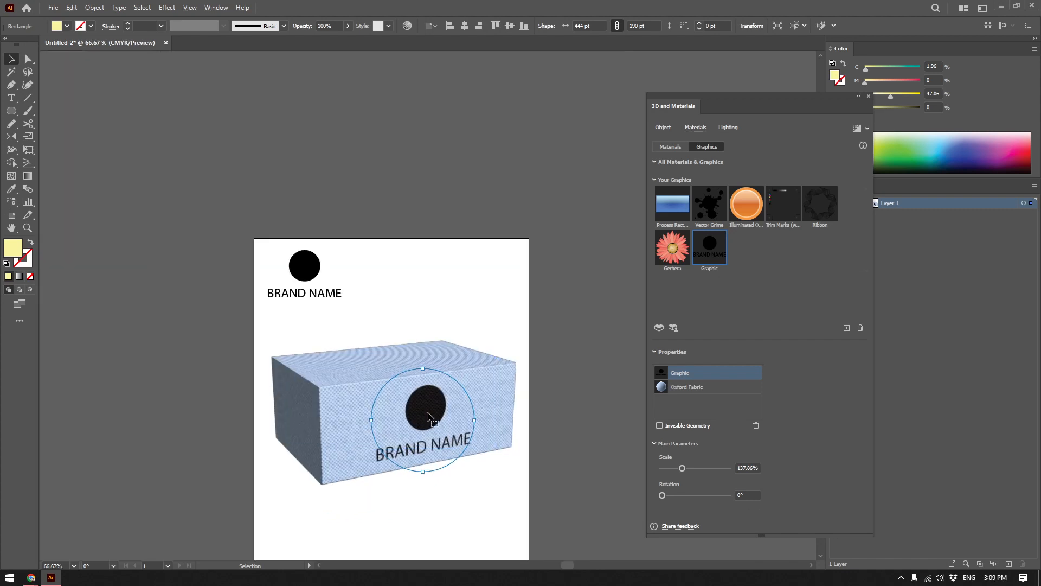
{"action": "scroll", "coordinate": [432, 422], "scroll_direction": "up", "scroll_amount": 1}
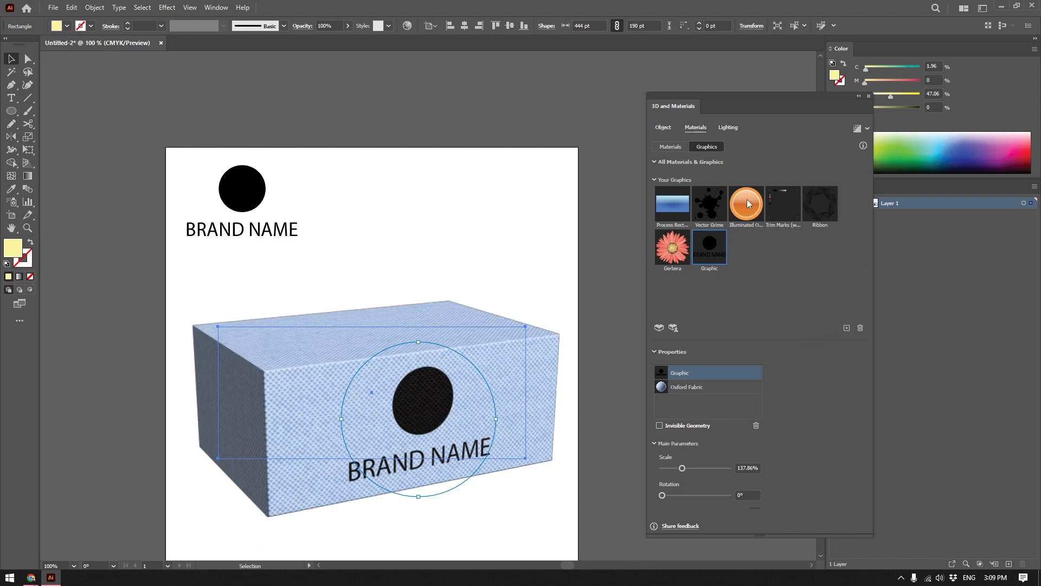
Browse the material library, select the box's applied Oxford Fabric, and set its repeat to 294.
{"action": "left_click", "coordinate": [656, 147]}
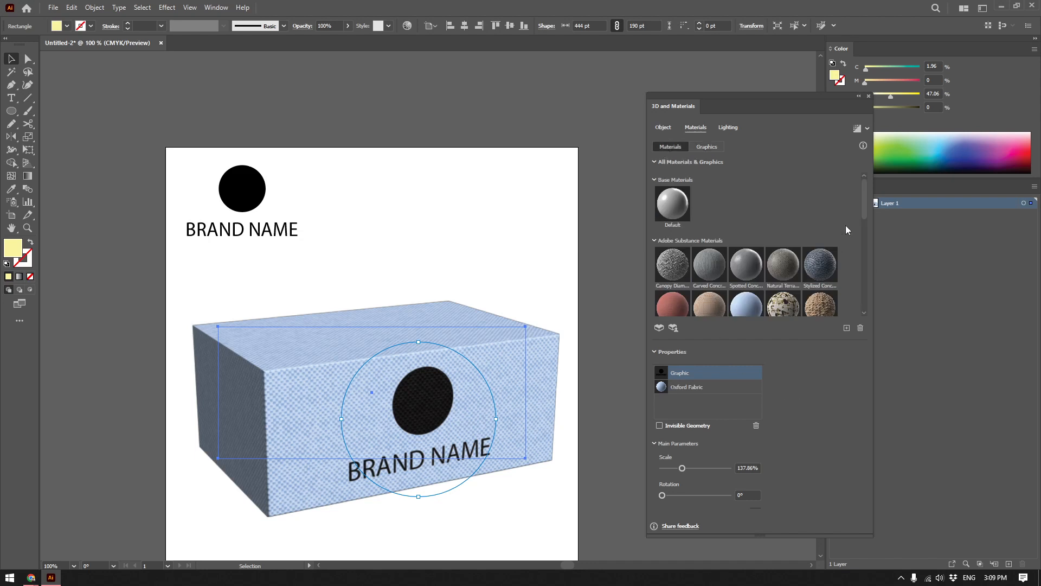
{"action": "left_click_drag", "start_coordinate": [864, 201], "coordinate": [871, 312]}
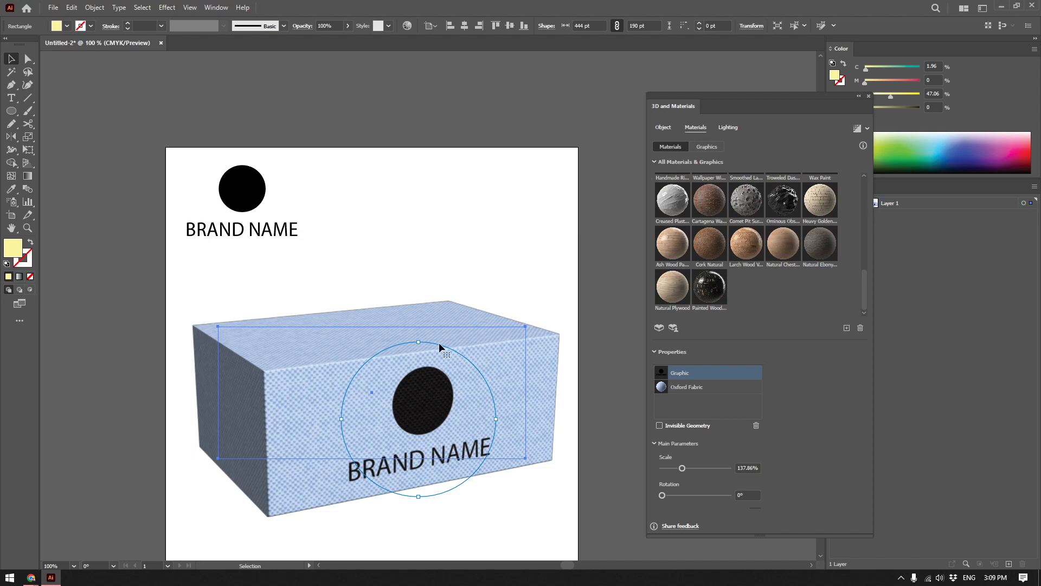
{"action": "left_click", "coordinate": [685, 387]}
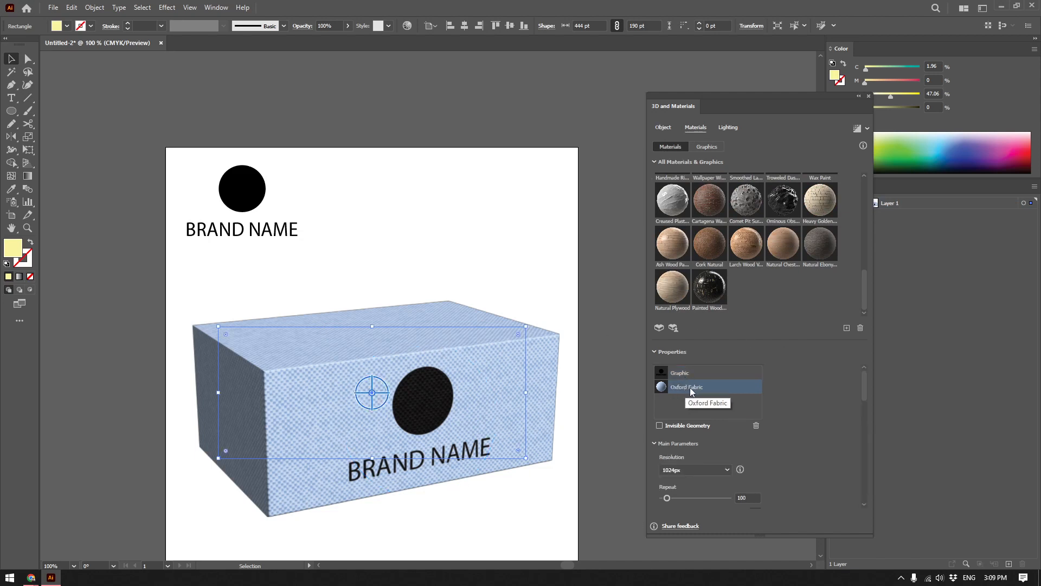
{"action": "scroll", "coordinate": [782, 413], "scroll_direction": "down", "scroll_amount": 3}
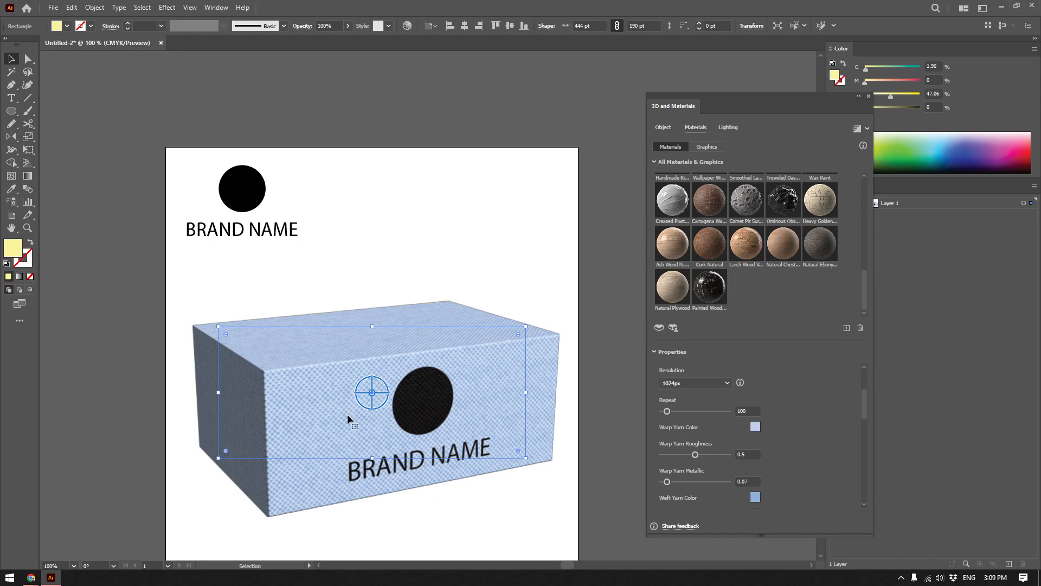
{"action": "scroll", "coordinate": [350, 421], "scroll_direction": "up", "scroll_amount": 1}
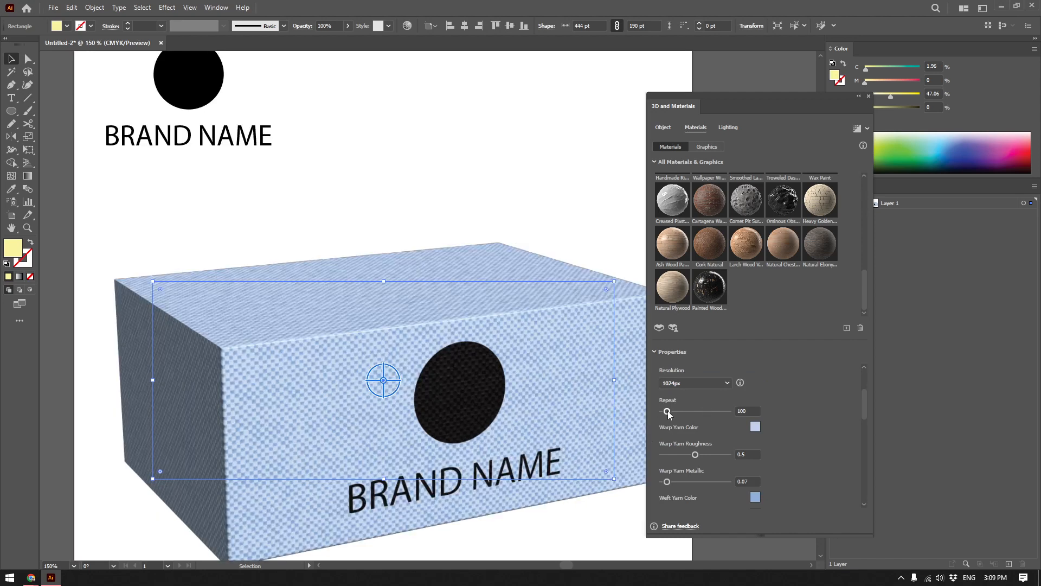
{"action": "left_click_drag", "start_coordinate": [668, 412], "coordinate": [681, 408]}
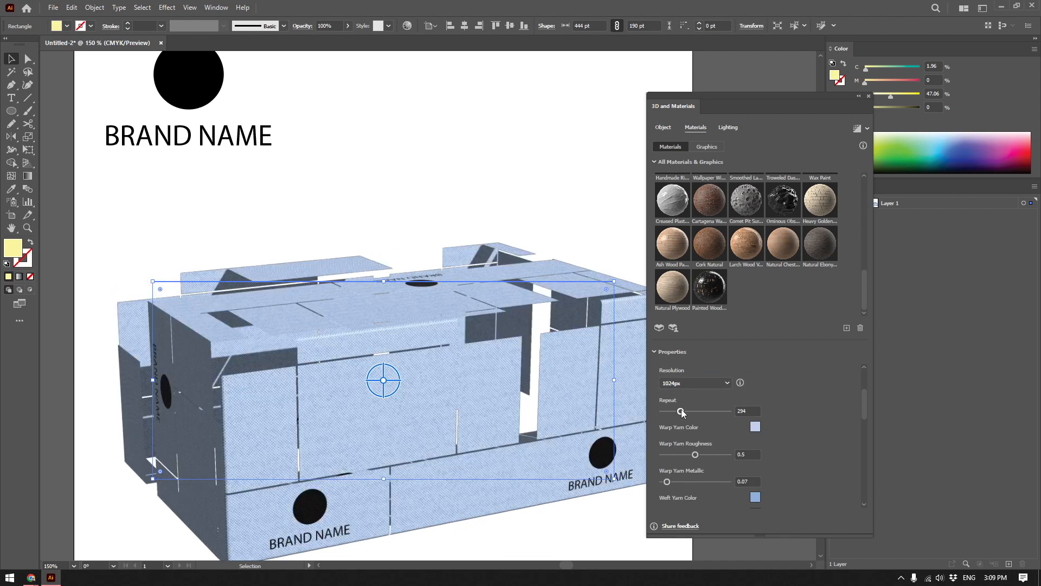
{"action": "left_click_drag", "start_coordinate": [452, 395], "coordinate": [457, 373]}
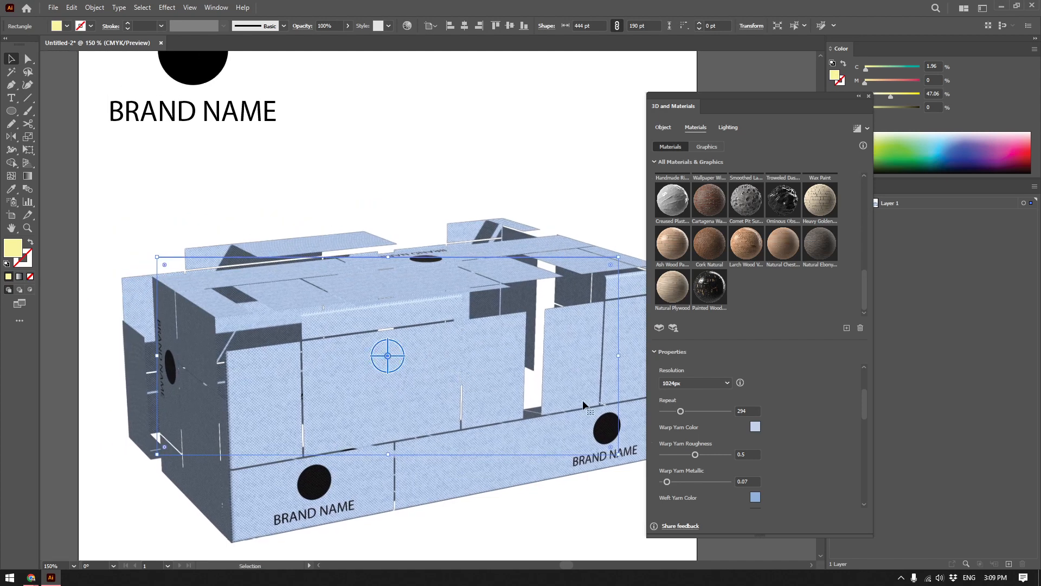
Reset the Oxford Fabric's repeat to 100 and deselect the box.
{"action": "left_click", "coordinate": [751, 411]}
{"action": "type", "text": "100"}
{"action": "key", "text": "Tab"}
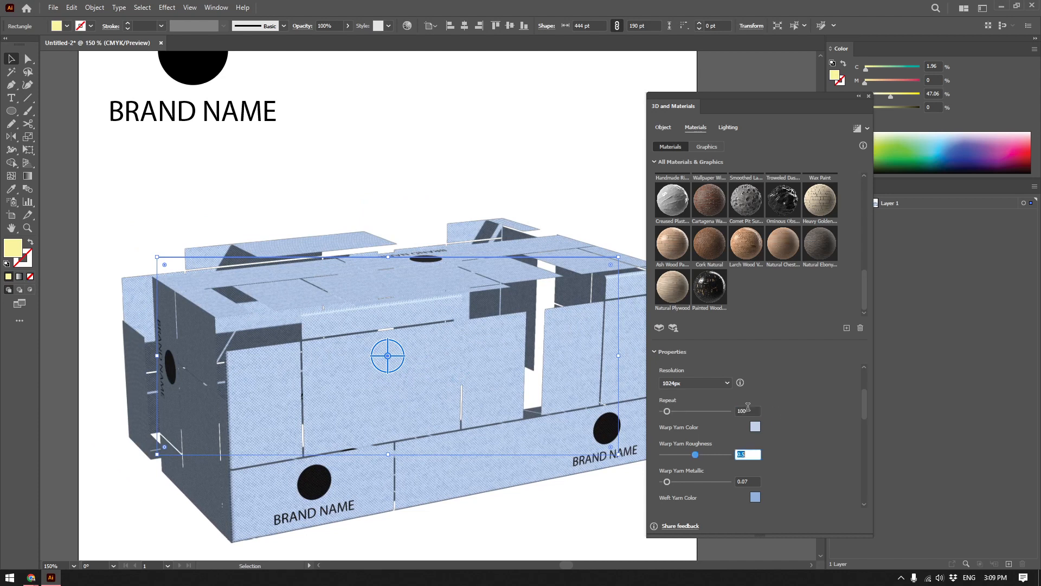
{"action": "left_click_drag", "start_coordinate": [538, 366], "coordinate": [486, 374]}
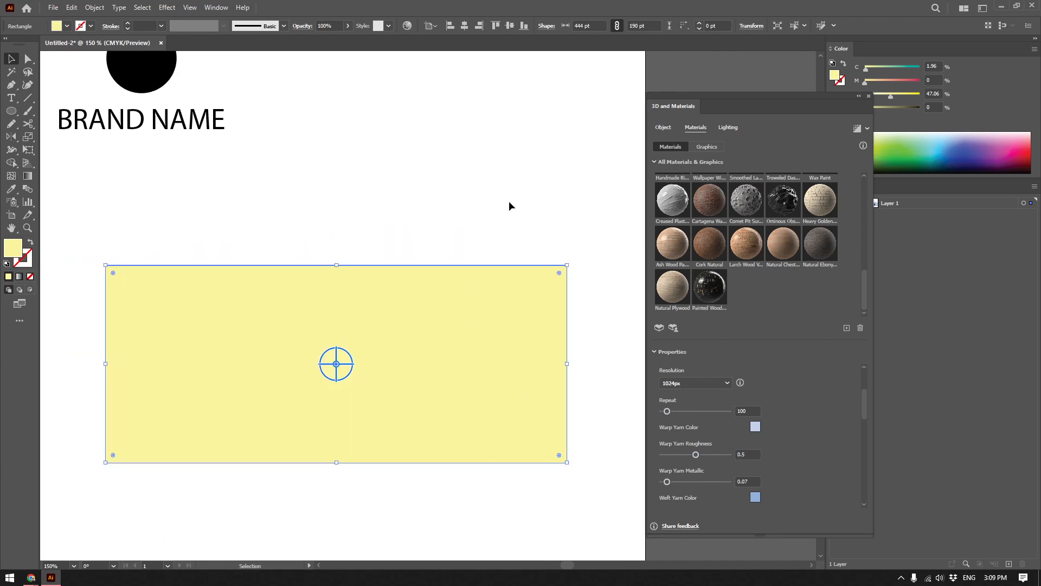
{"action": "left_click", "coordinate": [507, 223]}
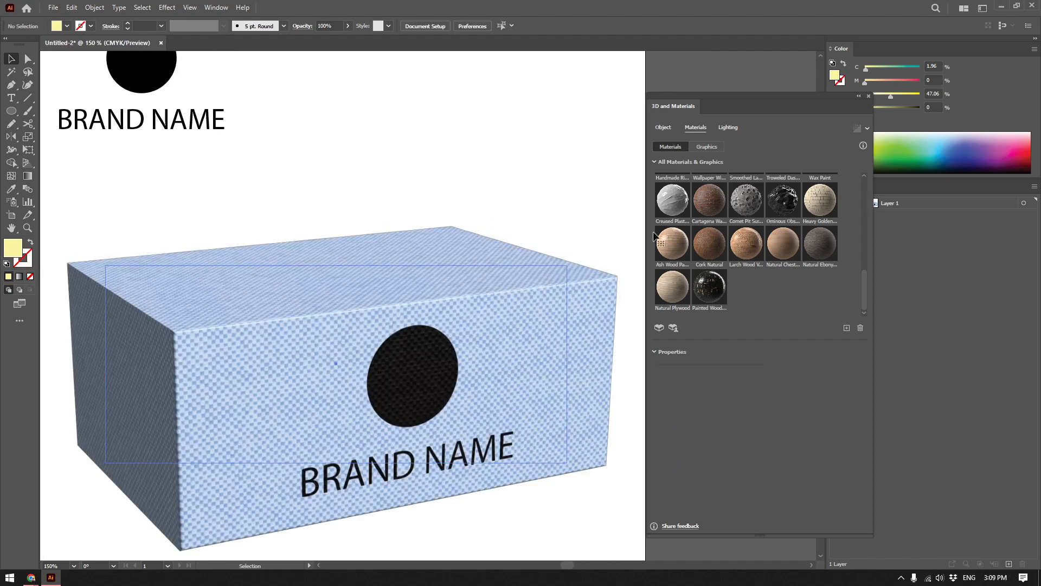
Try the lighting presets on the box, apply the Right preset, and set the light rotation to 75°.
{"action": "left_click", "coordinate": [708, 148]}
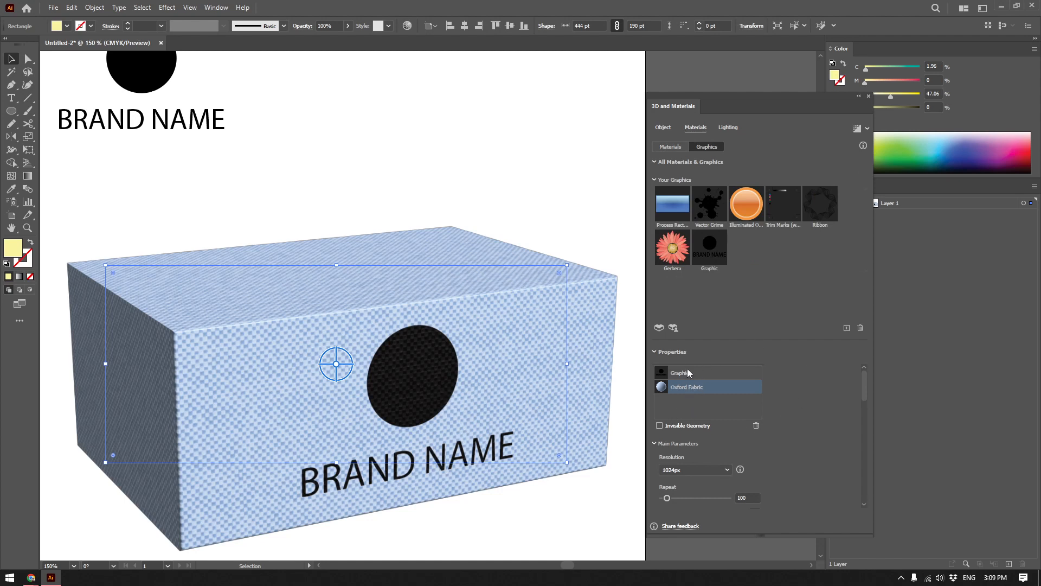
{"action": "scroll", "coordinate": [501, 363], "scroll_direction": "down", "scroll_amount": 2}
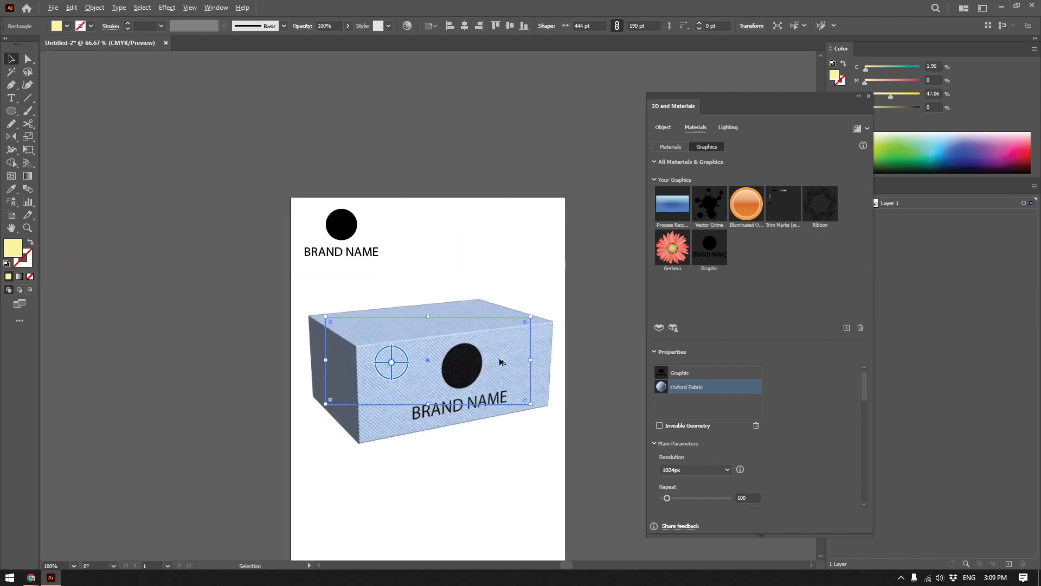
{"action": "left_click", "coordinate": [728, 127]}
{"action": "scroll", "coordinate": [457, 372], "scroll_direction": "up", "scroll_amount": 1}
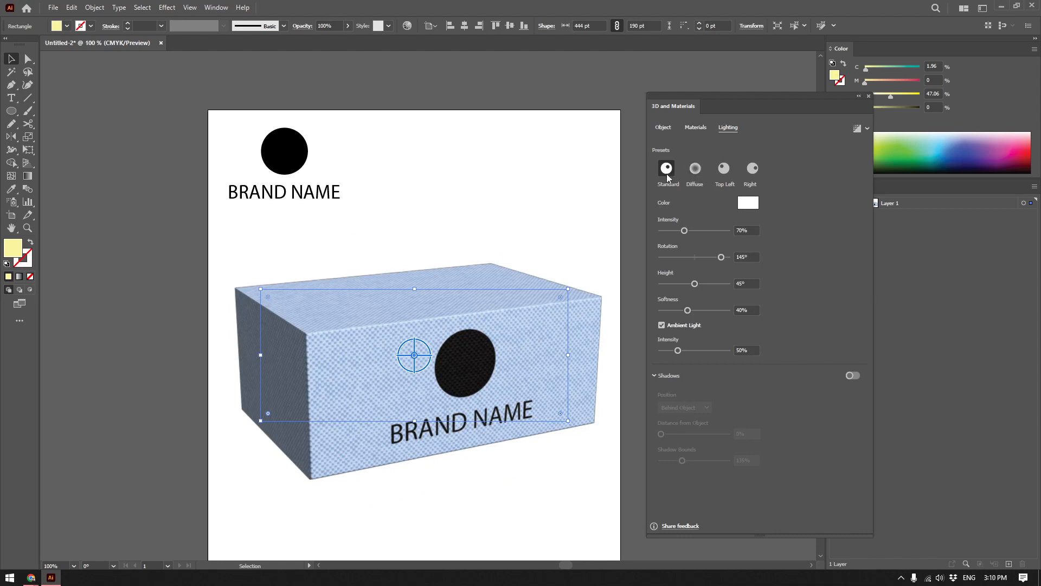
{"action": "left_click", "coordinate": [725, 171]}
{"action": "left_click", "coordinate": [753, 169]}
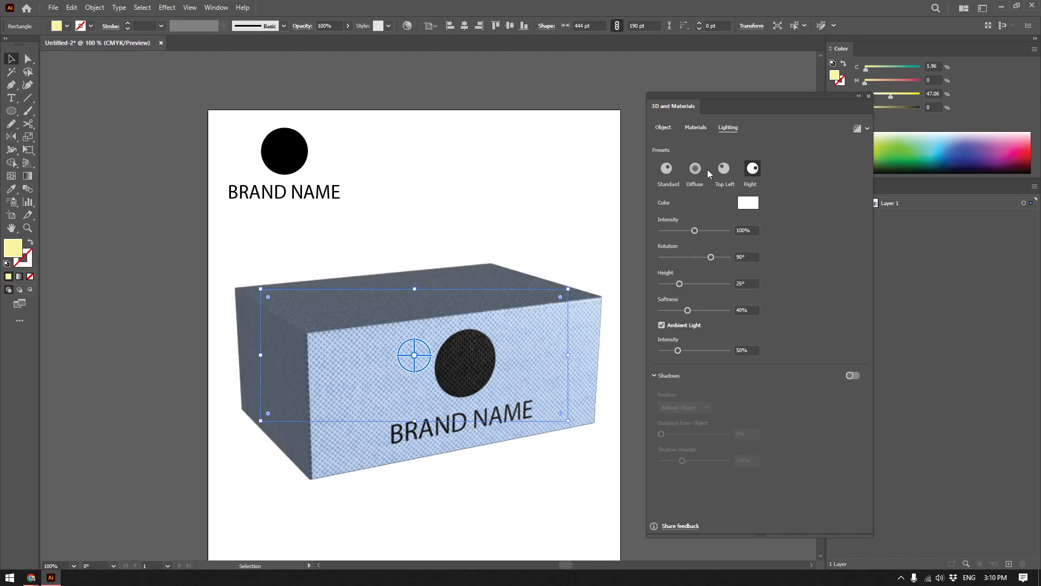
{"action": "mouse_move", "coordinate": [710, 257]}
{"action": "left_mouse_down"}
{"action": "mouse_move", "coordinate": [686, 259]}
{"action": "mouse_move", "coordinate": [709, 256]}
{"action": "left_mouse_up"}
Turn on shadows for the box and set the shadow position to Below Object.
{"action": "left_click", "coordinate": [852, 375]}
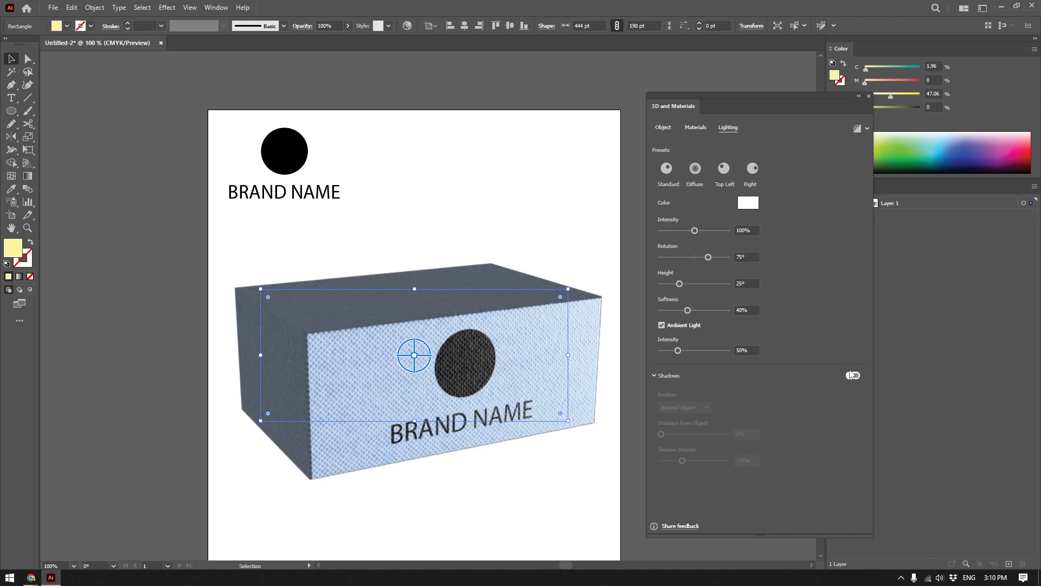
{"action": "left_click_drag", "start_coordinate": [585, 407], "coordinate": [596, 385]}
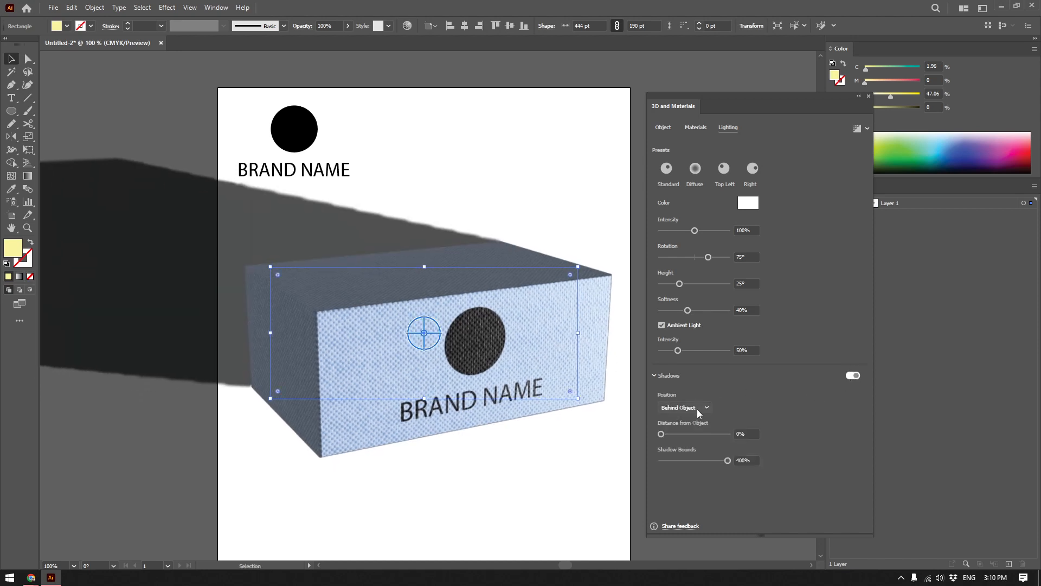
{"action": "left_click", "coordinate": [697, 409]}
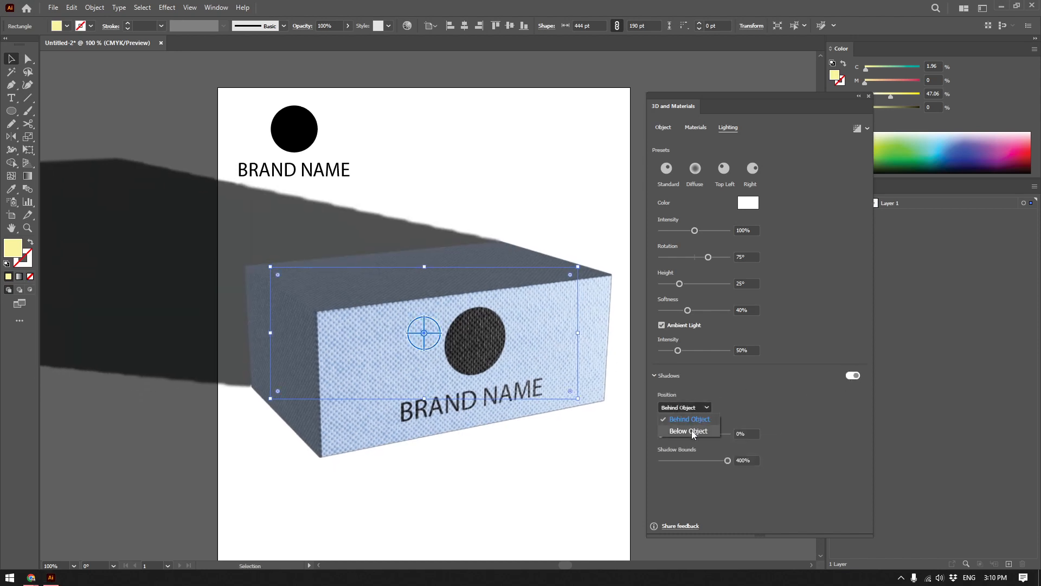
{"action": "left_click", "coordinate": [692, 431]}
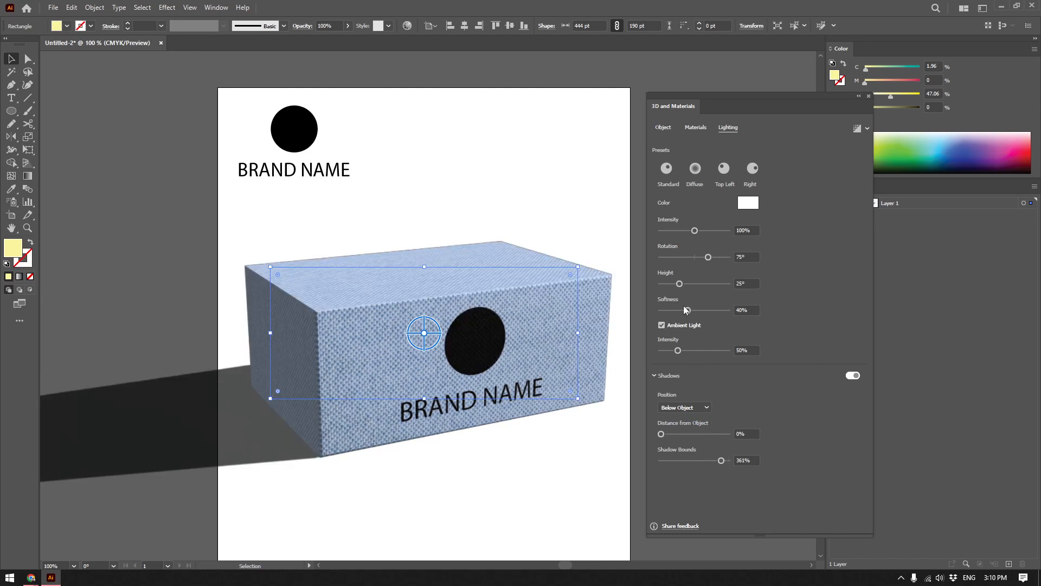
Set the light's intensity to 95%, rotation and height to 49°, softness to 60%, and ambient light intensity to 53%.
{"action": "scroll", "coordinate": [624, 266], "scroll_direction": "down", "scroll_amount": 1}
{"action": "left_click_drag", "start_coordinate": [686, 279], "coordinate": [693, 232]}
{"action": "mouse_move", "coordinate": [682, 351]}
{"action": "left_mouse_down"}
{"action": "mouse_move", "coordinate": [694, 350]}
{"action": "mouse_move", "coordinate": [670, 349]}
{"action": "mouse_move", "coordinate": [679, 347]}
{"action": "left_mouse_up"}
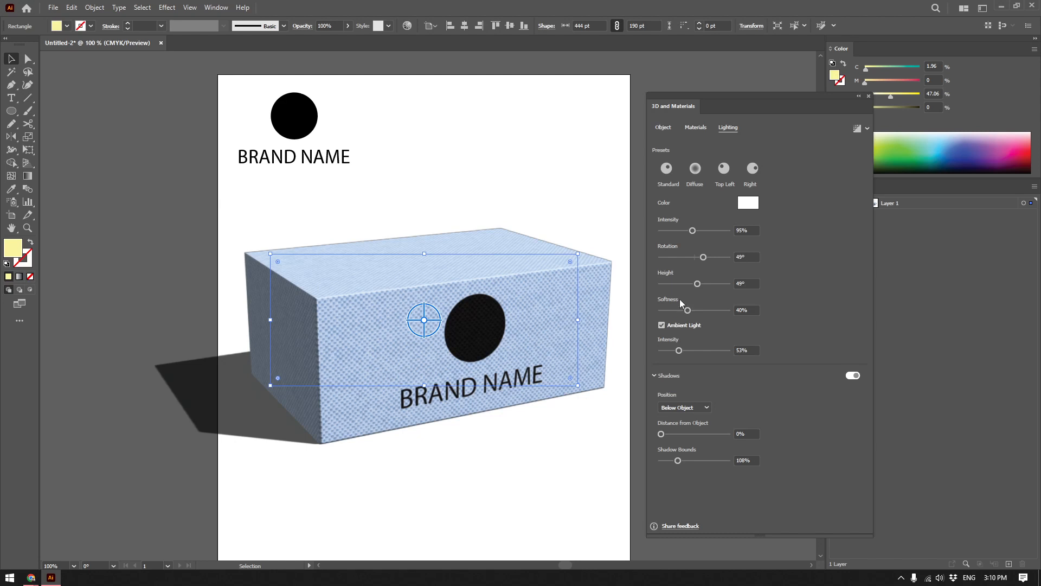
{"action": "left_click_drag", "start_coordinate": [691, 310], "coordinate": [702, 311]}
{"action": "left_click_drag", "start_coordinate": [481, 325], "coordinate": [503, 340]}
{"action": "left_click_drag", "start_coordinate": [510, 344], "coordinate": [473, 332]}
{"action": "left_click", "coordinate": [624, 400]}
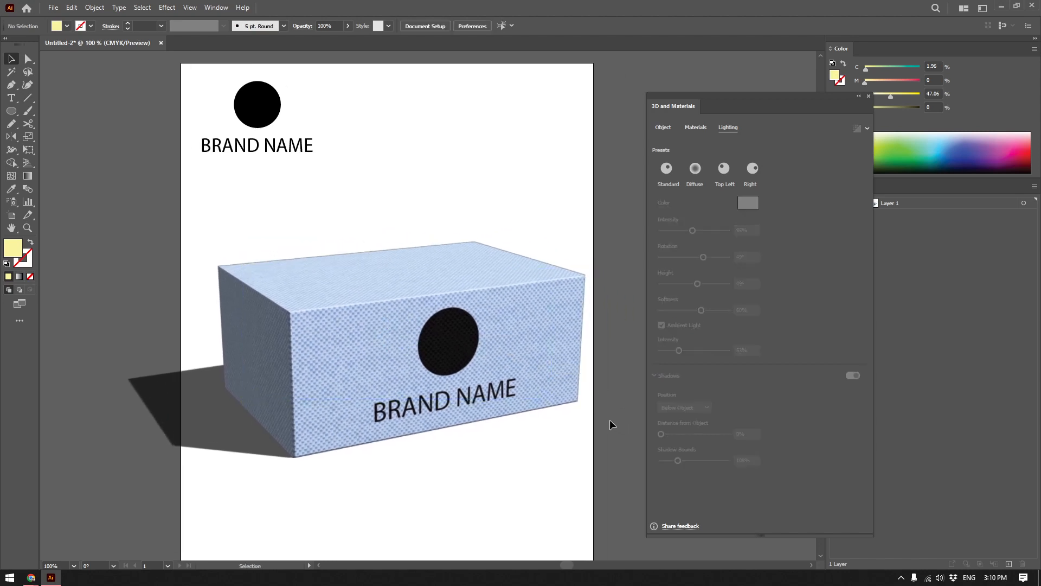
{"action": "left_click", "coordinate": [573, 401]}
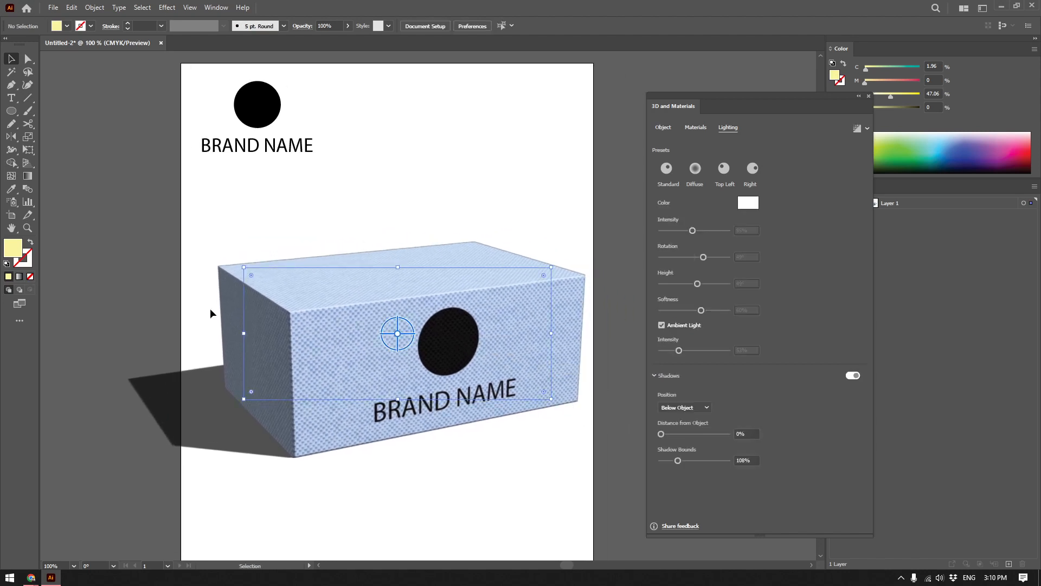
{"action": "left_click", "coordinate": [372, 297]}
{"action": "left_click", "coordinate": [53, 7]}
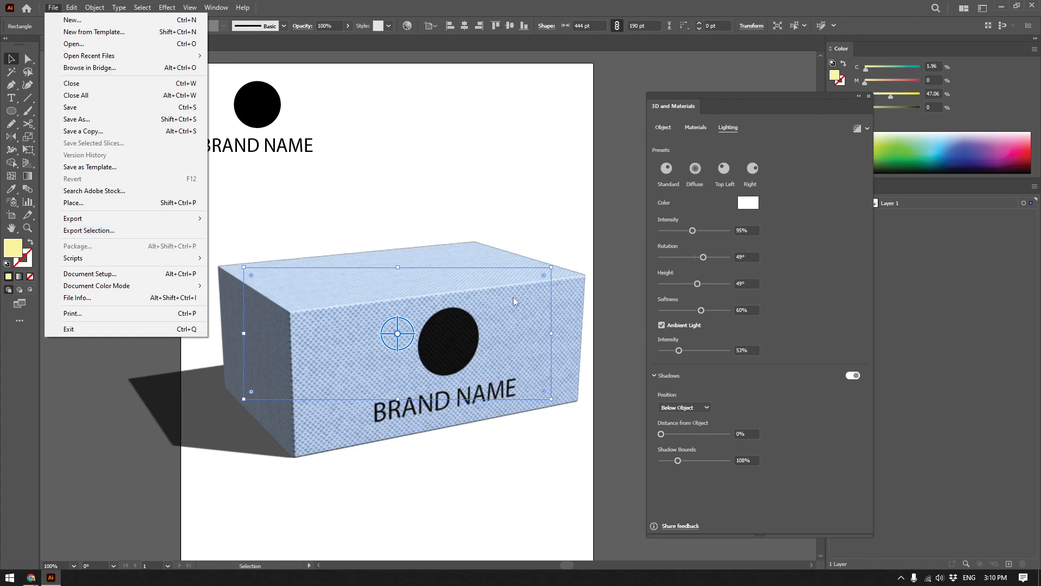
{"action": "left_click", "coordinate": [618, 415]}
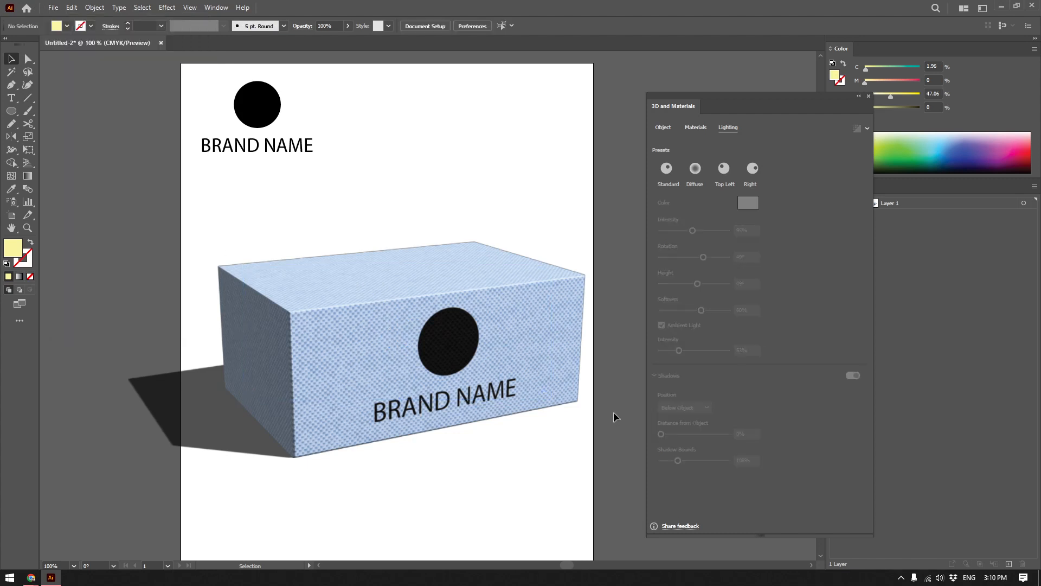
Select the box, enable ray tracing at Medium quality, and render it.
{"action": "left_click", "coordinate": [422, 327]}
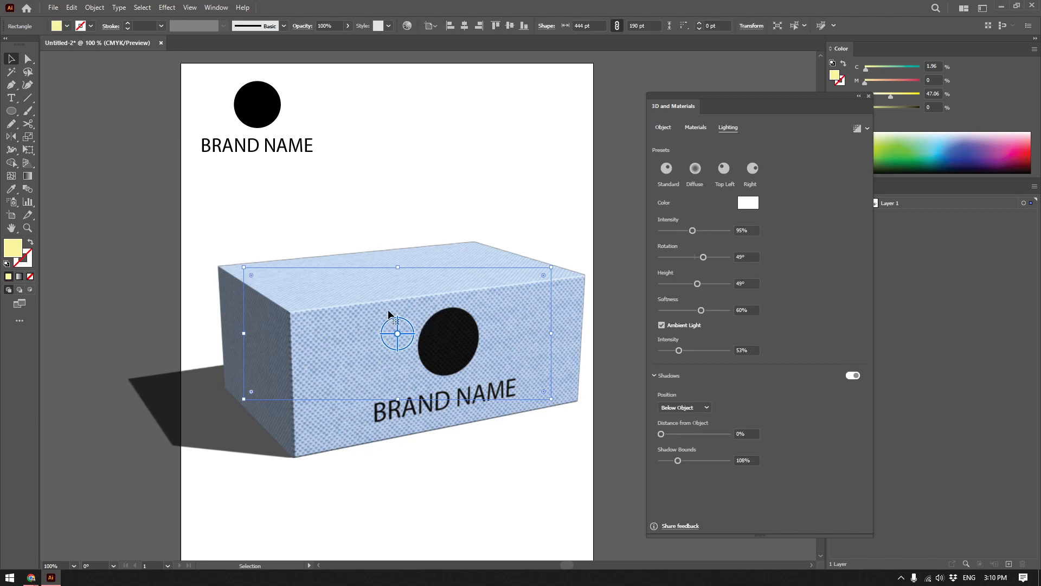
{"action": "scroll", "coordinate": [384, 325], "scroll_direction": "down", "scroll_amount": 2}
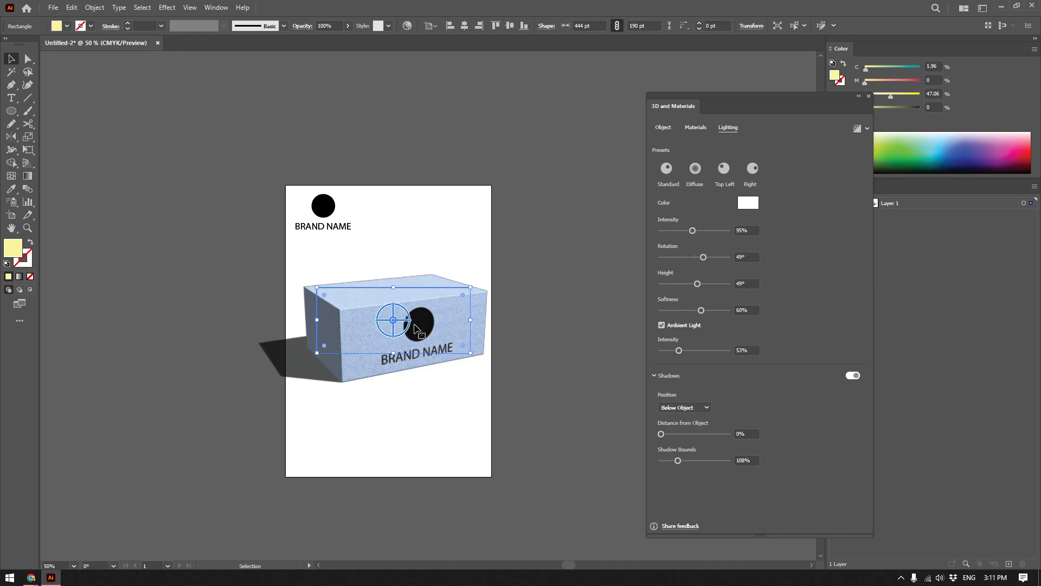
{"action": "scroll", "coordinate": [416, 328], "scroll_direction": "up", "scroll_amount": 2}
{"action": "left_click_drag", "start_coordinate": [425, 326], "coordinate": [507, 343]}
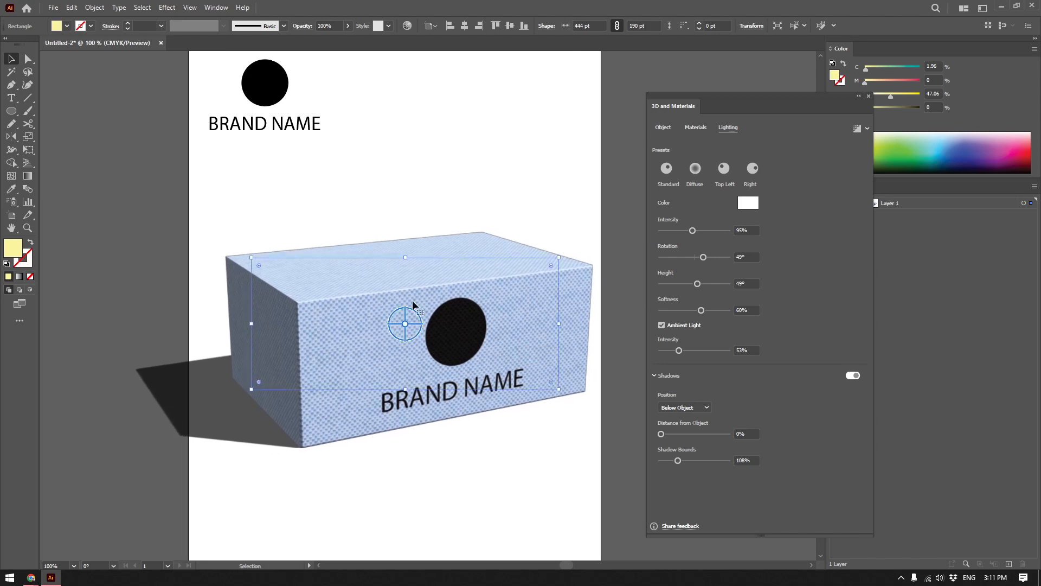
{"action": "left_click_drag", "start_coordinate": [459, 313], "coordinate": [441, 311]}
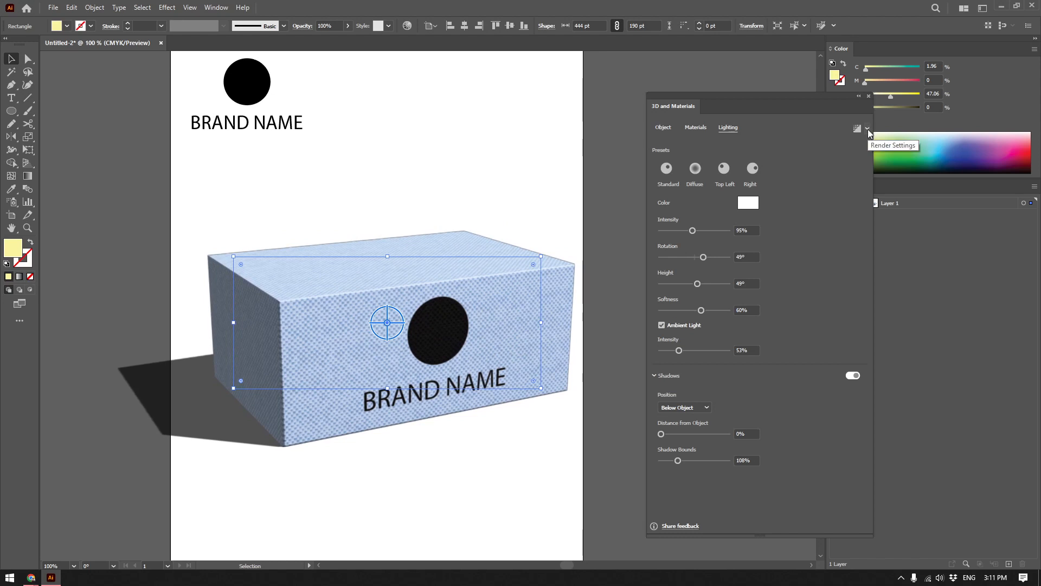
{"action": "left_click_drag", "start_coordinate": [506, 325], "coordinate": [506, 321]}
{"action": "left_click", "coordinate": [869, 130]}
{"action": "left_click", "coordinate": [868, 130]}
{"action": "left_click", "coordinate": [868, 129]}
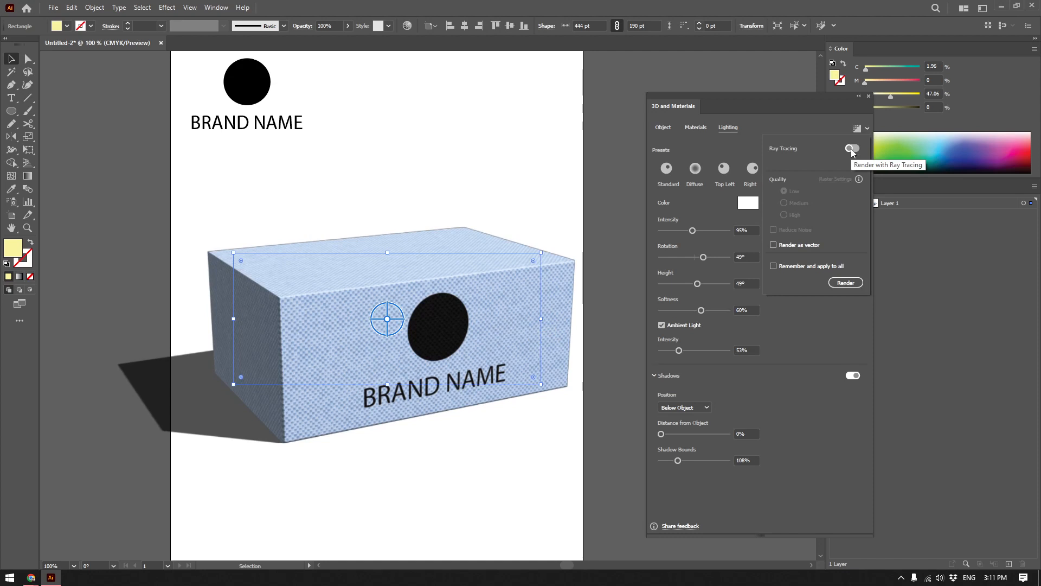
{"action": "left_click", "coordinate": [852, 148]}
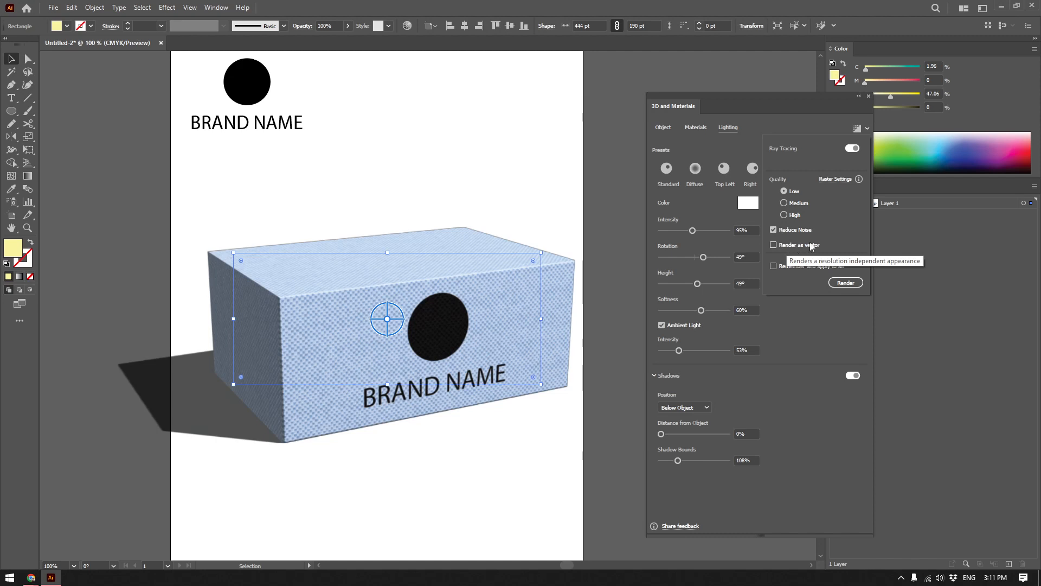
{"action": "left_click", "coordinate": [798, 206]}
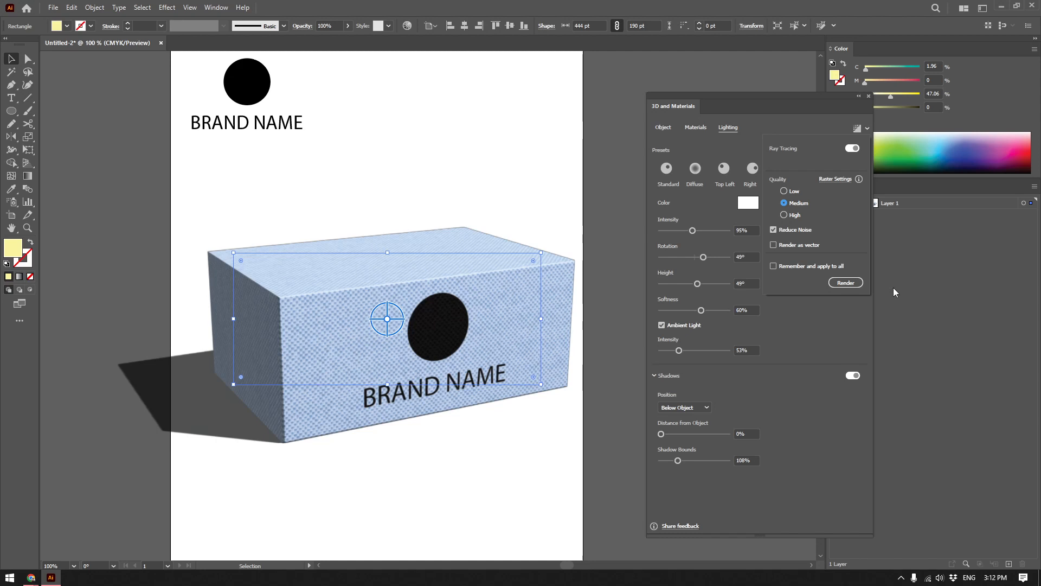
{"action": "left_click", "coordinate": [849, 285]}
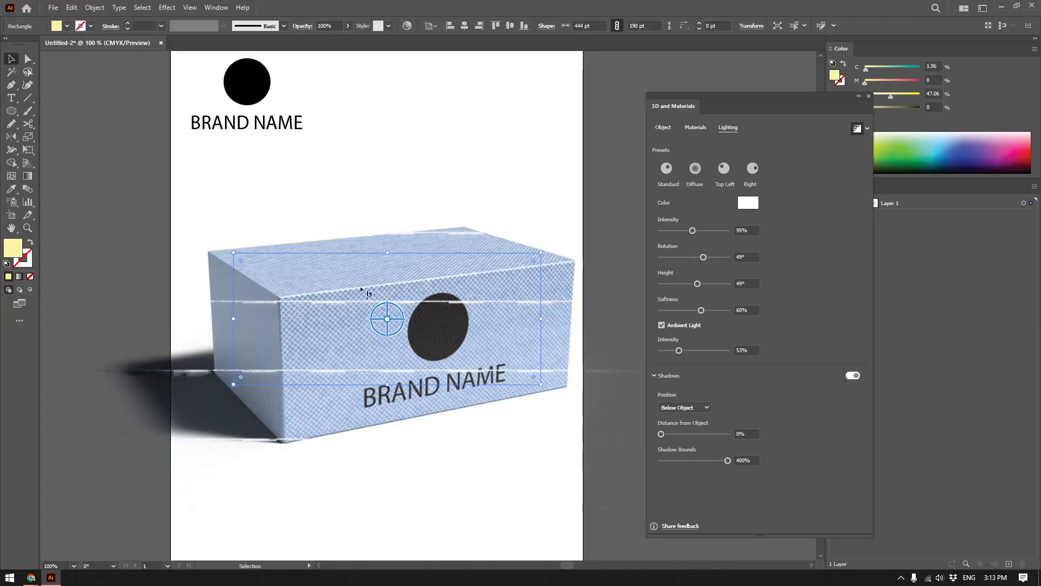
Examine the ray-traced box up close, checking its shadow and the fabric texture around the lower front corner.
{"action": "left_click_drag", "start_coordinate": [367, 288], "coordinate": [389, 278]}
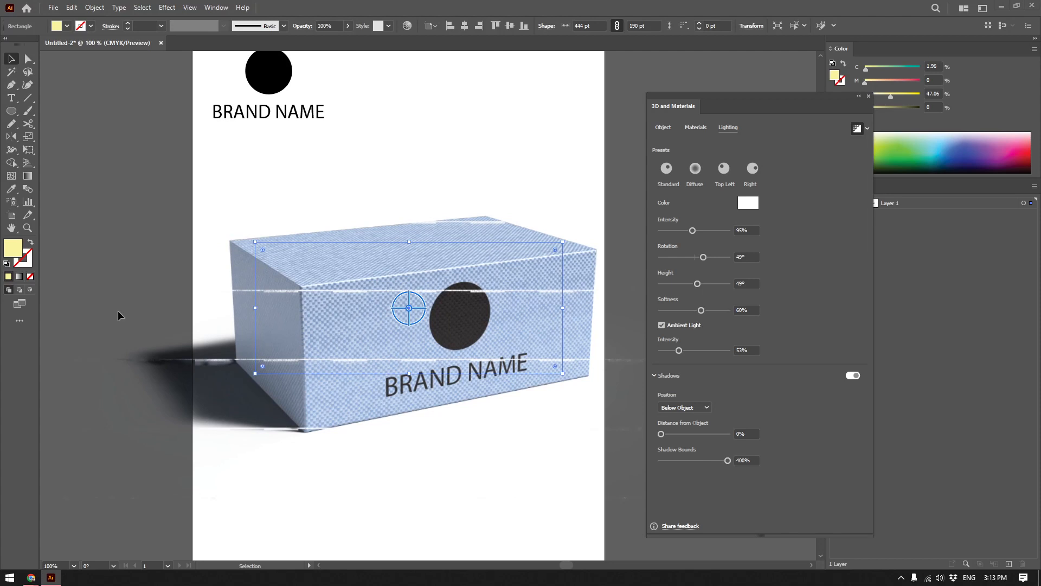
{"action": "scroll", "coordinate": [344, 271], "scroll_direction": "up", "scroll_amount": 3}
{"action": "left_click_drag", "start_coordinate": [463, 255], "coordinate": [338, 306]}
{"action": "left_click_drag", "start_coordinate": [467, 280], "coordinate": [337, 183]}
{"action": "left_click_drag", "start_coordinate": [367, 446], "coordinate": [419, 282]}
{"action": "left_click_drag", "start_coordinate": [228, 351], "coordinate": [797, 257]}
{"action": "left_click_drag", "start_coordinate": [102, 311], "coordinate": [311, 331]}
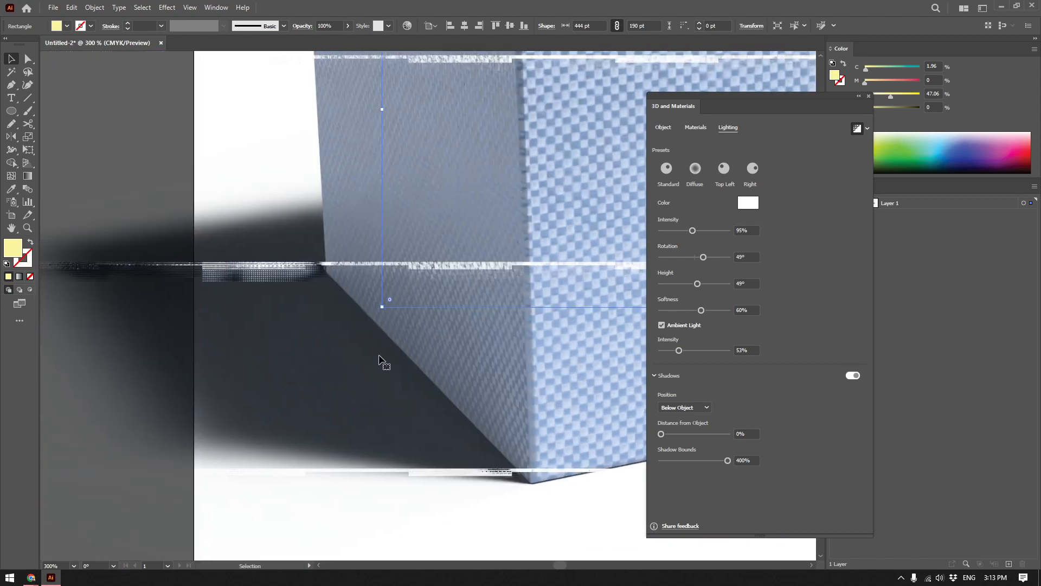
{"action": "scroll", "coordinate": [379, 356], "scroll_direction": "down", "scroll_amount": 2}
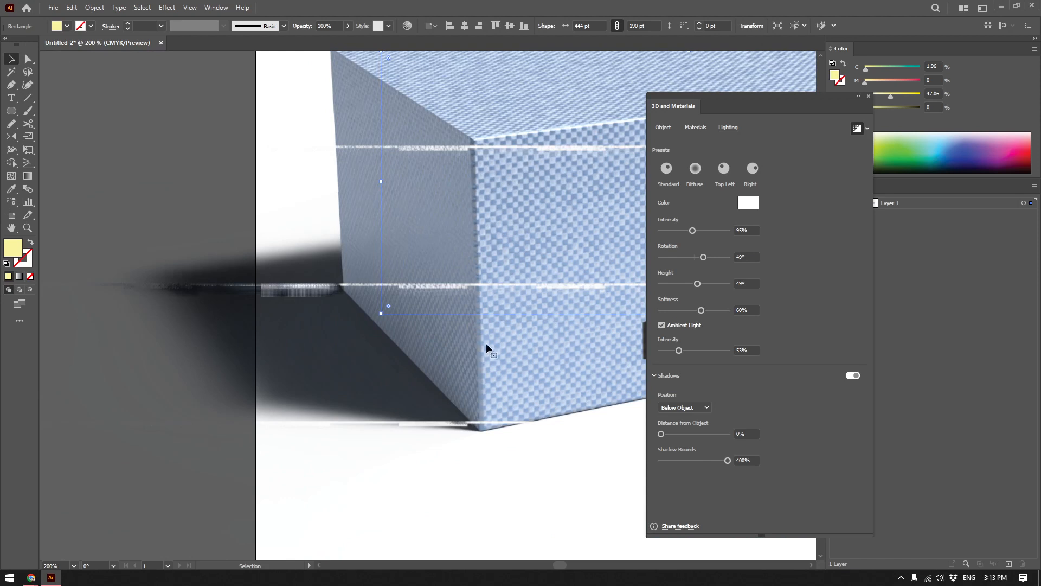
Move the 3D and Materials panel off the artwork and review the render settings and the whole rendered box.
{"action": "left_click_drag", "start_coordinate": [769, 96], "coordinate": [883, 107]}
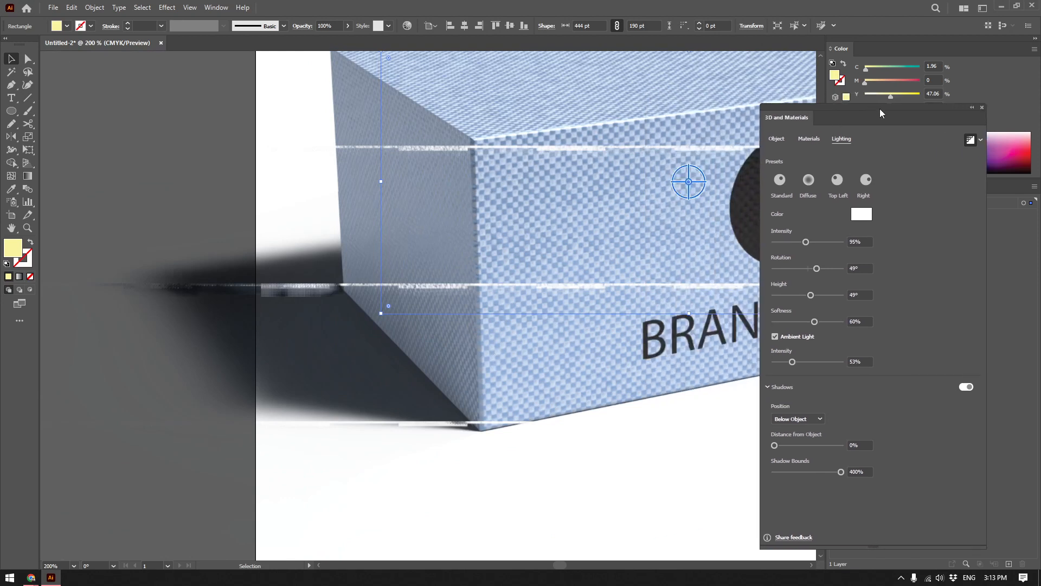
{"action": "left_click", "coordinate": [981, 141]}
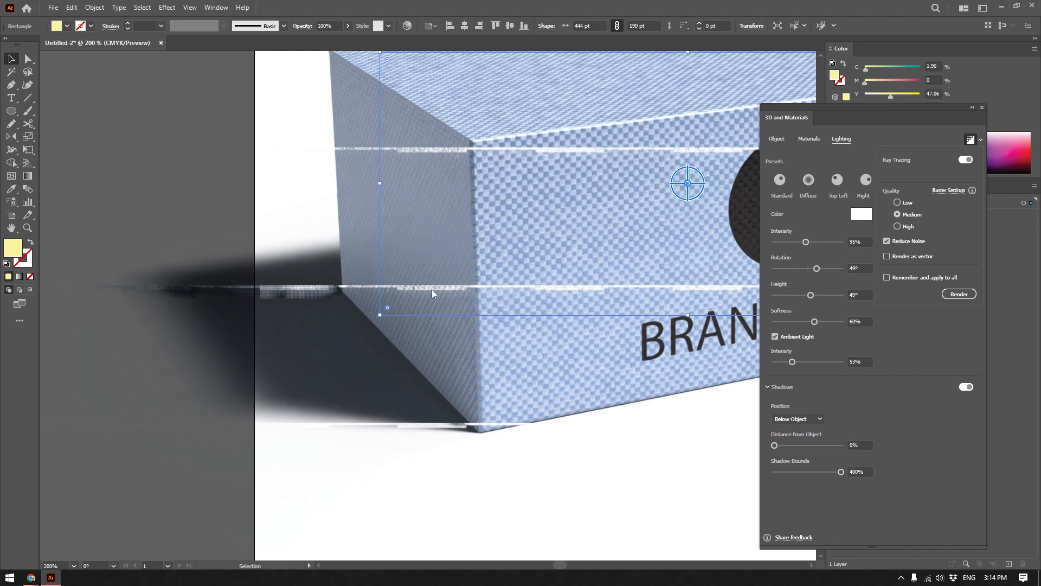
{"action": "left_click", "coordinate": [58, 578]}
{"action": "left_click", "coordinate": [57, 580]}
{"action": "left_click_drag", "start_coordinate": [644, 350], "coordinate": [282, 382]}
{"action": "key", "text": "ctrl+minus"}
{"action": "key", "text": "ctrl+minus"}
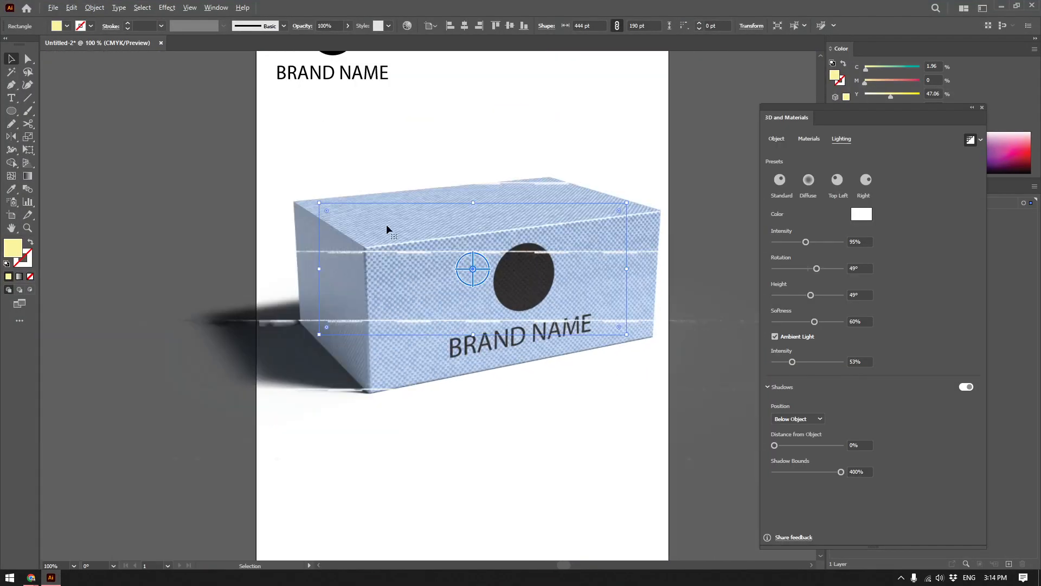
{"action": "scroll", "coordinate": [530, 274], "scroll_direction": "down", "scroll_amount": 1}
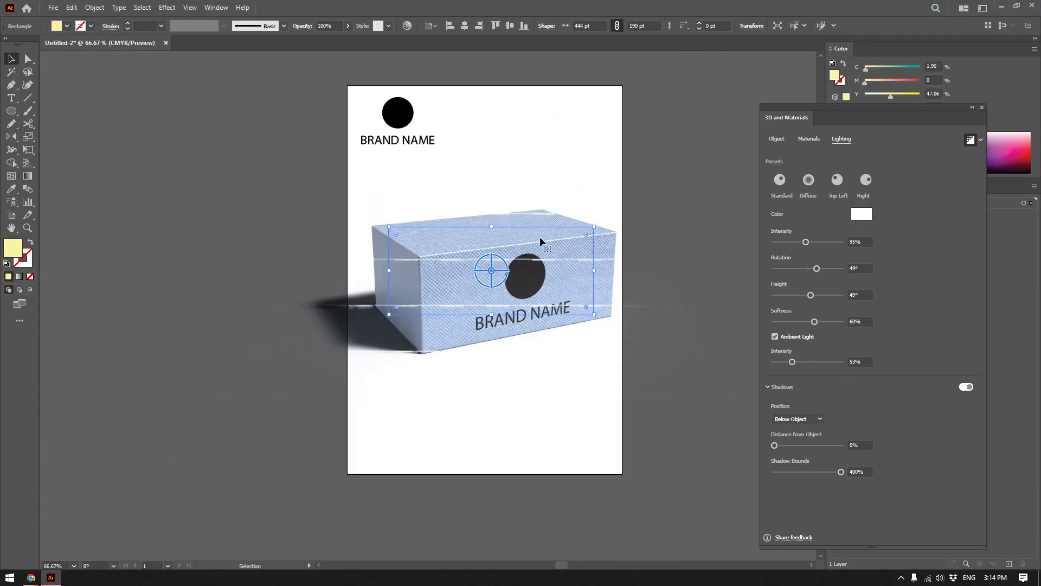
{"action": "left_click_drag", "start_coordinate": [474, 255], "coordinate": [451, 320]}
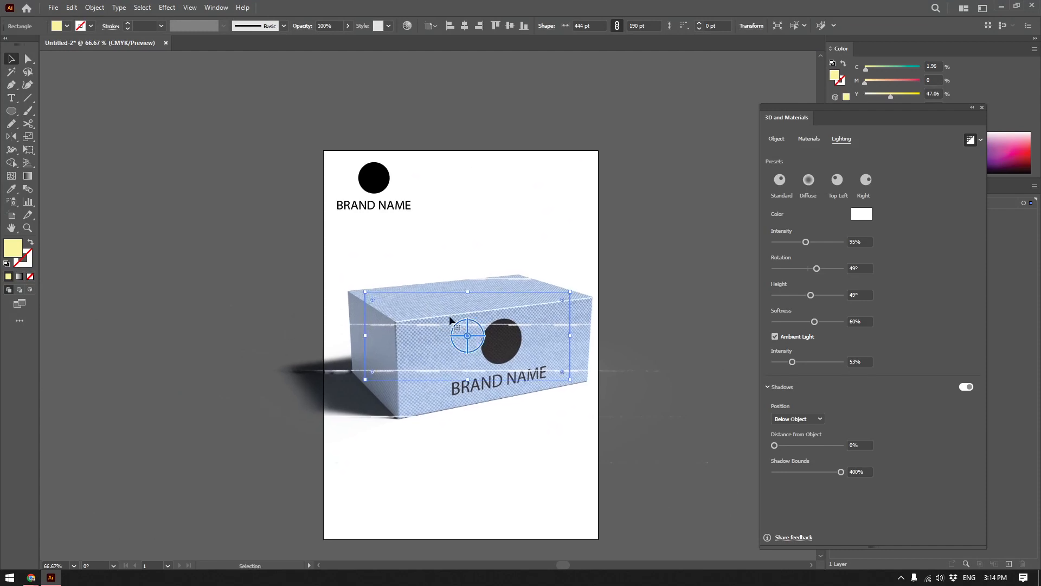
{"action": "scroll", "coordinate": [480, 341], "scroll_direction": "up", "scroll_amount": 1}
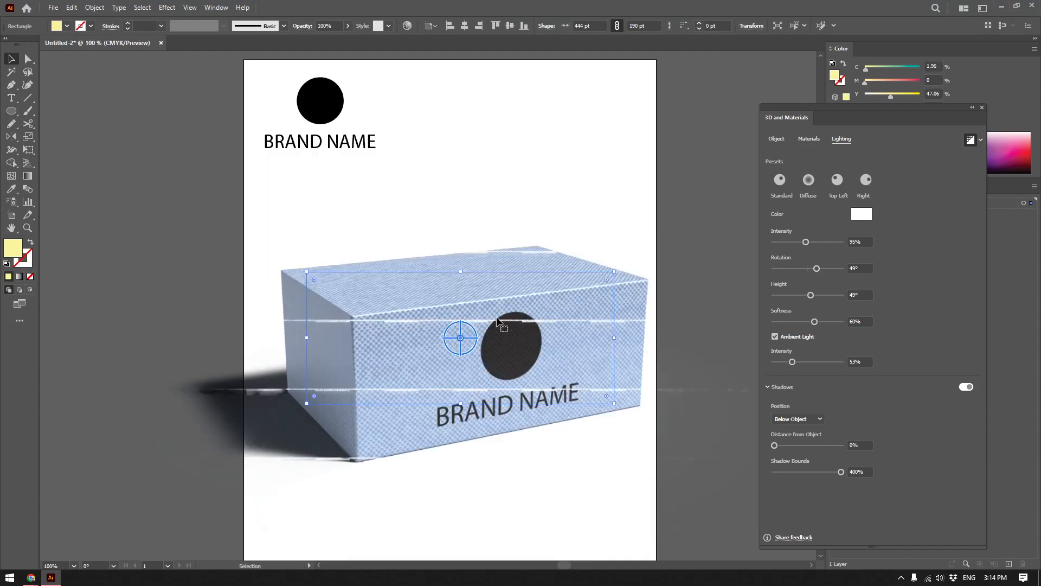
Set the ray tracing quality to Low and delete the 3D box from the artboard.
{"action": "left_click", "coordinate": [980, 140]}
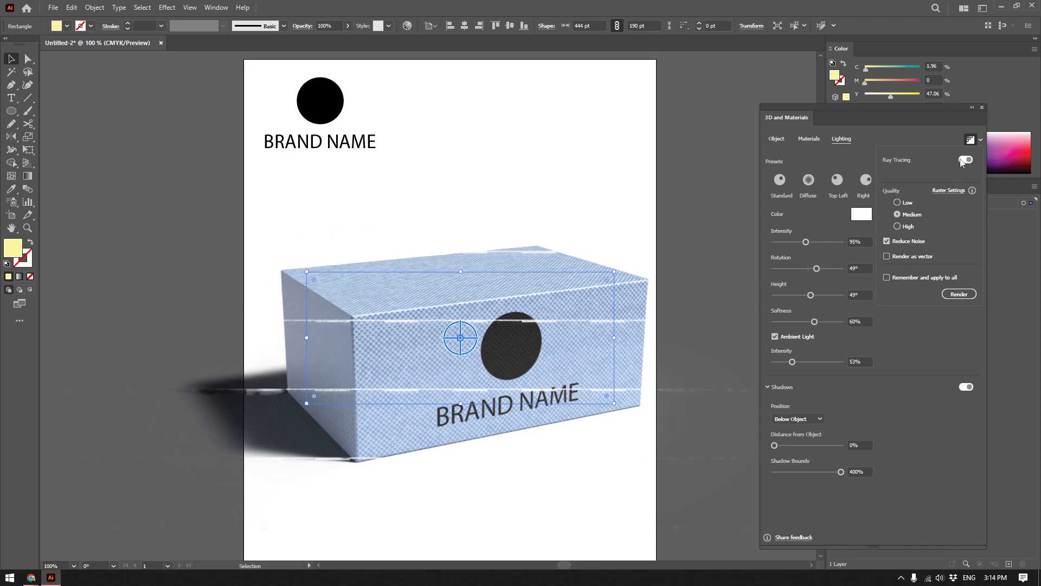
{"action": "left_click", "coordinate": [899, 204]}
{"action": "left_click", "coordinate": [981, 140]}
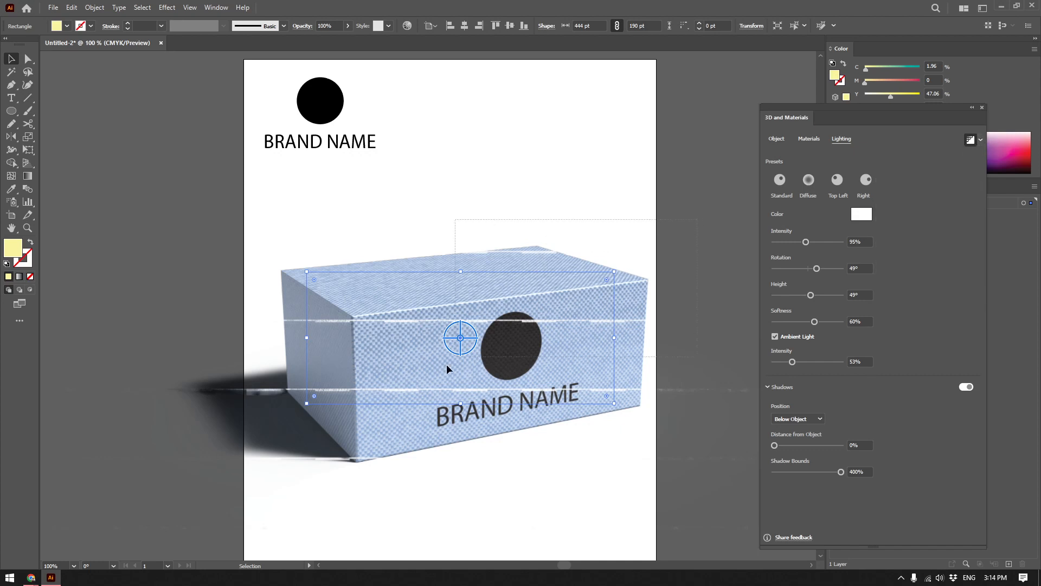
{"action": "key", "text": "Delete"}
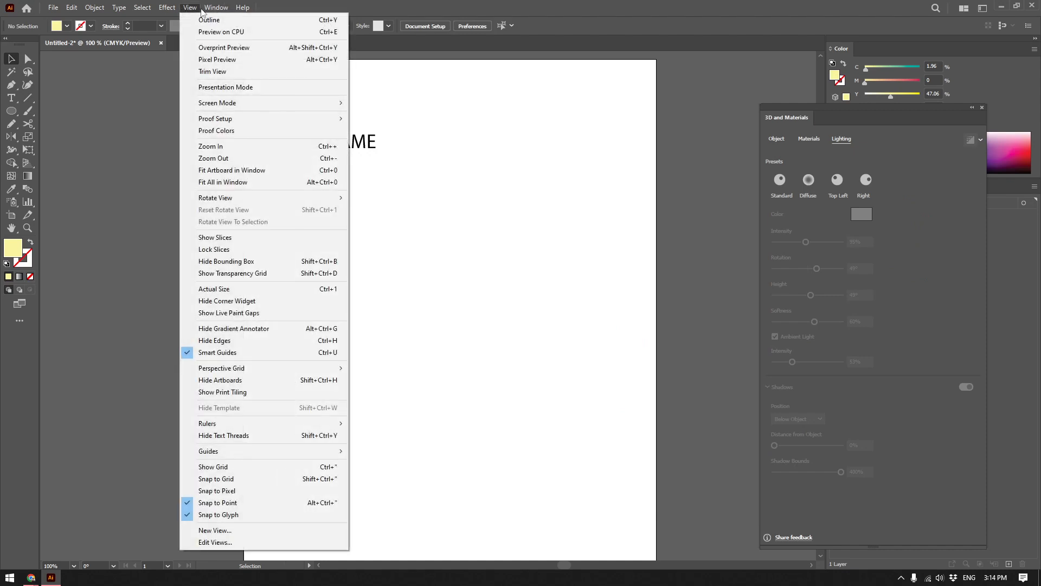
Look through the 3D and Materials effects and choose Revolve with nothing selected.
{"action": "mouse_move", "coordinate": [213, 10]}
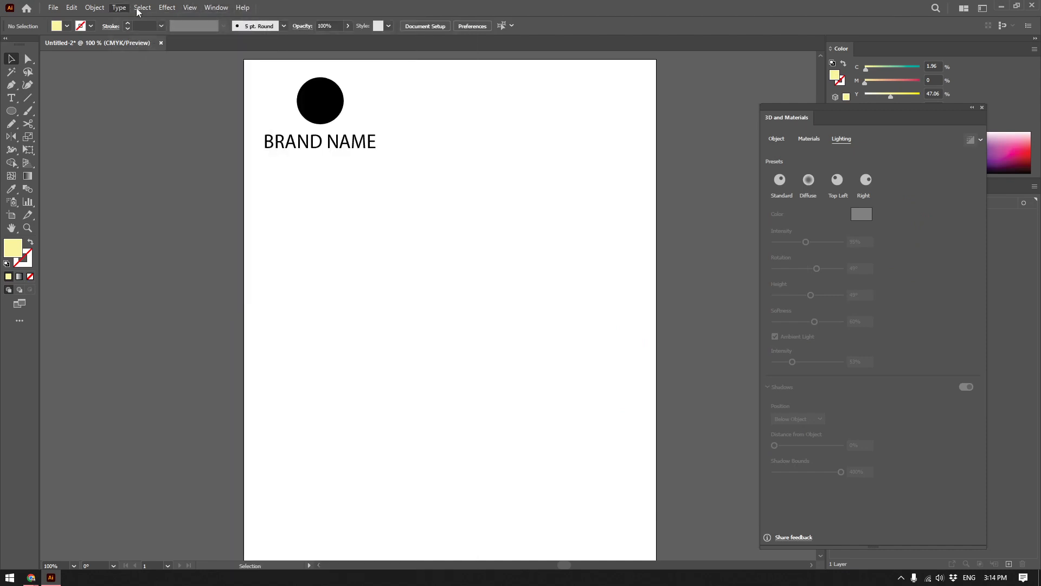
{"action": "left_click", "coordinate": [167, 8]}
{"action": "mouse_move", "coordinate": [222, 71]}
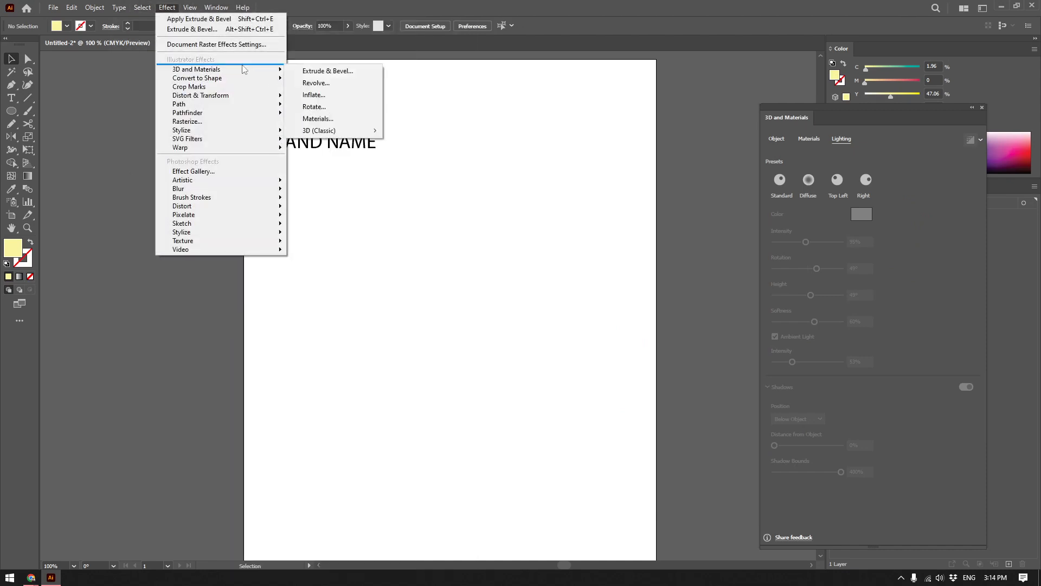
{"action": "left_click", "coordinate": [331, 83]}
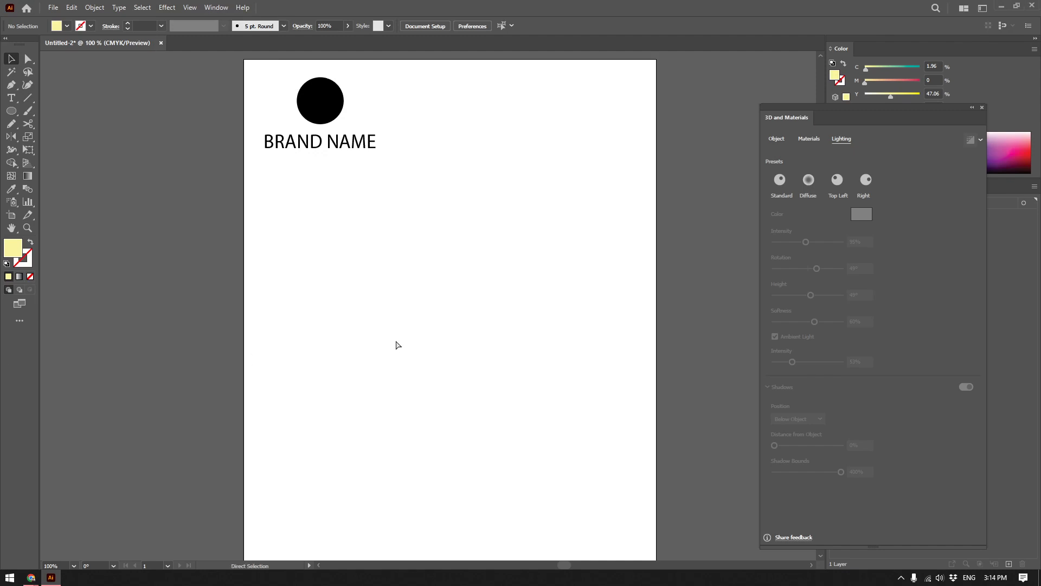
Paste the green bottle reference photo and position it on the artboard below the brand name.
{"action": "key", "text": "ctrl+v"}
{"action": "left_click_drag", "start_coordinate": [453, 319], "coordinate": [441, 302]}
{"action": "scroll", "coordinate": [442, 302], "scroll_direction": "down", "scroll_amount": 4}
{"action": "left_click_drag", "start_coordinate": [584, 136], "coordinate": [358, 306]}
{"action": "left_click_drag", "start_coordinate": [313, 393], "coordinate": [429, 314]}
{"action": "scroll", "coordinate": [429, 314], "scroll_direction": "up", "scroll_amount": 3}
{"action": "key", "text": "shift+Left"}
{"action": "key", "text": "shift+Left"}
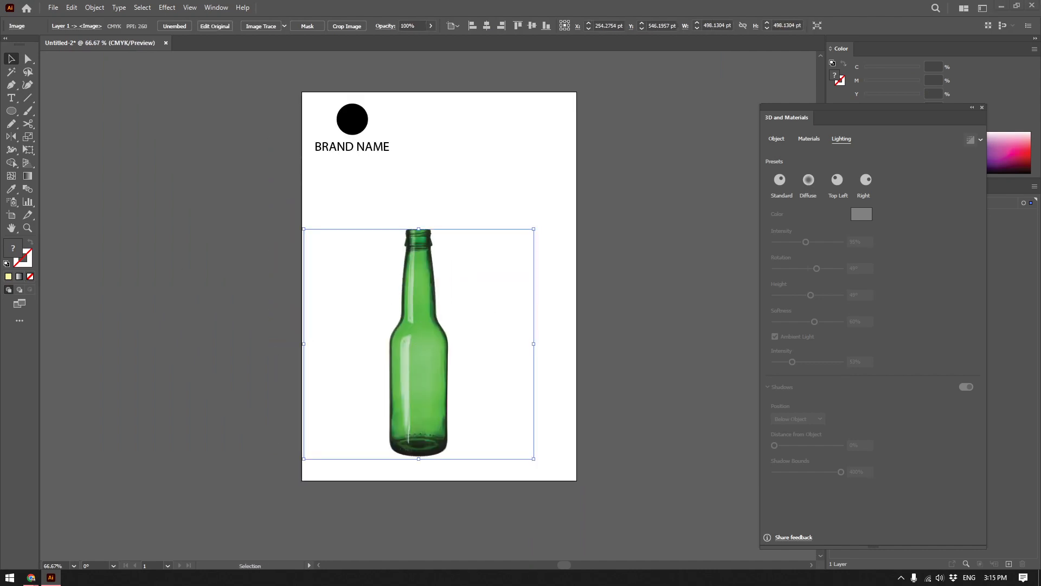
{"action": "left_click_drag", "start_coordinate": [383, 348], "coordinate": [395, 343]}
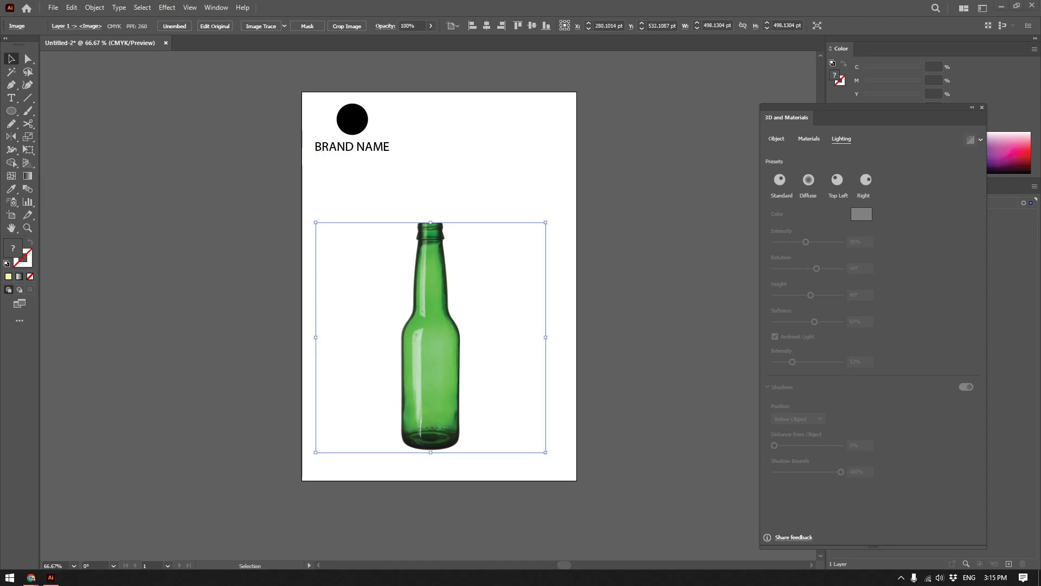
{"action": "left_click_drag", "start_coordinate": [403, 303], "coordinate": [418, 278]}
{"action": "scroll", "coordinate": [427, 282], "scroll_direction": "up", "scroll_amount": 1}
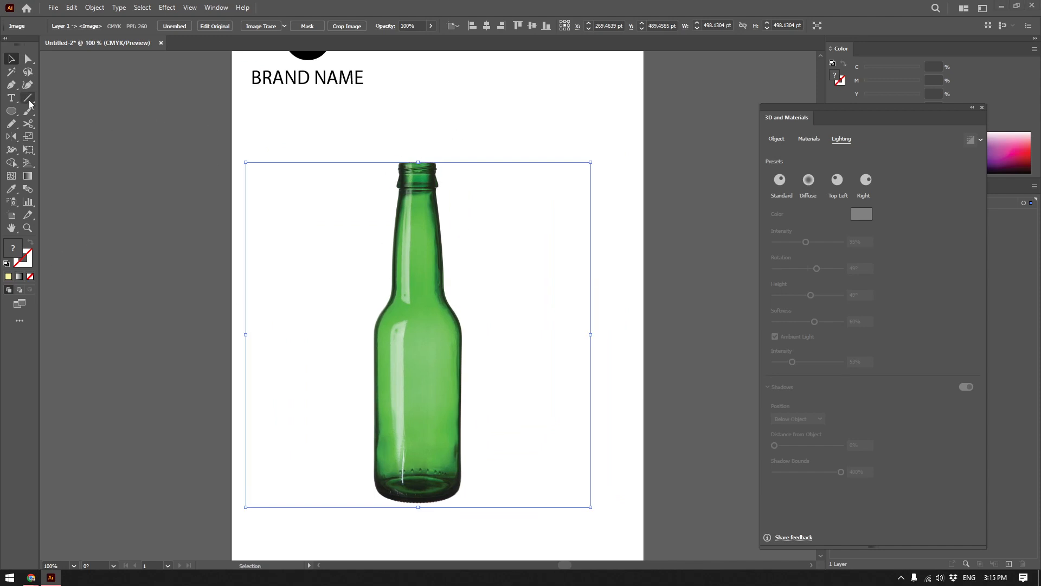
Draw a tall yellow rectangle covering the right half of the bottle, with its left edge on the bottle's centre line.
{"action": "left_click", "coordinate": [12, 112]}
{"action": "left_click_drag", "start_coordinate": [11, 114], "coordinate": [54, 112]}
{"action": "left_click_drag", "start_coordinate": [586, 132], "coordinate": [415, 518]}
{"action": "key", "text": "ctrl+shift+a"}
{"action": "key", "text": "v"}
{"action": "left_click", "coordinate": [399, 298]}
{"action": "scroll", "coordinate": [210, 328], "scroll_direction": "up", "scroll_amount": 3}
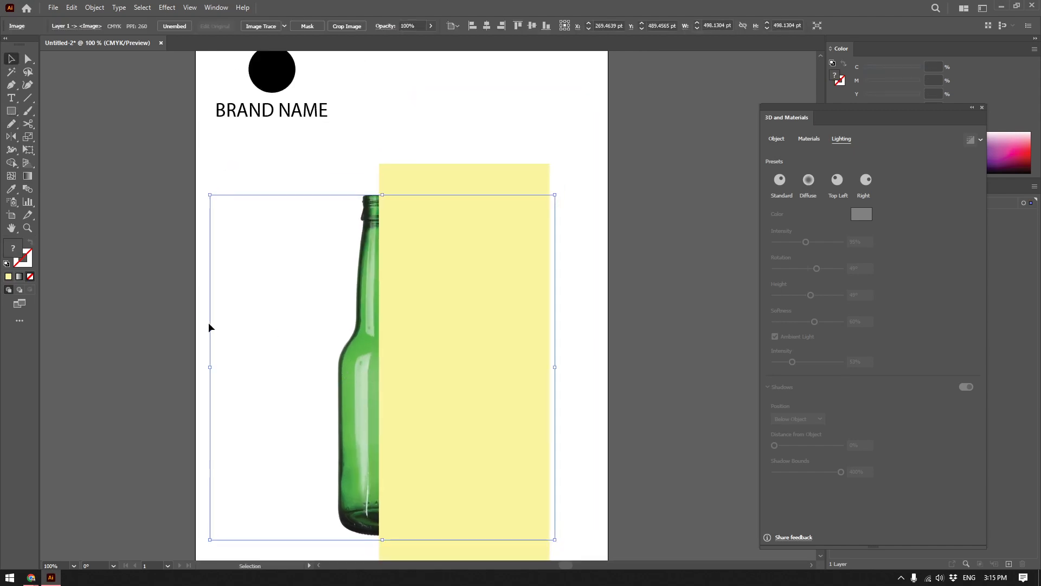
Add a new layer above the artwork layer and move the 3D and Materials panel clear of the layer list.
{"action": "key", "text": "ctrl+shift+a"}
{"action": "left_click", "coordinate": [1009, 564]}
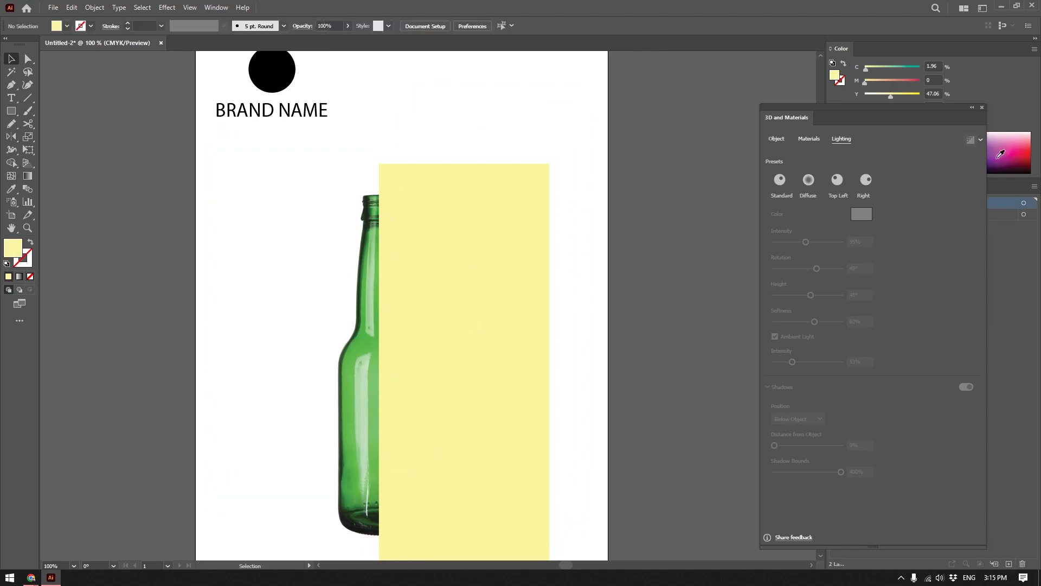
{"action": "left_click_drag", "start_coordinate": [914, 110], "coordinate": [743, 91]}
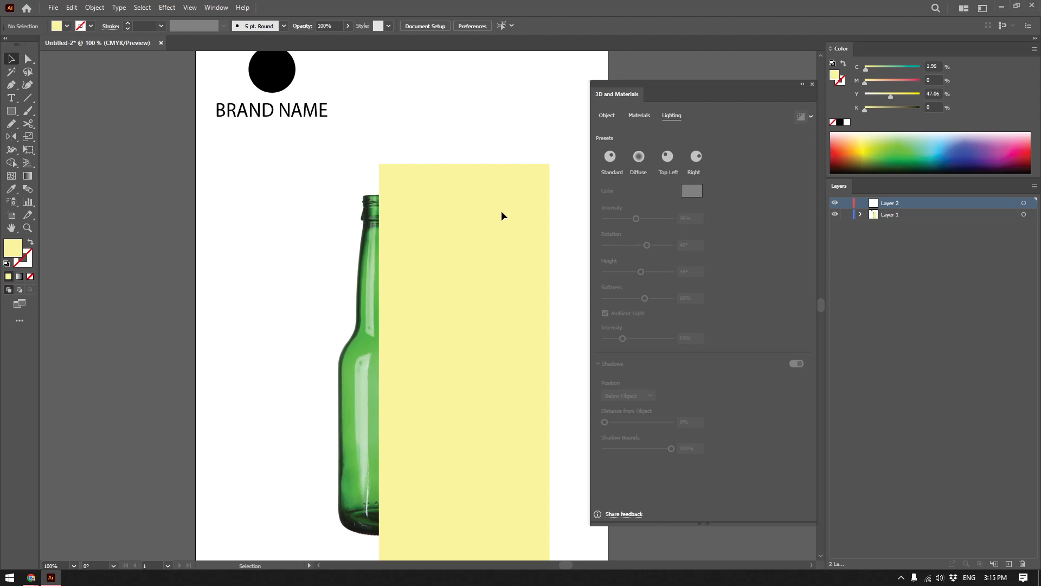
{"action": "left_click", "coordinate": [1009, 564]}
{"action": "key", "text": "ctrl+z"}
Start a Pen path at the top centre of the bottle and trace the left outline of its mouth and lip.
{"action": "key", "text": "p"}
{"action": "scroll", "coordinate": [371, 196], "scroll_direction": "up", "scroll_amount": 4}
{"action": "scroll", "coordinate": [382, 197], "scroll_direction": "up", "scroll_amount": 2}
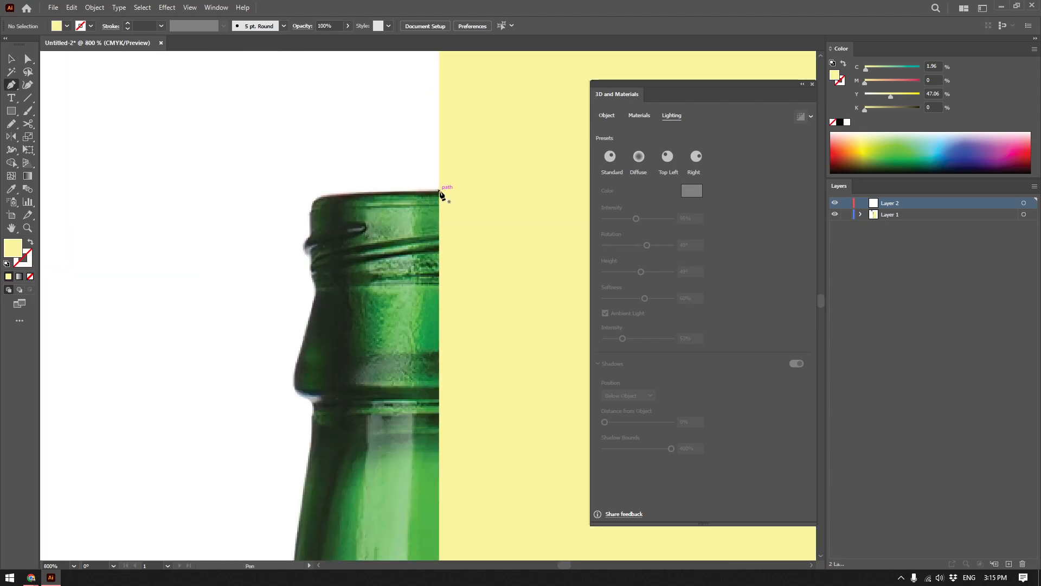
{"action": "left_click", "coordinate": [439, 191]}
{"action": "left_click", "coordinate": [346, 192]}
{"action": "left_click", "coordinate": [330, 195]}
{"action": "left_click", "coordinate": [314, 198]}
{"action": "left_click_drag", "start_coordinate": [314, 198], "coordinate": [314, 300]}
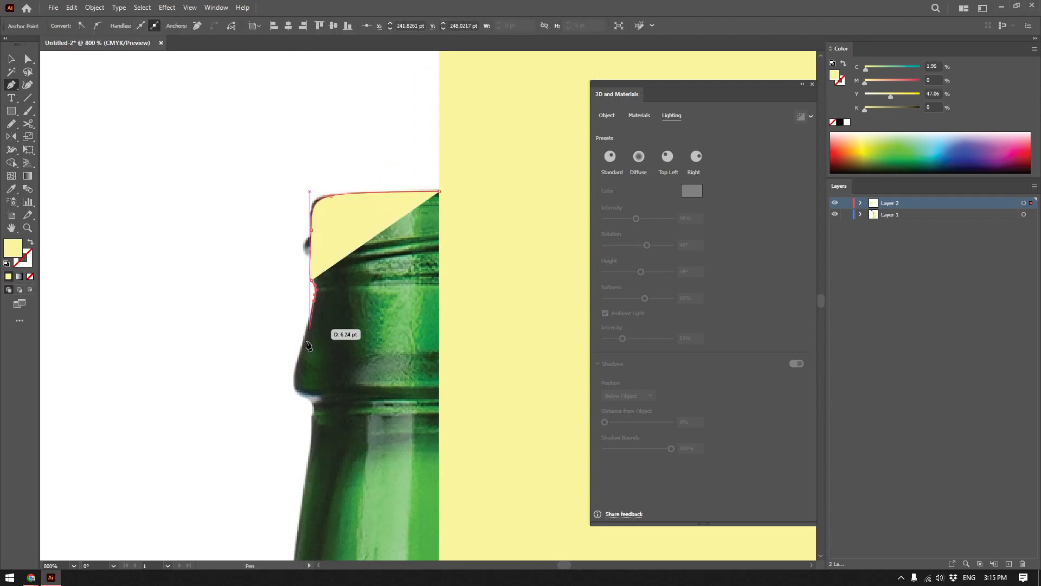
{"action": "left_click_drag", "start_coordinate": [294, 378], "coordinate": [310, 445]}
Continue the path down the bottle's neck, shoulder, body and rounded base, ending at the rectangle's edge.
{"action": "left_click_drag", "start_coordinate": [302, 538], "coordinate": [348, 219]}
{"action": "scroll", "coordinate": [326, 363], "scroll_direction": "down", "scroll_amount": 3}
{"action": "left_click_drag", "start_coordinate": [317, 474], "coordinate": [337, 373]}
{"action": "left_click", "coordinate": [338, 374]}
{"action": "left_click_drag", "start_coordinate": [310, 438], "coordinate": [291, 147]}
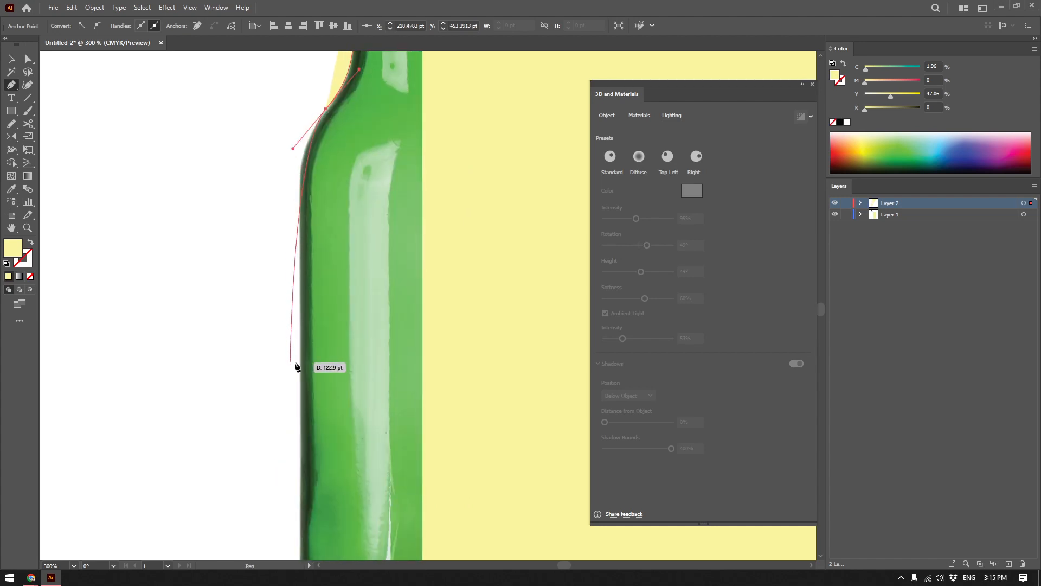
{"action": "left_click_drag", "start_coordinate": [301, 365], "coordinate": [298, 149]}
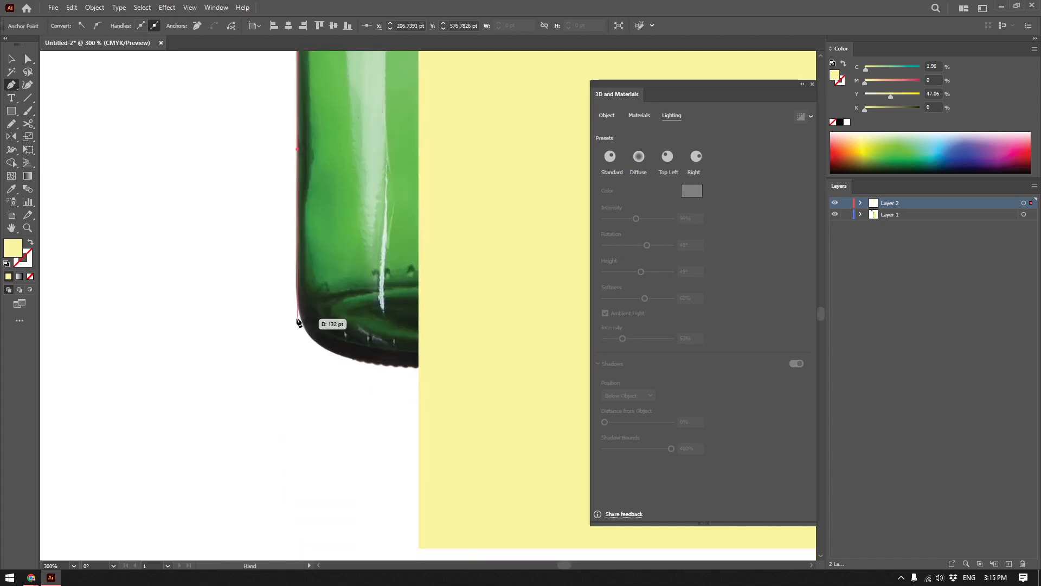
{"action": "left_click", "coordinate": [296, 289]}
{"action": "left_click_drag", "start_coordinate": [349, 357], "coordinate": [406, 366]}
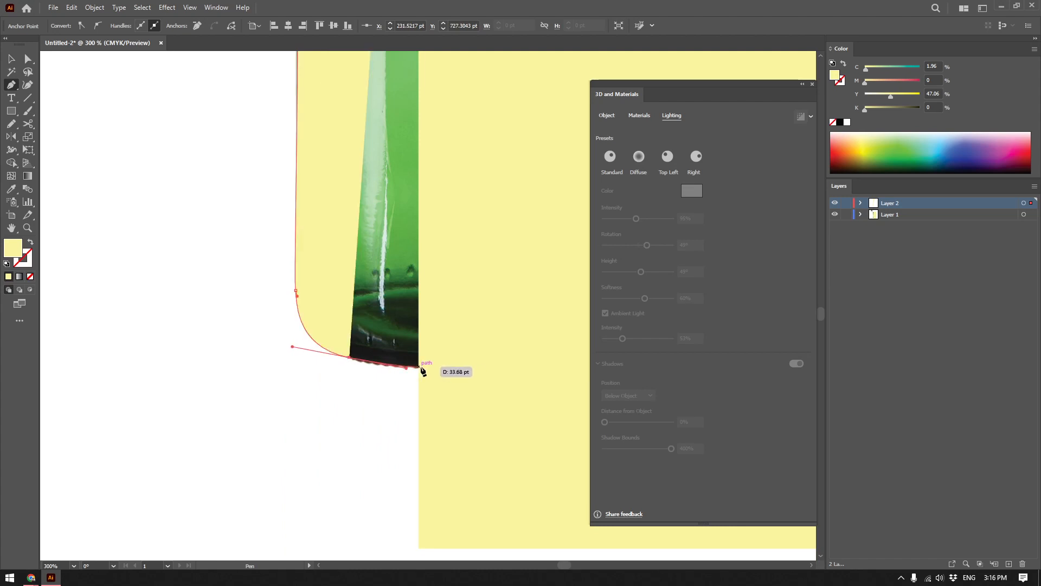
{"action": "left_click", "coordinate": [419, 368]}
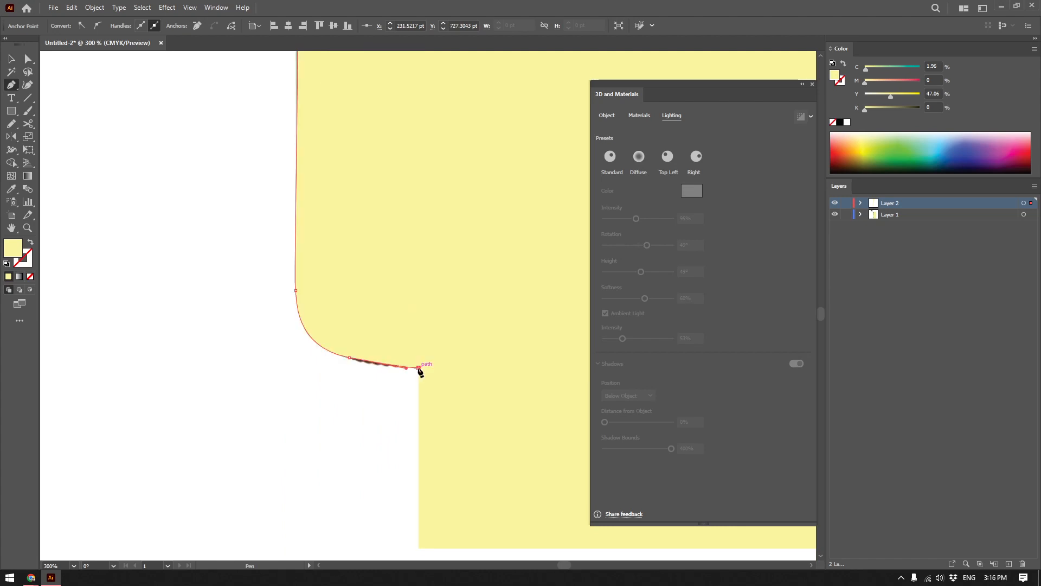
Swap the traced path's fill and stroke, and check the outline against the bottle photo from mouth to base.
{"action": "scroll", "coordinate": [421, 188], "scroll_direction": "down", "scroll_amount": 1}
{"action": "left_click_drag", "start_coordinate": [410, 136], "coordinate": [389, 335]}
{"action": "key", "text": "shift+x"}
{"action": "key", "text": "v"}
{"action": "left_click_drag", "start_coordinate": [405, 98], "coordinate": [395, 391]}
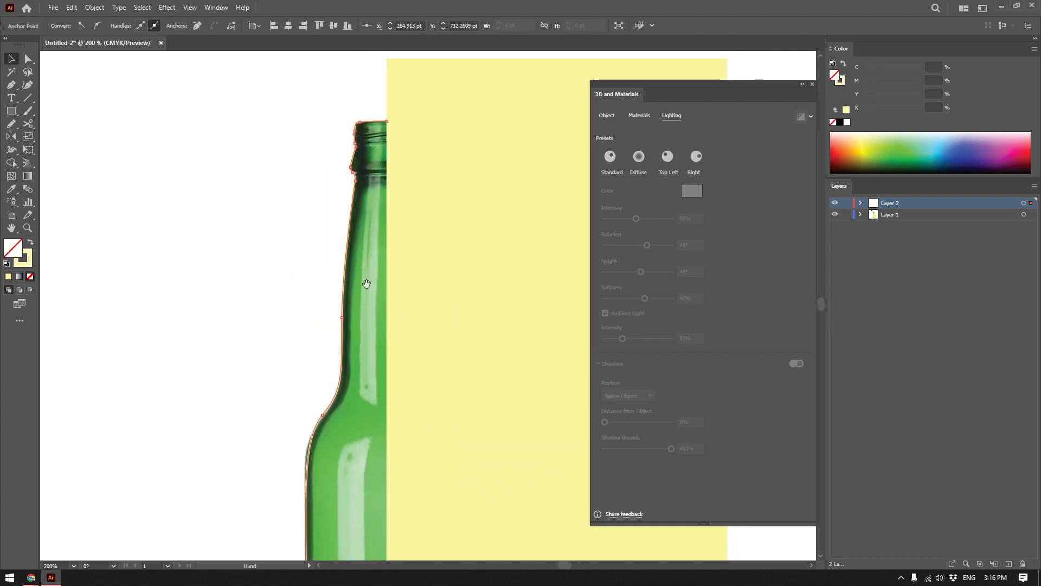
{"action": "left_click_drag", "start_coordinate": [389, 340], "coordinate": [348, 71]}
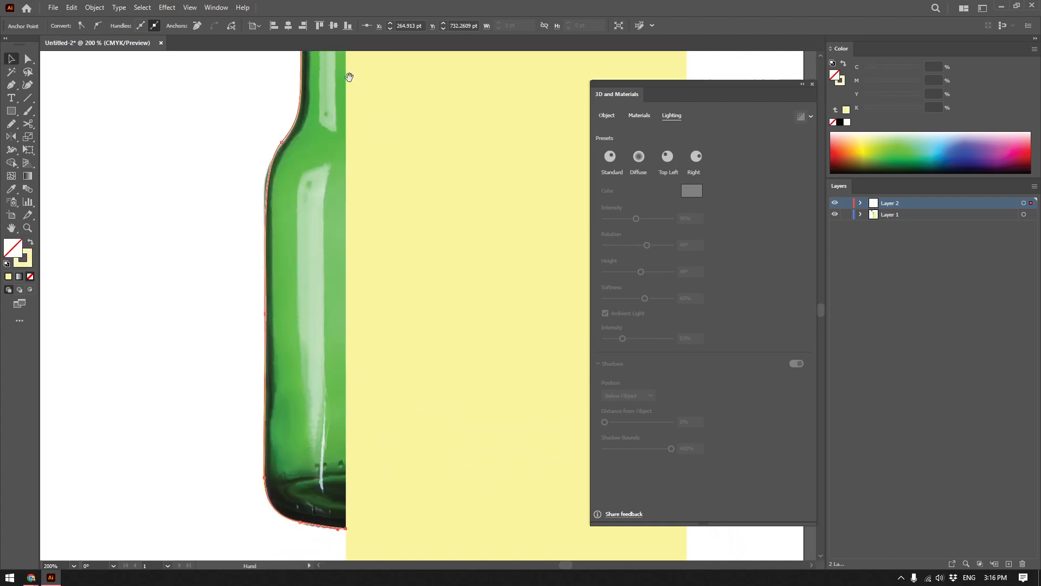
Delete the yellow rectangle and the bottle reference photo, keeping only the traced path.
{"action": "left_click", "coordinate": [480, 414]}
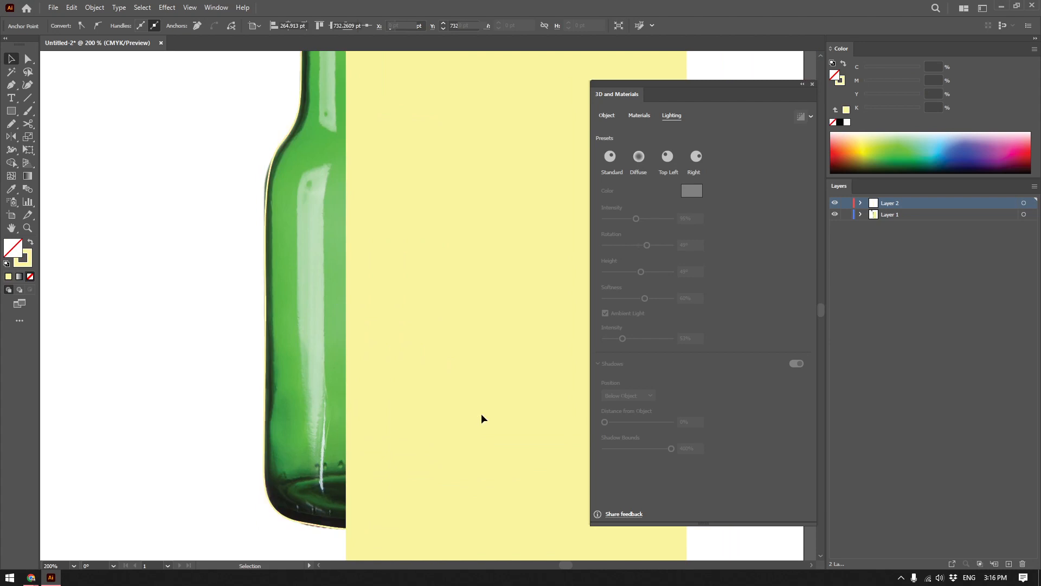
{"action": "key", "text": "ctrl+alt+2"}
{"action": "key", "text": "Delete"}
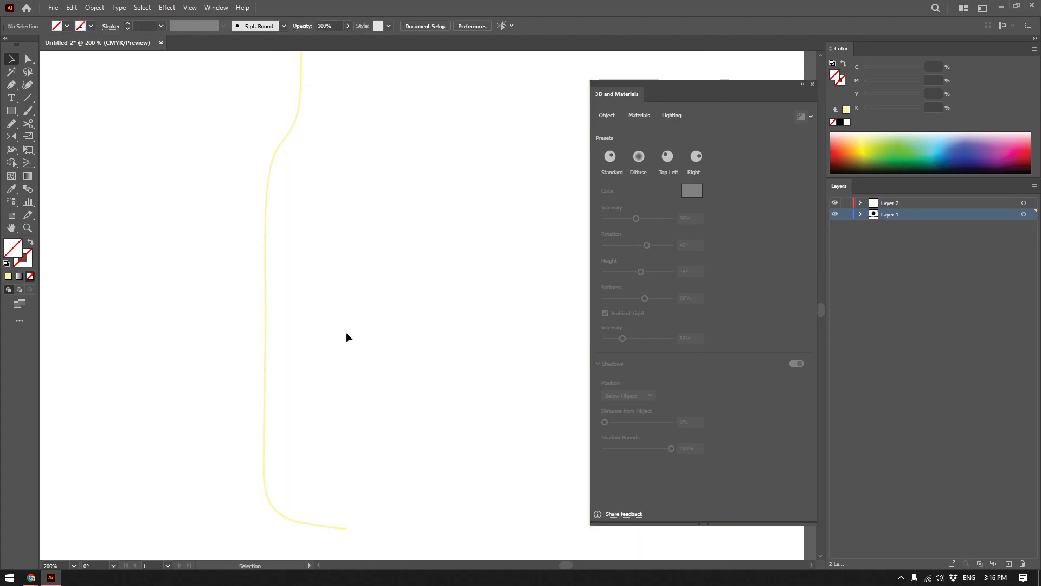
Give the traced half-bottle path a black stroke and no fill.
{"action": "left_click", "coordinate": [266, 325]}
{"action": "left_click", "coordinate": [841, 122]}
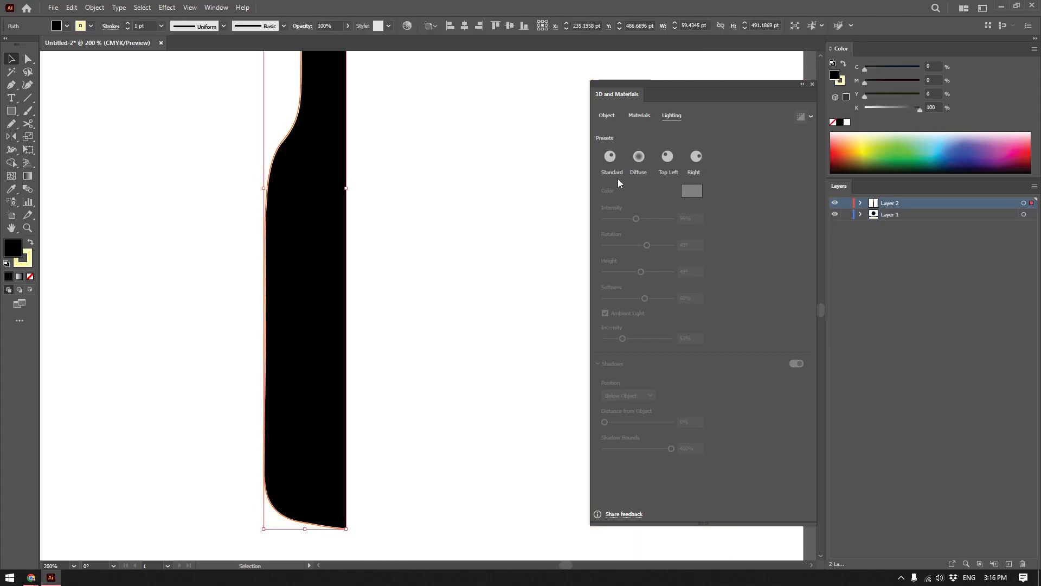
{"action": "scroll", "coordinate": [442, 201], "scroll_direction": "down", "scroll_amount": 2}
{"action": "key", "text": "shift+x"}
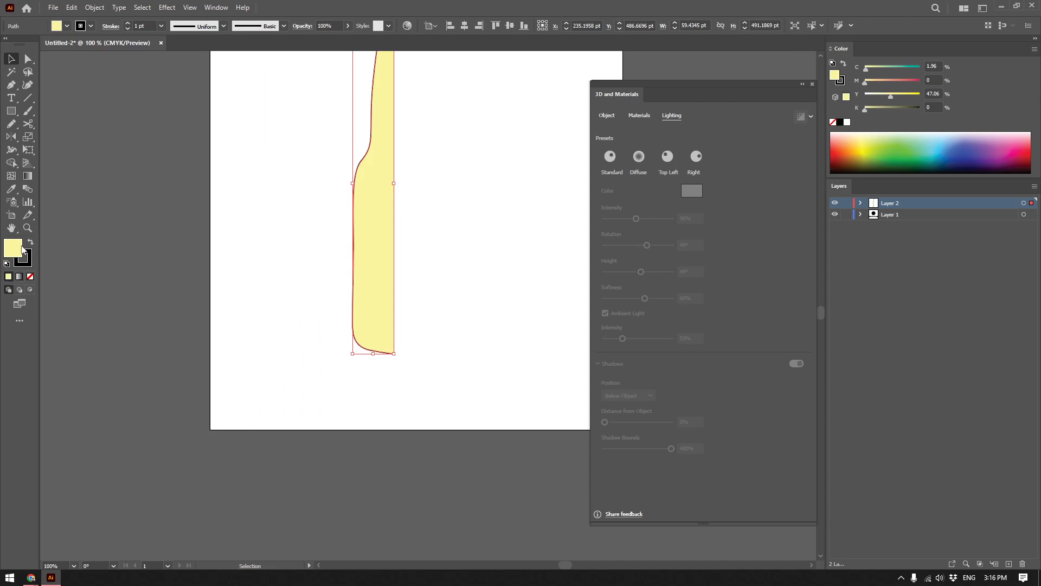
{"action": "left_click", "coordinate": [30, 277]}
{"action": "left_click", "coordinate": [546, 246]}
{"action": "left_click_drag", "start_coordinate": [460, 139], "coordinate": [391, 282]}
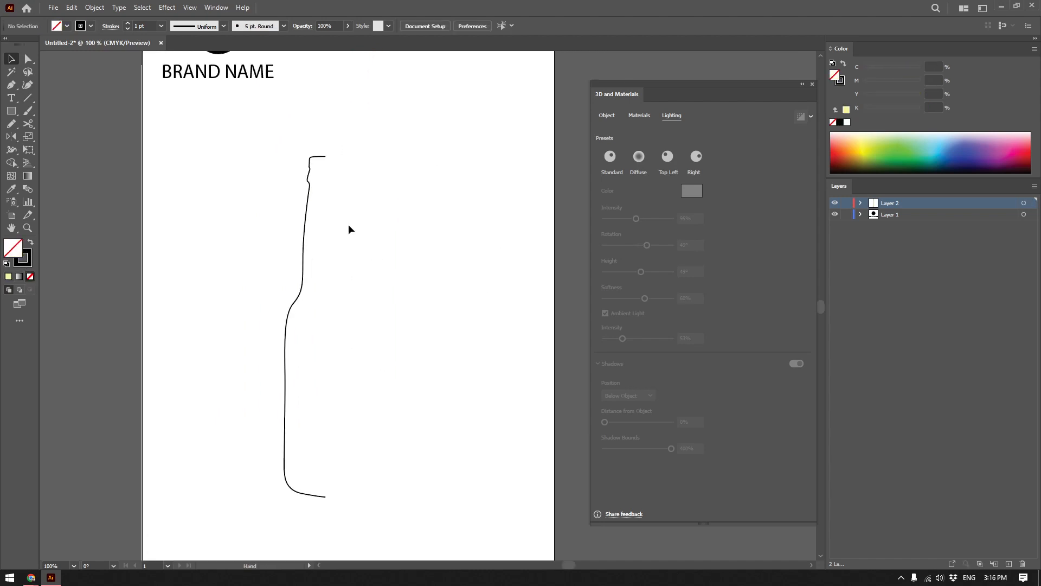
Apply the 3D Revolve effect to the half-bottle path with the offset direction from the Right Edge.
{"action": "left_click_drag", "start_coordinate": [405, 132], "coordinate": [245, 296]}
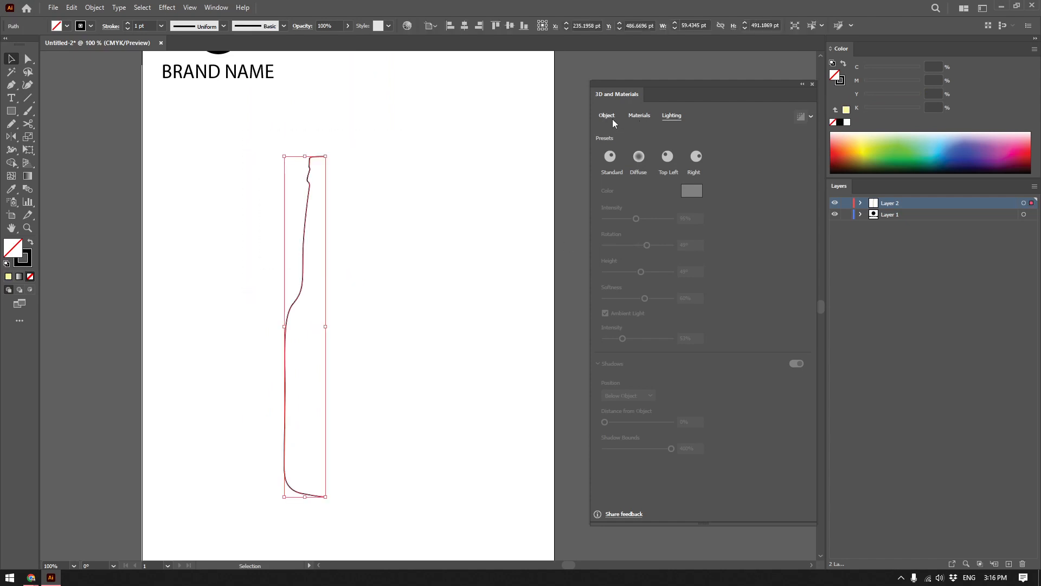
{"action": "left_click", "coordinate": [608, 116]}
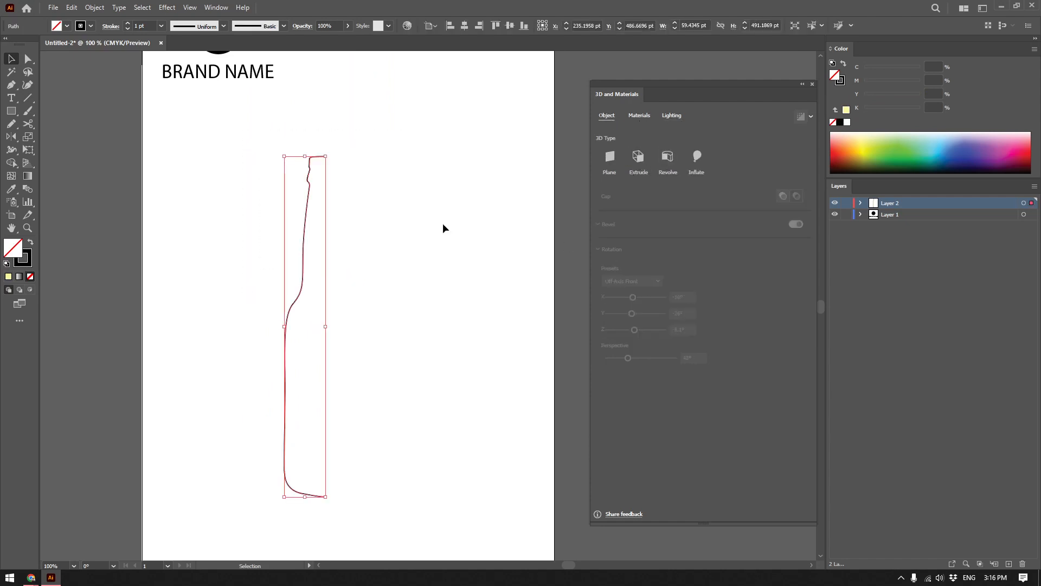
{"action": "left_click", "coordinate": [667, 158]}
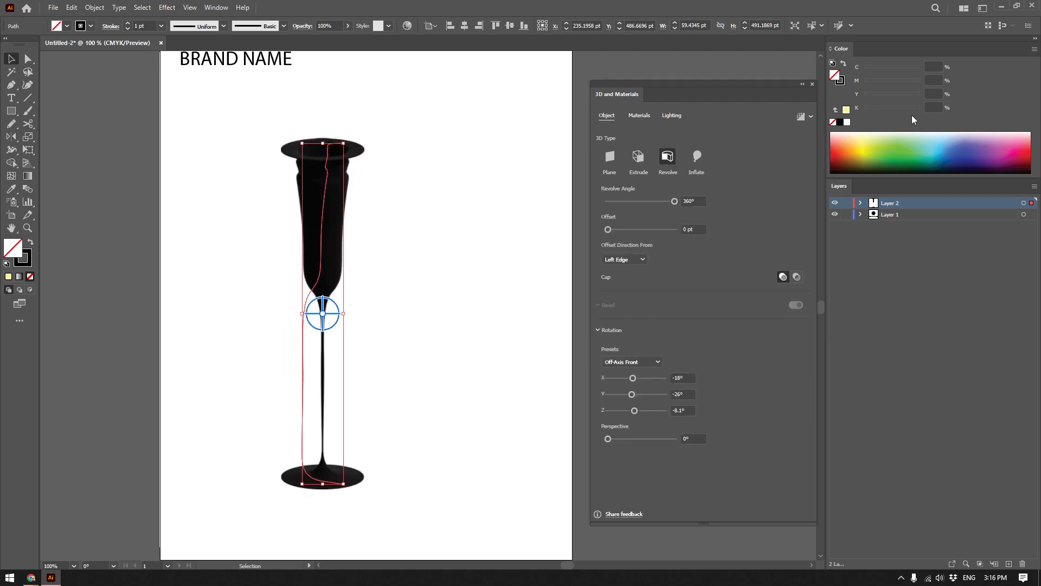
{"action": "left_click", "coordinate": [619, 261]}
{"action": "left_click", "coordinate": [625, 282]}
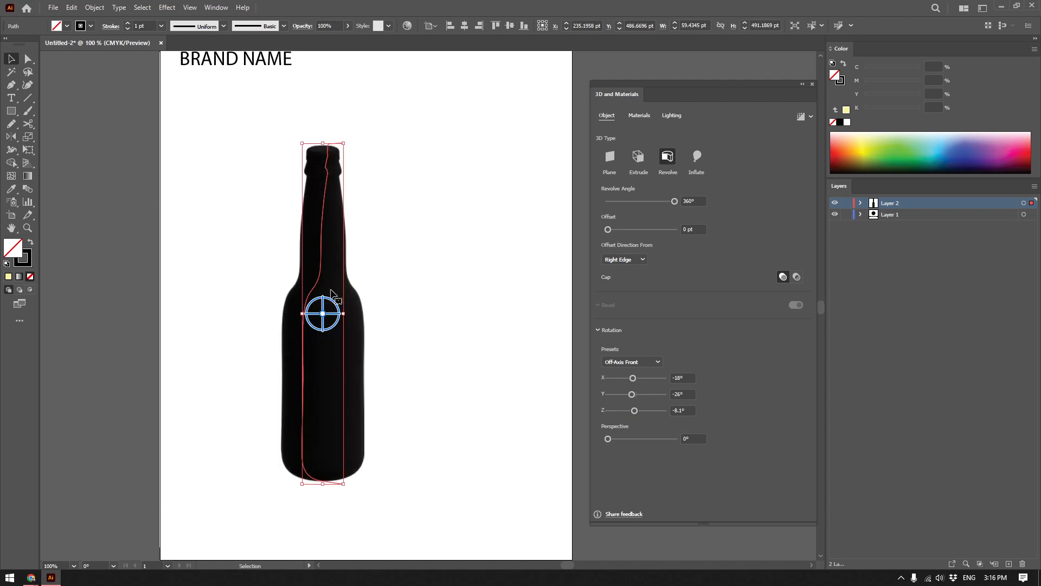
Lower the revolve angle to 0° to expose the original profile, and restore it to 360°.
{"action": "left_click_drag", "start_coordinate": [675, 201], "coordinate": [608, 201]}
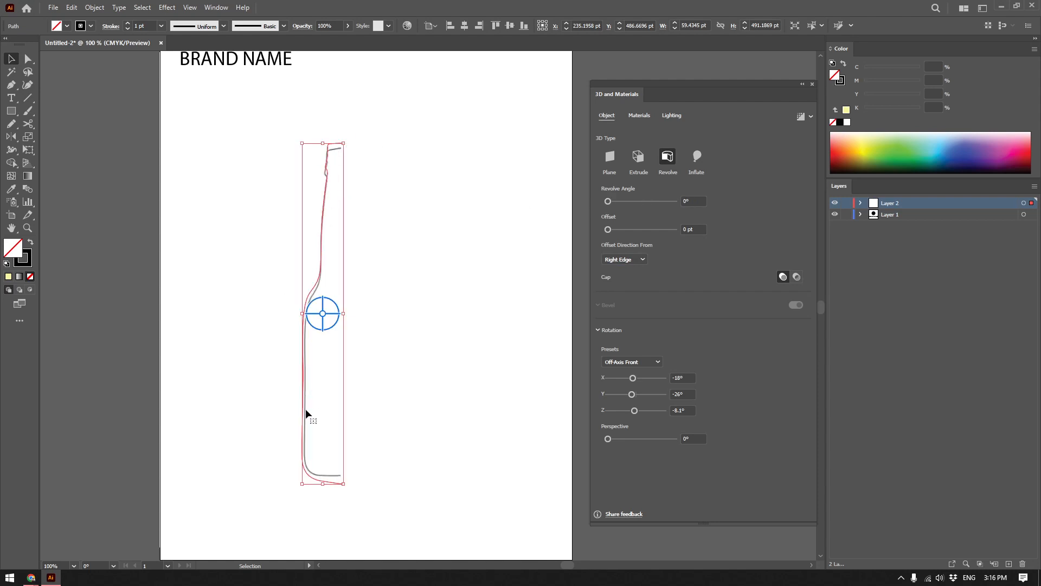
{"action": "left_click", "coordinate": [419, 428]}
{"action": "left_click_drag", "start_coordinate": [423, 276], "coordinate": [235, 309]}
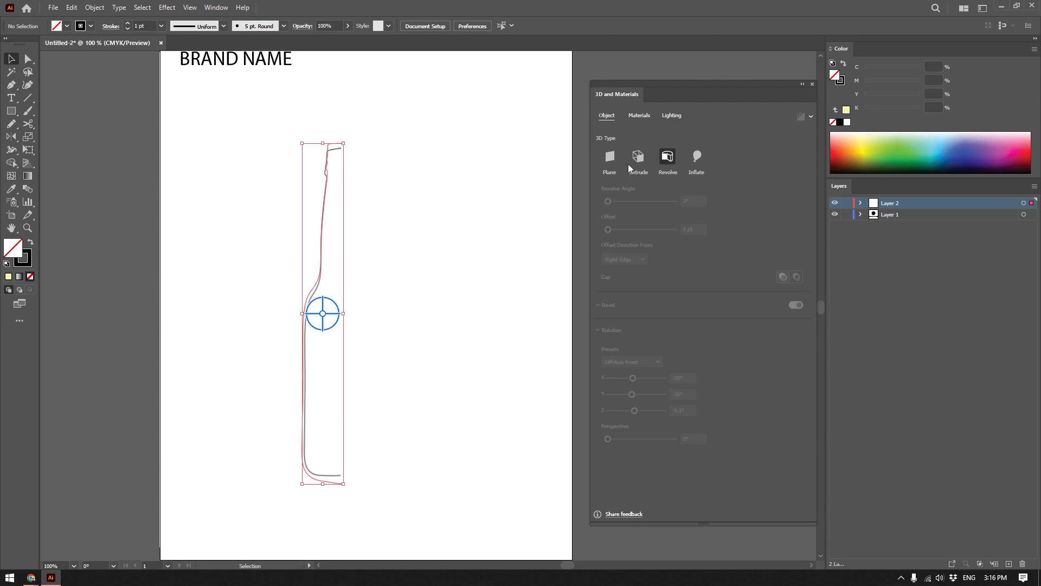
{"action": "left_click_drag", "start_coordinate": [610, 201], "coordinate": [694, 194]}
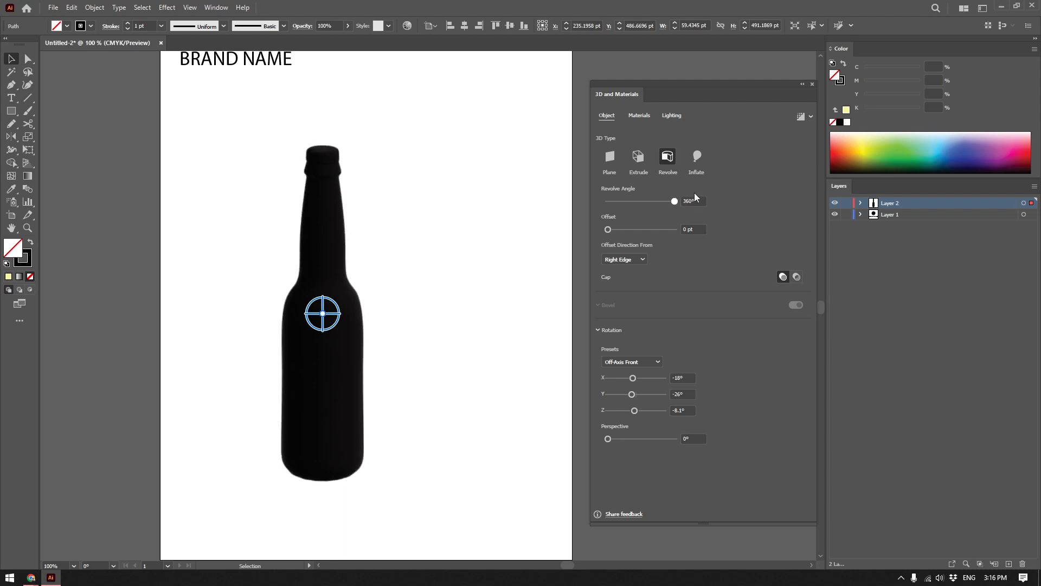
Recolour the bottle with a light green stroke (C 29.02, M 0, Y 41.57, K 0) and no fill.
{"action": "left_click", "coordinate": [849, 133]}
{"action": "left_click", "coordinate": [899, 136]}
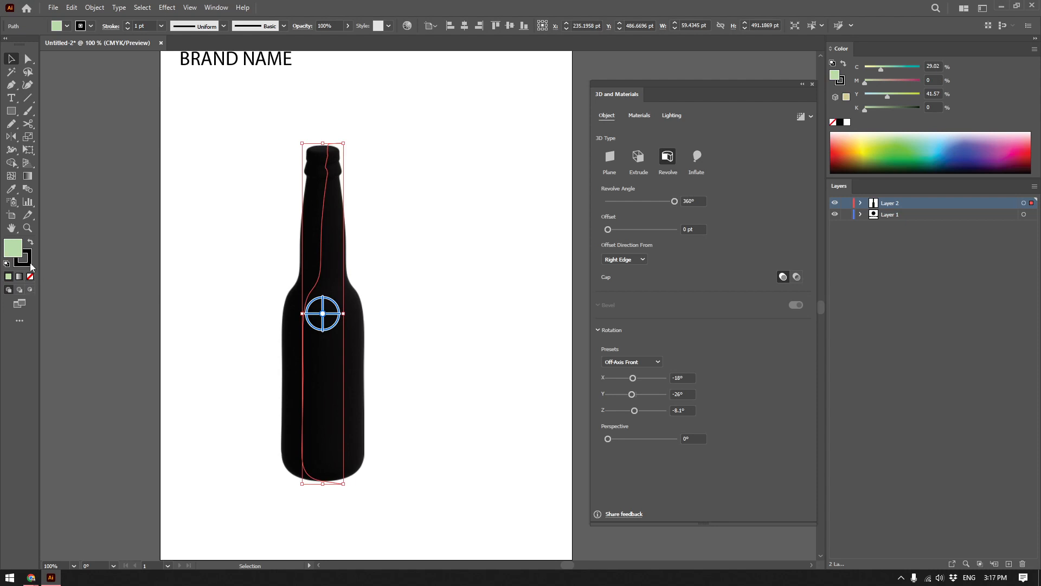
{"action": "left_click", "coordinate": [30, 242]}
{"action": "left_click", "coordinate": [32, 277]}
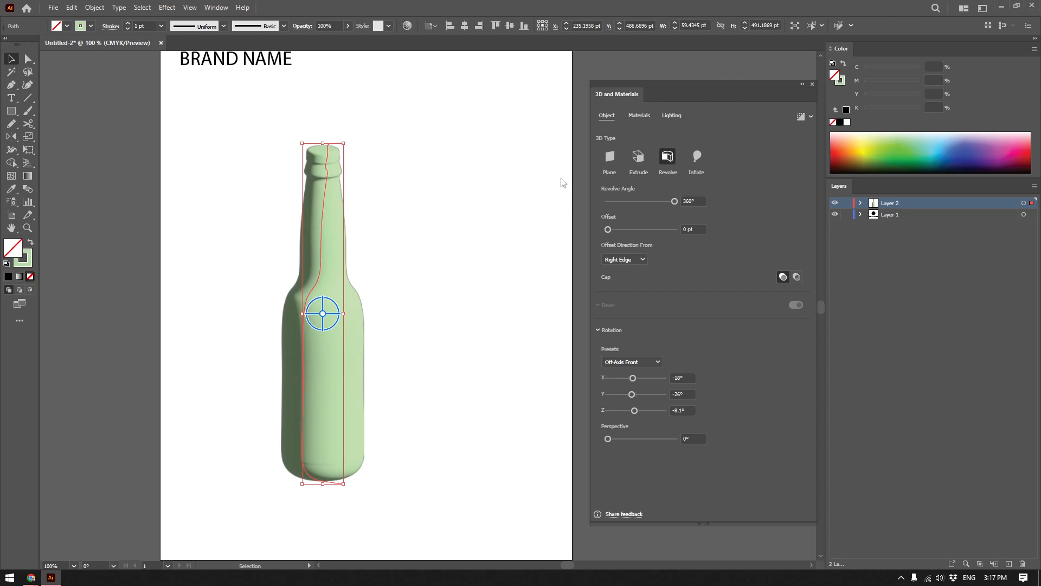
Sweep the green bottle's revolve angle down to almost nothing and back up to a full 360°.
{"action": "left_click_drag", "start_coordinate": [670, 201], "coordinate": [597, 202]}
{"action": "left_click", "coordinate": [625, 260]}
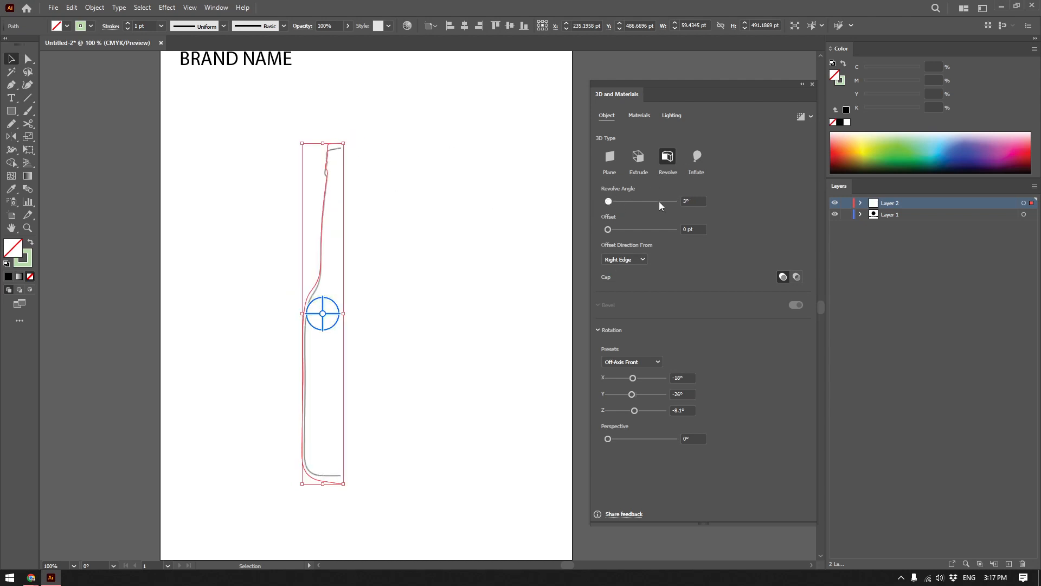
{"action": "left_click_drag", "start_coordinate": [658, 202], "coordinate": [699, 204]}
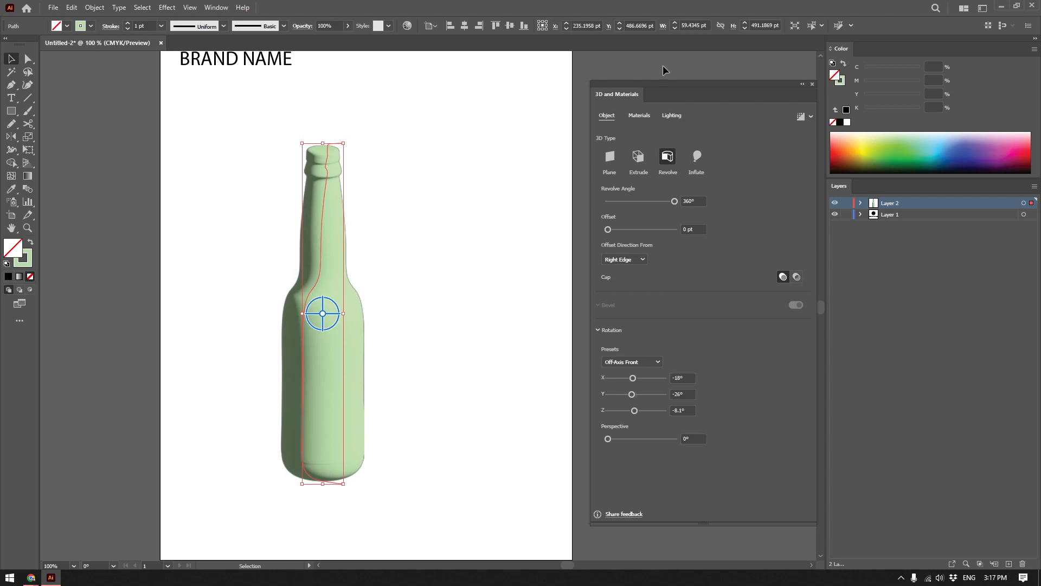
Set the bottle's default material to a roughness of 0.15 and a metallic value of 0.48.
{"action": "left_click", "coordinate": [639, 115]}
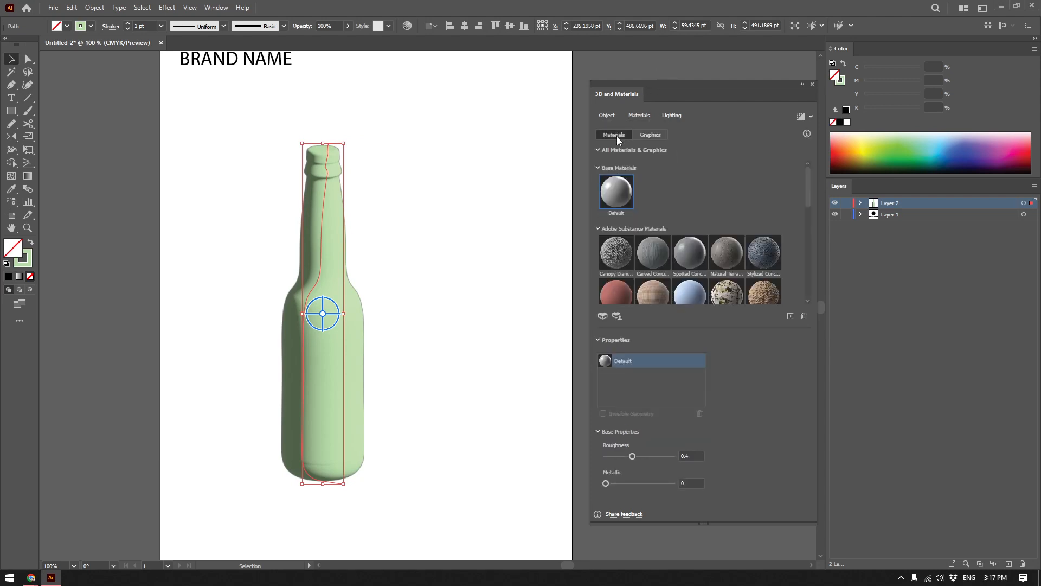
{"action": "left_click_drag", "start_coordinate": [606, 483], "coordinate": [644, 484]}
{"action": "mouse_move", "coordinate": [632, 457]}
{"action": "left_mouse_down"}
{"action": "mouse_move", "coordinate": [616, 456]}
{"action": "mouse_move", "coordinate": [639, 484]}
{"action": "left_mouse_up"}
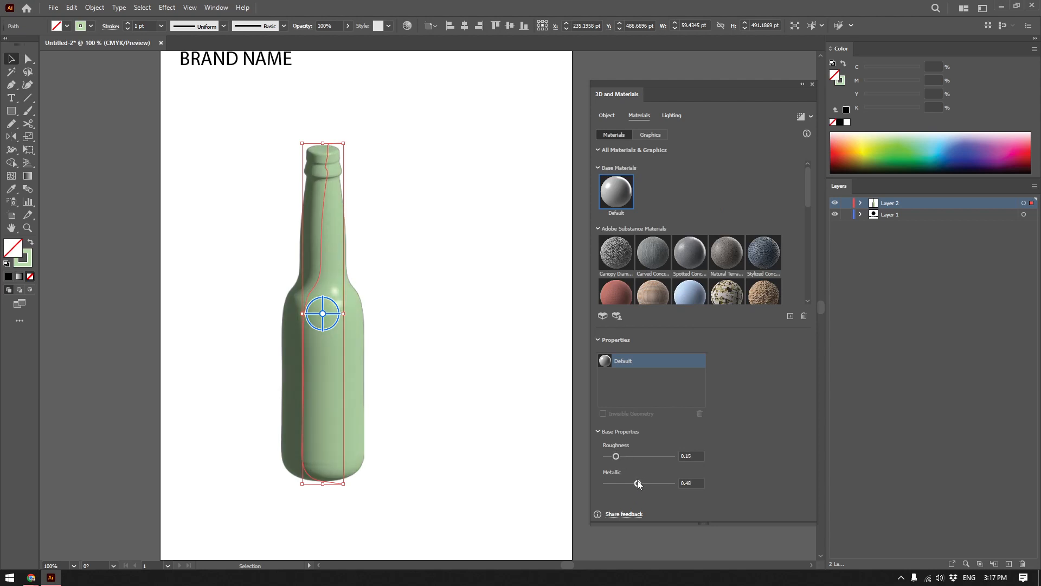
Map the brand logo graphic onto the bottle, move it to the lower body and scale it to 70.8%.
{"action": "left_click", "coordinate": [649, 135]}
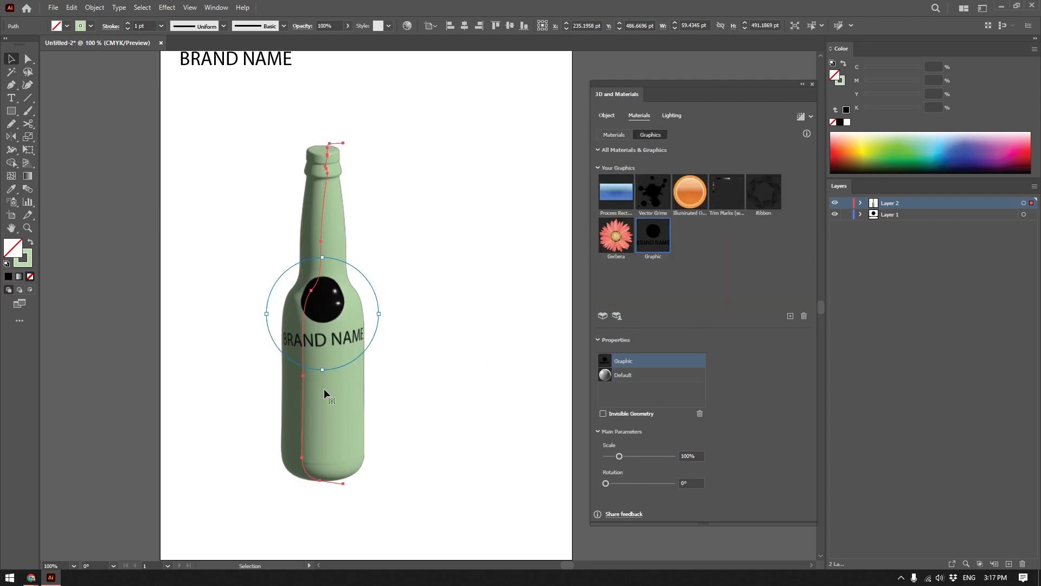
{"action": "left_click_drag", "start_coordinate": [323, 342], "coordinate": [318, 429]}
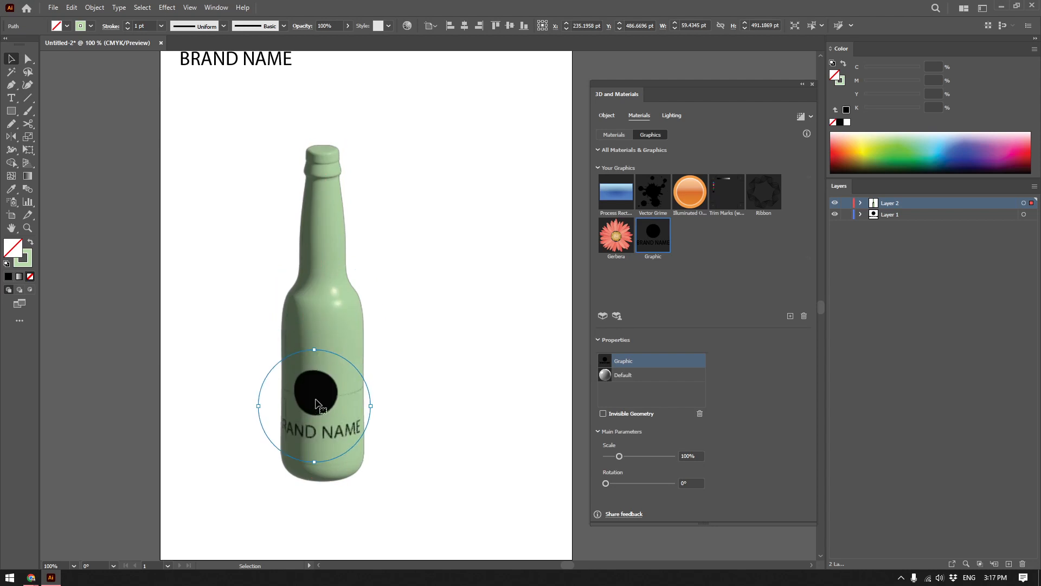
{"action": "left_click_drag", "start_coordinate": [367, 398], "coordinate": [353, 398]}
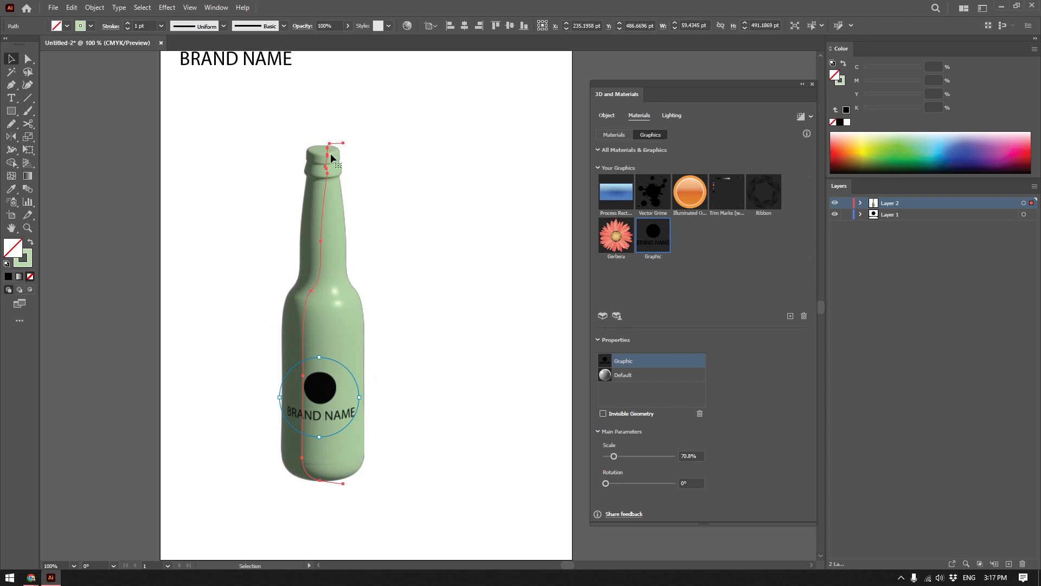
Widen the bottle's rim by moving the profile's anchor point just below the mouth outward.
{"action": "scroll", "coordinate": [335, 145], "scroll_direction": "up", "scroll_amount": 3, "text": "alt"}
{"action": "key", "text": "a"}
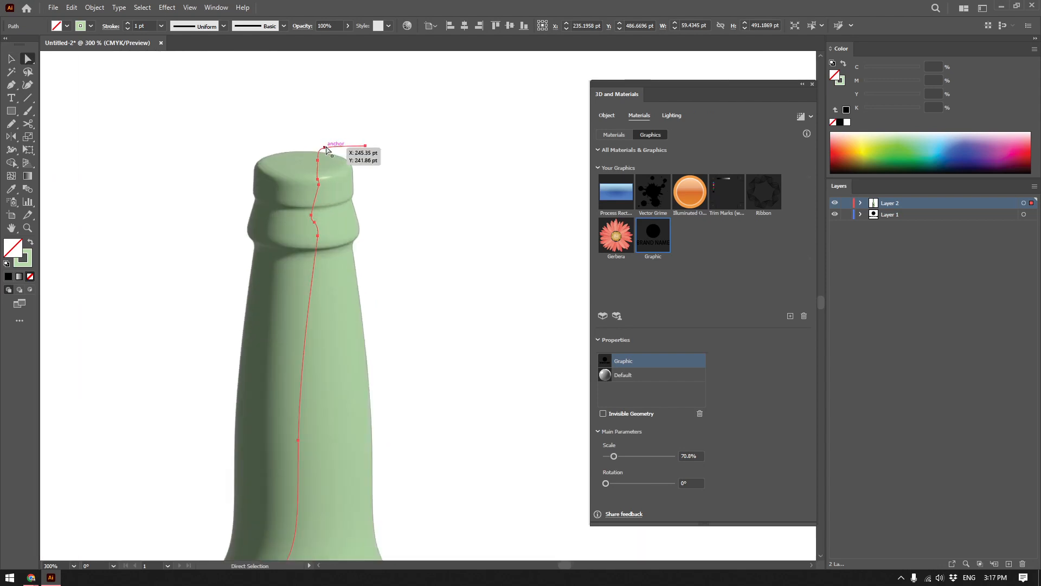
{"action": "left_click", "coordinate": [325, 147]}
{"action": "scroll", "coordinate": [320, 148], "scroll_direction": "up", "scroll_amount": 1, "text": "alt"}
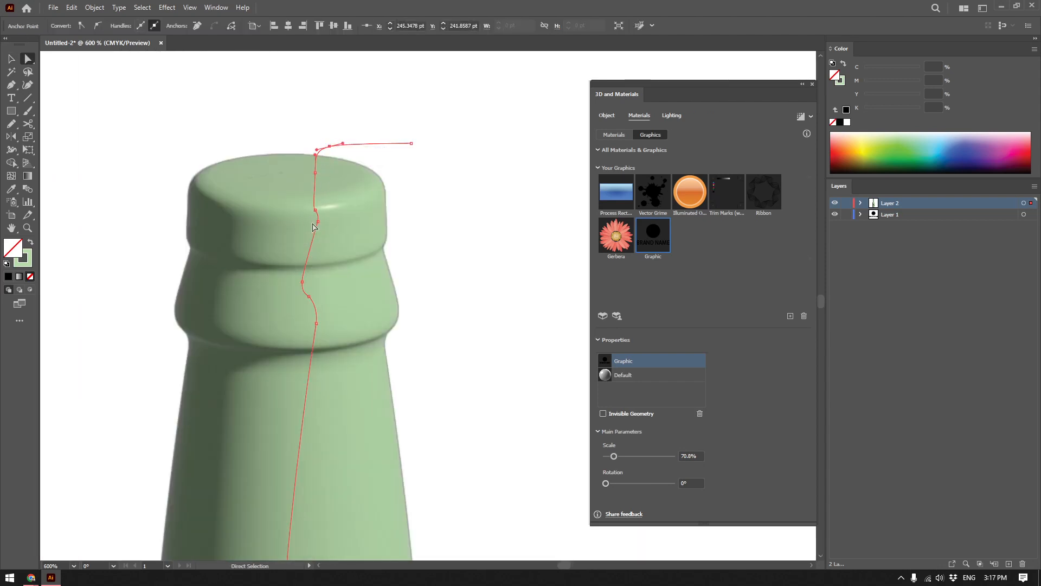
{"action": "left_click_drag", "start_coordinate": [315, 172], "coordinate": [286, 177]}
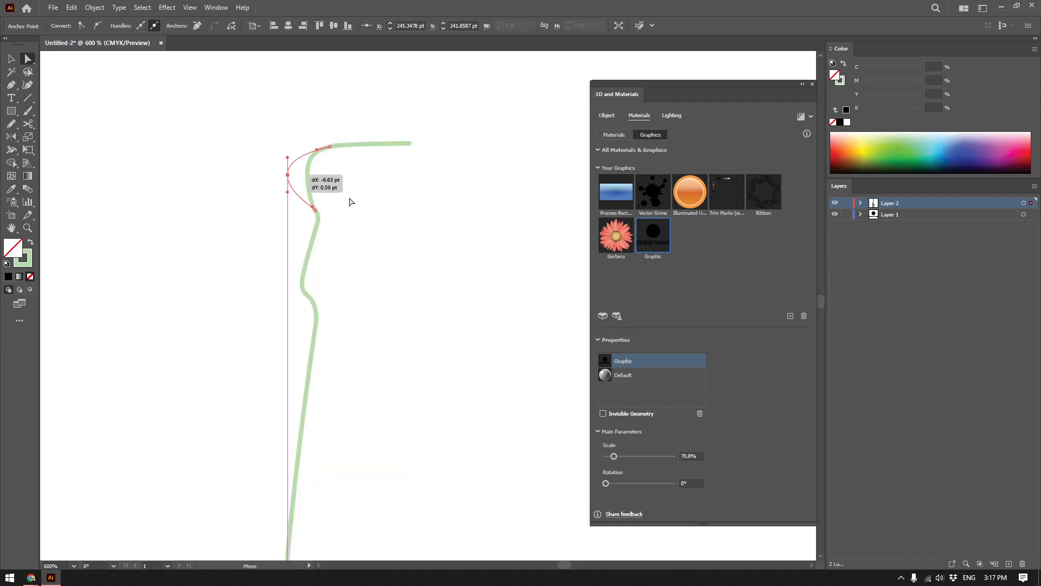
{"action": "left_click_drag", "start_coordinate": [350, 202], "coordinate": [355, 202]}
{"action": "scroll", "coordinate": [358, 202], "scroll_direction": "down", "scroll_amount": 5}
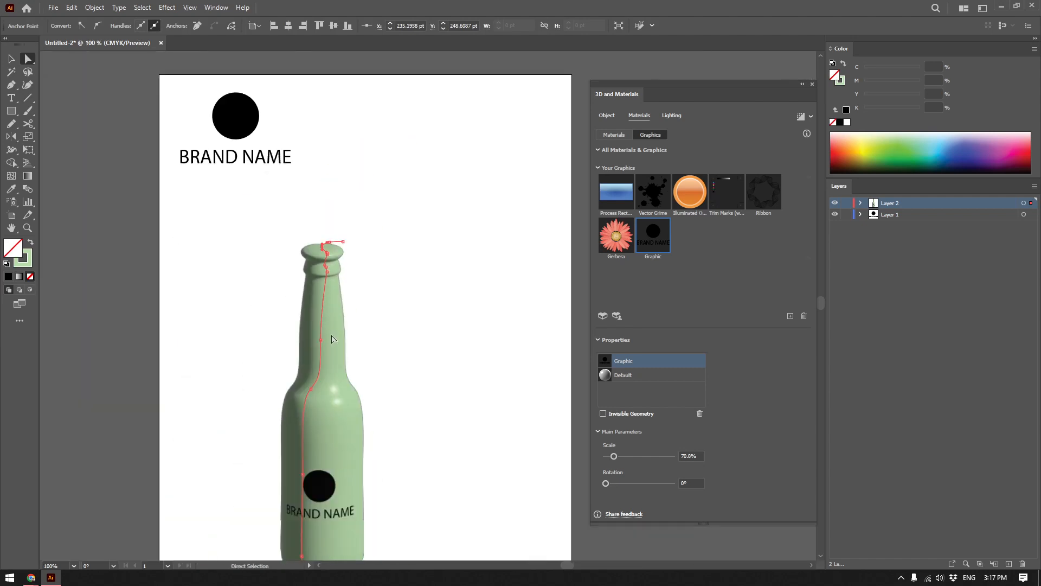
Bulge the bottle's lower body by pulling its profile outward, and move the whole bottle off the artboard.
{"action": "left_click_drag", "start_coordinate": [330, 344], "coordinate": [293, 344]}
{"action": "key", "text": "v"}
{"action": "left_click", "coordinate": [431, 368]}
{"action": "left_click_drag", "start_coordinate": [371, 352], "coordinate": [187, 367]}
{"action": "key", "text": "ctrl+minus"}
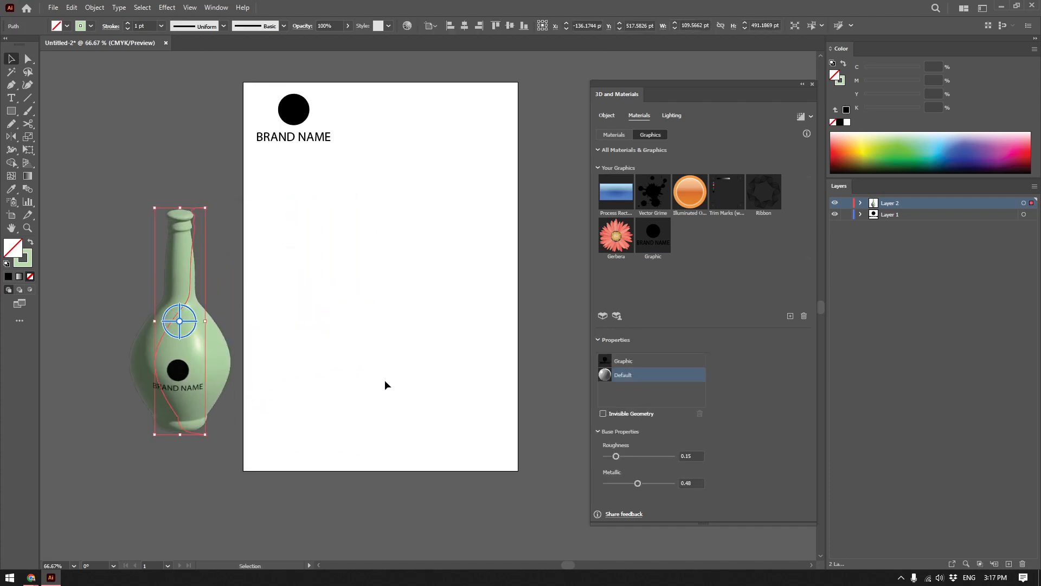
{"action": "left_click", "coordinate": [386, 371]}
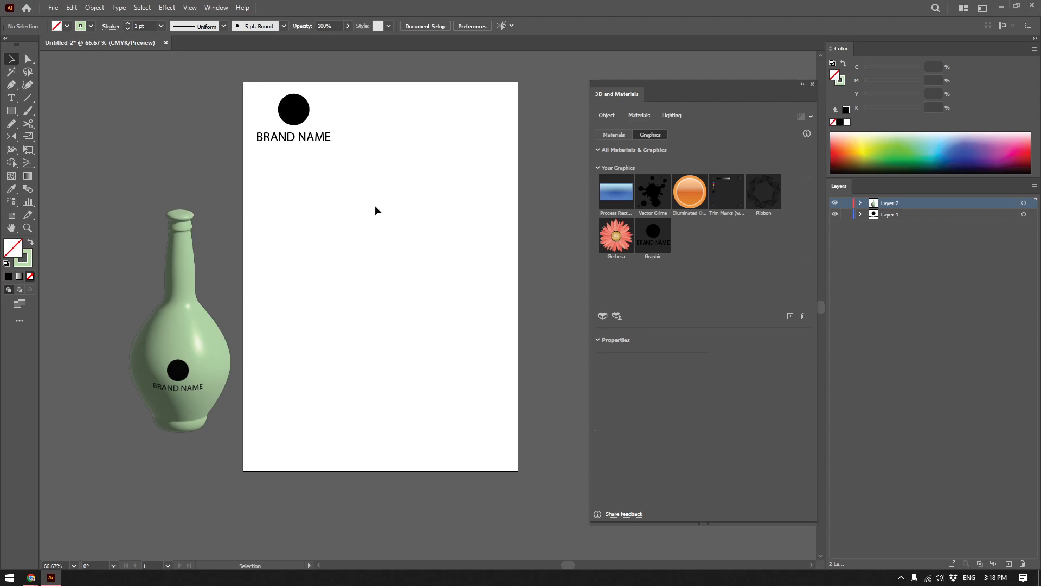
Draw a tapered glass half-profile with straight Pen segments, about 129 pt wide and 351 pt high.
{"action": "left_click", "coordinate": [11, 84]}
{"action": "scroll", "coordinate": [344, 320], "scroll_direction": "up", "scroll_amount": 1}
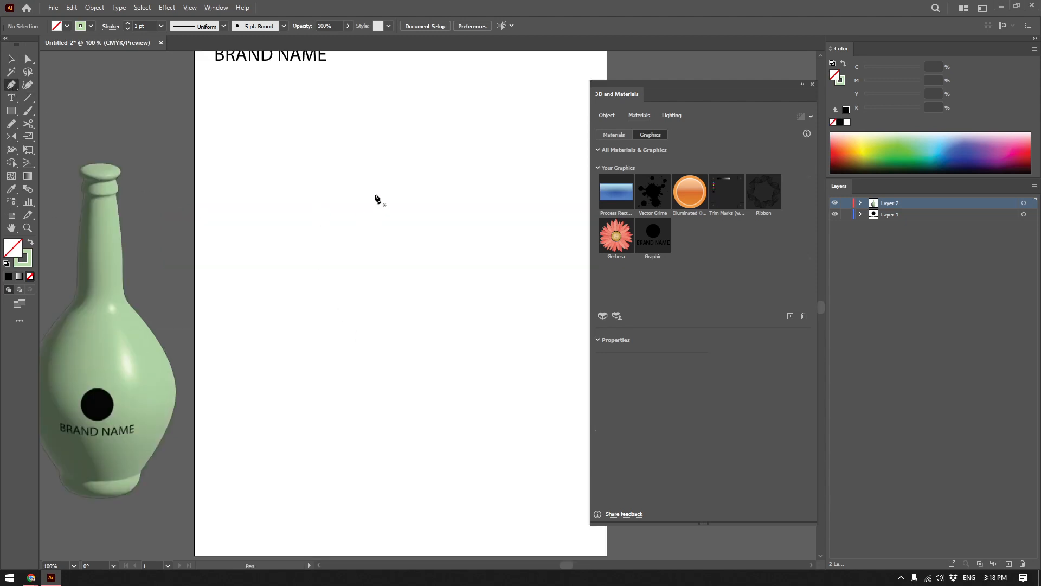
{"action": "left_click", "coordinate": [388, 193]}
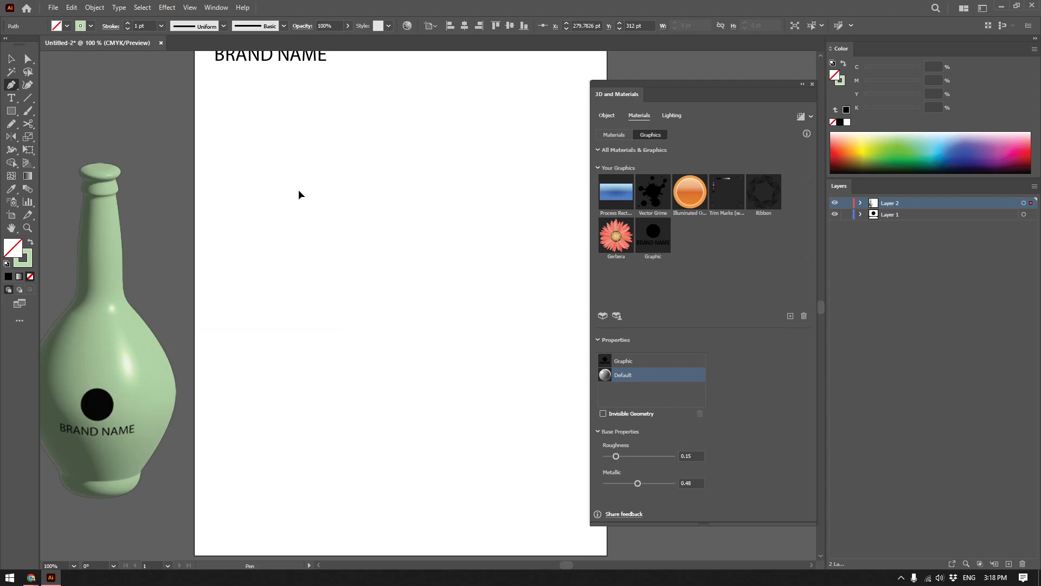
{"action": "left_click", "coordinate": [354, 433]}
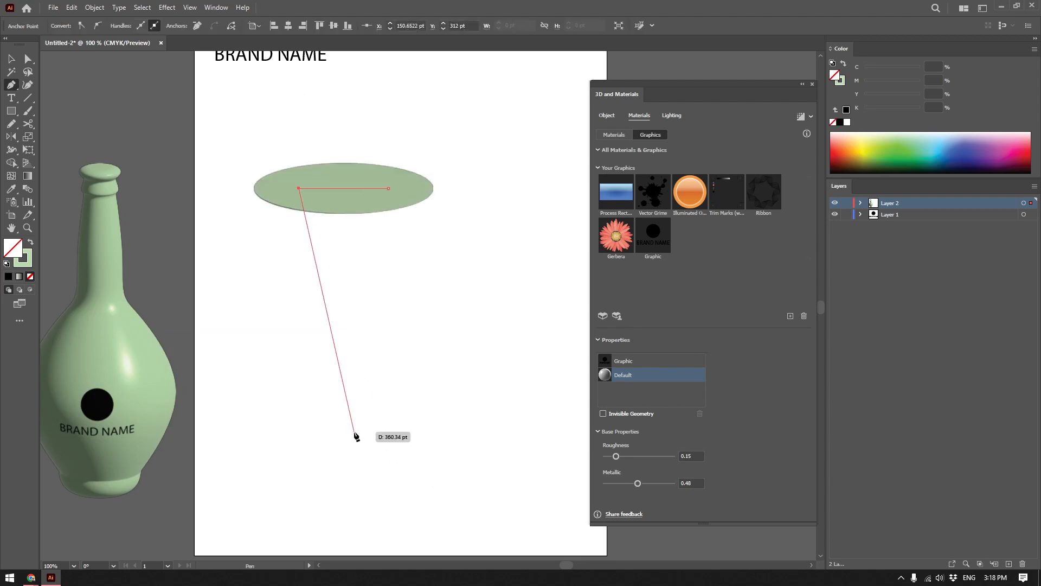
{"action": "left_click", "coordinate": [388, 433], "text": "shift"}
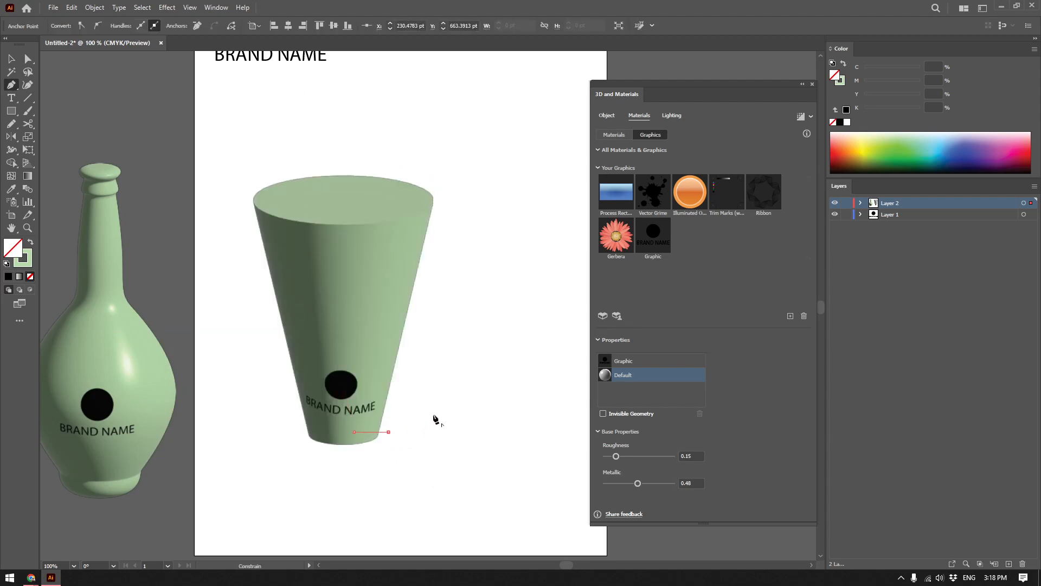
Remove the brand logo graphic from the new glass's materials.
{"action": "key", "text": "v"}
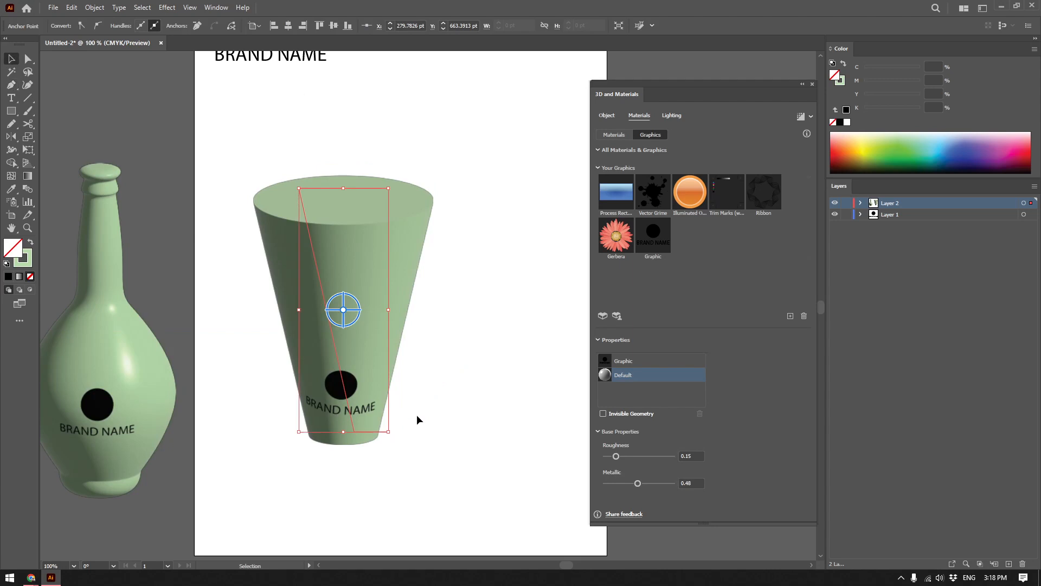
{"action": "left_click", "coordinate": [627, 361]}
{"action": "left_click", "coordinate": [700, 413]}
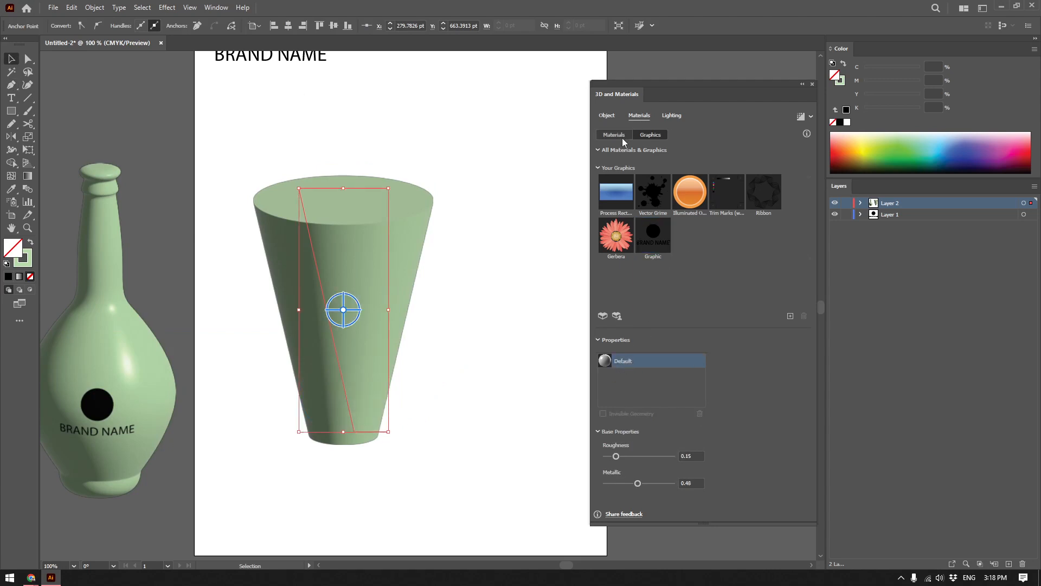
Sweep the glass's revolve angle down to 0° and back up to 360°.
{"action": "left_click", "coordinate": [607, 114]}
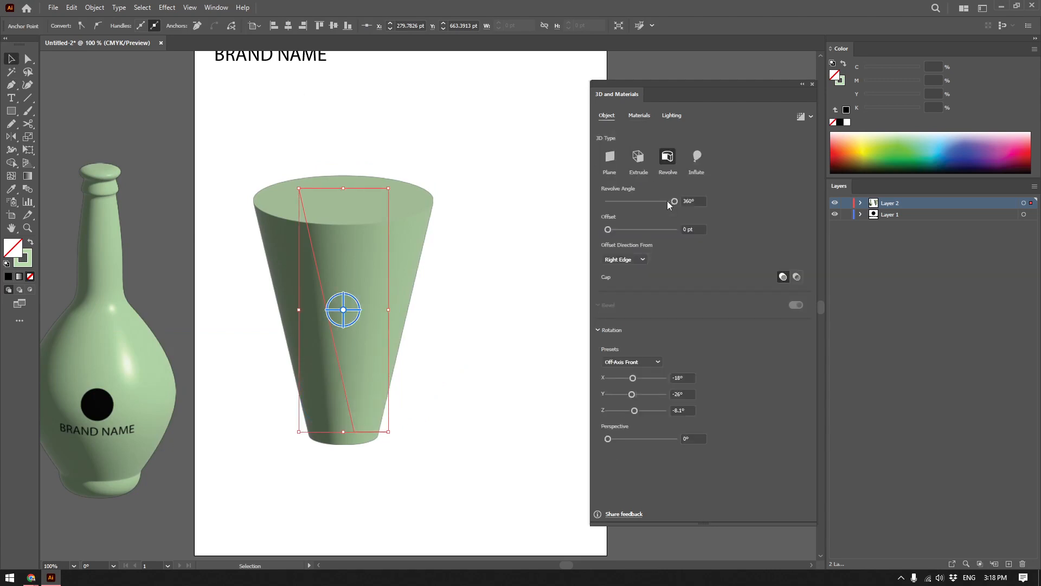
{"action": "left_click_drag", "start_coordinate": [667, 201], "coordinate": [560, 214]}
{"action": "left_click", "coordinate": [379, 193]}
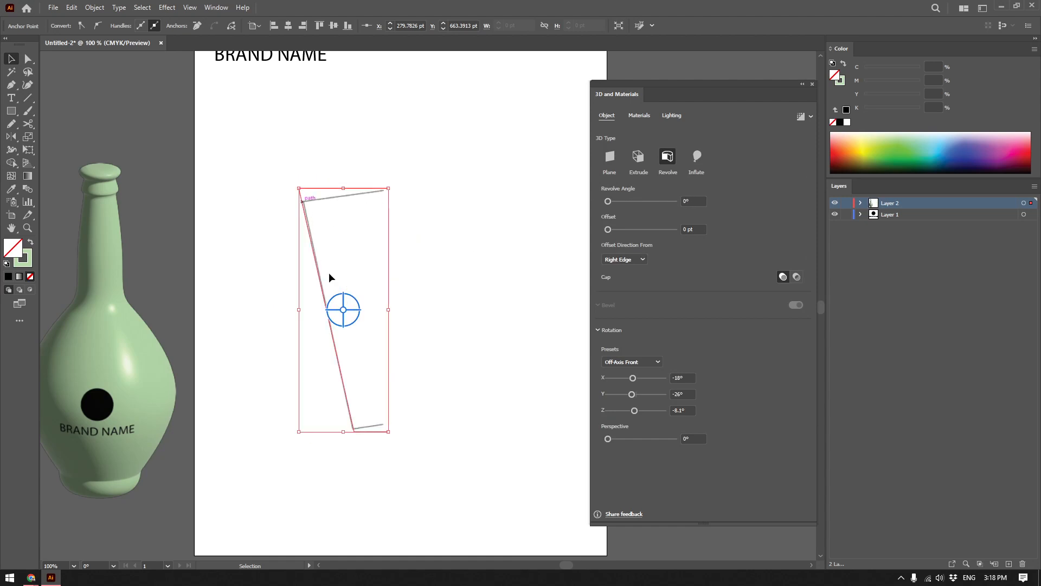
{"action": "left_click_drag", "start_coordinate": [608, 201], "coordinate": [675, 200]}
{"action": "left_click_drag", "start_coordinate": [363, 357], "coordinate": [393, 328]}
{"action": "left_click_drag", "start_coordinate": [392, 216], "coordinate": [421, 236]}
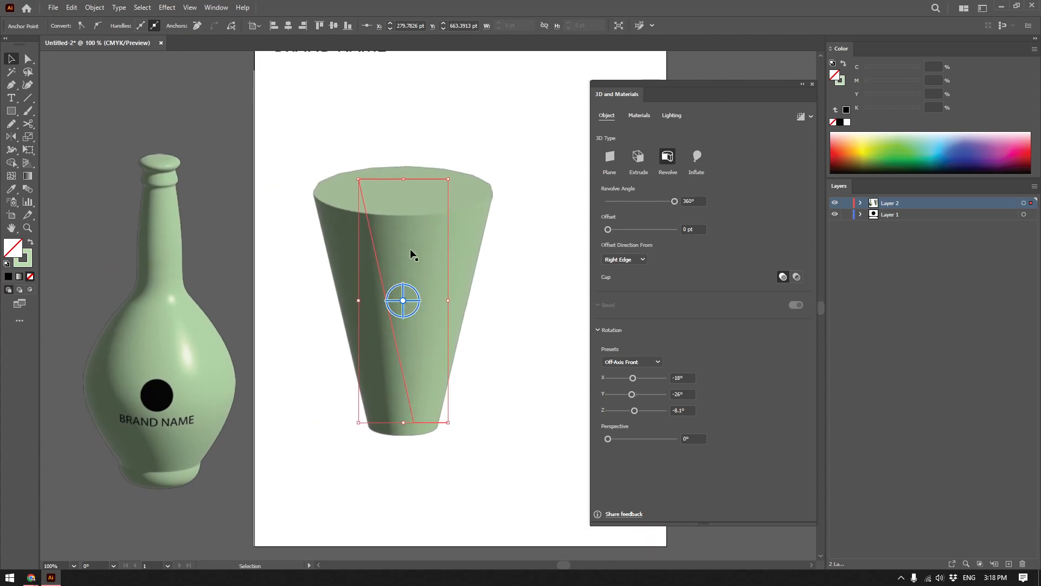
Delete the 3D and Materials effect from the glass path's appearance, leaving the flat profile selected.
{"action": "left_click", "coordinate": [216, 9]}
{"action": "left_click", "coordinate": [267, 151]}
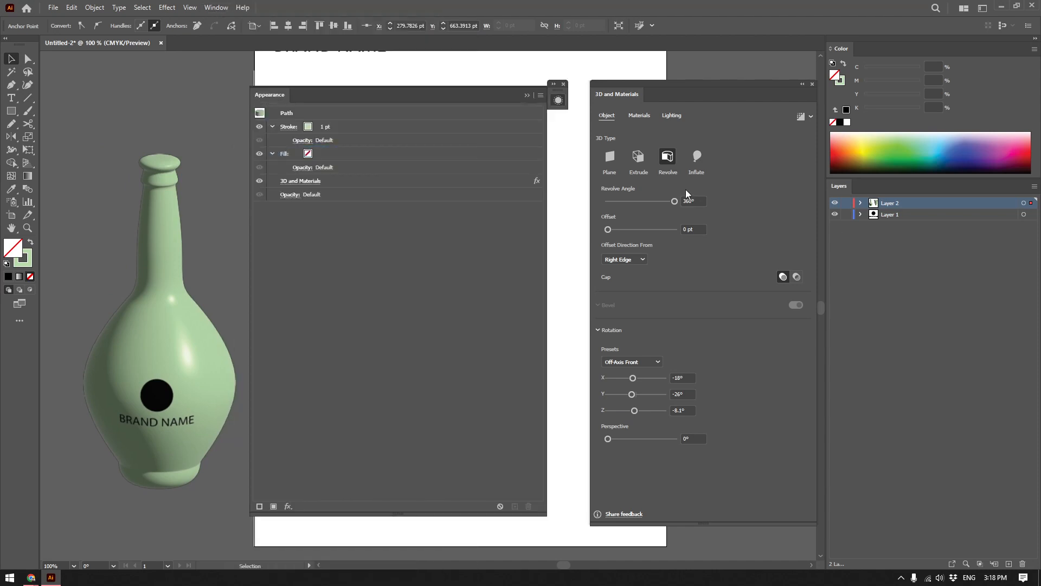
{"action": "left_click", "coordinate": [347, 183]}
{"action": "left_click", "coordinate": [529, 506]}
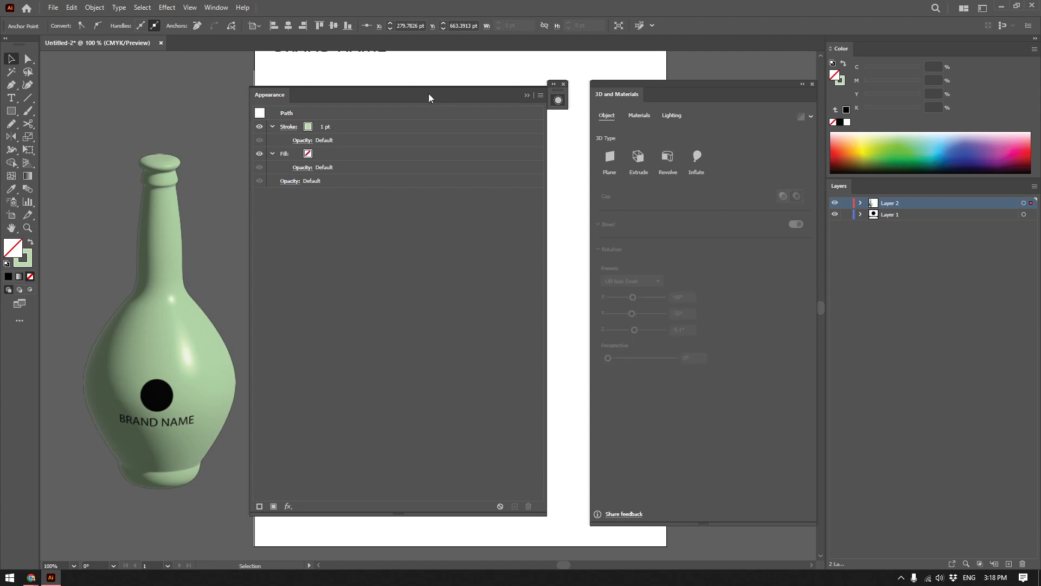
{"action": "left_click_drag", "start_coordinate": [428, 93], "coordinate": [905, 154]}
{"action": "left_click_drag", "start_coordinate": [426, 148], "coordinate": [391, 215]}
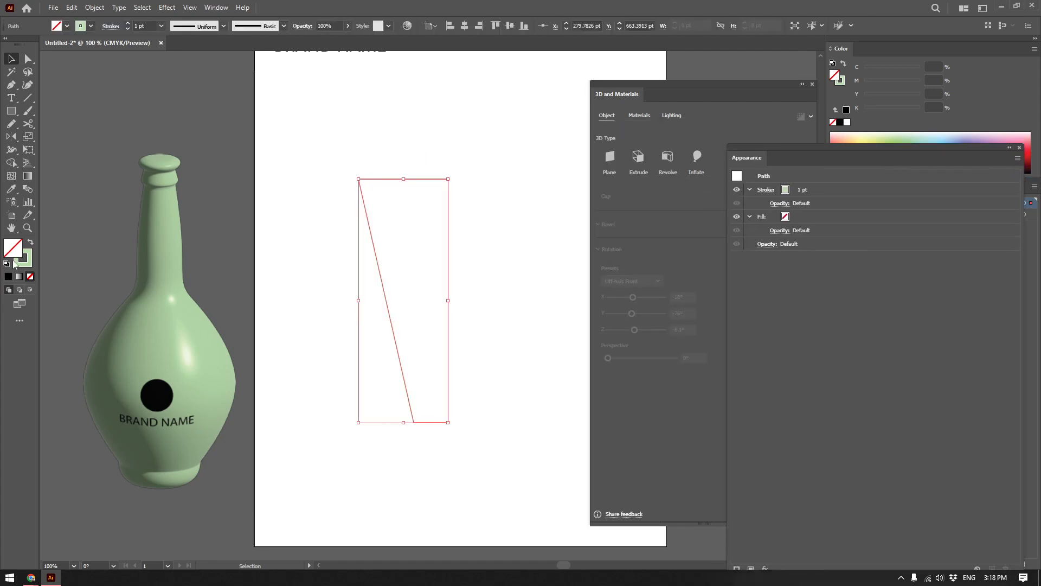
Give the flat glass profile a black 2 pt stroke.
{"action": "left_click", "coordinate": [23, 262]}
{"action": "left_click", "coordinate": [846, 122]}
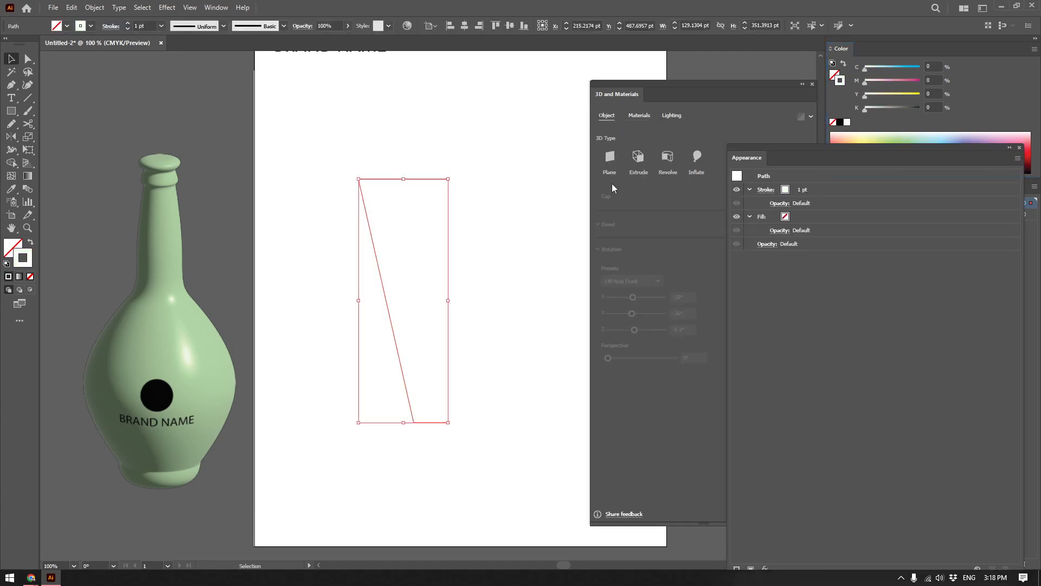
{"action": "left_click", "coordinate": [839, 122]}
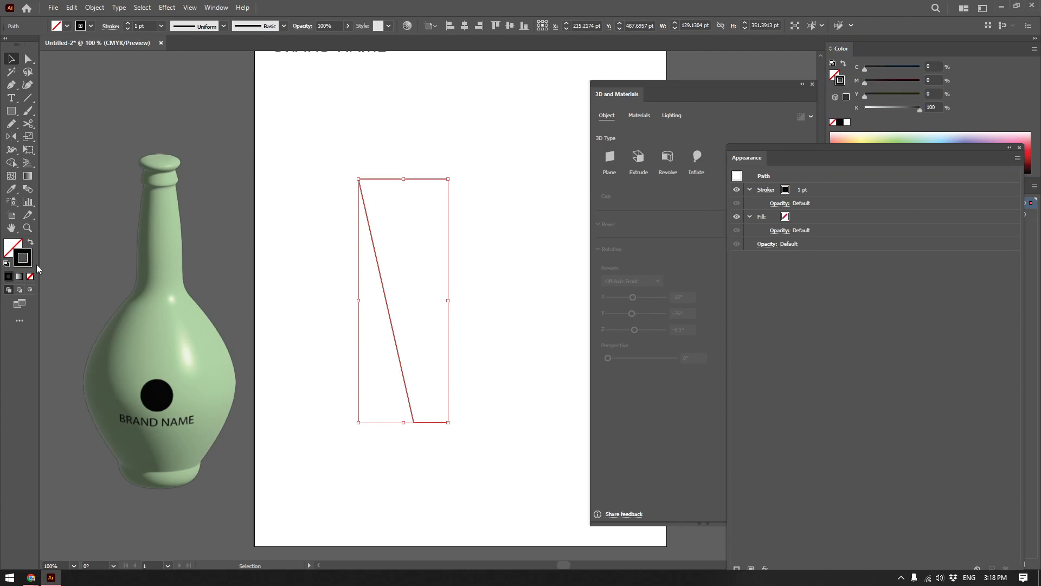
{"action": "left_click", "coordinate": [128, 23]}
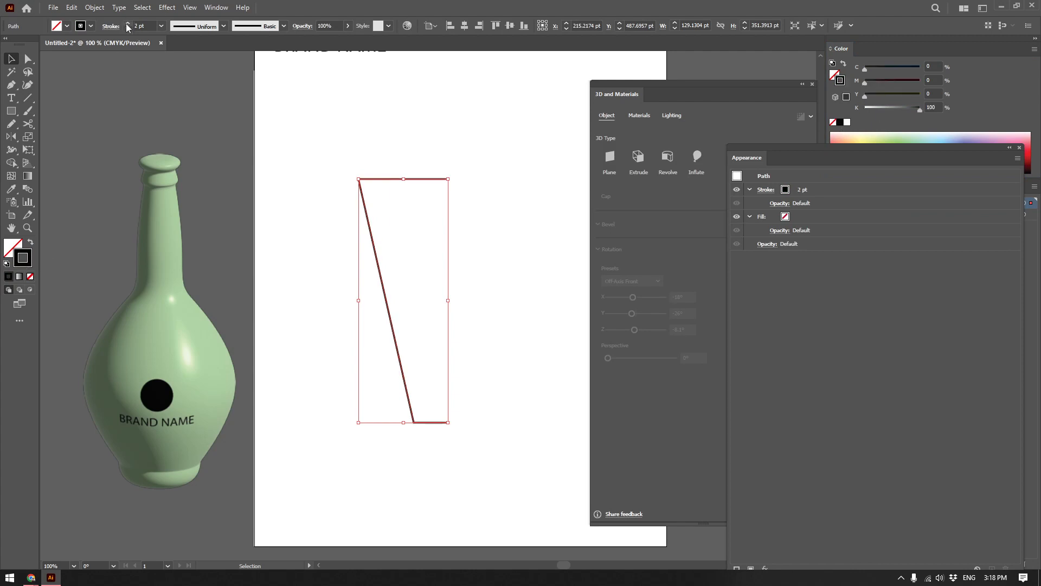
{"action": "left_click", "coordinate": [483, 203]}
Shorten the profile's upper edge to a thin rim about 8 pt wide.
{"action": "scroll", "coordinate": [471, 202], "scroll_direction": "up", "scroll_amount": 2}
{"action": "scroll", "coordinate": [413, 166], "scroll_direction": "down", "scroll_amount": 1}
{"action": "key", "text": "a"}
{"action": "scroll", "coordinate": [411, 157], "scroll_direction": "up", "scroll_amount": 1}
{"action": "left_click_drag", "start_coordinate": [419, 174], "coordinate": [294, 174]}
Continue the path from the rim with a near-parallel inner wall and an inner floor about 48 pt long, 24 pt above the base.
{"action": "key", "text": "p"}
{"action": "left_click", "coordinate": [293, 174]}
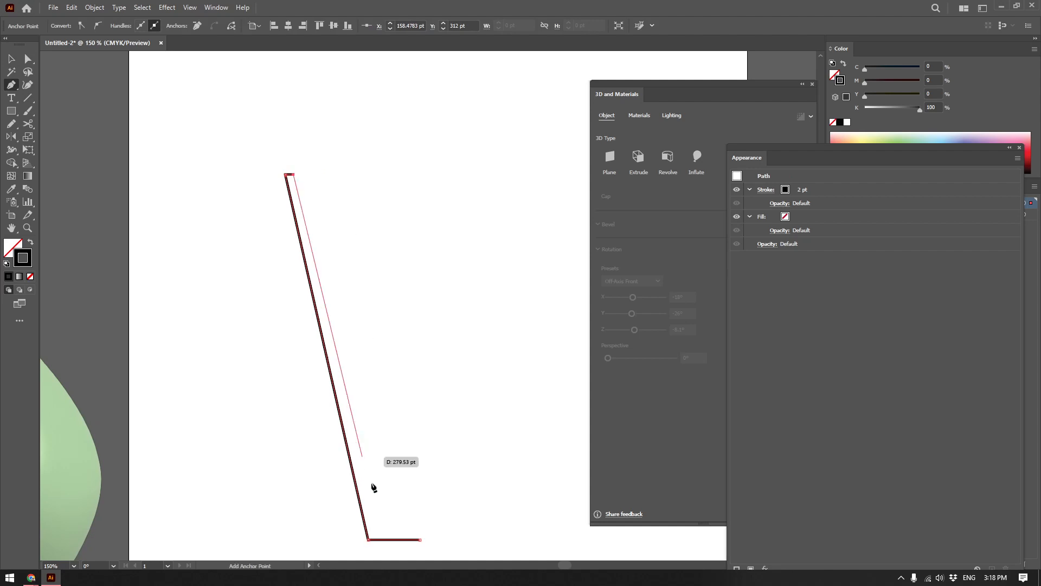
{"action": "left_click", "coordinate": [369, 514]}
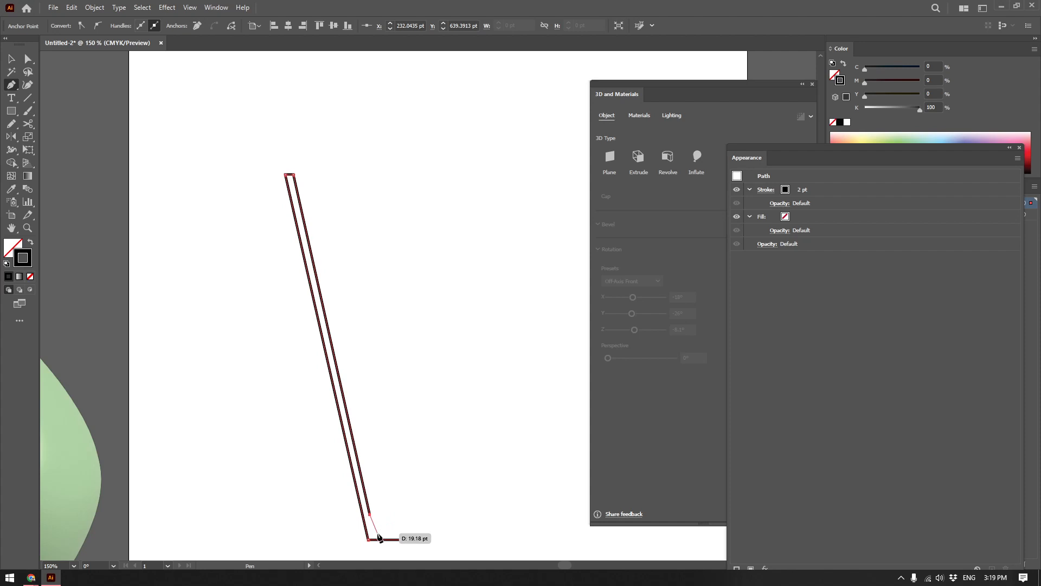
{"action": "left_click", "coordinate": [420, 514]}
{"action": "key", "text": "v"}
{"action": "scroll", "coordinate": [437, 455], "scroll_direction": "right", "scroll_amount": 2}
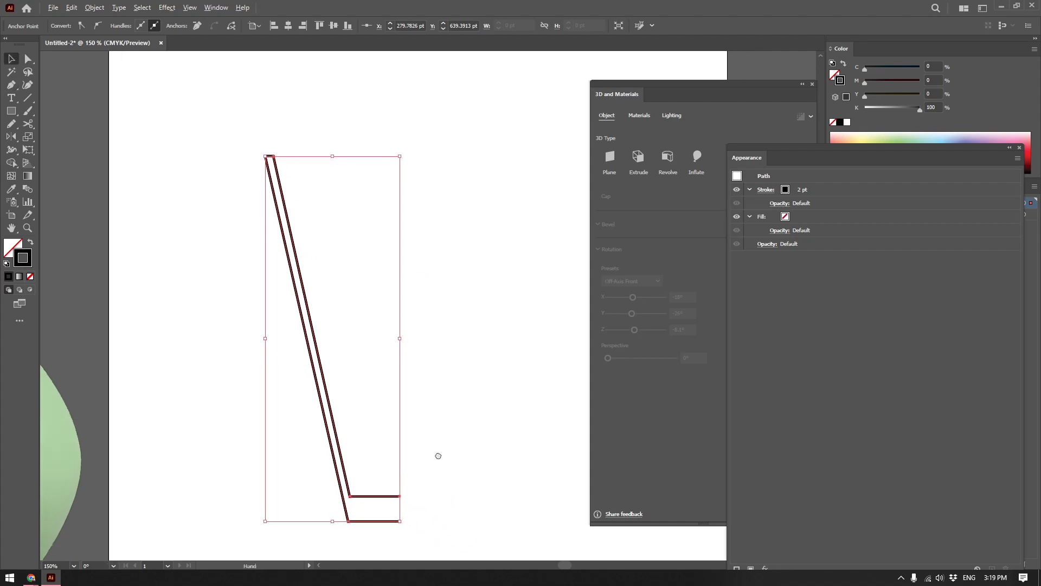
{"action": "left_click", "coordinate": [446, 453]}
Revolve the double-walled profile a full 360° with the offset direction from the right edge.
{"action": "scroll", "coordinate": [447, 455], "scroll_direction": "down", "scroll_amount": 1}
{"action": "left_click", "coordinate": [406, 512]}
{"action": "left_click", "coordinate": [458, 480]}
{"action": "left_click", "coordinate": [379, 508]}
{"action": "left_click", "coordinate": [652, 183]}
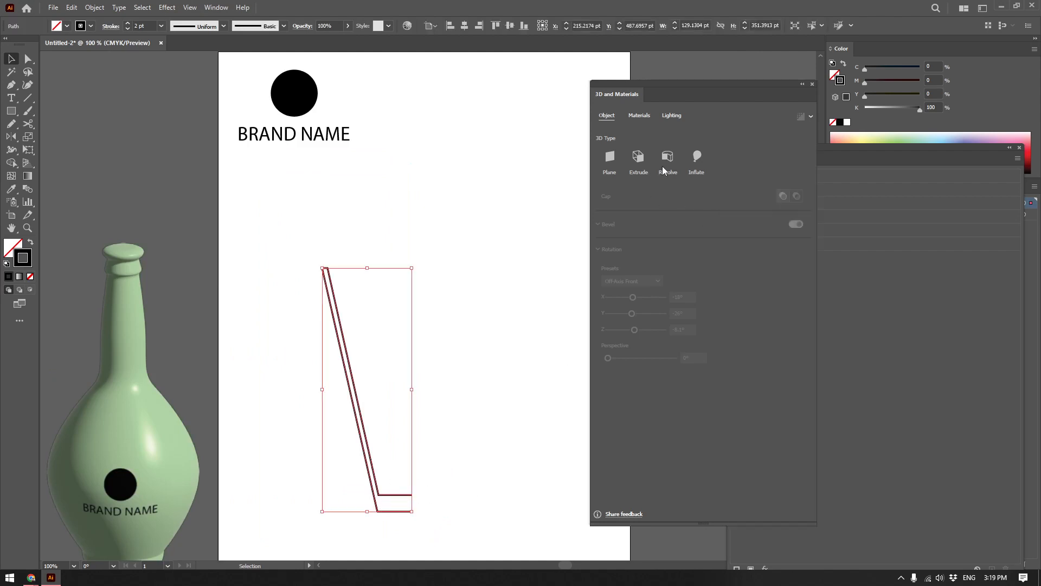
{"action": "left_click", "coordinate": [669, 156]}
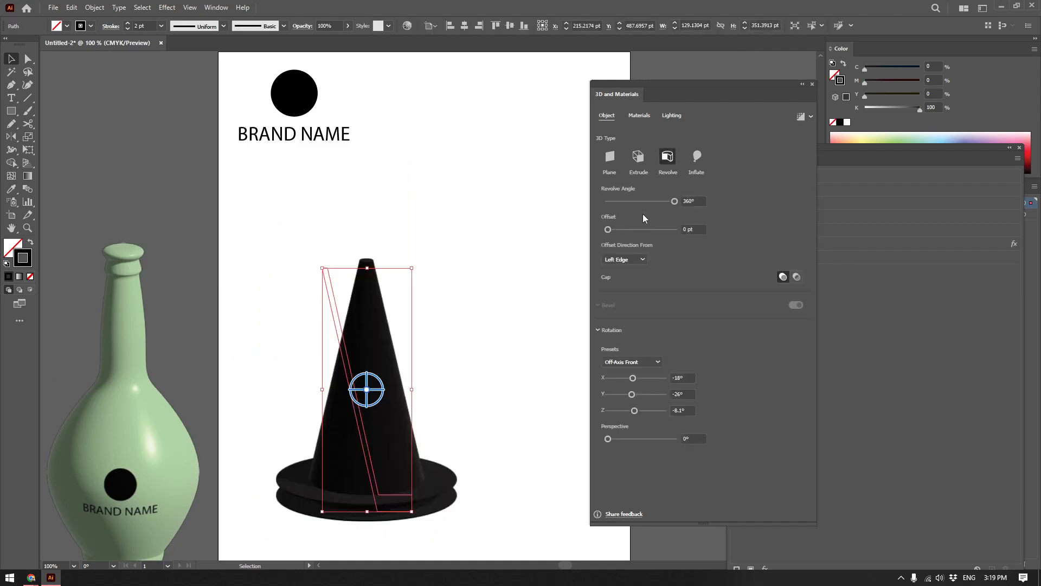
{"action": "left_click", "coordinate": [623, 261]}
{"action": "left_click", "coordinate": [623, 285]}
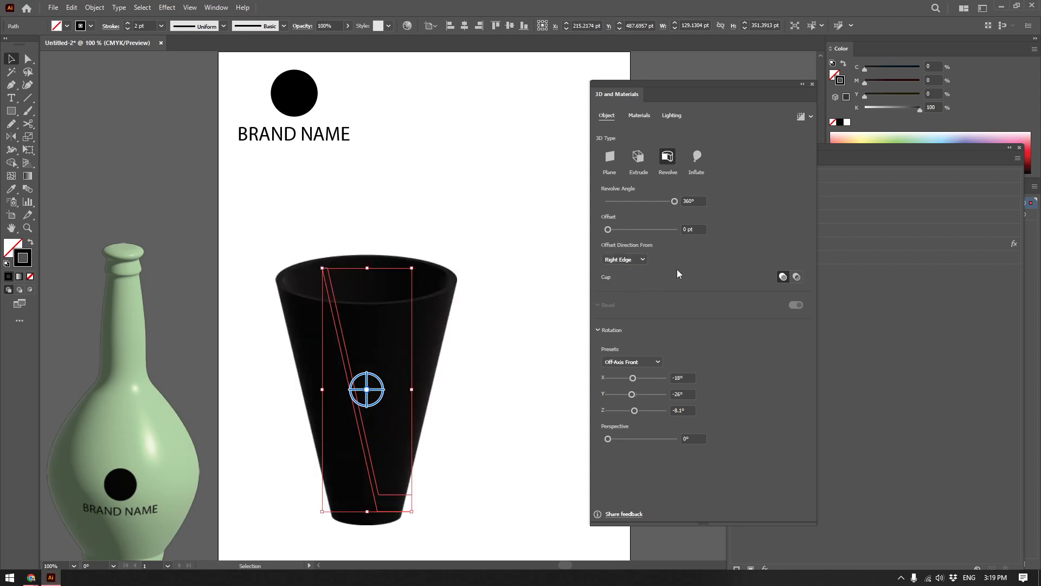
{"action": "mouse_move", "coordinate": [674, 201]}
{"action": "left_mouse_down"}
{"action": "mouse_move", "coordinate": [603, 202]}
{"action": "mouse_move", "coordinate": [689, 197]}
{"action": "left_mouse_up"}
Recolour the glass with a white stroke and rotate it to X -77°, Y 51° and Z -68°.
{"action": "left_click", "coordinate": [847, 123]}
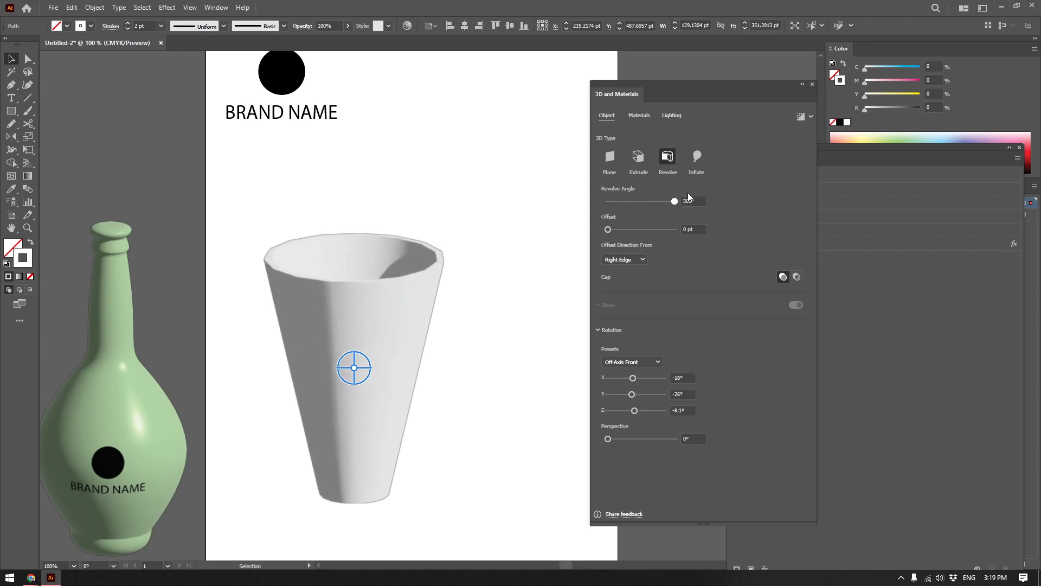
{"action": "left_click_drag", "start_coordinate": [639, 379], "coordinate": [626, 411]}
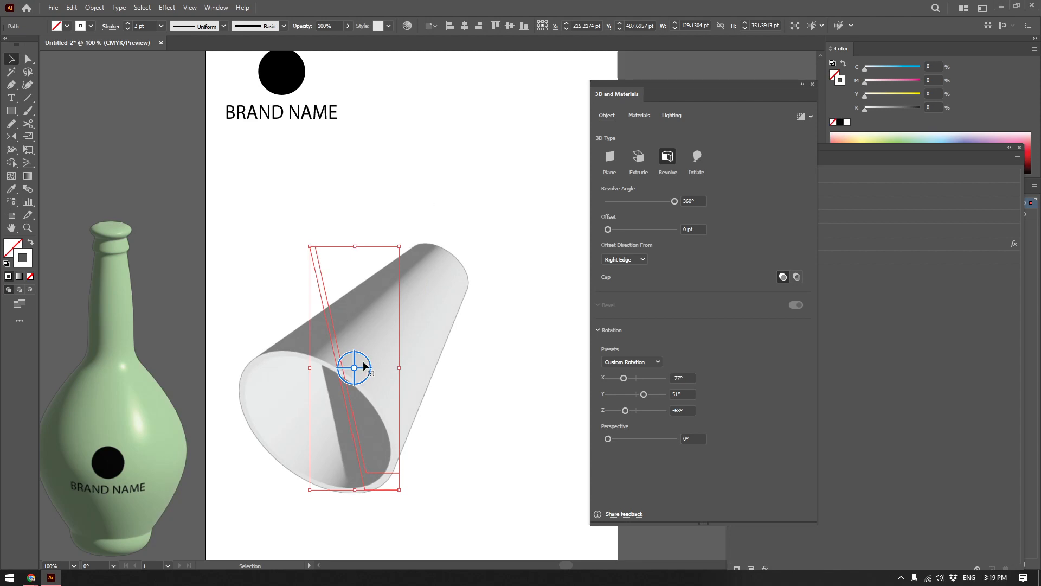
Try rotating the glass freely around its centre with the on-object widget, and undo the last rotations.
{"action": "left_click_drag", "start_coordinate": [363, 360], "coordinate": [390, 325]}
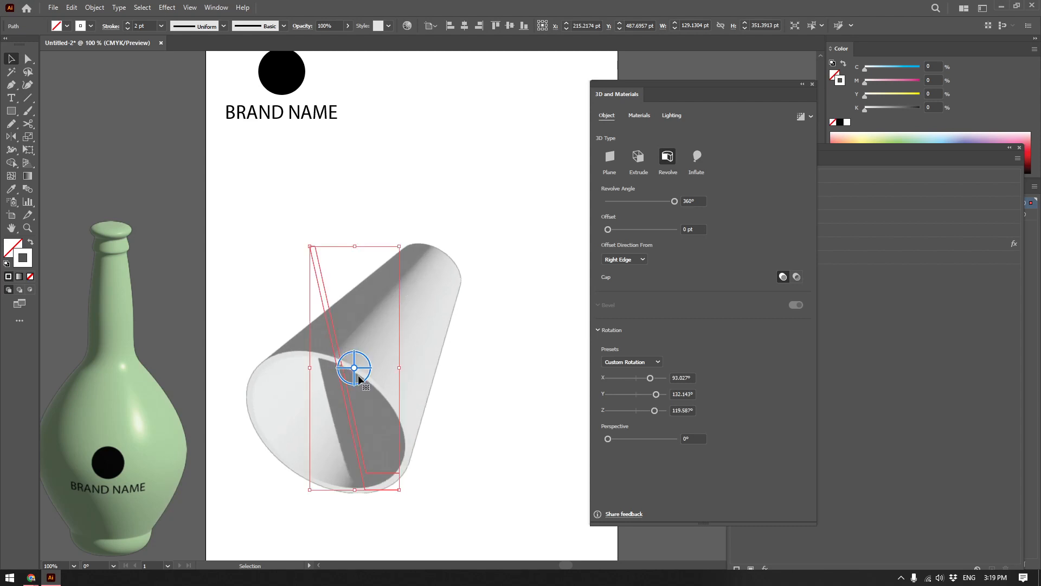
{"action": "left_click_drag", "start_coordinate": [354, 377], "coordinate": [395, 322]}
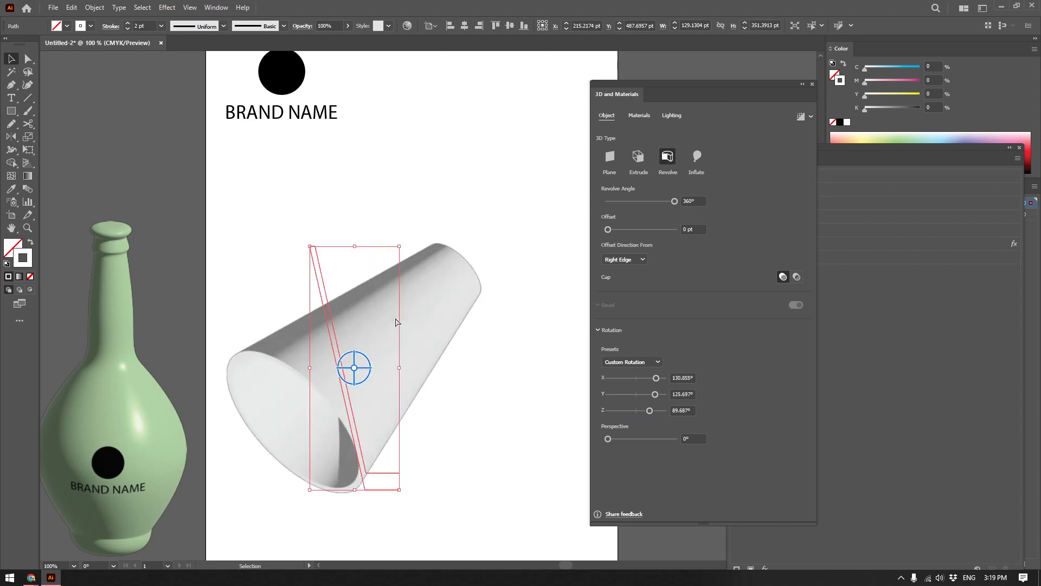
{"action": "key", "text": "ctrl+z"}
{"action": "key", "text": "ctrl+z"}
Delete the glass and draw a new open half-profile with a curved upper body, a narrow stem and a curved foot.
{"action": "key", "text": "Delete"}
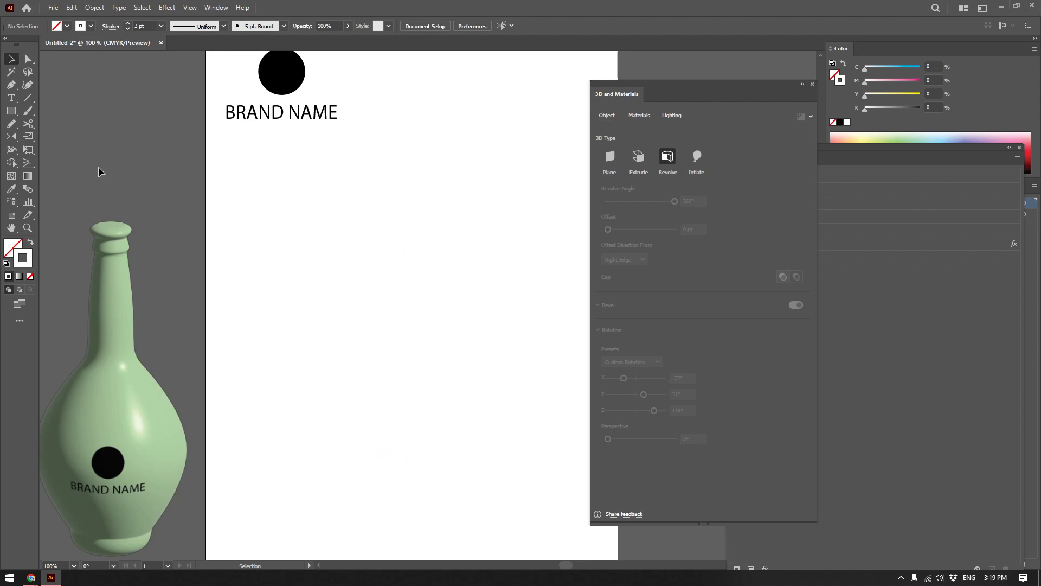
{"action": "key", "text": "p"}
{"action": "left_click_drag", "start_coordinate": [394, 196], "coordinate": [376, 194]}
{"action": "left_click", "coordinate": [274, 225]}
{"action": "left_click_drag", "start_coordinate": [265, 249], "coordinate": [266, 250]}
{"action": "left_click", "coordinate": [282, 298]}
{"action": "left_click", "coordinate": [374, 313]}
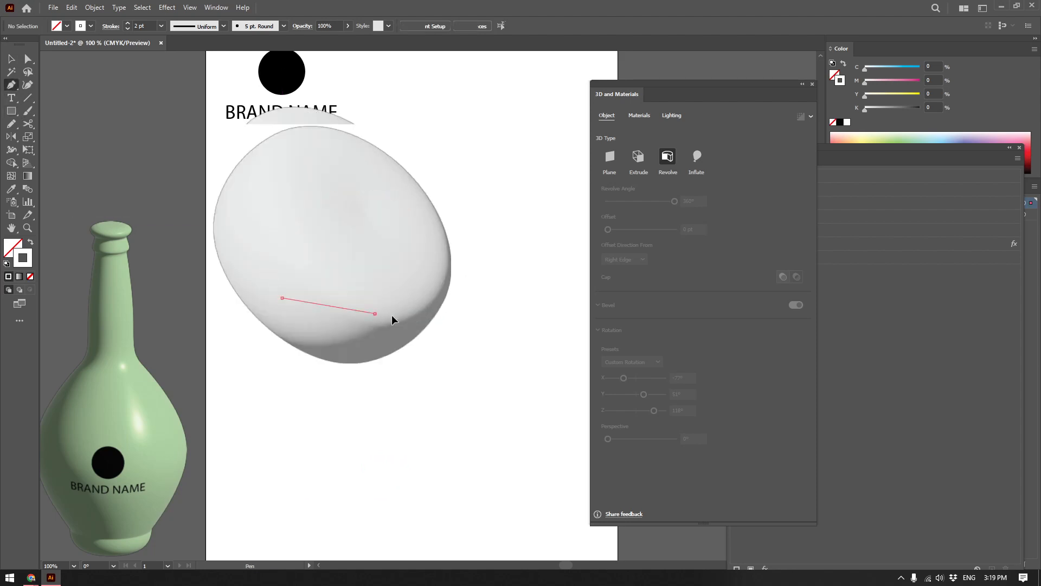
{"action": "left_click", "coordinate": [386, 396]}
{"action": "left_click_drag", "start_coordinate": [374, 480], "coordinate": [388, 484]}
{"action": "left_click", "coordinate": [417, 479]}
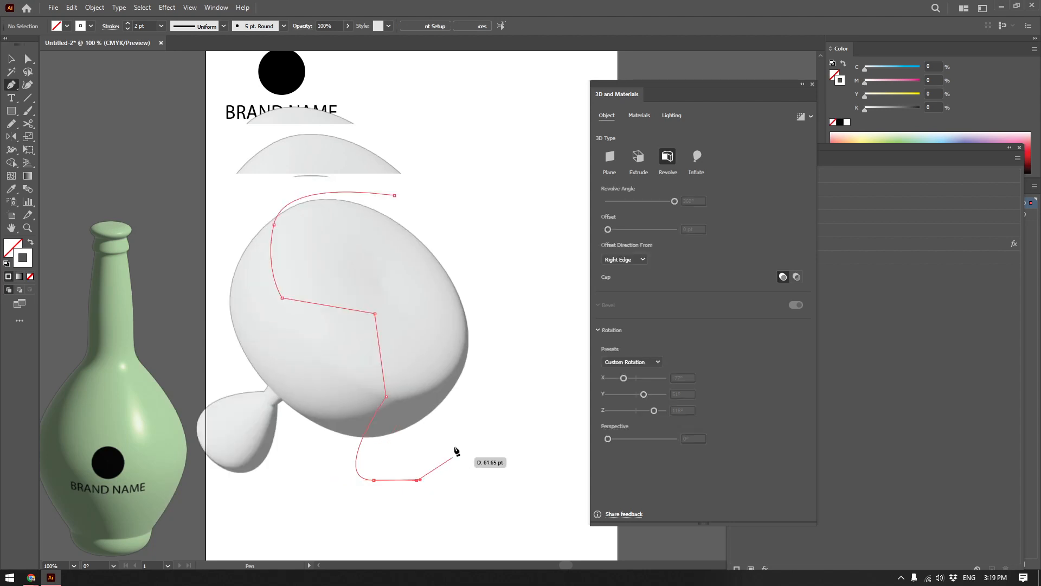
Extend the upper end of the new profile's curve horizontally towards the revolve axis.
{"action": "key", "text": "v"}
{"action": "key", "text": "a"}
{"action": "left_click_drag", "start_coordinate": [394, 194], "coordinate": [422, 195]}
Set the new revolved object's rotation to 0° on the X, Y and Z axes.
{"action": "left_click", "coordinate": [679, 378]}
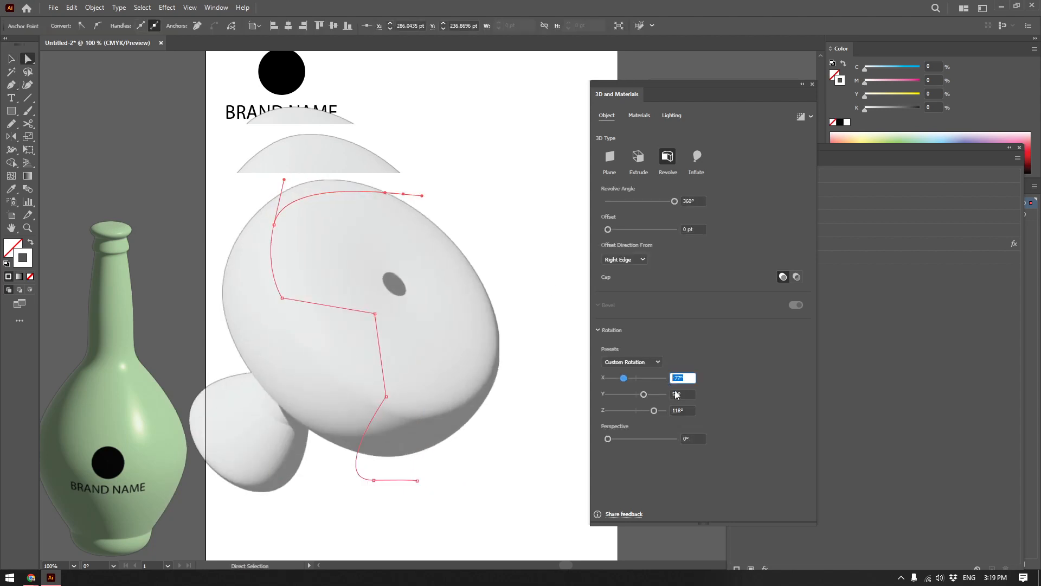
{"action": "type", "text": "0"}
{"action": "key", "text": "Tab"}
{"action": "type", "text": "0"}
{"action": "key", "text": "Tab"}
{"action": "type", "text": "0"}
{"action": "key", "text": "Return"}
Convert the corner points at both ends of the profile's stem into smooth curves with the Anchor Point tool.
{"action": "key", "text": "shift+c"}
{"action": "left_click_drag", "start_coordinate": [385, 396], "coordinate": [388, 438]}
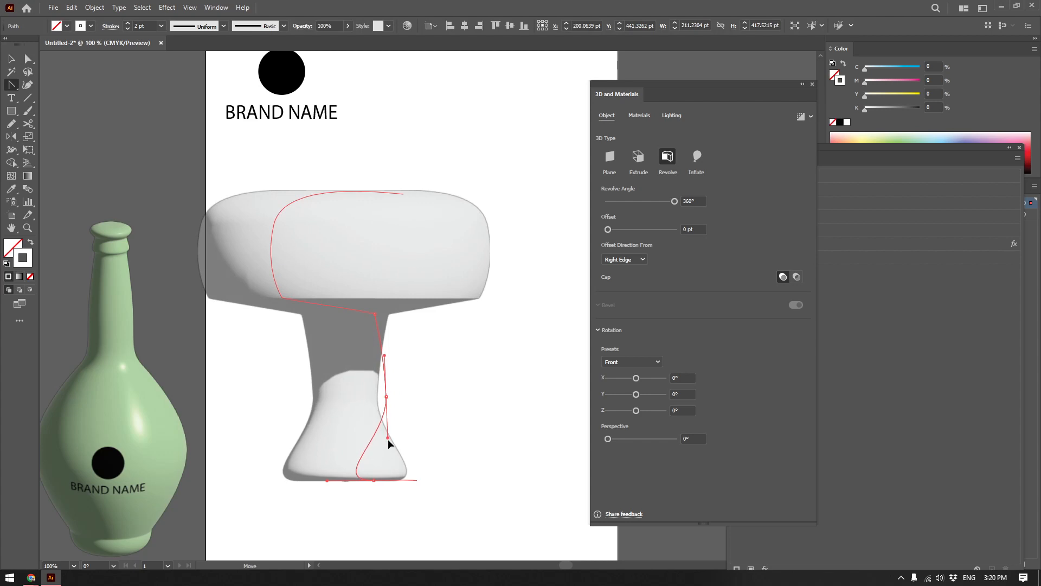
{"action": "left_click_drag", "start_coordinate": [375, 314], "coordinate": [401, 337]}
Round the lower outer corner of the profile's upper body using its live corner.
{"action": "scroll", "coordinate": [288, 300], "scroll_direction": "up", "scroll_amount": 3}
{"action": "key", "text": "a"}
{"action": "left_click", "coordinate": [273, 301]}
{"action": "scroll", "coordinate": [274, 304], "scroll_direction": "up", "scroll_amount": 2}
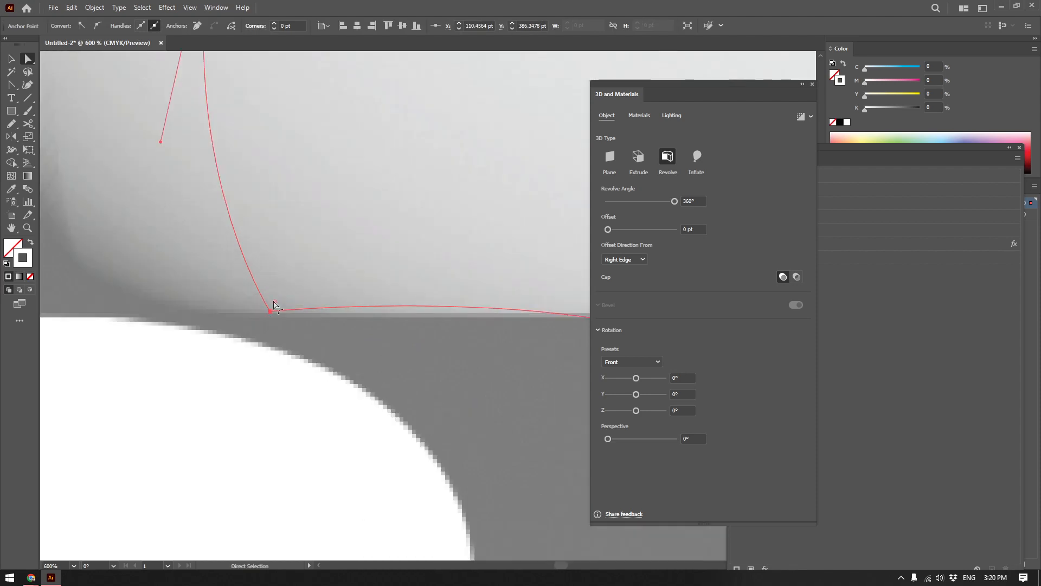
{"action": "left_click_drag", "start_coordinate": [274, 304], "coordinate": [394, 140]}
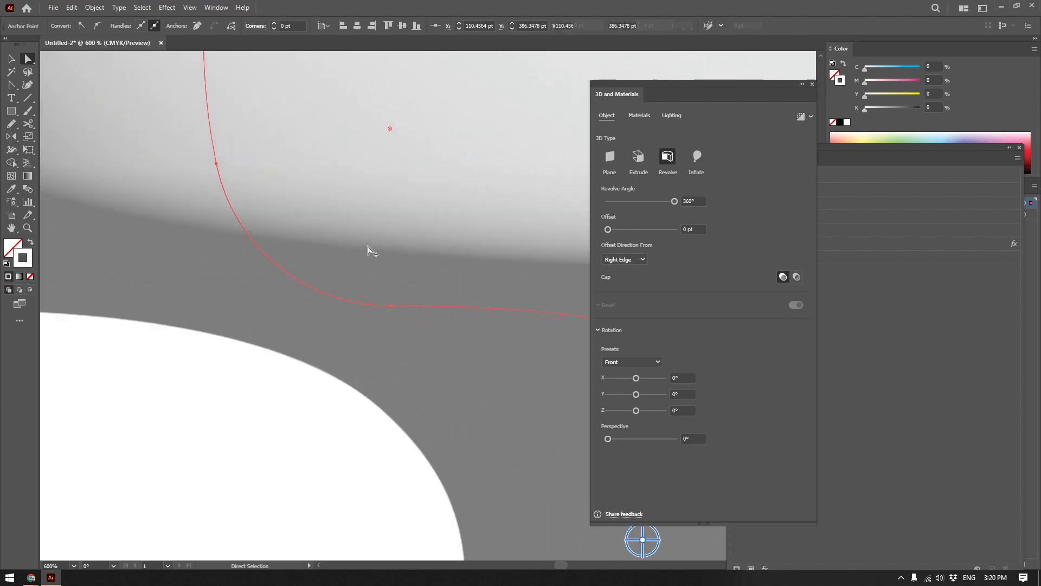
{"action": "scroll", "coordinate": [369, 247], "scroll_direction": "down", "scroll_amount": 8}
{"action": "scroll", "coordinate": [393, 246], "scroll_direction": "up", "scroll_amount": 2}
{"action": "left_click_drag", "start_coordinate": [381, 218], "coordinate": [397, 229]}
Apply the Natural Cowhide Leather material to the revolved object and set its repeat to 180.
{"action": "key", "text": "v"}
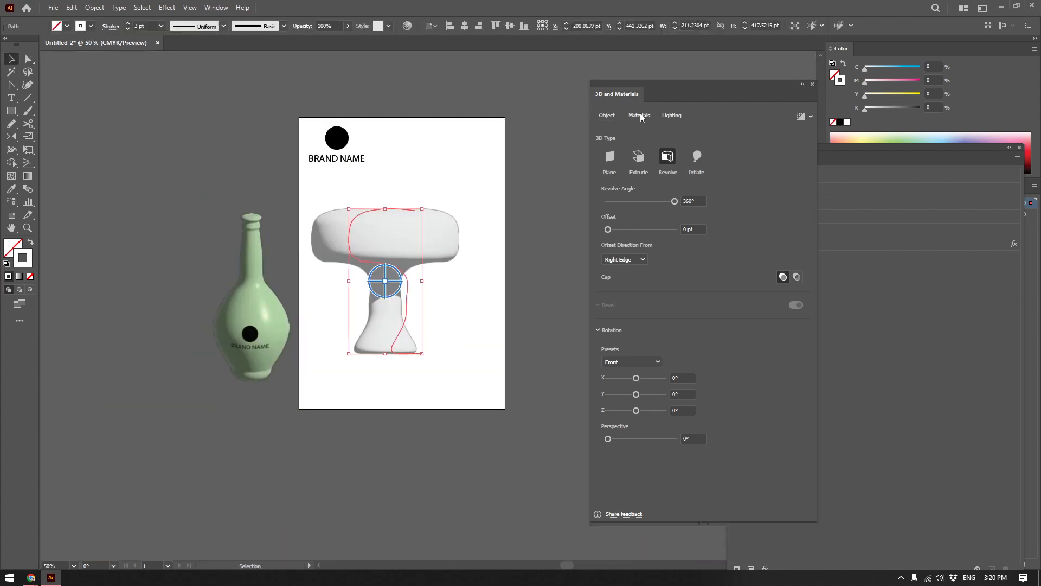
{"action": "left_click", "coordinate": [641, 116]}
{"action": "left_click", "coordinate": [616, 136]}
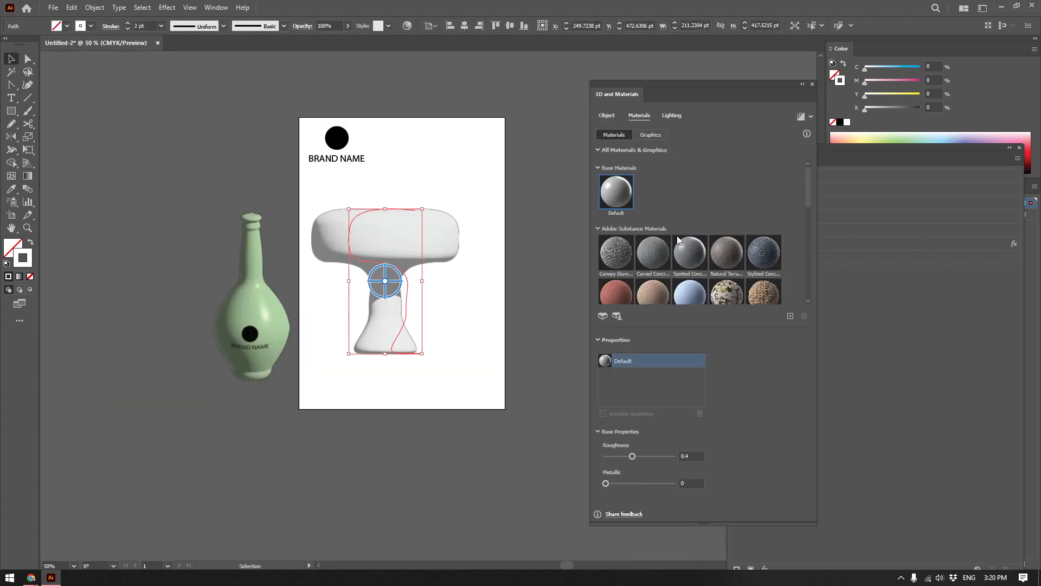
{"action": "scroll", "coordinate": [678, 255], "scroll_direction": "down", "scroll_amount": 2}
{"action": "scroll", "coordinate": [687, 263], "scroll_direction": "down", "scroll_amount": 1}
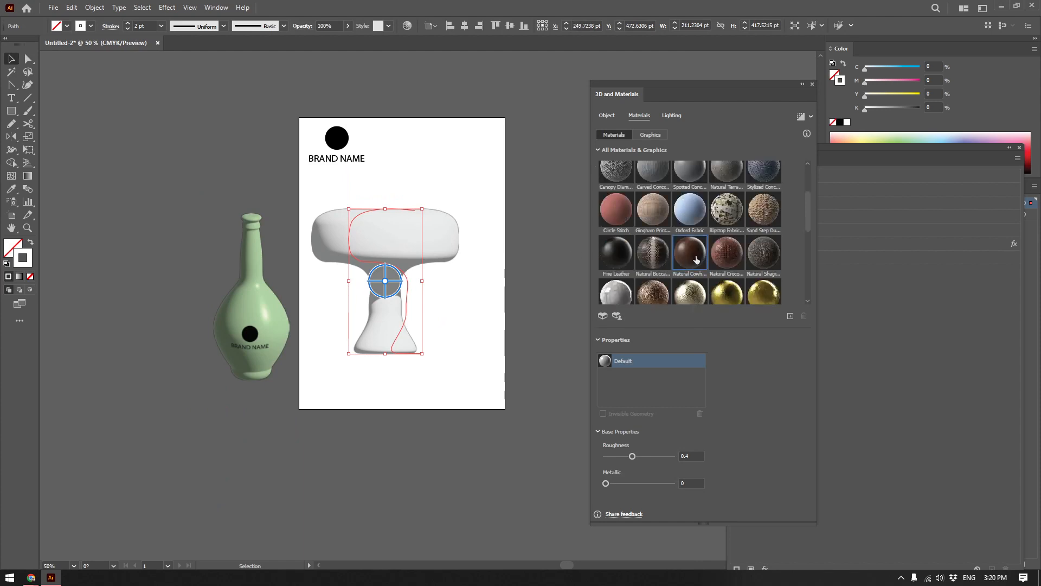
{"action": "left_click", "coordinate": [696, 259]}
{"action": "scroll", "coordinate": [486, 265], "scroll_direction": "up", "scroll_amount": 2}
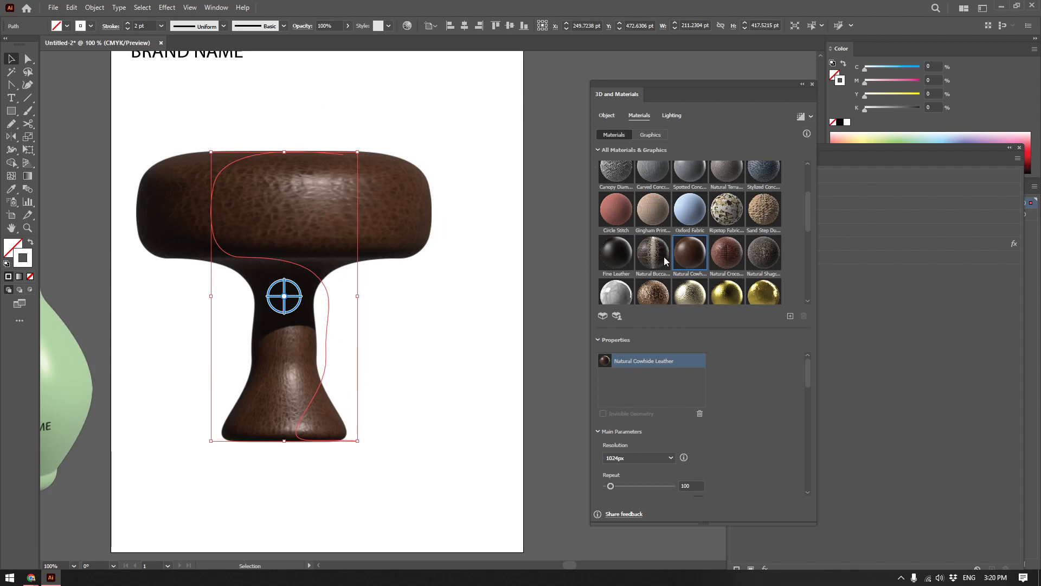
{"action": "left_click_drag", "start_coordinate": [302, 238], "coordinate": [373, 243]}
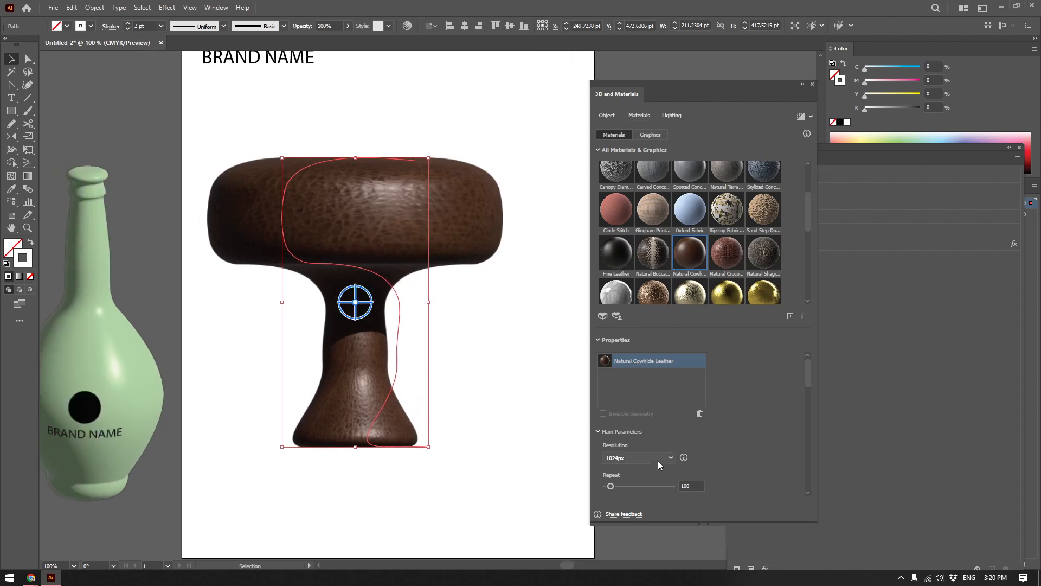
{"action": "left_click_drag", "start_coordinate": [623, 484], "coordinate": [616, 486]}
Move the leather object off the artboard, beside the green bottle.
{"action": "scroll", "coordinate": [507, 346], "scroll_direction": "down", "scroll_amount": 1}
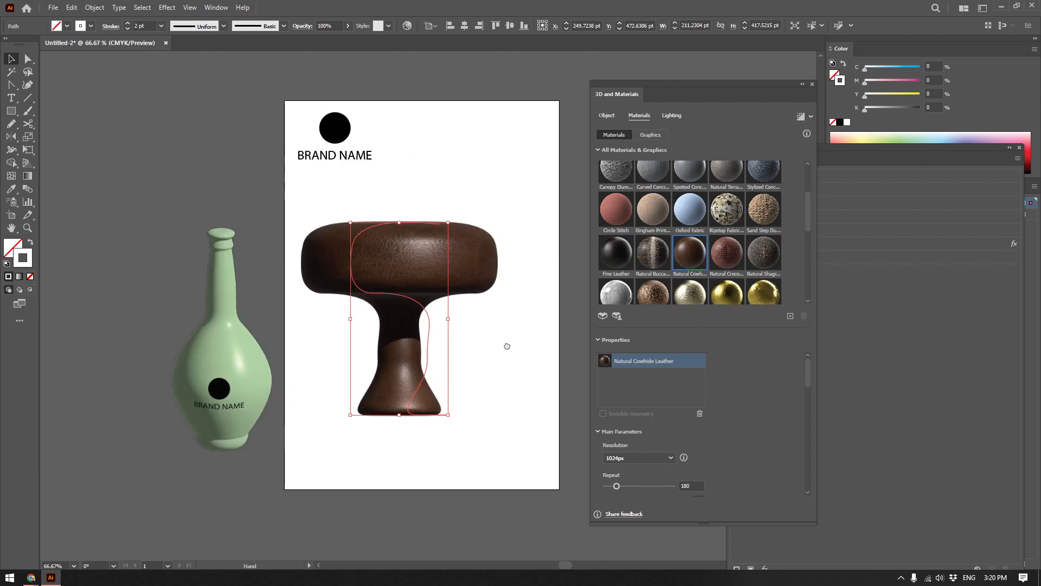
{"action": "left_click", "coordinate": [472, 379]}
{"action": "left_click_drag", "start_coordinate": [378, 256], "coordinate": [154, 142]}
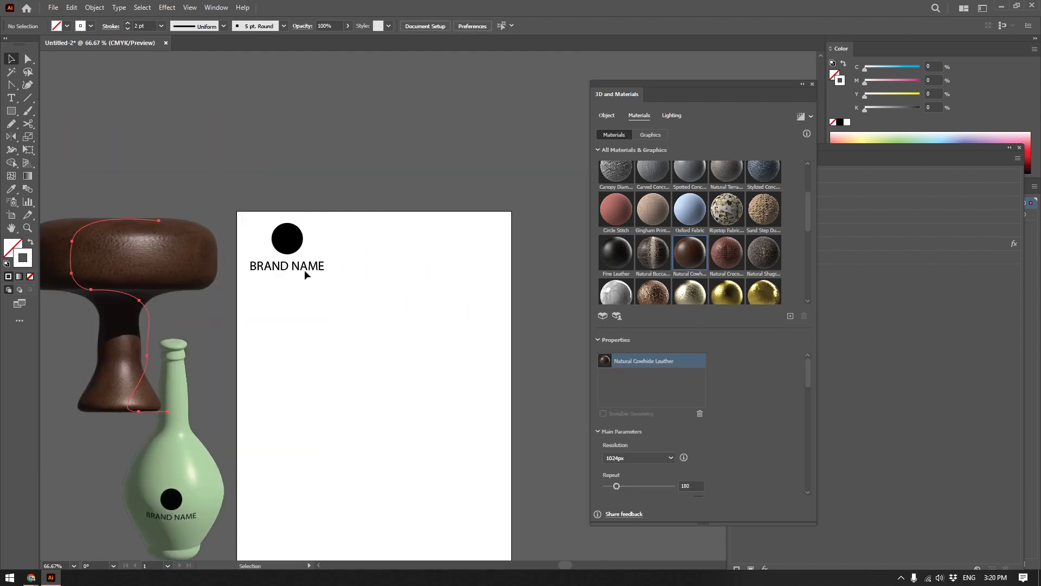
{"action": "left_click", "coordinate": [167, 8]}
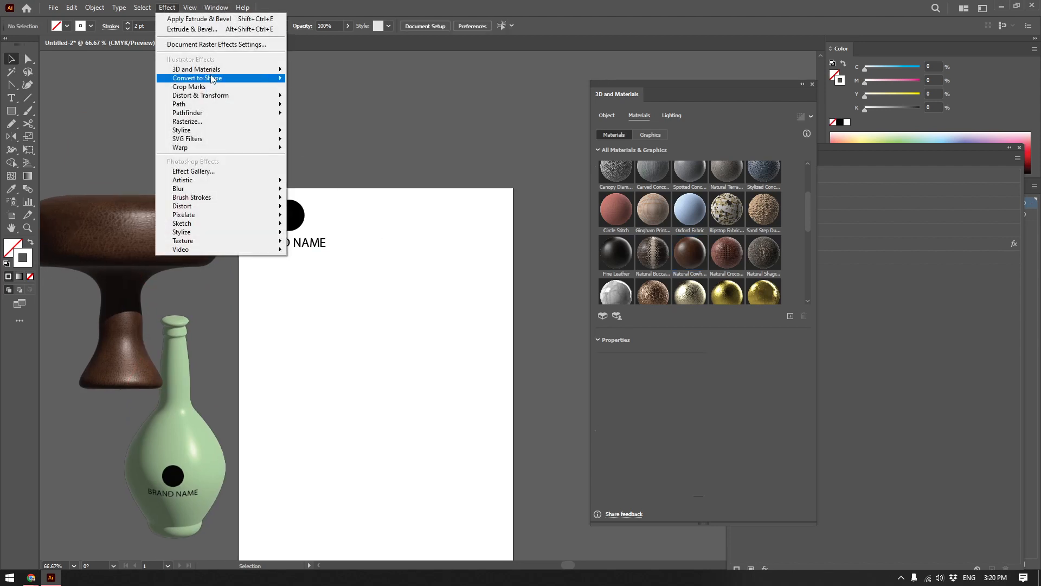
{"action": "mouse_move", "coordinate": [216, 70]}
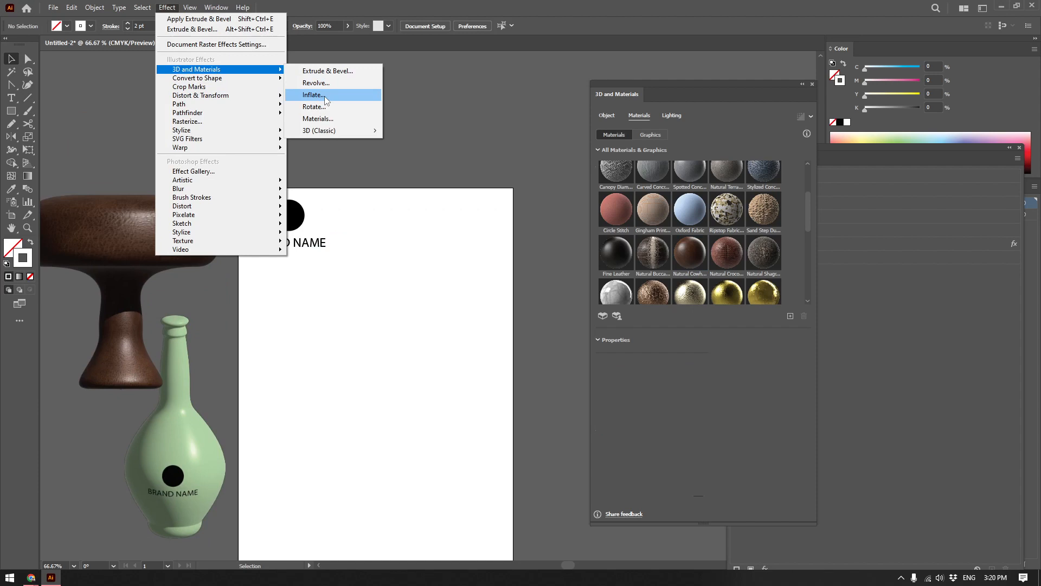
{"action": "left_click", "coordinate": [453, 188]}
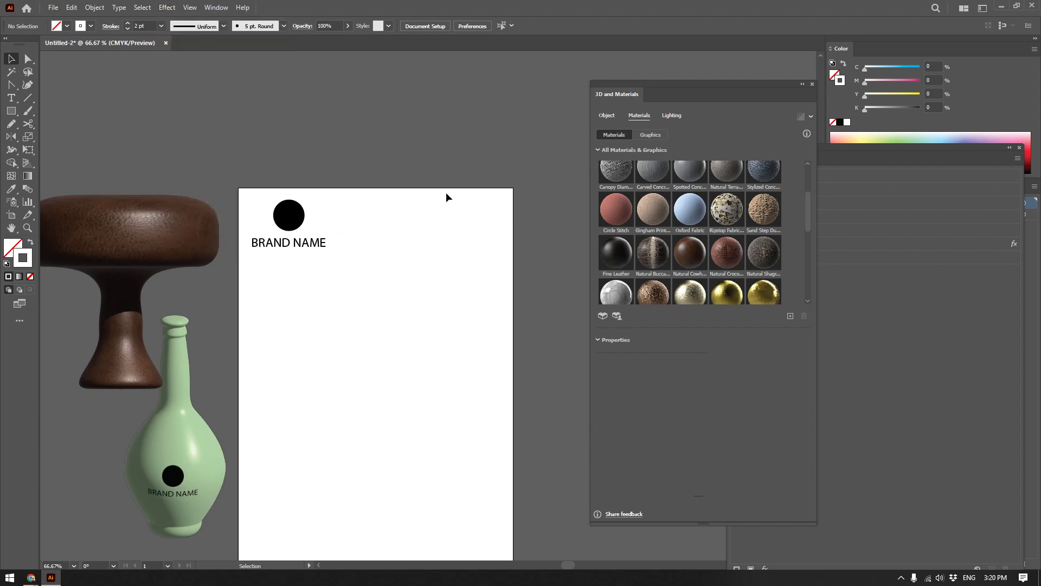
{"action": "left_click_drag", "start_coordinate": [355, 223], "coordinate": [396, 185]}
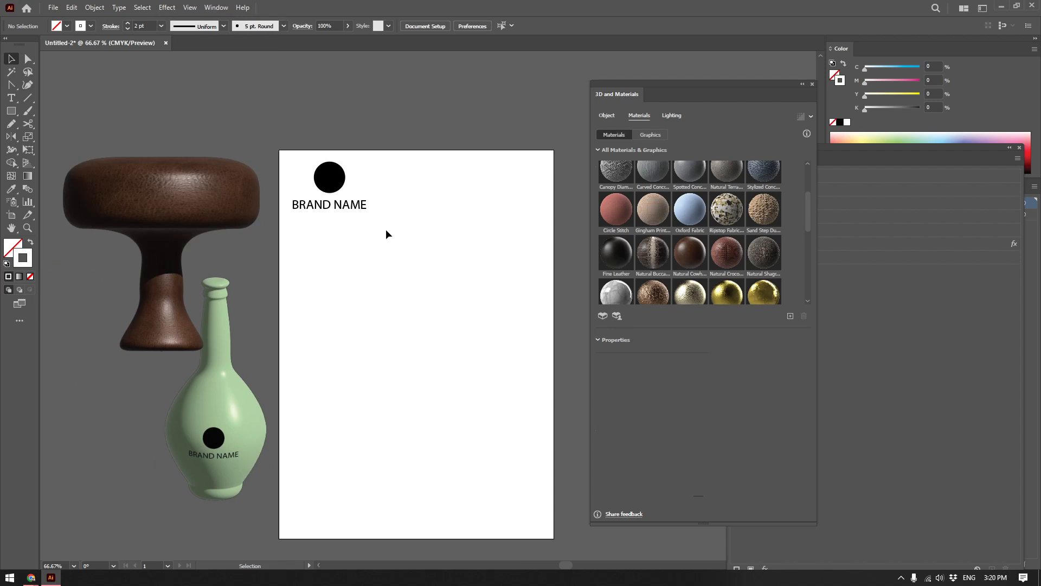
Move the green bottle onto the artboard and reduce its opacity to 28%.
{"action": "left_click", "coordinate": [242, 382]}
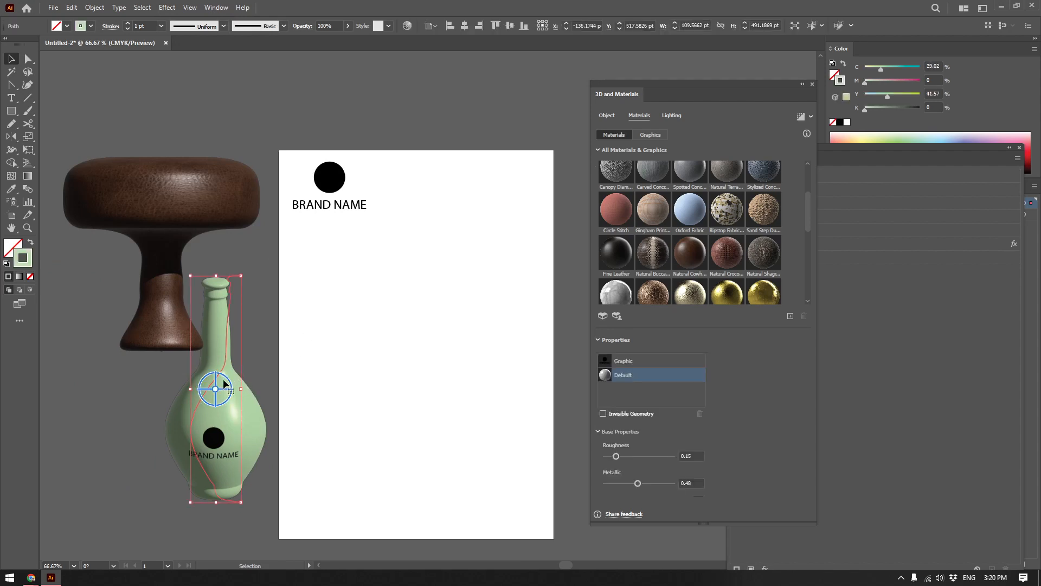
{"action": "left_click_drag", "start_coordinate": [376, 304], "coordinate": [347, 282]}
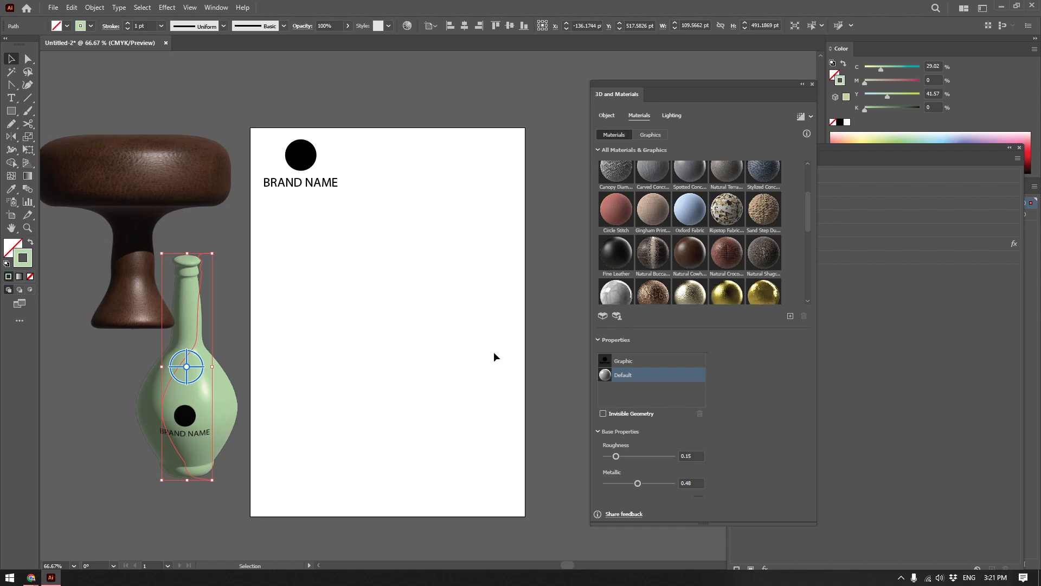
{"action": "left_click_drag", "start_coordinate": [233, 353], "coordinate": [372, 328]}
{"action": "left_click", "coordinate": [348, 26]}
{"action": "left_click_drag", "start_coordinate": [349, 39], "coordinate": [316, 43]}
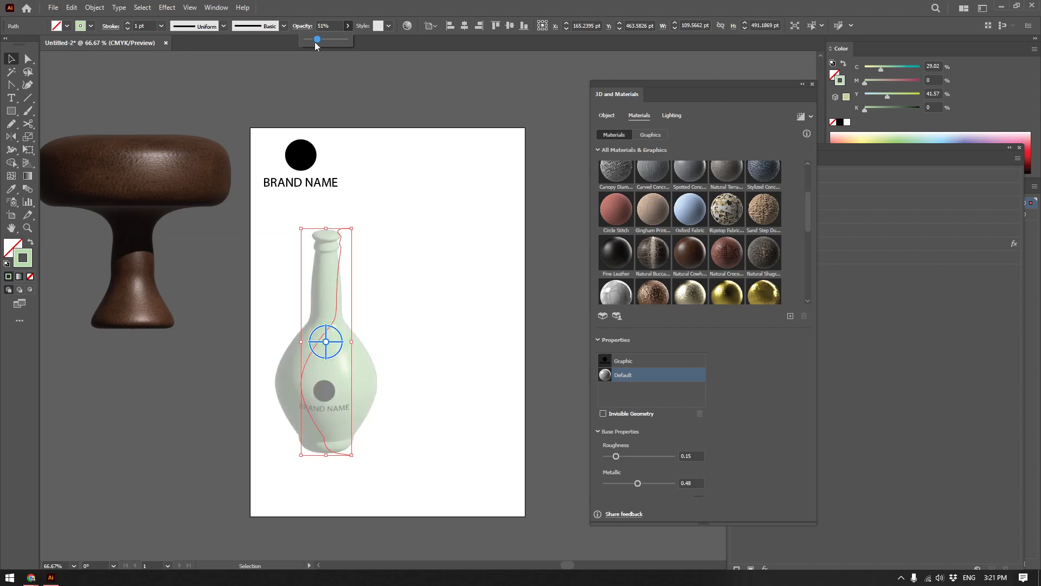
{"action": "left_click", "coordinate": [438, 272]}
Recolour the semi-transparent bottle with a white stroke.
{"action": "left_click", "coordinate": [847, 123]}
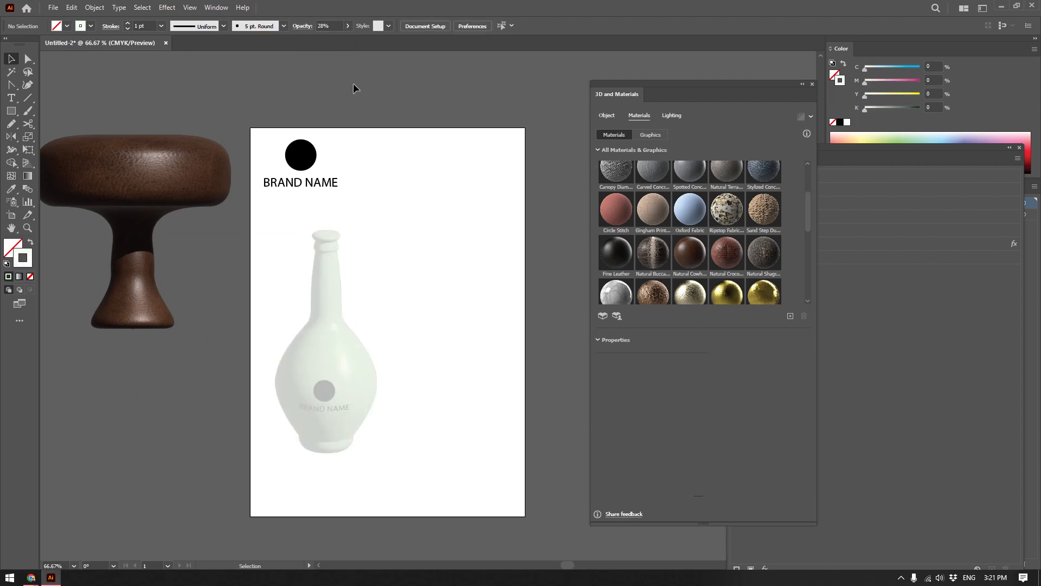
{"action": "left_click", "coordinate": [347, 26]}
{"action": "left_click_drag", "start_coordinate": [316, 39], "coordinate": [333, 40]}
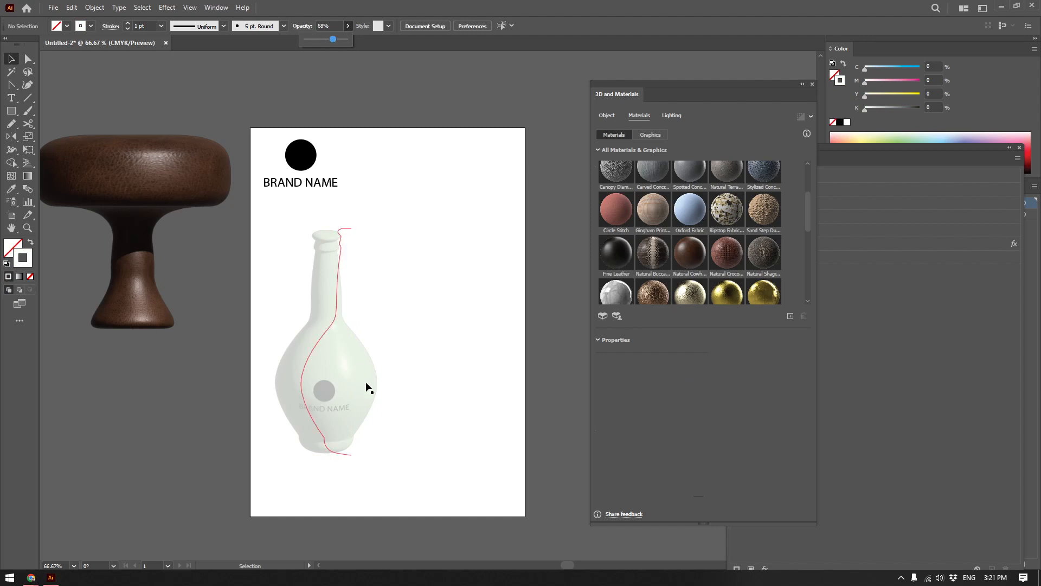
{"action": "left_click", "coordinate": [329, 357]}
{"action": "left_click", "coordinate": [847, 123]}
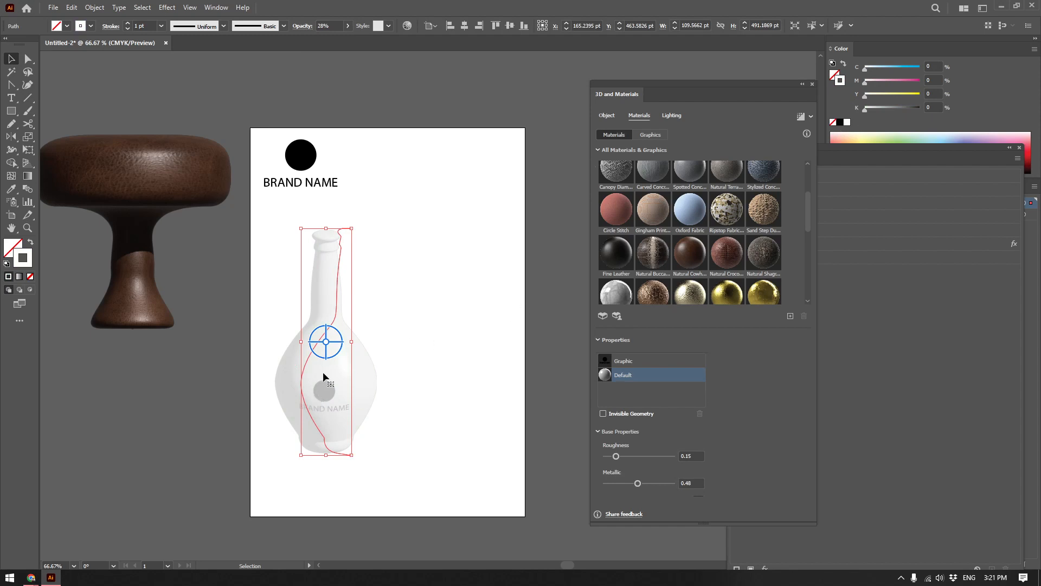
Move the semi-transparent bottle between the grey canvas and the white artboard to compare its transparency.
{"action": "left_click_drag", "start_coordinate": [327, 370], "coordinate": [227, 336]}
{"action": "left_click_drag", "start_coordinate": [206, 429], "coordinate": [196, 417]}
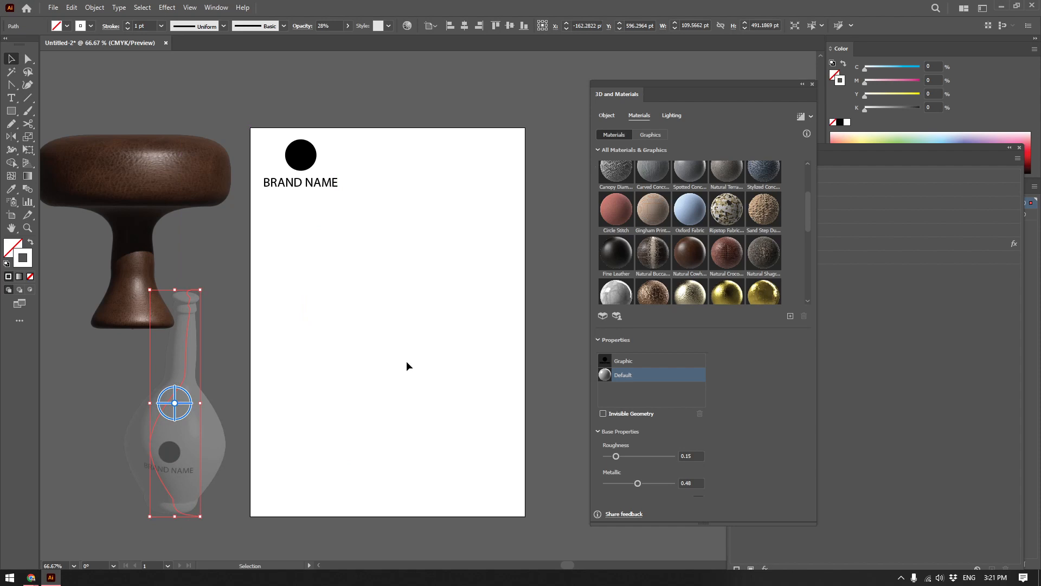
{"action": "left_click_drag", "start_coordinate": [164, 450], "coordinate": [347, 362]}
{"action": "left_click", "coordinate": [520, 357]}
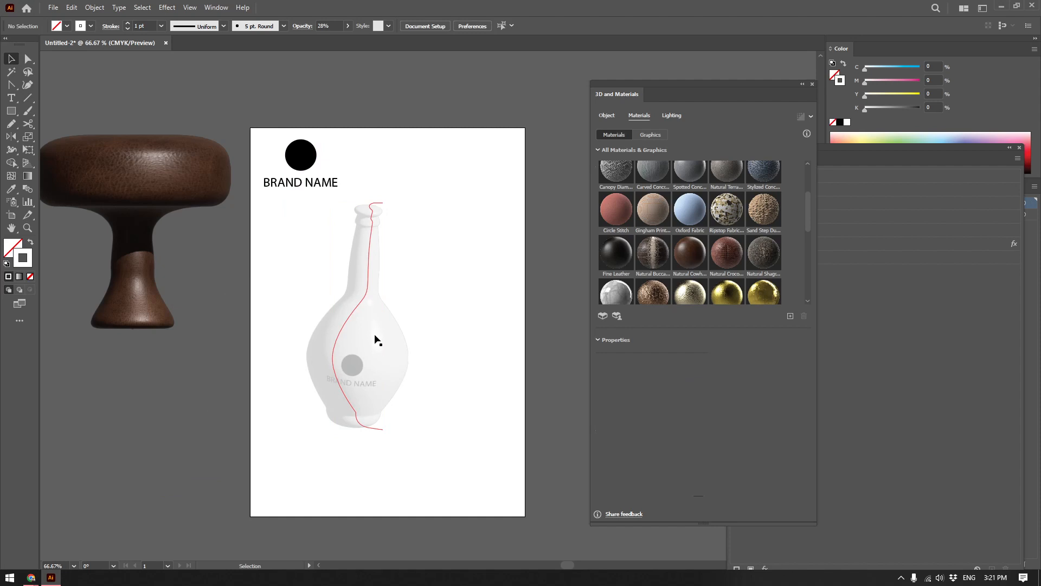
{"action": "left_click_drag", "start_coordinate": [378, 339], "coordinate": [271, 398]}
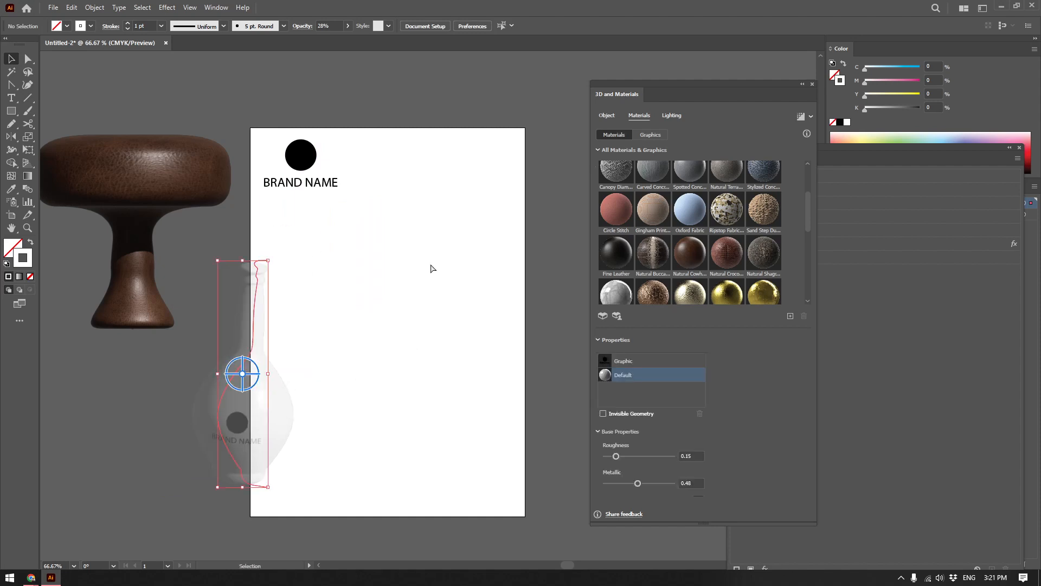
{"action": "key", "text": "ctrl+z"}
{"action": "key", "text": "ctrl+shift+z"}
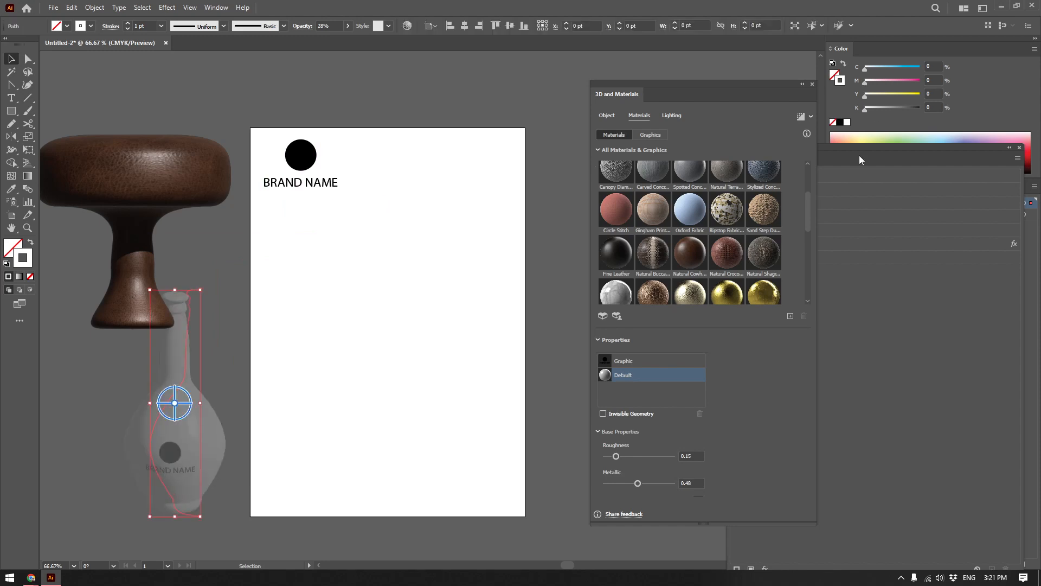
Place the white bottle on the artboard and put a duplicate of it to its right.
{"action": "left_click_drag", "start_coordinate": [173, 424], "coordinate": [476, 341]}
{"action": "left_click", "coordinate": [341, 325]}
{"action": "left_click_drag", "start_coordinate": [342, 324], "coordinate": [352, 345]}
{"action": "left_click_drag", "start_coordinate": [481, 344], "coordinate": [481, 354]}
{"action": "left_click_drag", "start_coordinate": [548, 280], "coordinate": [548, 280]}
Raise the duplicate bottle's opacity to 100% and give it a black stroke.
{"action": "left_click", "coordinate": [348, 26]}
{"action": "left_click_drag", "start_coordinate": [337, 38], "coordinate": [450, 138]}
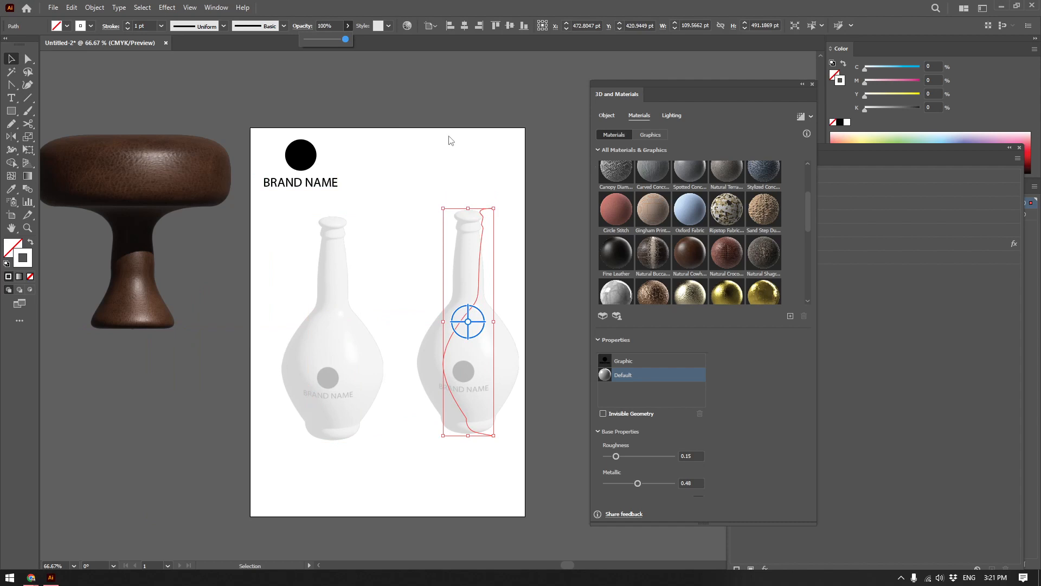
{"action": "left_click", "coordinate": [840, 122]}
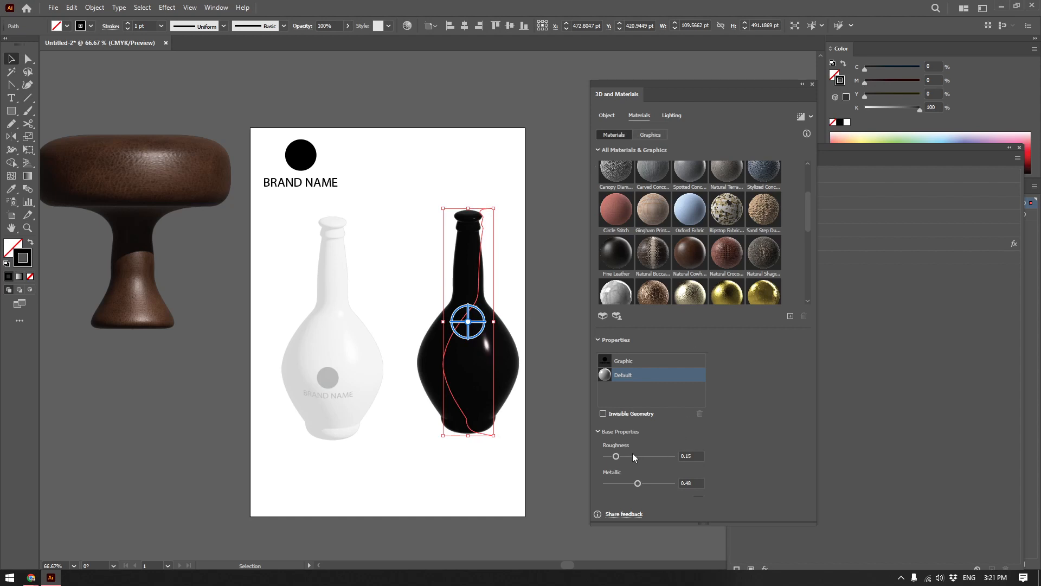
Set the black bottle's material roughness to 0.25 and its metallic value to 0.62.
{"action": "left_click_drag", "start_coordinate": [637, 483], "coordinate": [623, 458]}
{"action": "left_click", "coordinate": [645, 482]}
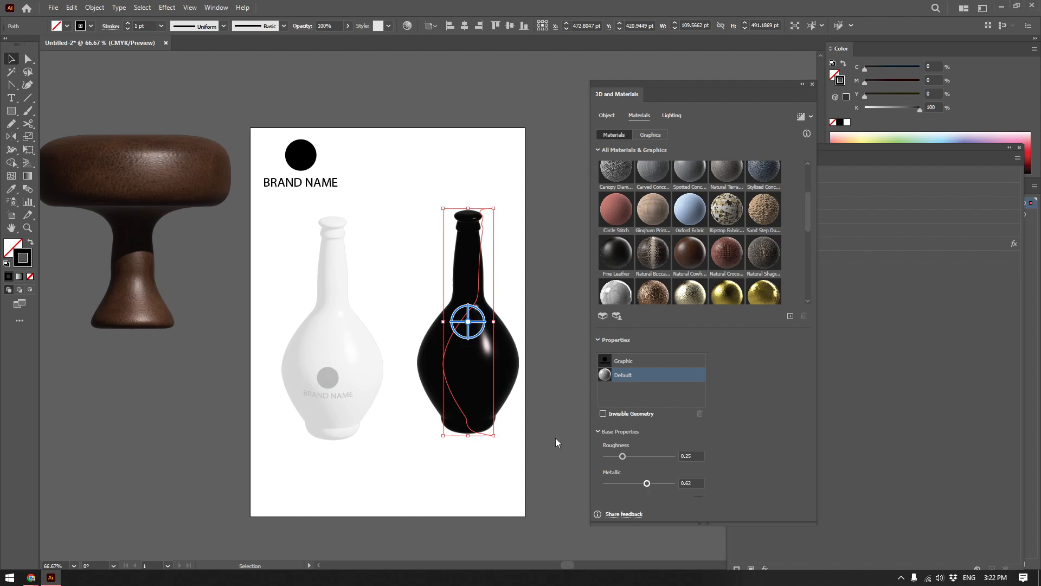
{"action": "left_click", "coordinate": [552, 453]}
Move the black bottle closer to the white one and compare the two up close.
{"action": "left_click_drag", "start_coordinate": [486, 372], "coordinate": [454, 368]}
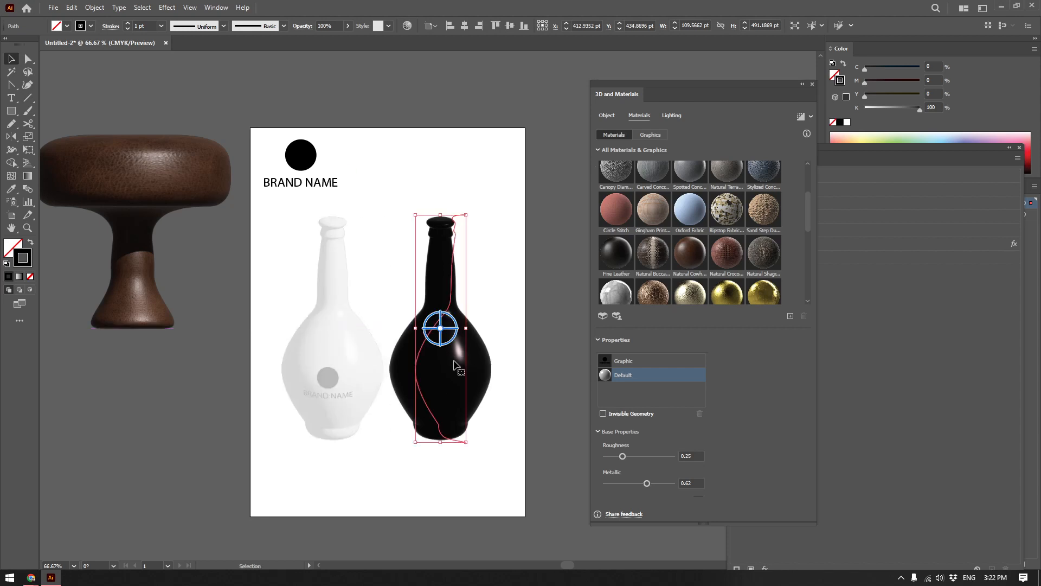
{"action": "scroll", "coordinate": [358, 347], "scroll_direction": "up", "scroll_amount": 2}
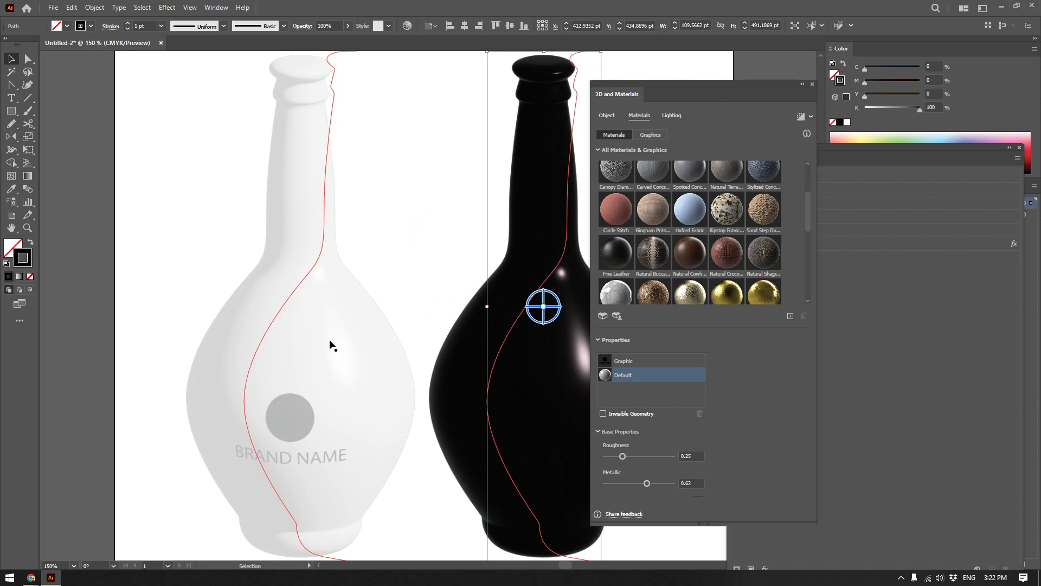
{"action": "scroll", "coordinate": [329, 345], "scroll_direction": "down", "scroll_amount": 2}
Move the black and the white bottle off the artboard, below the leather object.
{"action": "left_click_drag", "start_coordinate": [432, 388], "coordinate": [145, 503]}
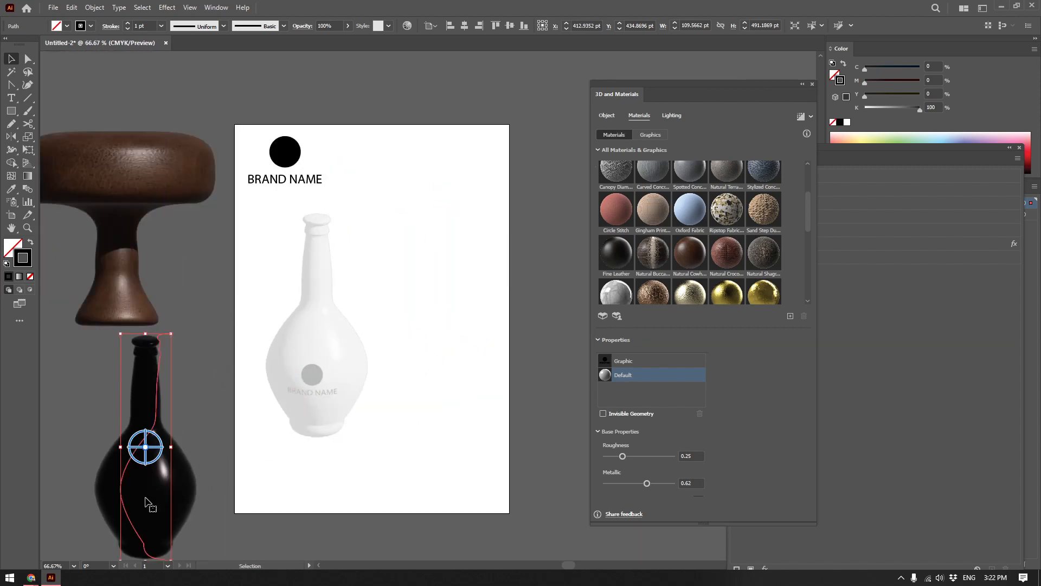
{"action": "left_click_drag", "start_coordinate": [322, 392], "coordinate": [62, 510]}
{"action": "left_click_drag", "start_coordinate": [192, 415], "coordinate": [251, 405]}
{"action": "left_click_drag", "start_coordinate": [405, 278], "coordinate": [323, 333]}
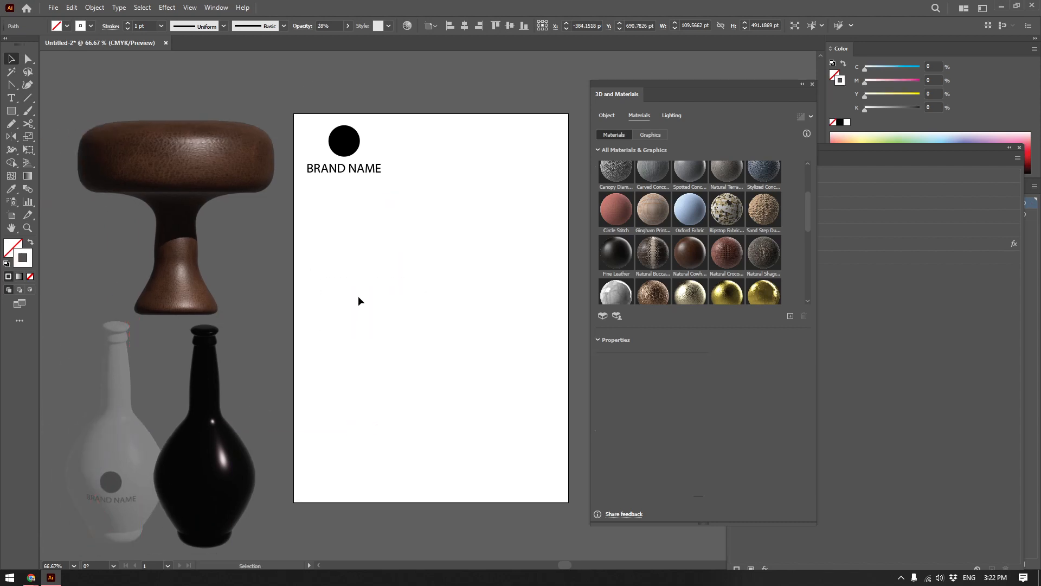
{"action": "left_click", "coordinate": [167, 8]}
{"action": "mouse_move", "coordinate": [215, 71]}
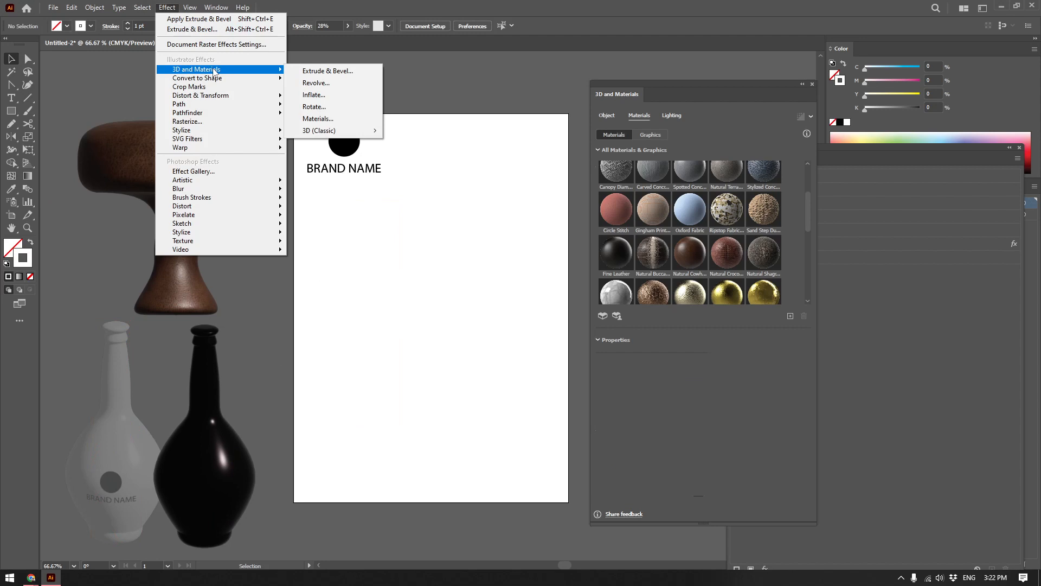
Draw a circle about 295 pt in diameter near the middle of the artboard with the Ellipse tool.
{"action": "left_click", "coordinate": [11, 110]}
{"action": "left_click_drag", "start_coordinate": [11, 110], "coordinate": [59, 136]}
{"action": "left_click_drag", "start_coordinate": [364, 238], "coordinate": [500, 374]}
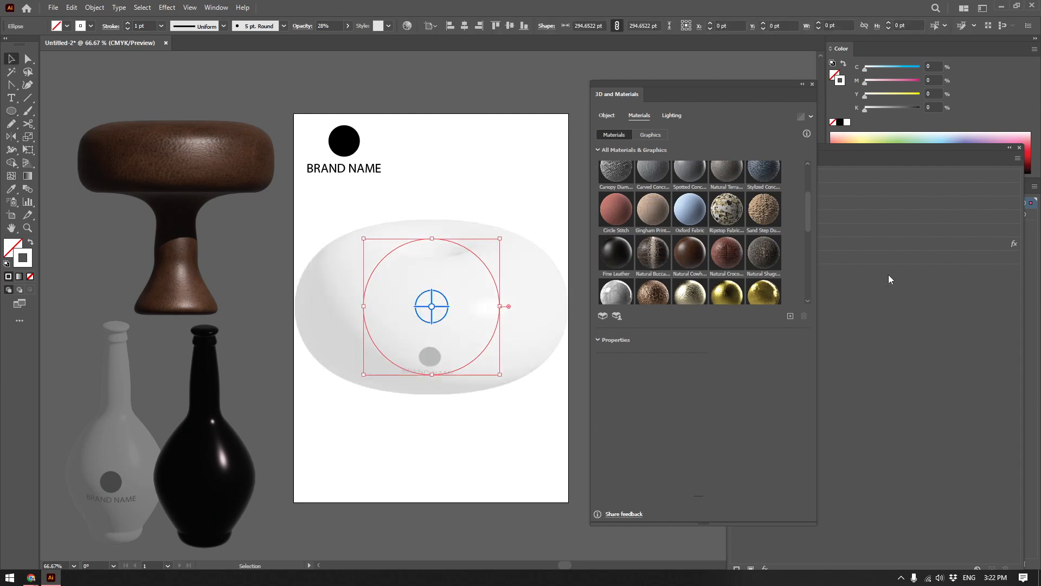
{"action": "key", "text": "v"}
Uncover the appearance settings and remove the inherited 3D and Materials effect from the circle.
{"action": "left_click_drag", "start_coordinate": [704, 83], "coordinate": [628, 64]}
{"action": "left_click", "coordinate": [828, 244]}
{"action": "left_click", "coordinate": [1006, 568]}
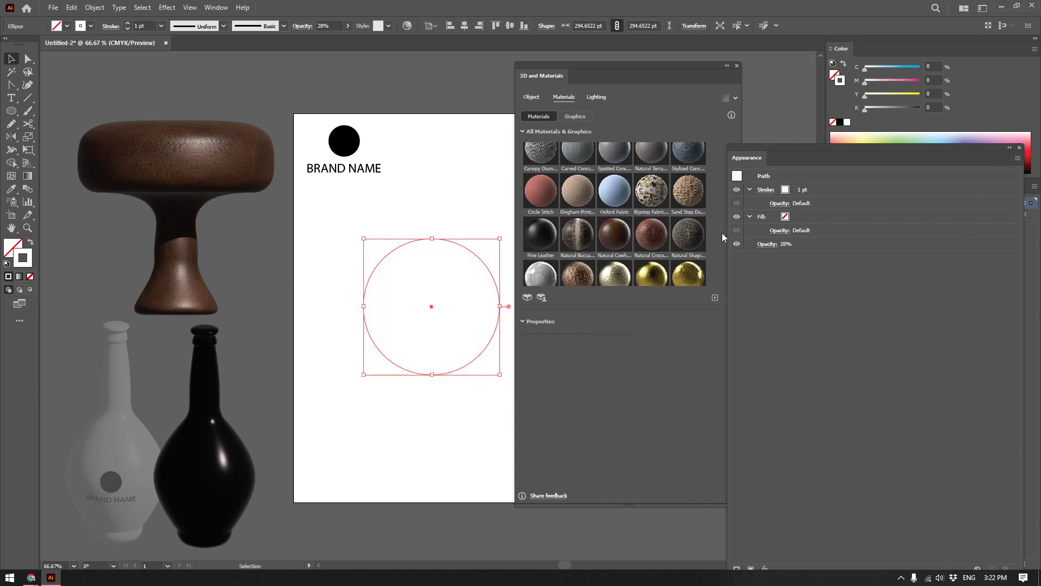
Give the circle a black fill with no stroke, set its opacity to 100%, and shift it slightly down the artboard.
{"action": "key", "text": "shift+x"}
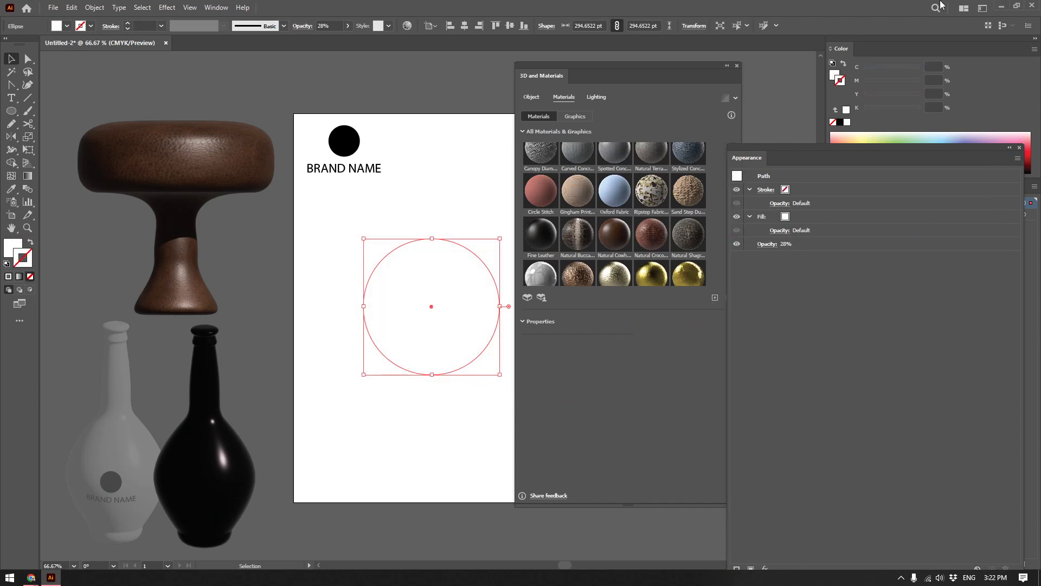
{"action": "left_click", "coordinate": [840, 122]}
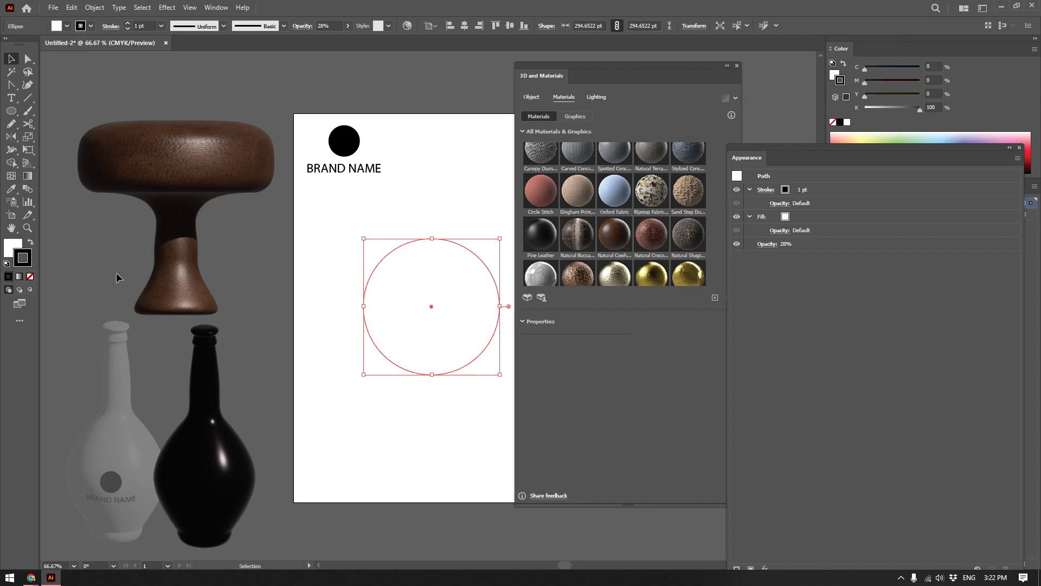
{"action": "key", "text": "shift+x"}
{"action": "left_click", "coordinate": [31, 278]}
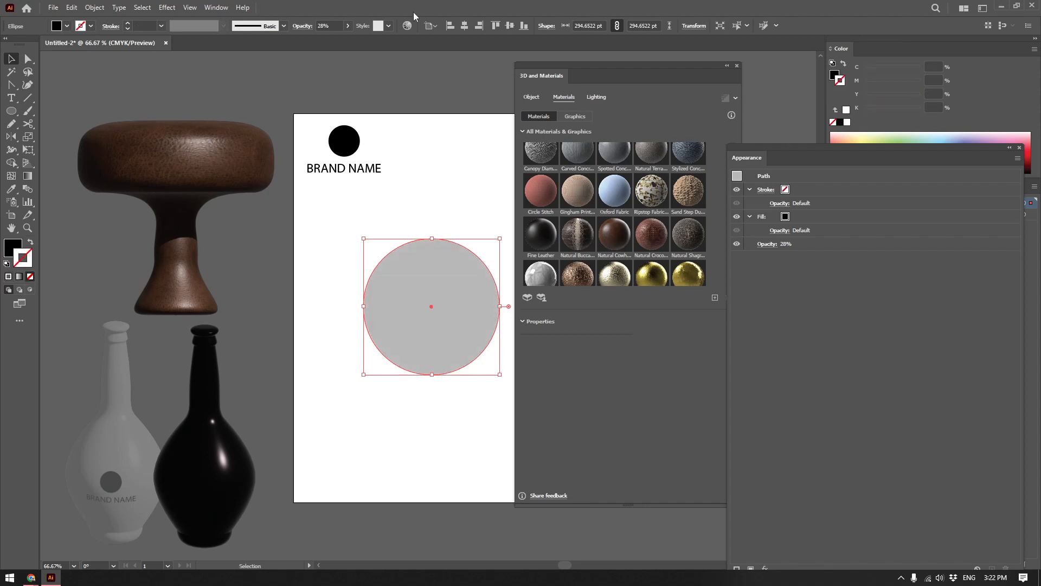
{"action": "left_click", "coordinate": [348, 26]}
{"action": "left_click_drag", "start_coordinate": [338, 39], "coordinate": [349, 39]}
{"action": "left_click_drag", "start_coordinate": [466, 268], "coordinate": [462, 285]}
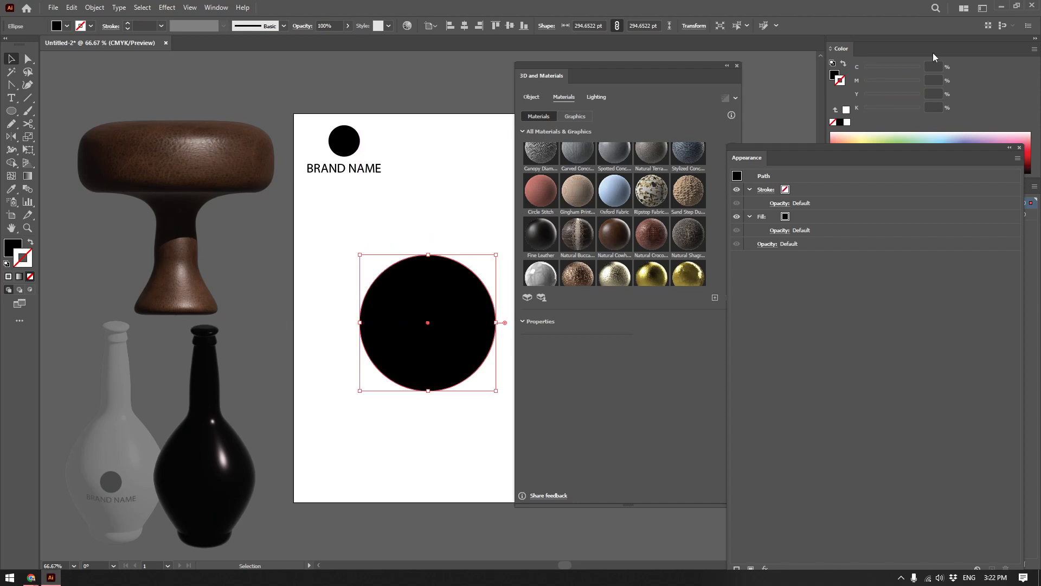
Close the appearance settings and recolour the circle with a light blue fill and no stroke.
{"action": "left_click", "coordinate": [959, 136]}
{"action": "left_click_drag", "start_coordinate": [930, 158], "coordinate": [937, 235]}
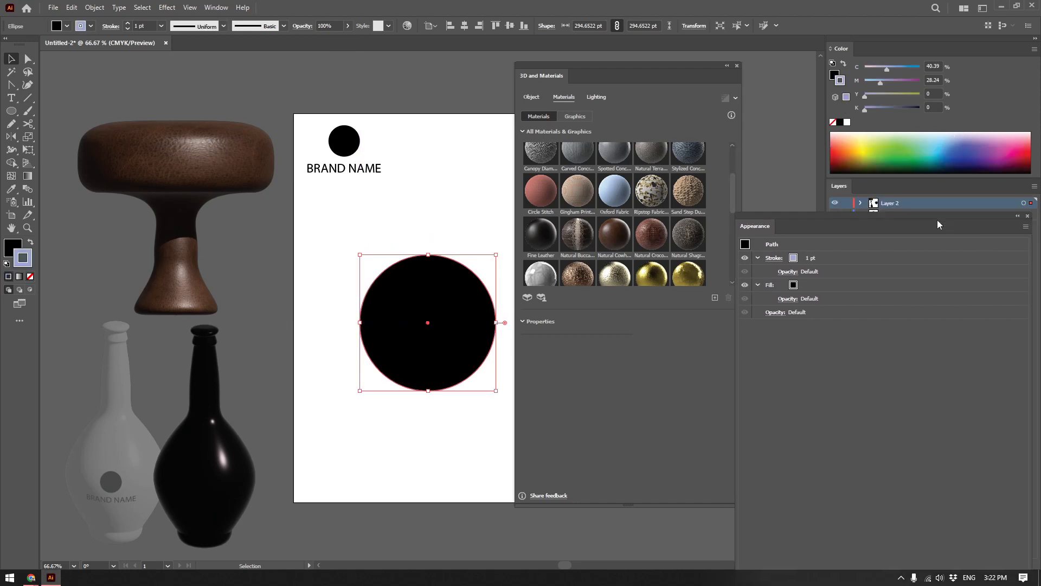
{"action": "left_click", "coordinate": [1027, 226]}
{"action": "left_click", "coordinate": [940, 143]}
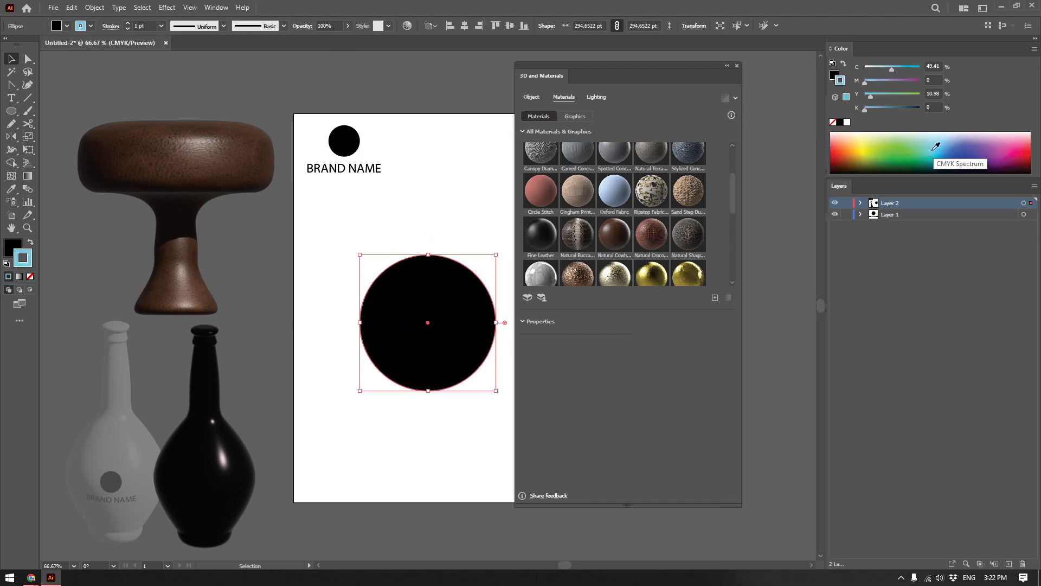
{"action": "key", "text": "shift+x"}
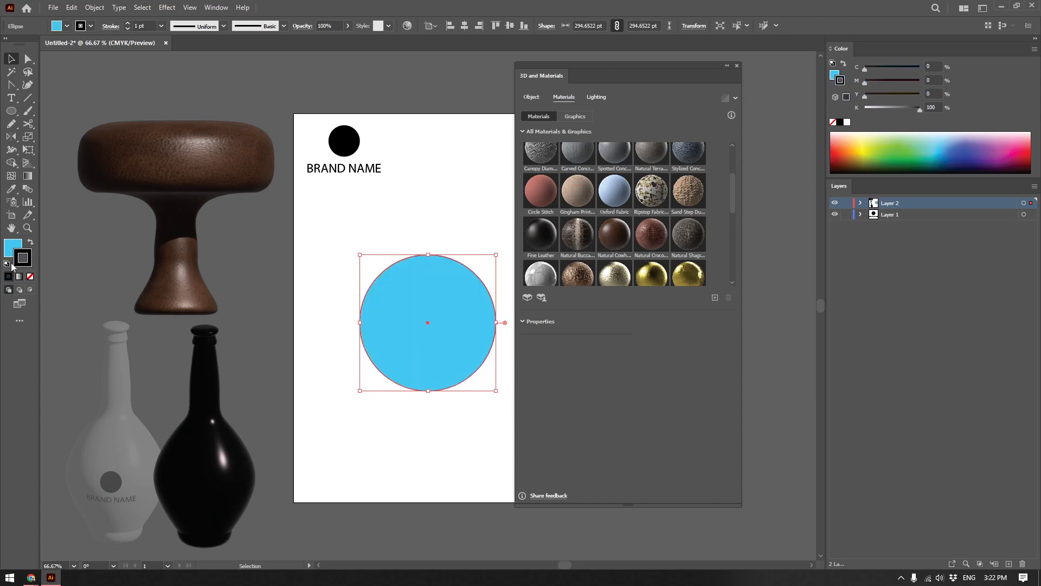
{"action": "left_click", "coordinate": [29, 254]}
{"action": "key", "text": "period"}
{"action": "key", "text": "slash"}
{"action": "left_click", "coordinate": [211, 8]}
{"action": "left_click", "coordinate": [281, 152]}
{"action": "left_click", "coordinate": [1024, 235]}
{"action": "left_click", "coordinate": [954, 320]}
{"action": "left_click", "coordinate": [1025, 226]}
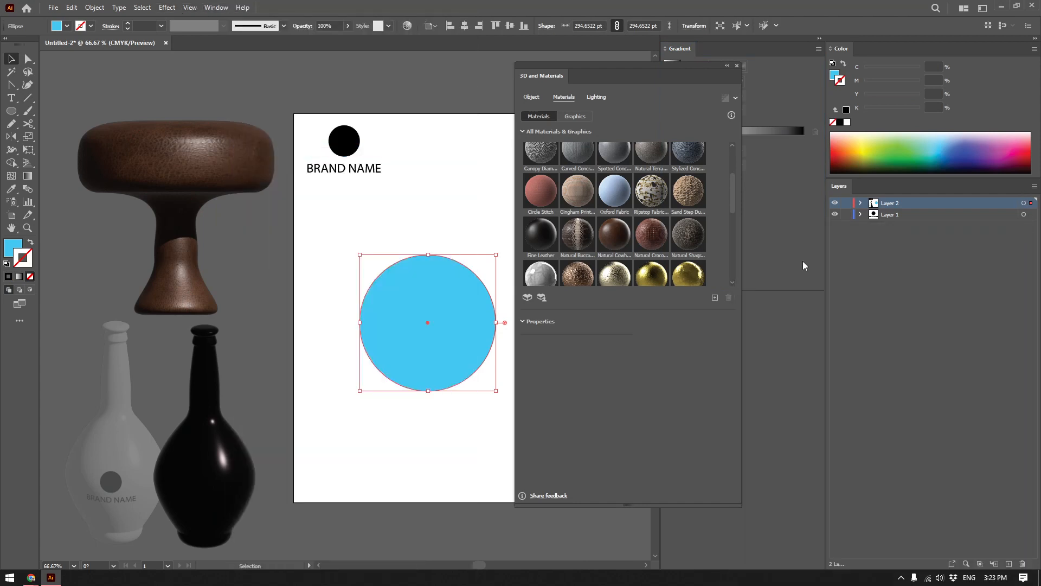
Apply the Inflate 3D type to the blue circle and rotate it 89° about Y.
{"action": "left_click_drag", "start_coordinate": [448, 310], "coordinate": [444, 318]}
{"action": "left_click", "coordinate": [532, 97]}
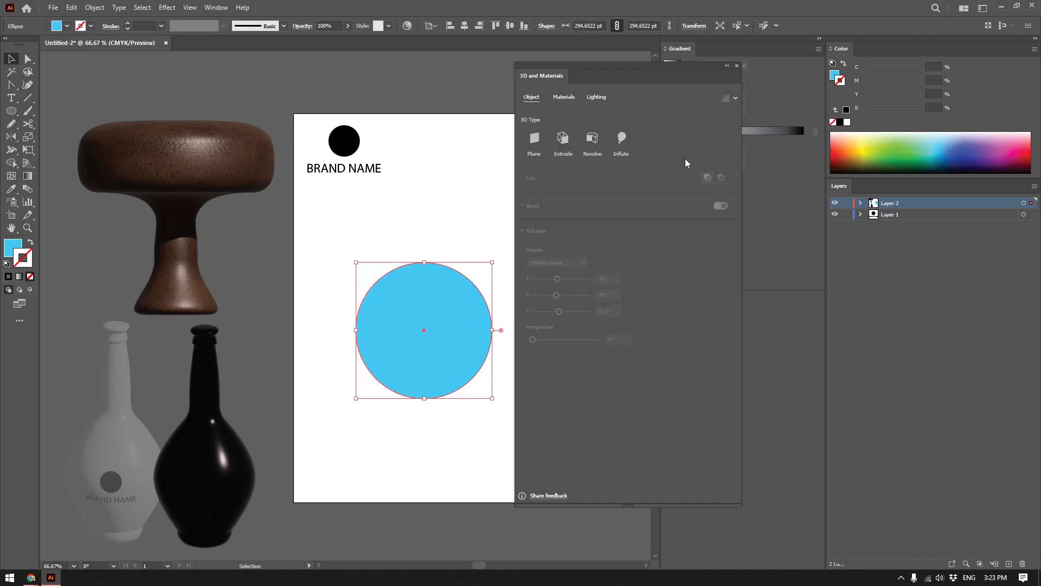
{"action": "left_click", "coordinate": [624, 153]}
{"action": "left_click_drag", "start_coordinate": [646, 63], "coordinate": [744, 67]}
{"action": "mouse_move", "coordinate": [671, 364]}
{"action": "left_mouse_down"}
{"action": "mouse_move", "coordinate": [681, 364]}
{"action": "mouse_move", "coordinate": [673, 361]}
{"action": "left_mouse_up"}
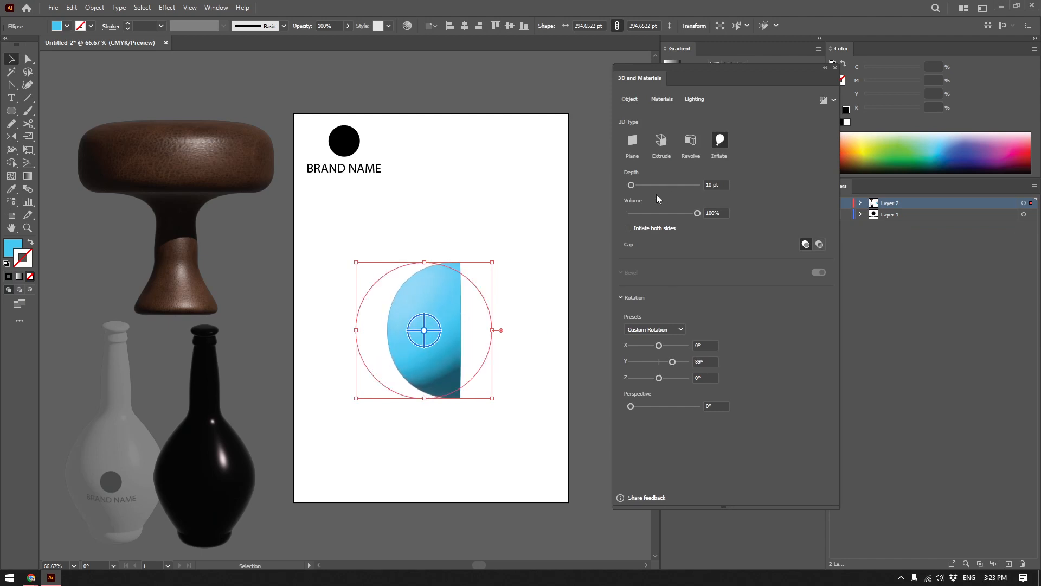
Inflate both sides of the shape at a depth of 482 pt, with 35° X rotation and 159° perspective.
{"action": "left_click", "coordinate": [638, 230]}
{"action": "mouse_move", "coordinate": [631, 185]}
{"action": "left_mouse_down"}
{"action": "mouse_move", "coordinate": [673, 184]}
{"action": "mouse_move", "coordinate": [647, 185]}
{"action": "left_mouse_up"}
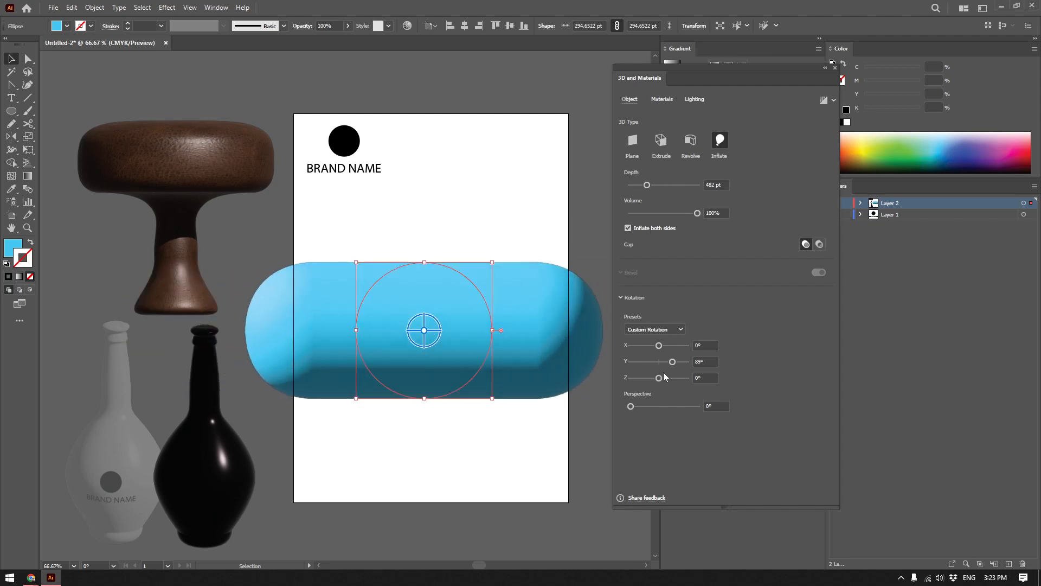
{"action": "left_click_drag", "start_coordinate": [659, 347], "coordinate": [660, 404]}
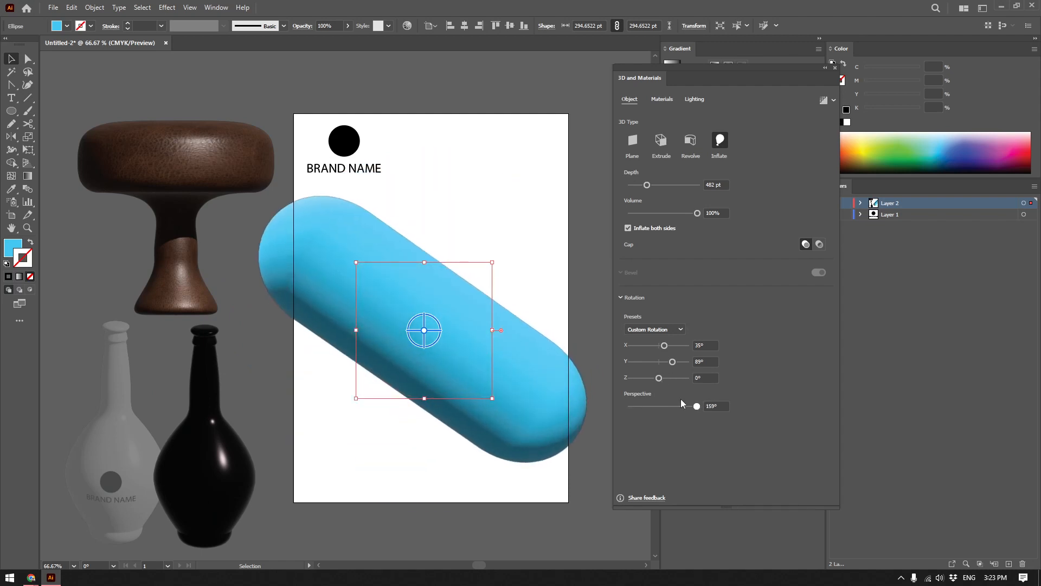
Set the capsule's material to roughness 0.23 and metallic 0.67, and move it off the artboard, to its right.
{"action": "left_click", "coordinate": [661, 99]}
{"action": "left_click_drag", "start_coordinate": [628, 467], "coordinate": [644, 440]}
{"action": "left_click_drag", "start_coordinate": [469, 323], "coordinate": [560, 302]}
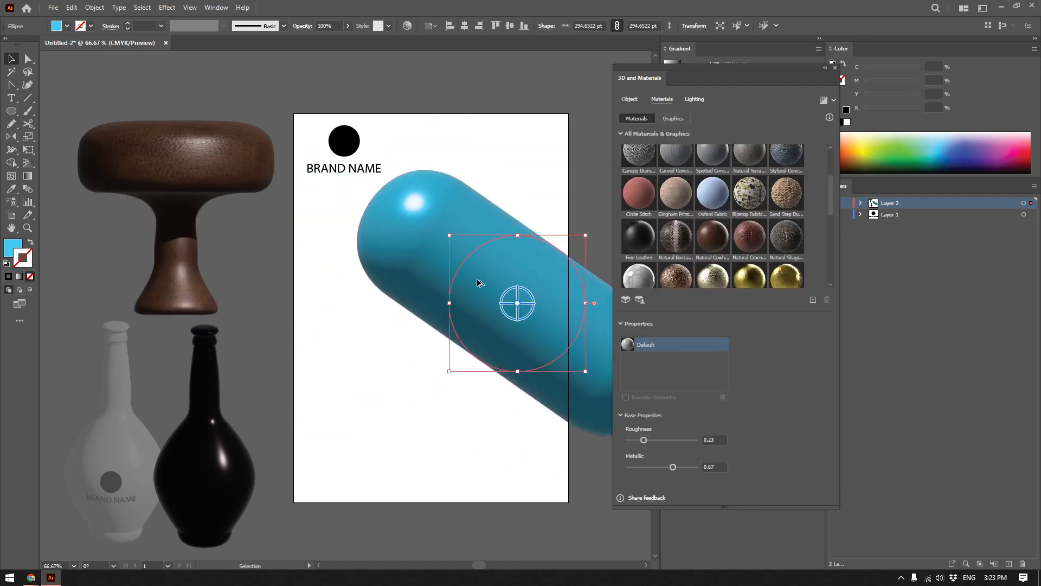
{"action": "scroll", "coordinate": [466, 283], "scroll_direction": "down", "scroll_amount": 2}
{"action": "left_click_drag", "start_coordinate": [420, 292], "coordinate": [547, 331]}
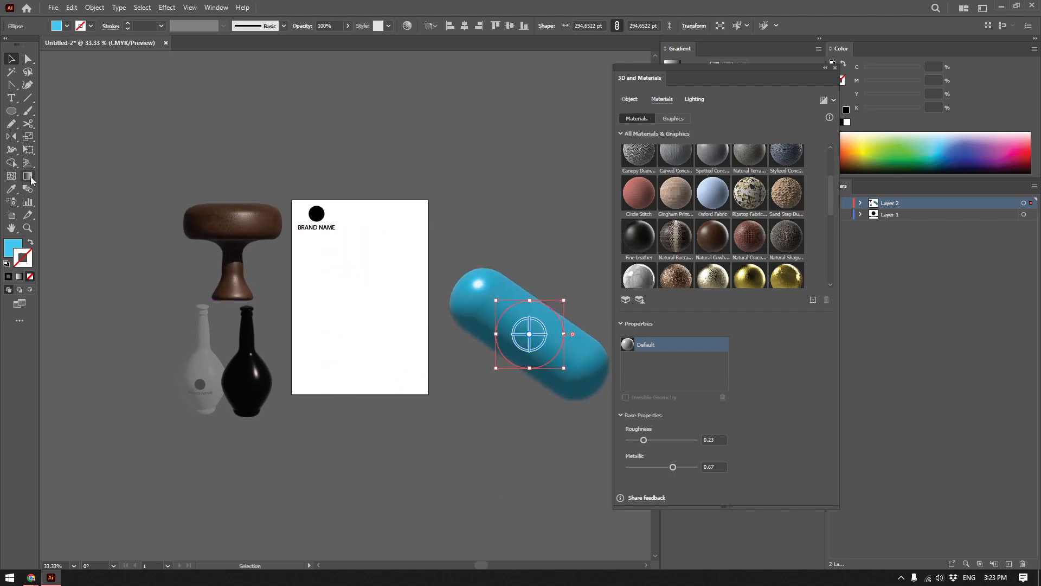
Swap the blue fill to the stroke and create a 294.6522 pt circle on the artboard.
{"action": "left_click", "coordinate": [11, 111]}
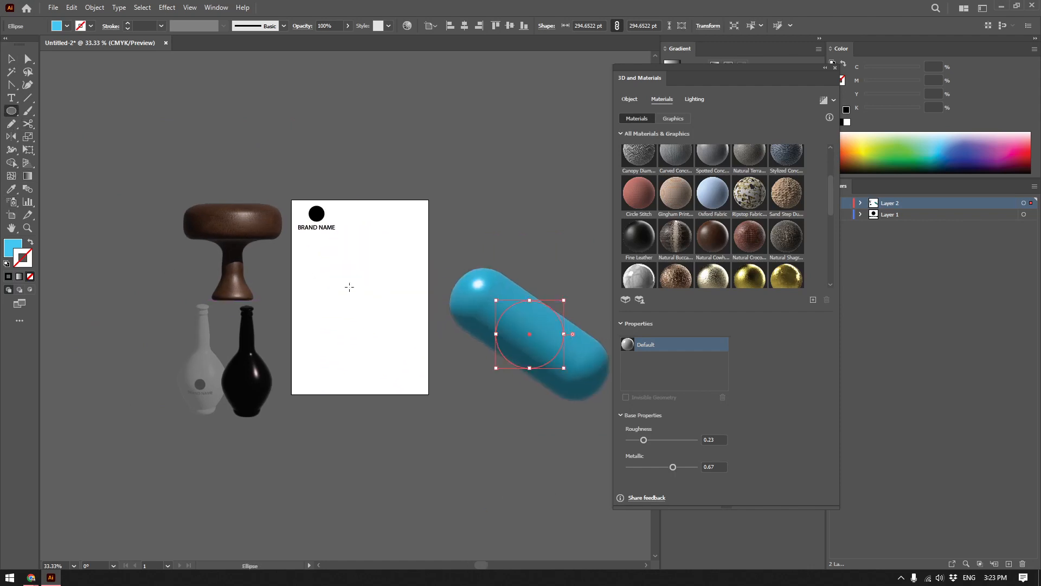
{"action": "key", "text": "x"}
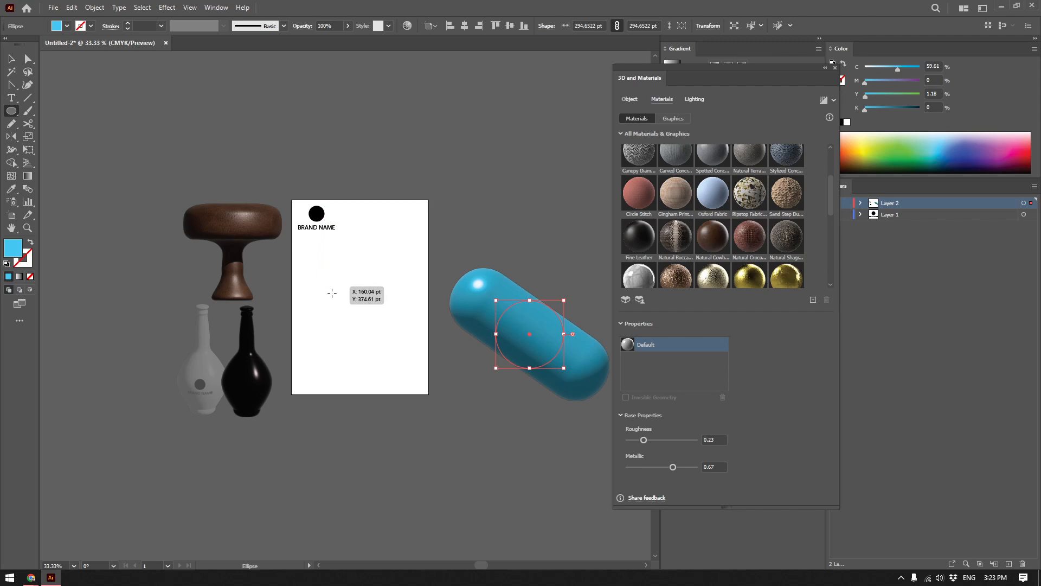
{"action": "key", "text": "shift+x"}
{"action": "left_click", "coordinate": [399, 349]}
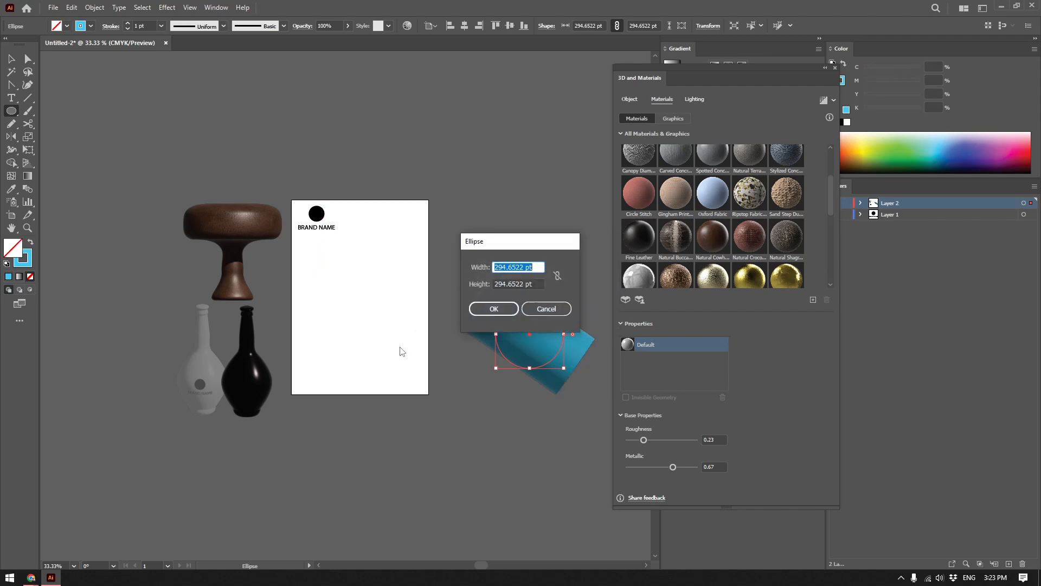
{"action": "left_click", "coordinate": [494, 310]}
{"action": "key", "text": "ctrl+equal"}
{"action": "key", "text": "ctrl+equal"}
{"action": "key", "text": "v"}
Select the new outlined circle and set its stroke weight to 11 pt.
{"action": "left_click", "coordinate": [555, 326]}
{"action": "left_click", "coordinate": [404, 371]}
{"action": "left_click", "coordinate": [128, 23]}
{"action": "left_click", "coordinate": [128, 23]}
{"action": "left_click", "coordinate": [128, 24]}
{"action": "left_click", "coordinate": [129, 23]}
{"action": "left_click", "coordinate": [128, 23]}
{"action": "left_click", "coordinate": [129, 23]}
{"action": "left_click", "coordinate": [129, 23]}
{"action": "left_click", "coordinate": [129, 24]}
{"action": "left_click", "coordinate": [128, 24]}
{"action": "left_click", "coordinate": [128, 23]}
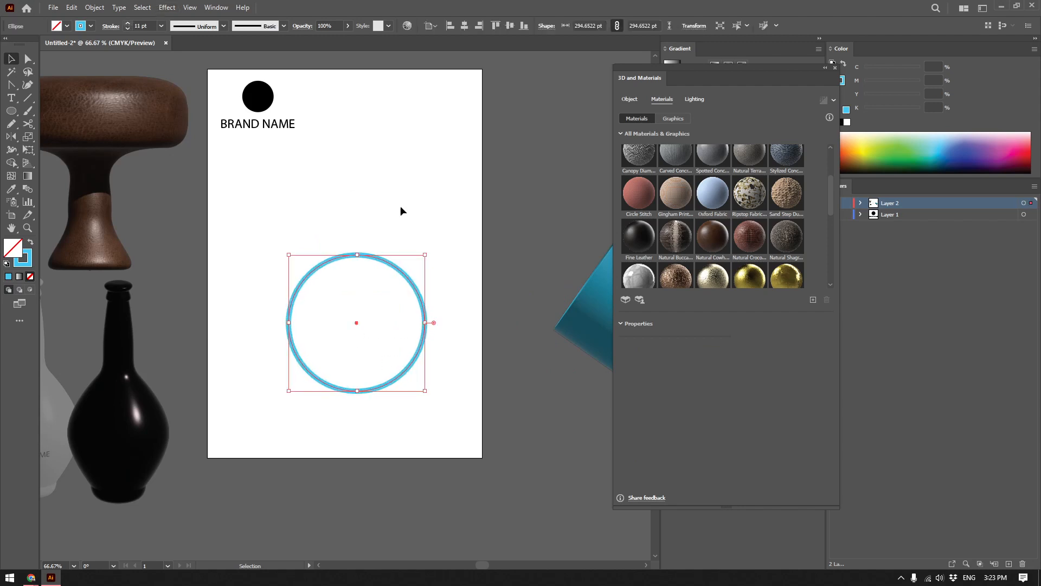
Try inflating the thin ring with a 180° Y rotation, and delete it.
{"action": "left_click", "coordinate": [629, 99]}
{"action": "left_click", "coordinate": [720, 141]}
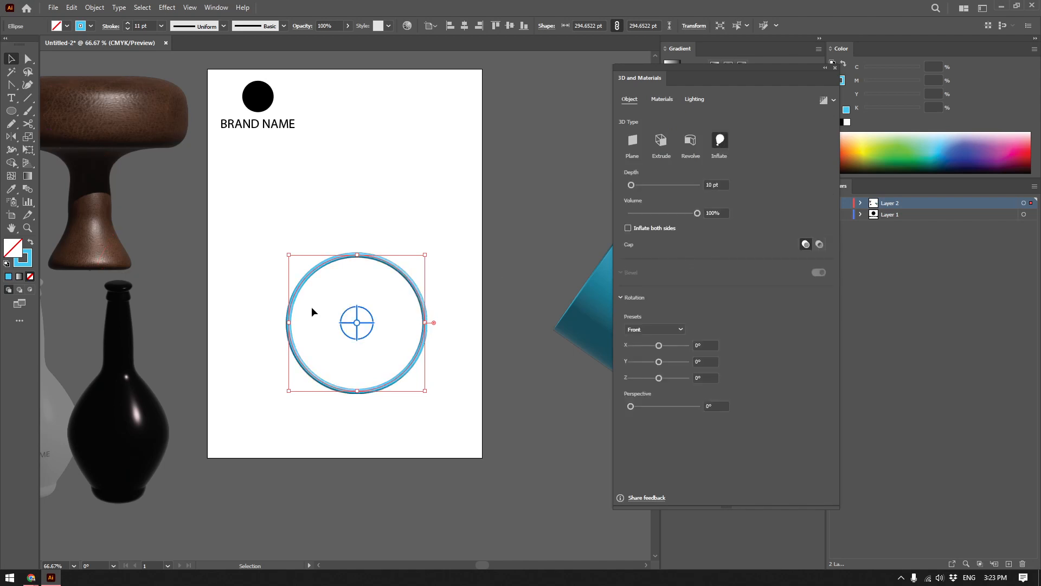
{"action": "left_click_drag", "start_coordinate": [651, 364], "coordinate": [687, 361]}
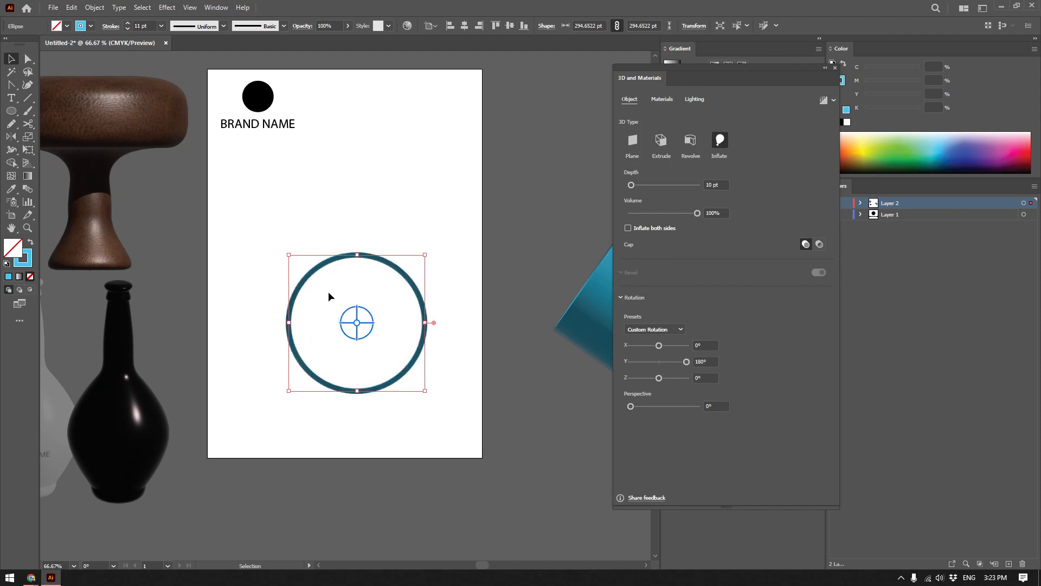
{"action": "key", "text": "Delete"}
Draw a circle about 274 pt in diameter on the artboard with a blue stroke about 116 pt thick.
{"action": "left_click", "coordinate": [12, 111]}
{"action": "left_click_drag", "start_coordinate": [252, 238], "coordinate": [437, 383]}
{"action": "left_click_drag", "start_coordinate": [128, 25], "coordinate": [128, 25]}
{"action": "left_click", "coordinate": [128, 28]}
{"action": "mouse_move", "coordinate": [438, 427]}
{"action": "left_mouse_down"}
{"action": "mouse_move", "coordinate": [378, 364]}
{"action": "mouse_move", "coordinate": [391, 342]}
{"action": "left_mouse_up"}
{"action": "key", "text": "v"}
Inflate the thick ring on both sides with a reduced volume and a tilt about X, and move it below the artboard.
{"action": "left_click", "coordinate": [720, 140]}
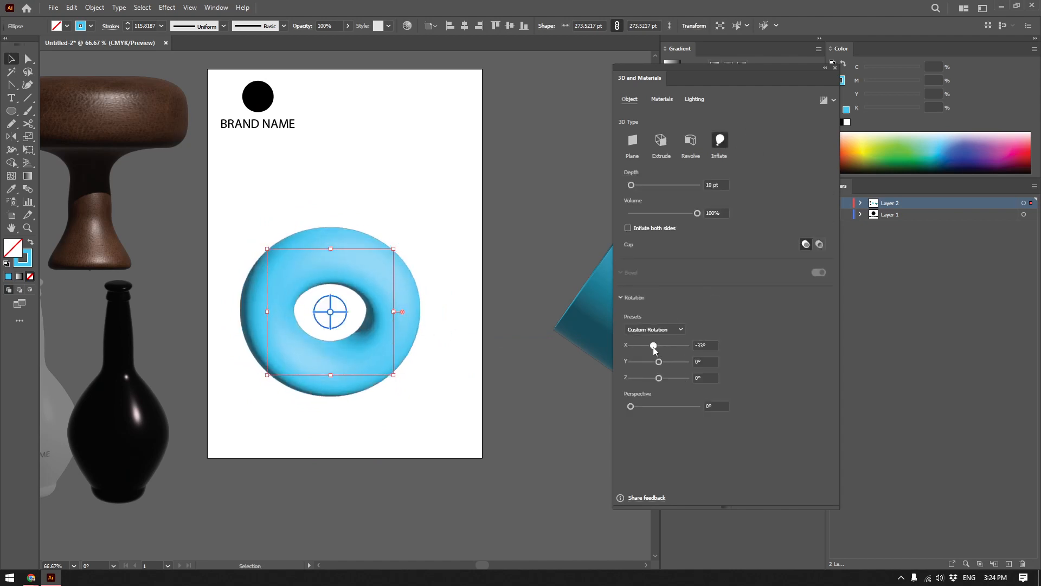
{"action": "left_click_drag", "start_coordinate": [659, 345], "coordinate": [671, 345]}
{"action": "left_click", "coordinate": [640, 228]}
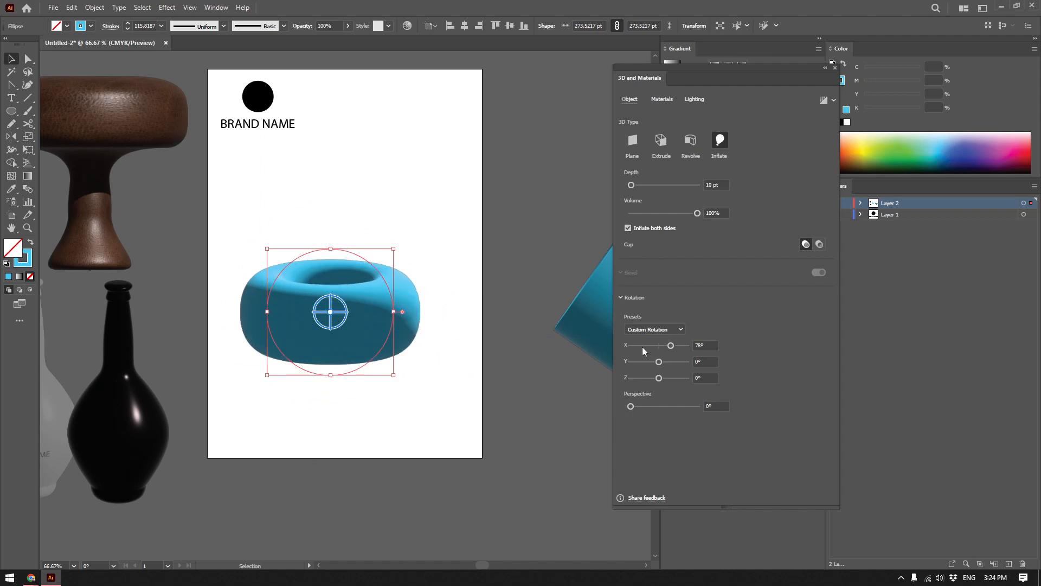
{"action": "left_click_drag", "start_coordinate": [696, 214], "coordinate": [674, 213]}
{"action": "mouse_move", "coordinate": [666, 345]}
{"action": "left_mouse_down"}
{"action": "mouse_move", "coordinate": [675, 343]}
{"action": "mouse_move", "coordinate": [654, 345]}
{"action": "mouse_move", "coordinate": [674, 342]}
{"action": "mouse_move", "coordinate": [653, 344]}
{"action": "mouse_move", "coordinate": [657, 331]}
{"action": "left_mouse_up"}
{"action": "left_click_drag", "start_coordinate": [387, 305], "coordinate": [433, 478]}
{"action": "left_click_drag", "start_coordinate": [429, 459], "coordinate": [602, 485]}
Draw a thick blue ring about 420 pt in diameter with a concentric green ring about 258 pt in diameter inside it.
{"action": "left_click", "coordinate": [13, 110]}
{"action": "mouse_move", "coordinate": [278, 176]}
{"action": "left_mouse_down"}
{"action": "mouse_move", "coordinate": [448, 295]}
{"action": "mouse_move", "coordinate": [472, 320]}
{"action": "mouse_move", "coordinate": [471, 347]}
{"action": "mouse_move", "coordinate": [420, 335]}
{"action": "mouse_move", "coordinate": [444, 356]}
{"action": "mouse_move", "coordinate": [435, 331]}
{"action": "left_mouse_up"}
{"action": "key", "text": "v"}
{"action": "key", "text": "ctrl+z"}
{"action": "left_click", "coordinate": [894, 142]}
{"action": "key", "text": "shift+x"}
{"action": "key", "text": "x"}
{"action": "key", "text": "slash"}
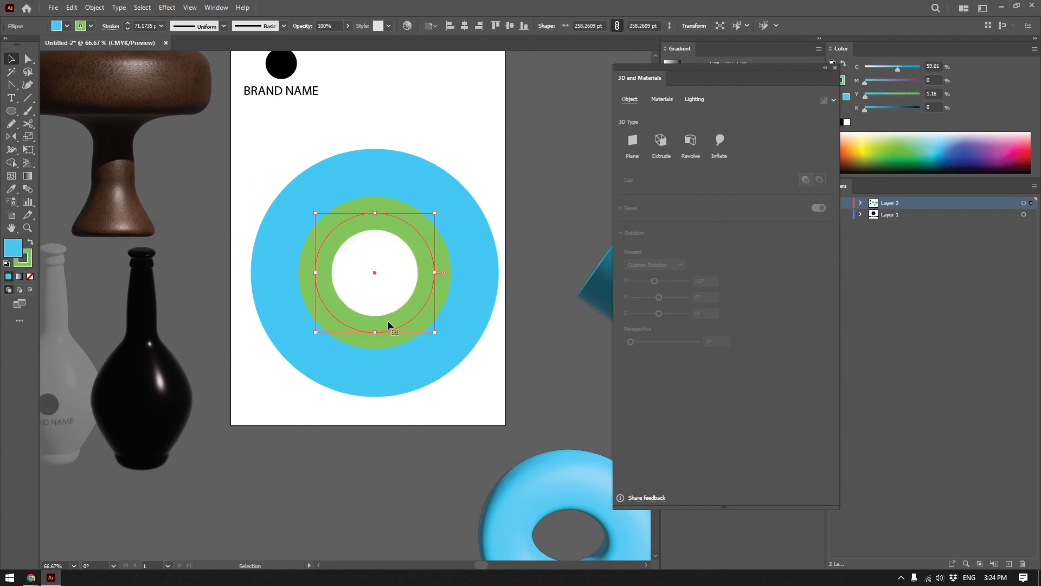
Add a concentric circle about 138 pt in diameter inside the green ring, filled pink with no stroke.
{"action": "key", "text": "ctrl+shift+a"}
{"action": "left_click", "coordinate": [418, 315]}
{"action": "left_click_drag", "start_coordinate": [434, 332], "coordinate": [407, 304]}
{"action": "left_click", "coordinate": [428, 322]}
{"action": "left_click", "coordinate": [1002, 137]}
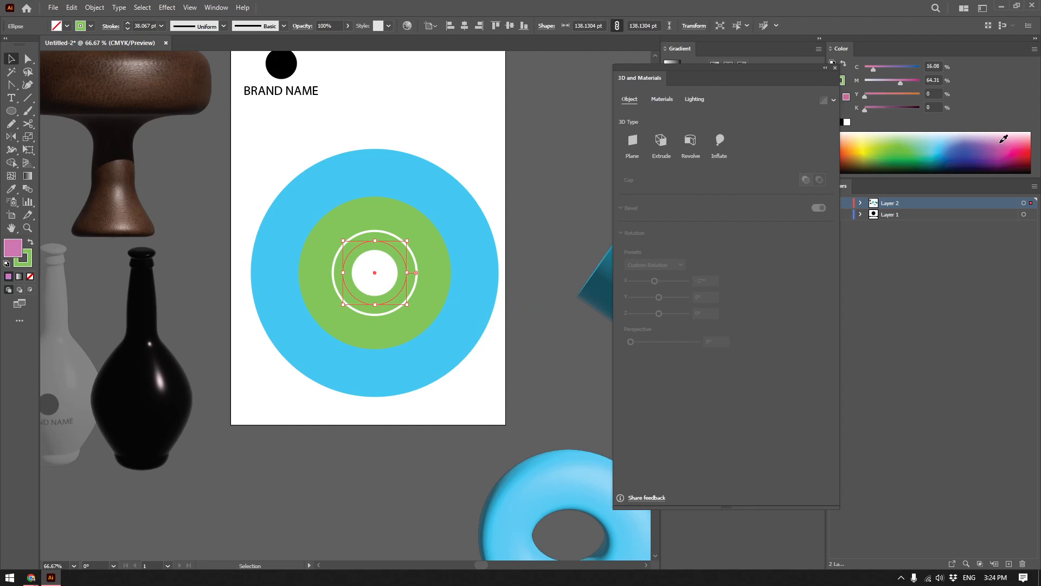
{"action": "left_click", "coordinate": [24, 259]}
{"action": "left_click", "coordinate": [30, 276]}
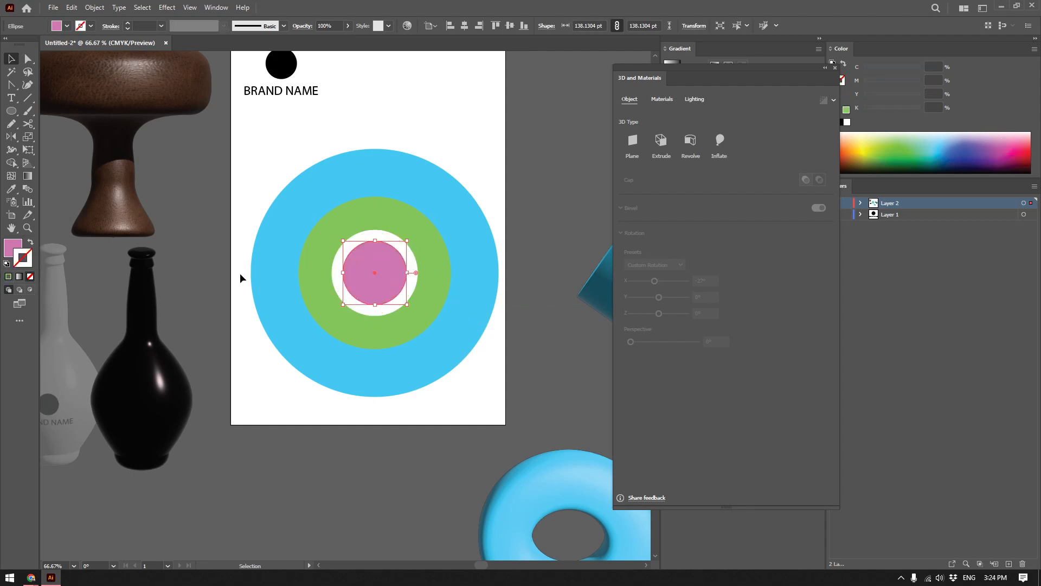
Enlarge the pink circle to fill the green ring's hole, and undo the trial changes to the rings.
{"action": "left_click_drag", "start_coordinate": [409, 306], "coordinate": [462, 428]}
{"action": "left_click", "coordinate": [450, 429]}
{"action": "key", "text": "ctrl+z"}
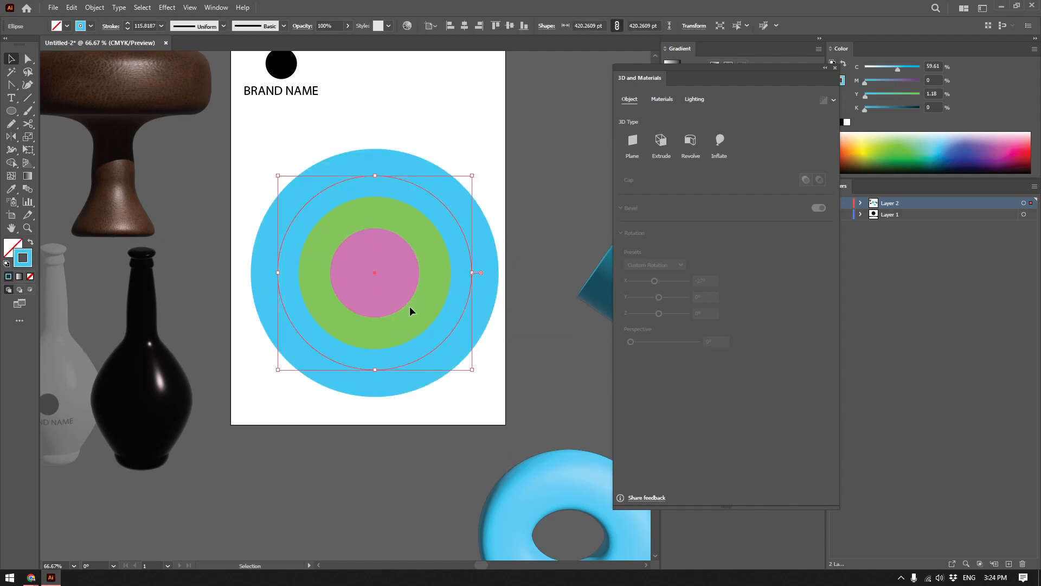
{"action": "key", "text": "ctrl+z"}
{"action": "left_click_drag", "start_coordinate": [425, 318], "coordinate": [456, 394]}
{"action": "key", "text": "ctrl+z"}
{"action": "left_click_drag", "start_coordinate": [381, 272], "coordinate": [399, 271]}
{"action": "key", "text": "ctrl+z"}
Group the three concentric shapes and inflate them with a 70° Y rotation and a depth of 309 pt.
{"action": "left_click_drag", "start_coordinate": [454, 417], "coordinate": [334, 230]}
{"action": "left_click", "coordinate": [462, 423]}
{"action": "left_click_drag", "start_coordinate": [462, 423], "coordinate": [378, 239]}
{"action": "left_click", "coordinate": [723, 144]}
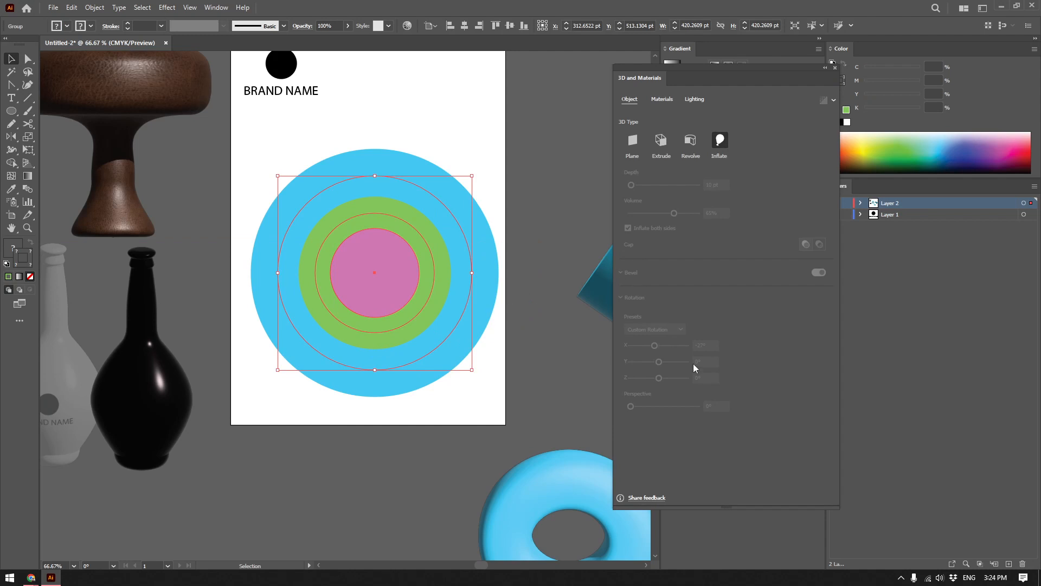
{"action": "mouse_move", "coordinate": [659, 362]}
{"action": "left_mouse_down"}
{"action": "mouse_move", "coordinate": [721, 392]}
{"action": "mouse_move", "coordinate": [653, 353]}
{"action": "mouse_move", "coordinate": [670, 350]}
{"action": "left_mouse_up"}
{"action": "left_click_drag", "start_coordinate": [631, 185], "coordinate": [641, 184]}
Try a lower volume and a freehand rotation on the inflated group, and undo the changes.
{"action": "mouse_move", "coordinate": [689, 212]}
{"action": "left_mouse_down"}
{"action": "mouse_move", "coordinate": [591, 215]}
{"action": "mouse_move", "coordinate": [677, 207]}
{"action": "left_mouse_up"}
{"action": "left_click_drag", "start_coordinate": [363, 269], "coordinate": [454, 251]}
{"action": "key", "text": "ctrl+z"}
{"action": "key", "text": "ctrl+z"}
{"action": "key", "text": "ctrl+z"}
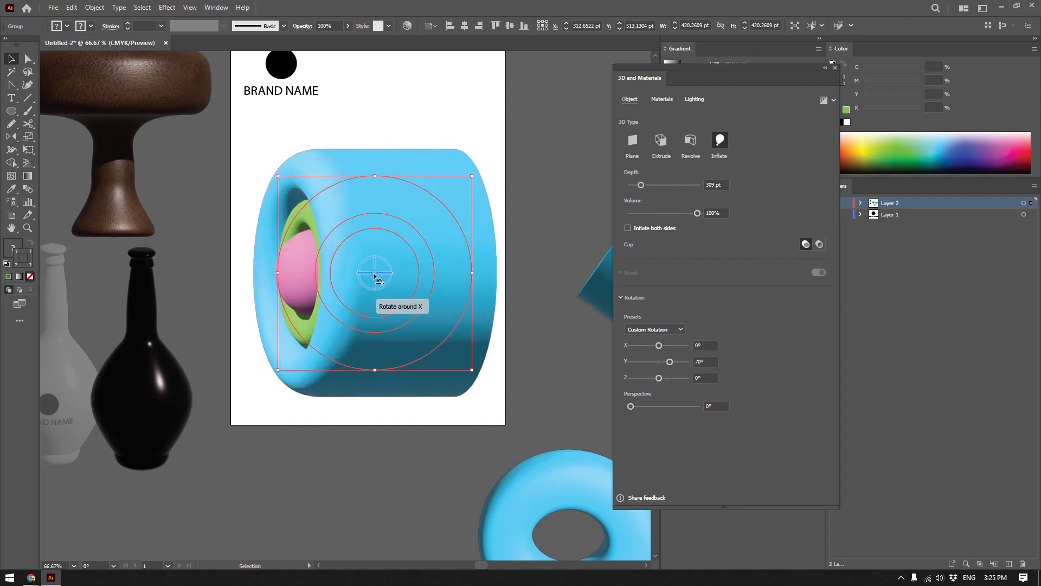
Set the inflated group's Y rotation to 30° and move it below the artboard, beside the blue ring.
{"action": "left_click", "coordinate": [662, 362]}
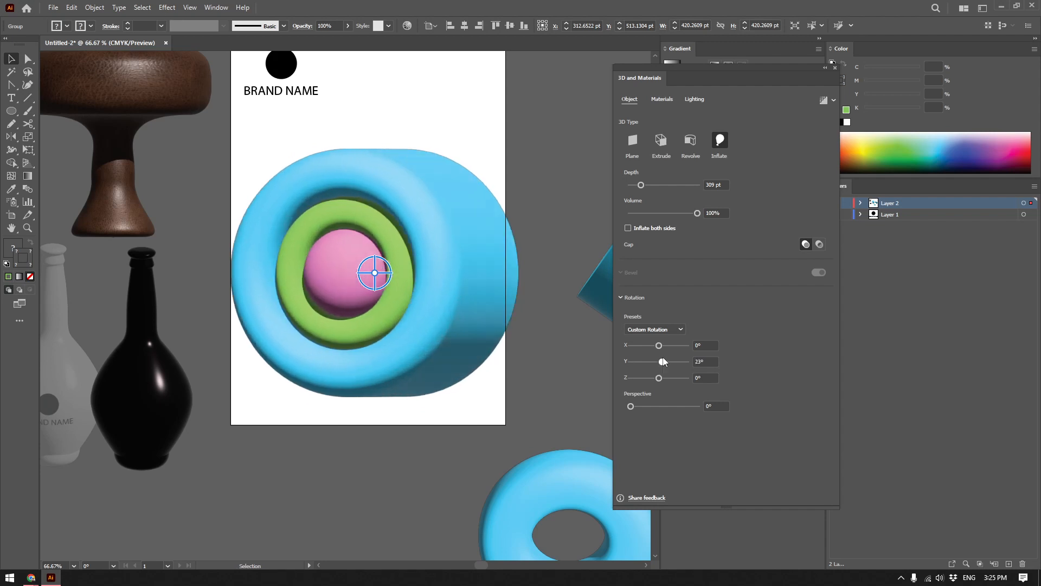
{"action": "key", "text": "alt+v"}
{"action": "key", "text": "Escape"}
{"action": "scroll", "coordinate": [402, 282], "scroll_direction": "down", "scroll_amount": 1}
{"action": "left_click_drag", "start_coordinate": [402, 281], "coordinate": [369, 463]}
{"action": "scroll", "coordinate": [409, 307], "scroll_direction": "up", "scroll_amount": 1}
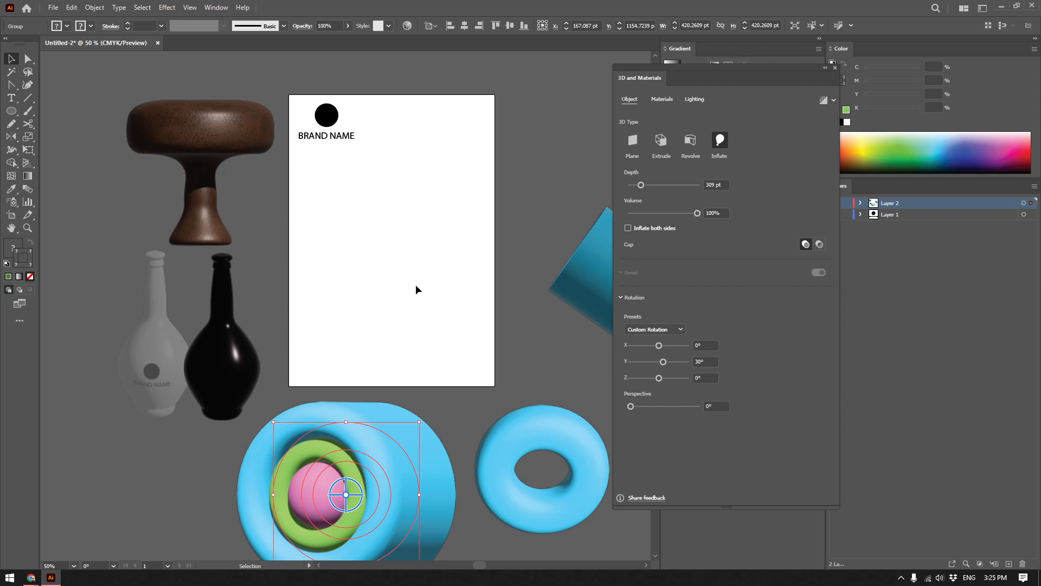
Draw a pink circle about 374 pt in diameter in the middle of the artboard.
{"action": "left_click", "coordinate": [11, 111]}
{"action": "left_click_drag", "start_coordinate": [333, 206], "coordinate": [462, 336]}
{"action": "key", "text": "ctrl+equal"}
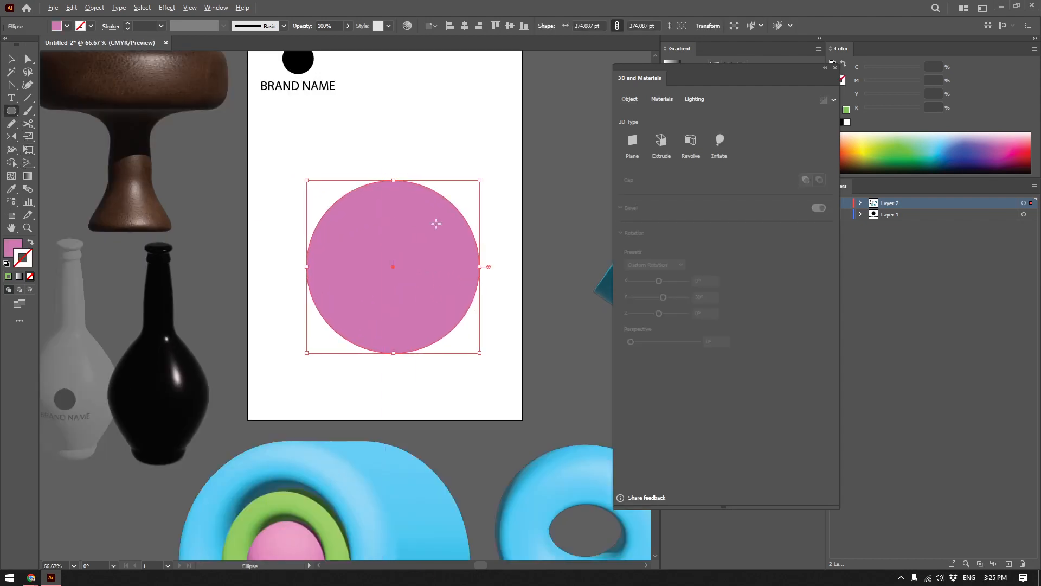
{"action": "scroll", "coordinate": [385, 263], "scroll_direction": "up", "scroll_amount": 2}
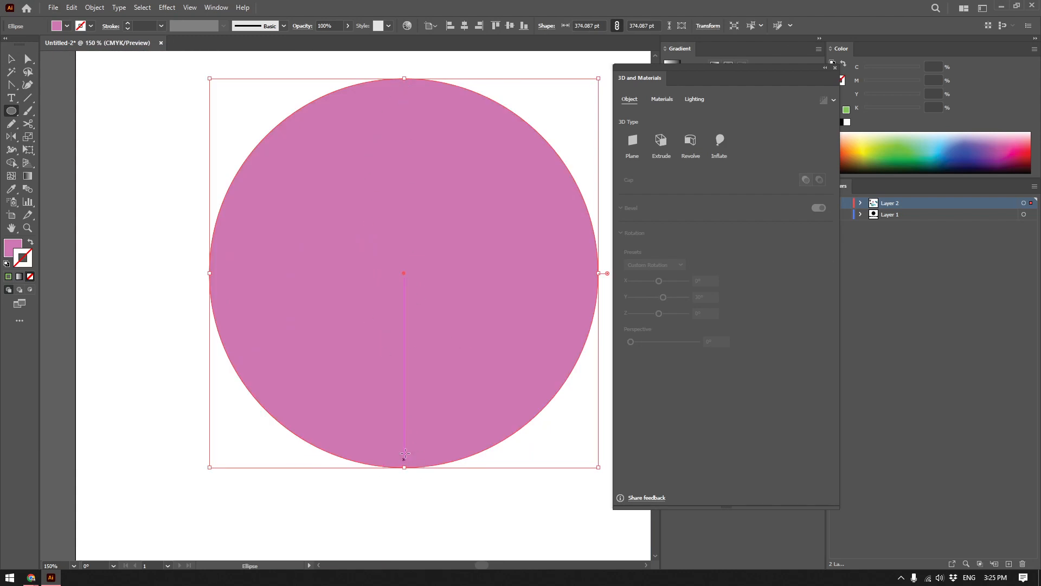
{"action": "scroll", "coordinate": [402, 396], "scroll_direction": "down", "scroll_amount": 1}
{"action": "left_click", "coordinate": [13, 251]}
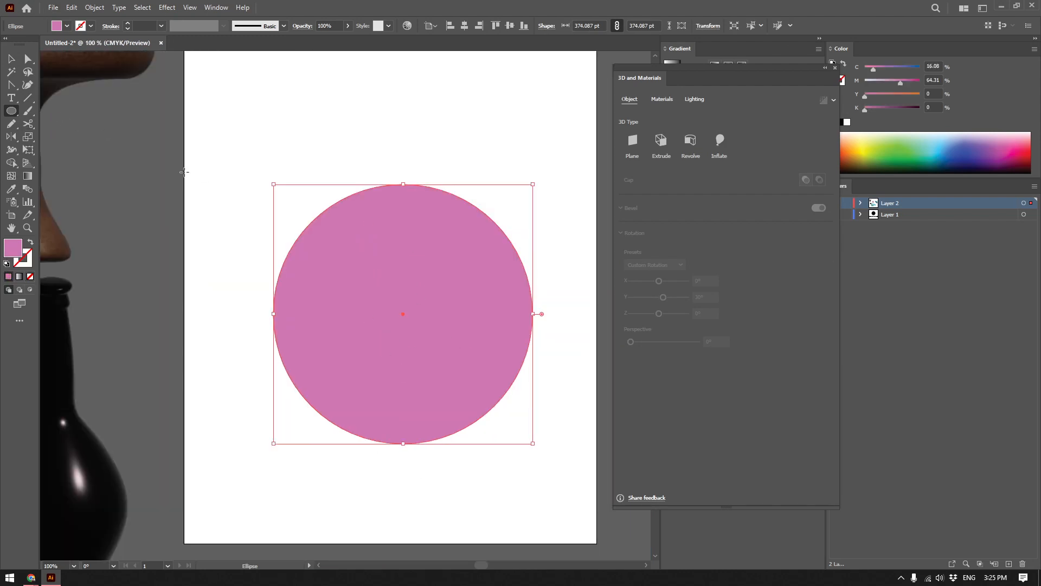
{"action": "key", "text": "p"}
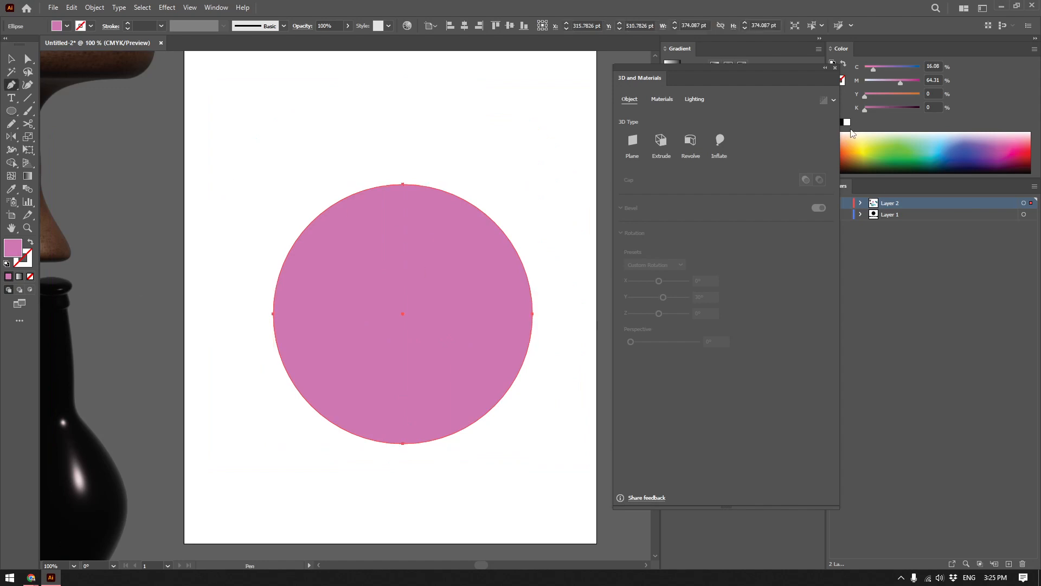
{"action": "left_click", "coordinate": [846, 123]}
{"action": "key", "text": "ctrl+z"}
{"action": "key", "text": "v"}
{"action": "left_click", "coordinate": [452, 132]}
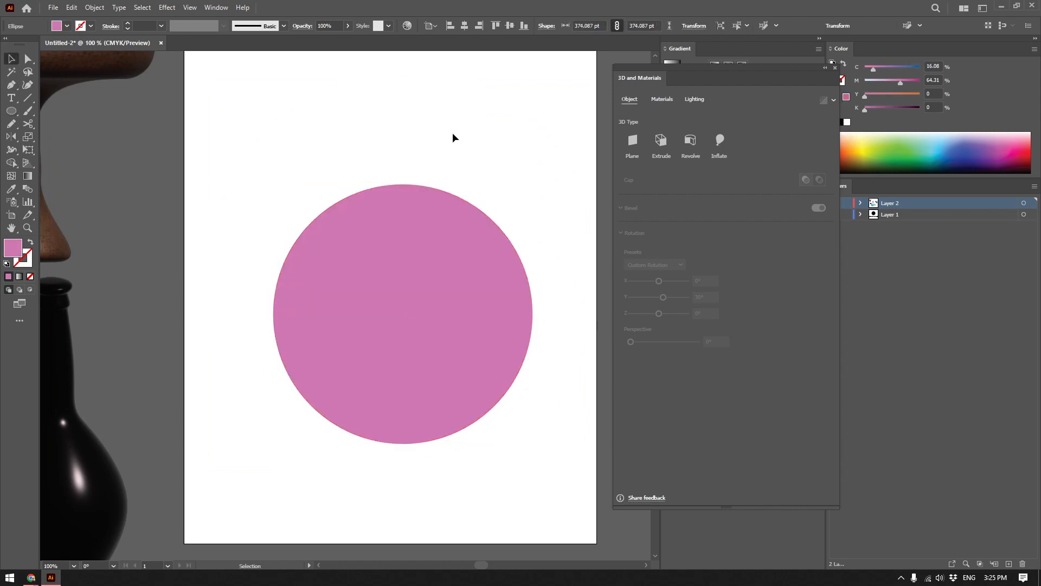
Draw a thin black-filled vertical strip with the Pen tool through the middle of the pink circle, from its top to its bottom.
{"action": "key", "text": "p"}
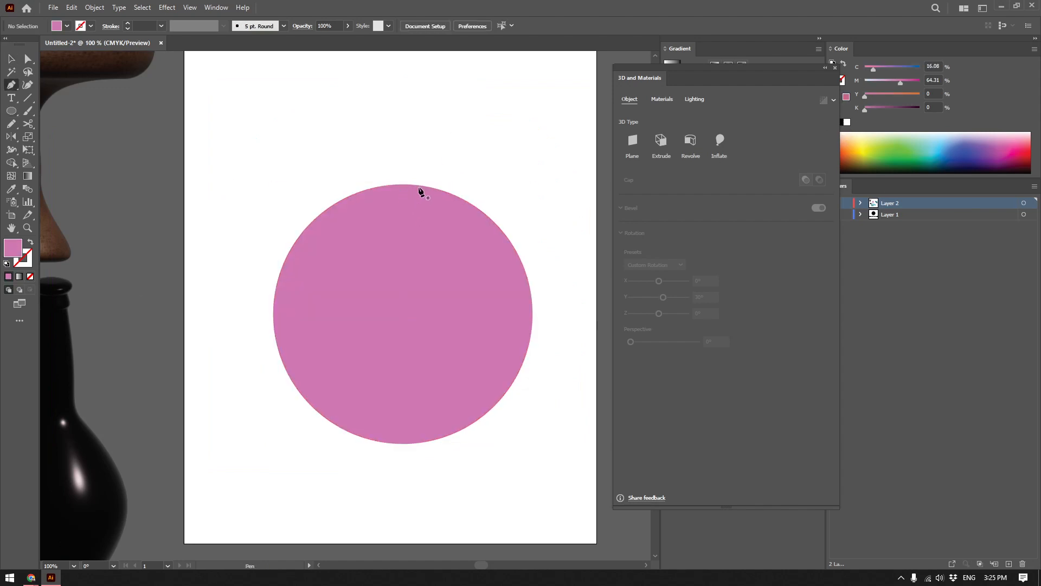
{"action": "left_click", "coordinate": [843, 124]}
{"action": "scroll", "coordinate": [395, 198], "scroll_direction": "up", "scroll_amount": 1}
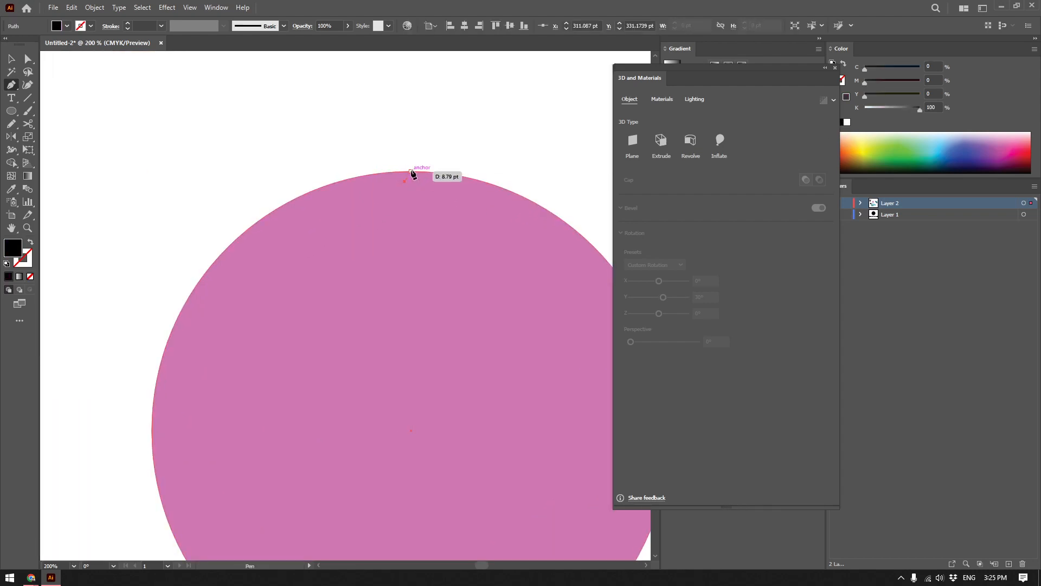
{"action": "left_click", "coordinate": [410, 174]}
{"action": "scroll", "coordinate": [418, 191], "scroll_direction": "down", "scroll_amount": 5}
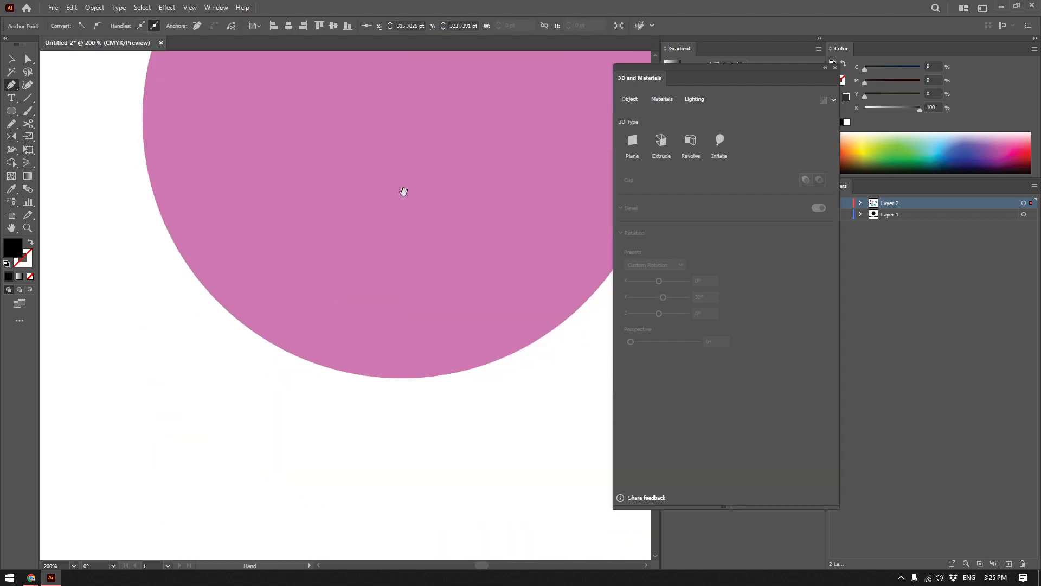
{"action": "left_click", "coordinate": [405, 375]}
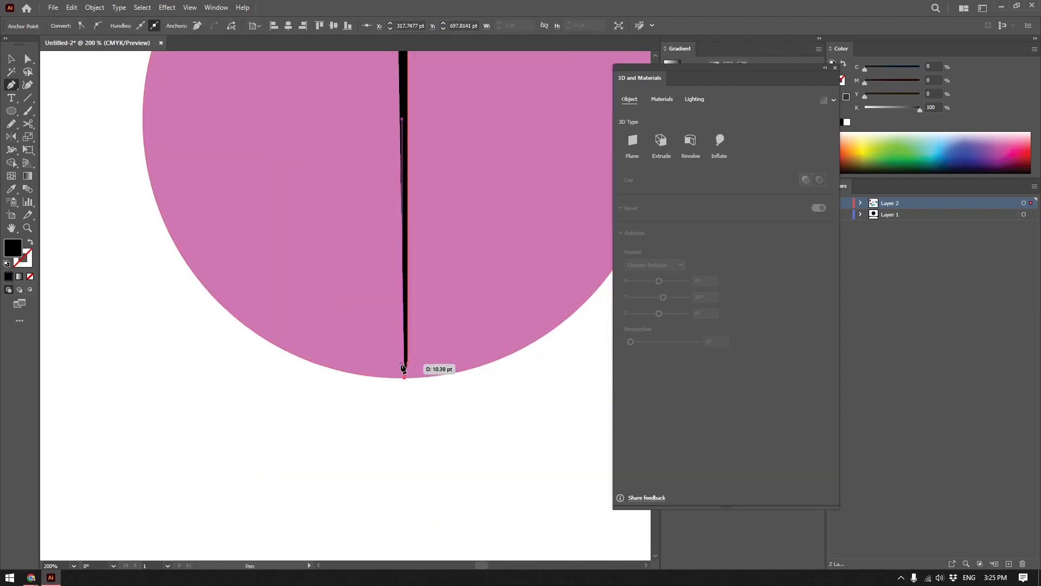
{"action": "scroll", "coordinate": [411, 252], "scroll_direction": "up", "scroll_amount": 5}
{"action": "left_click", "coordinate": [382, 120]}
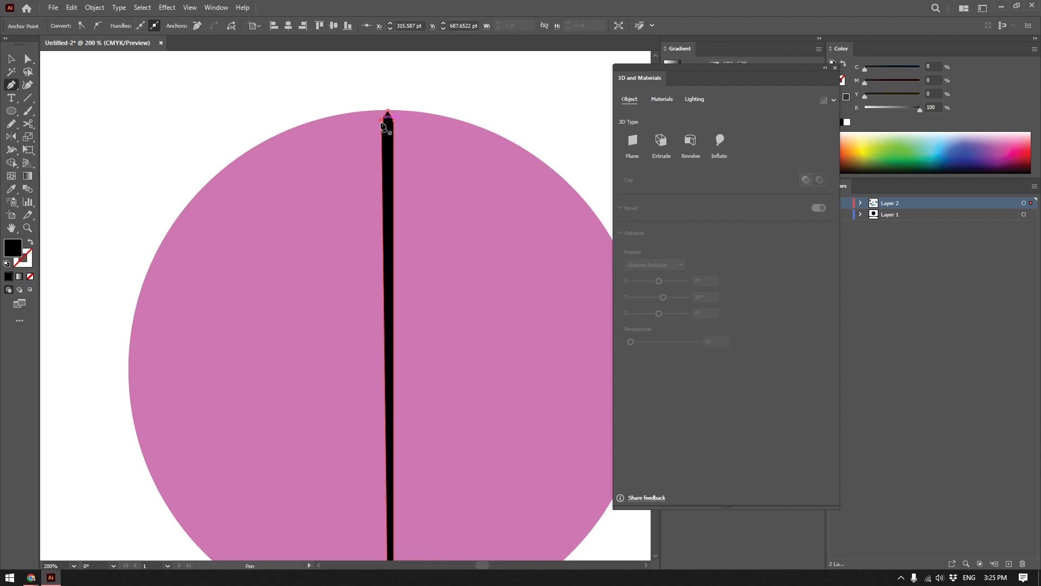
{"action": "key", "text": "ctrl+minus"}
{"action": "key", "text": "ctrl+minus"}
Group the pink circle with the black strip and shift the group slightly up and left on the artboard.
{"action": "left_click", "coordinate": [553, 468]}
{"action": "left_click_drag", "start_coordinate": [453, 352], "coordinate": [413, 382]}
{"action": "left_click", "coordinate": [366, 231]}
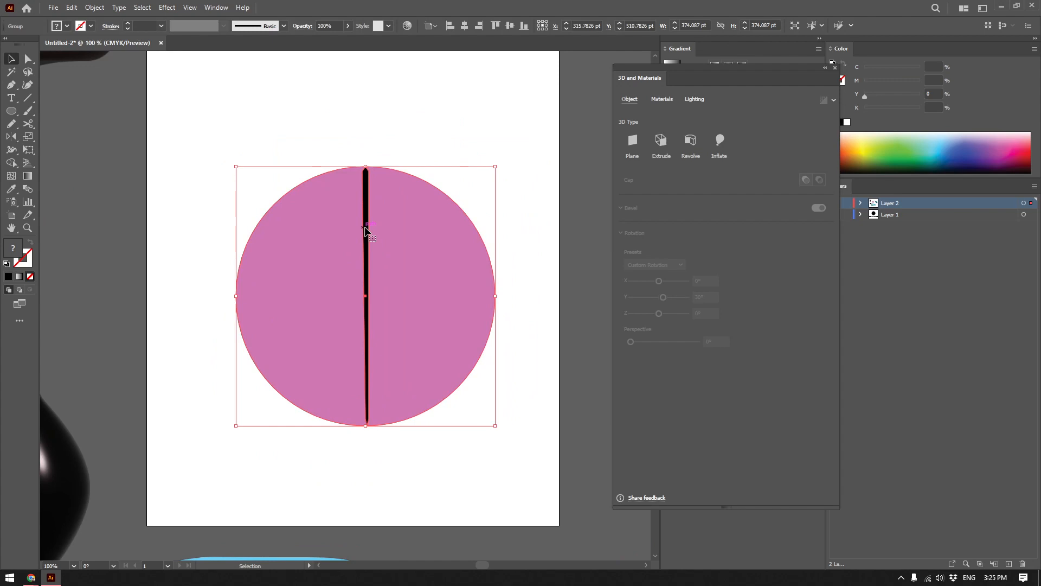
{"action": "left_click", "coordinate": [512, 174]}
{"action": "left_click_drag", "start_coordinate": [442, 253], "coordinate": [382, 222]}
{"action": "left_click", "coordinate": [494, 298]}
{"action": "left_click", "coordinate": [292, 291]}
Inflate the group with a depth of 81 pt, 45% volume, and a rotation of 14° on X and 80° on Y.
{"action": "left_click", "coordinate": [719, 141]}
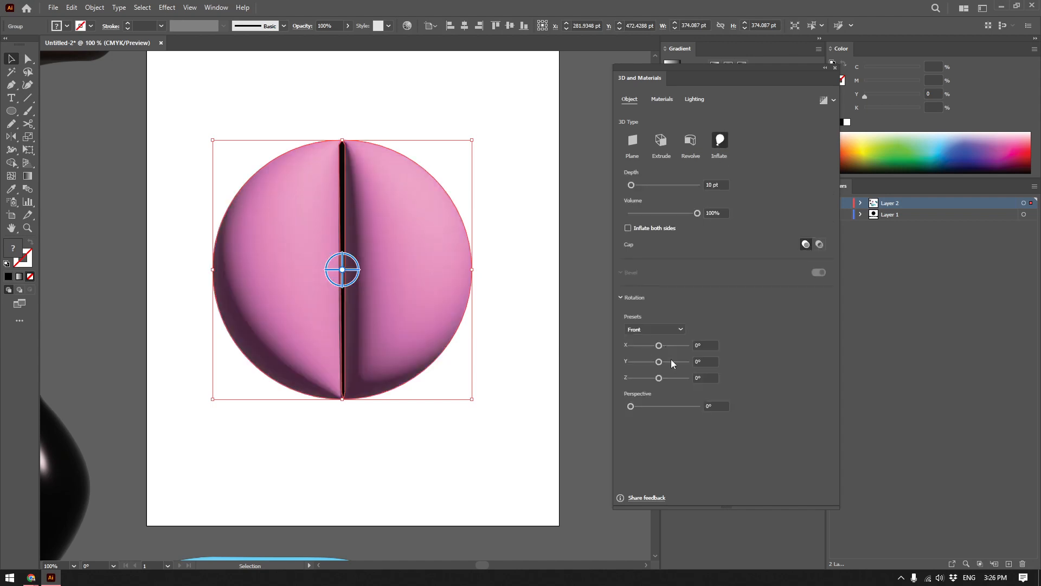
{"action": "mouse_move", "coordinate": [658, 362]}
{"action": "left_mouse_down"}
{"action": "mouse_move", "coordinate": [672, 362]}
{"action": "mouse_move", "coordinate": [653, 343]}
{"action": "mouse_move", "coordinate": [656, 363]}
{"action": "left_mouse_up"}
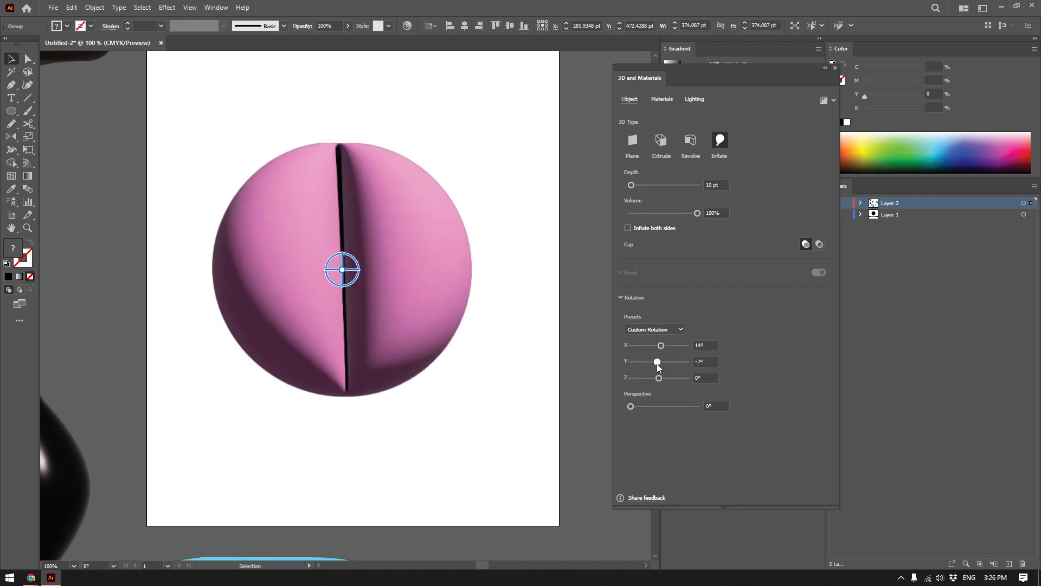
{"action": "left_click_drag", "start_coordinate": [643, 182], "coordinate": [662, 214]}
{"action": "left_click_drag", "start_coordinate": [657, 361], "coordinate": [671, 361]}
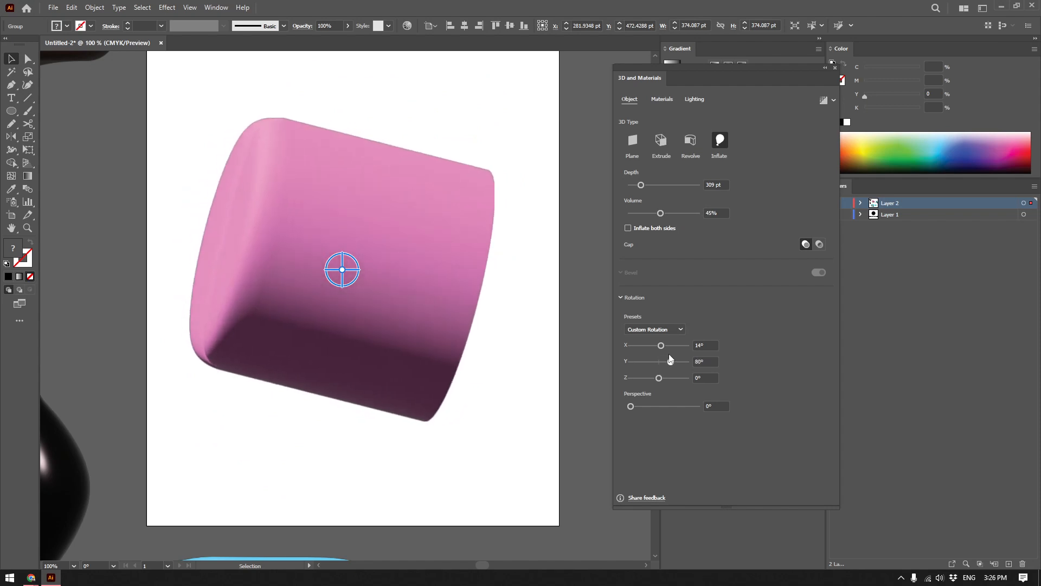
{"action": "left_click_drag", "start_coordinate": [640, 183], "coordinate": [633, 185]}
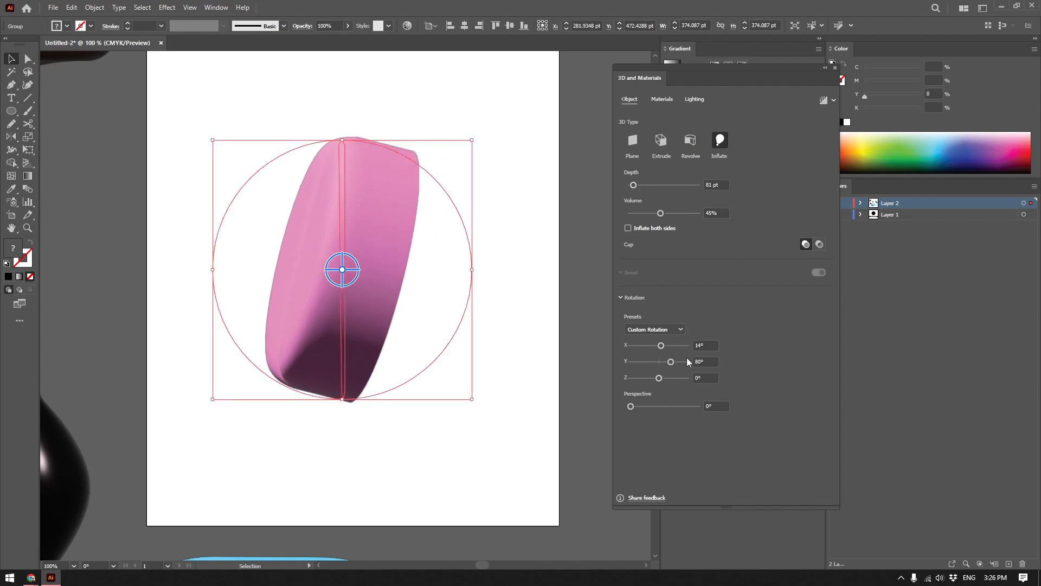
Apply the Isometric Top rotation preset to the inflated pill and deselect it.
{"action": "left_click", "coordinate": [654, 329]}
{"action": "left_click", "coordinate": [662, 528]}
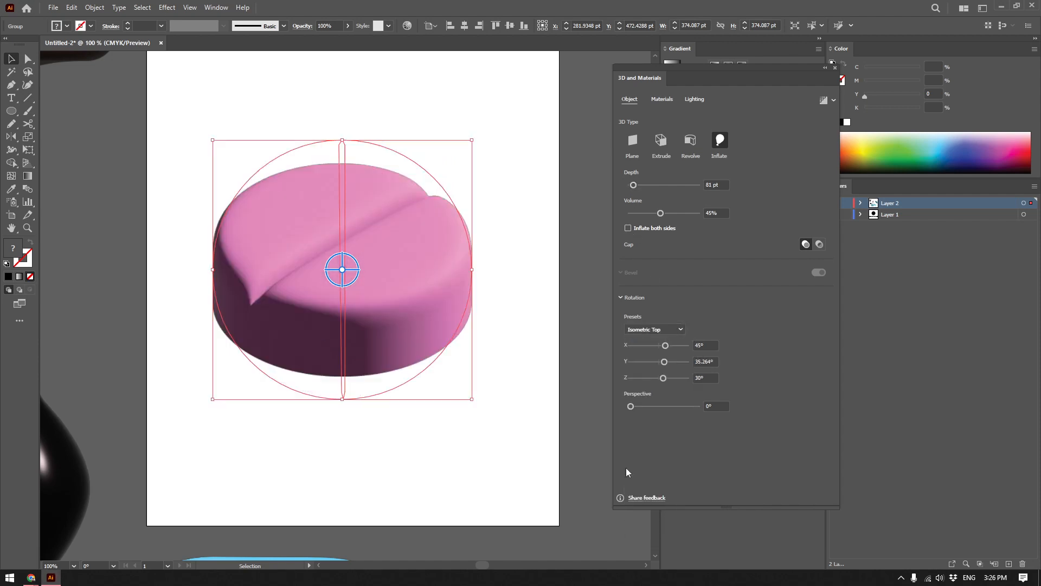
{"action": "left_click", "coordinate": [515, 324]}
Apply the Oxford Fabric material from Adobe Substance Materials to the inflated pink pill.
{"action": "left_click", "coordinate": [661, 99]}
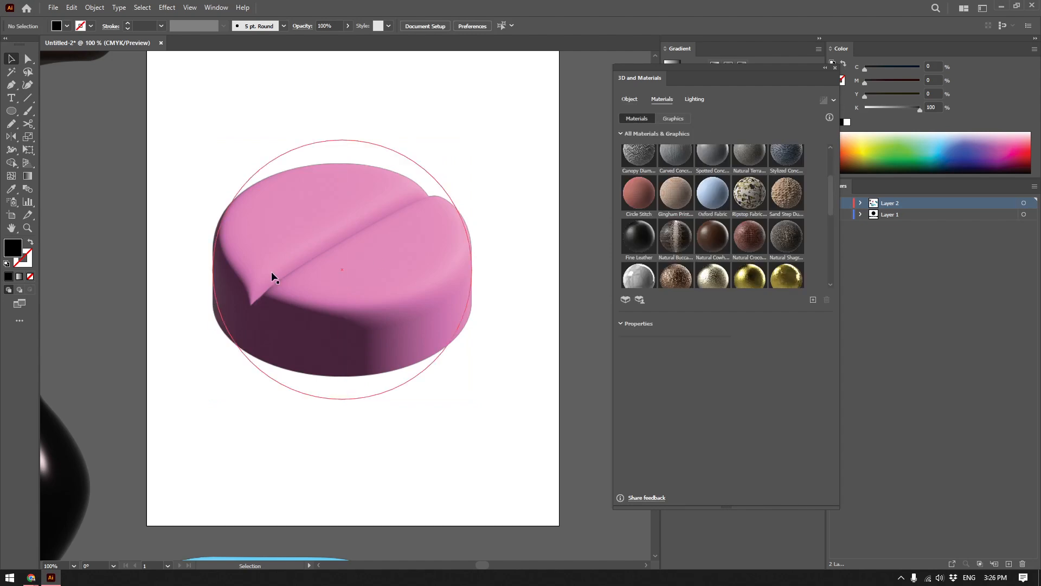
{"action": "scroll", "coordinate": [721, 271], "scroll_direction": "down", "scroll_amount": 1}
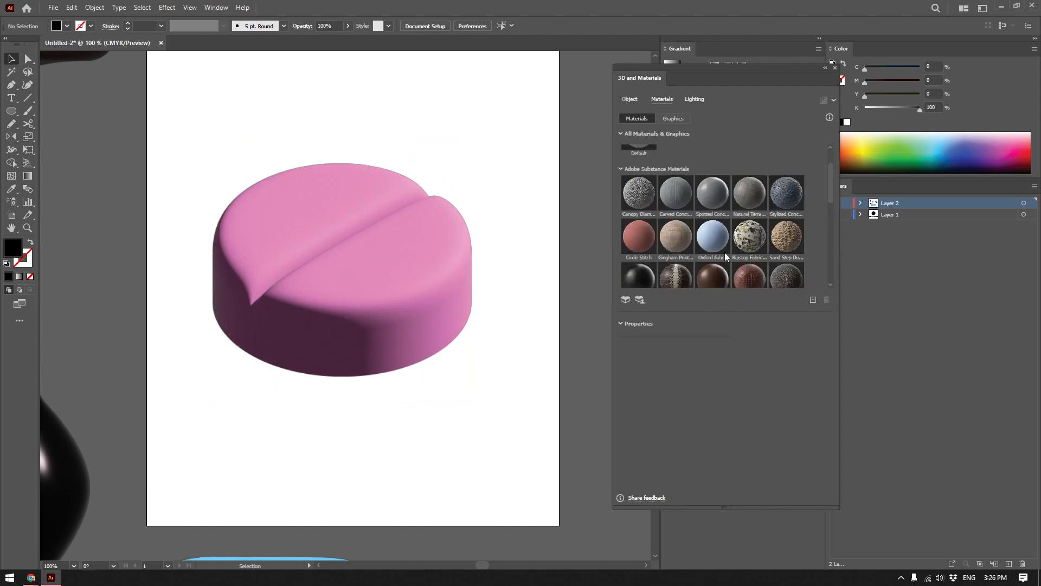
{"action": "left_click", "coordinate": [717, 242]}
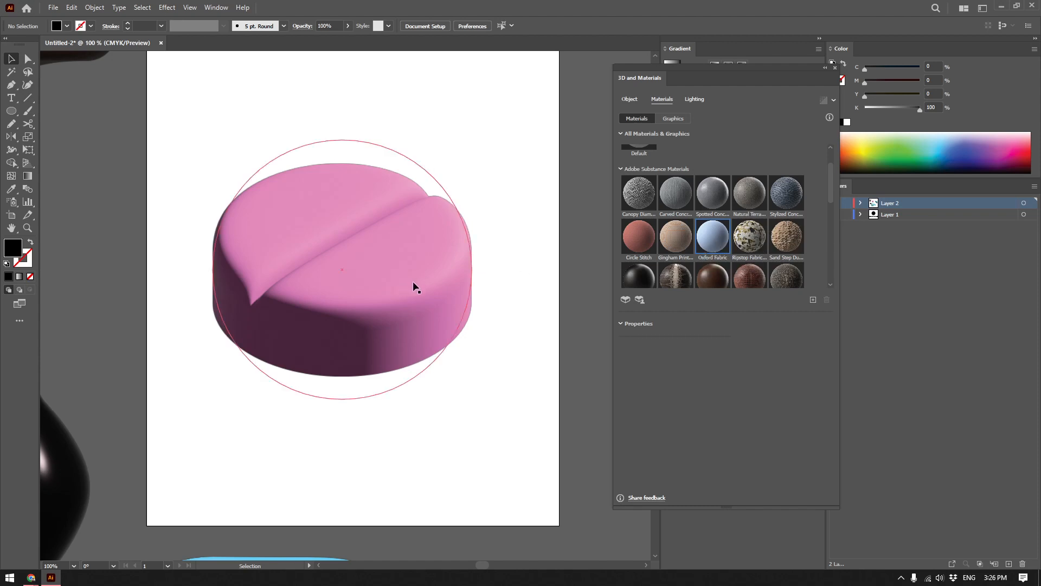
{"action": "left_click_drag", "start_coordinate": [424, 287], "coordinate": [471, 285]}
{"action": "left_click", "coordinate": [472, 286]}
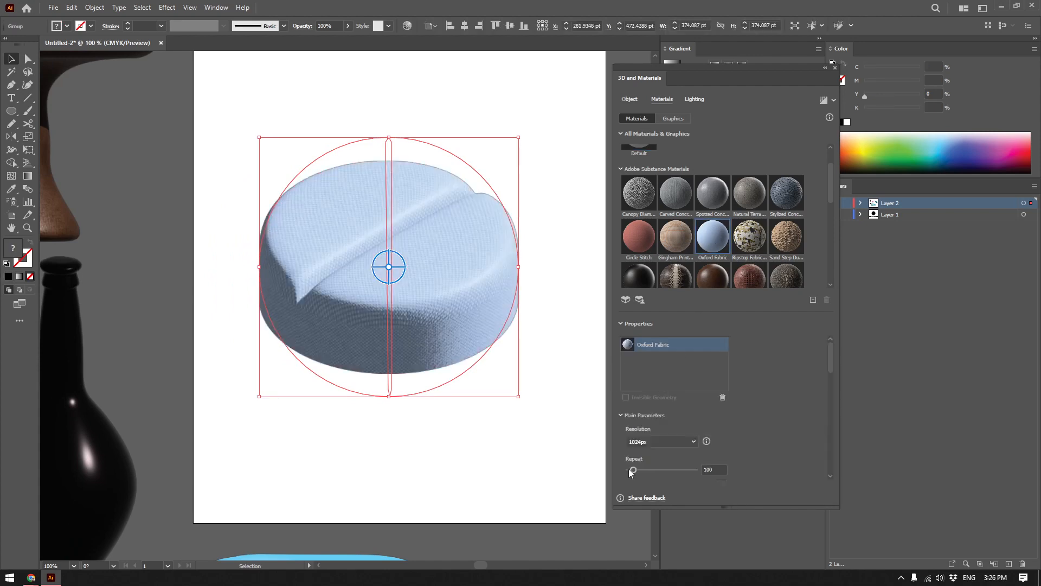
Set the Oxford Fabric's Repeat to 818, Warp Yarn Roughness to 0.32 and Warp Yarn Metallic to 0.54.
{"action": "left_click_drag", "start_coordinate": [649, 470], "coordinate": [663, 470]}
{"action": "left_click", "coordinate": [714, 469]}
{"action": "double_click", "coordinate": [714, 469]}
{"action": "type", "text": "100"}
{"action": "scroll", "coordinate": [775, 445], "scroll_direction": "down", "scroll_amount": 4}
{"action": "scroll", "coordinate": [761, 407], "scroll_direction": "up", "scroll_amount": 4}
{"action": "left_click", "coordinate": [683, 470]}
{"action": "scroll", "coordinate": [716, 457], "scroll_direction": "down", "scroll_amount": 4}
{"action": "left_click", "coordinate": [651, 453]}
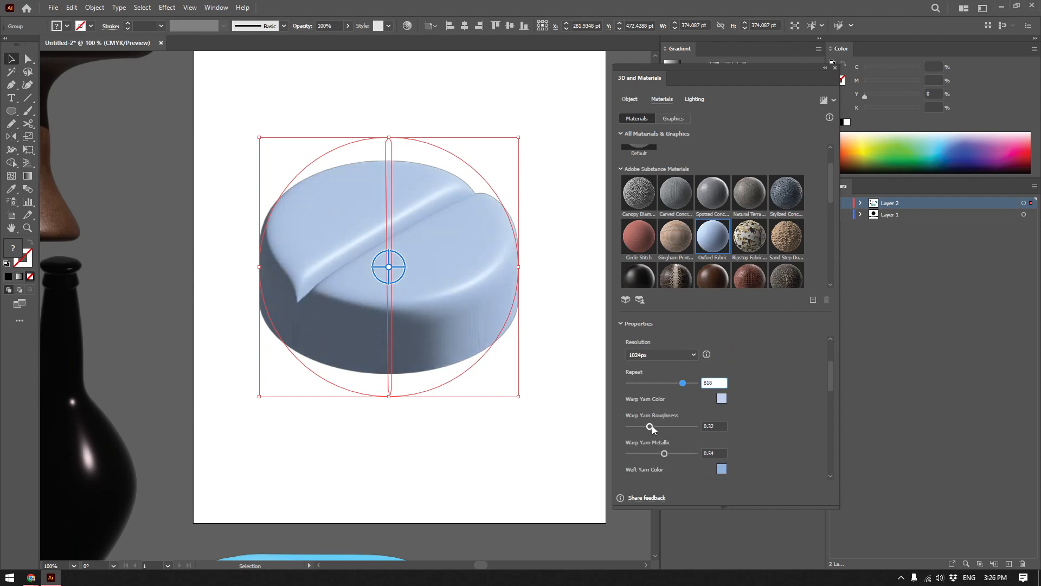
Reselect the pill and lower its Oxford Fabric Repeat value so the weave is coarser.
{"action": "left_click", "coordinate": [523, 406]}
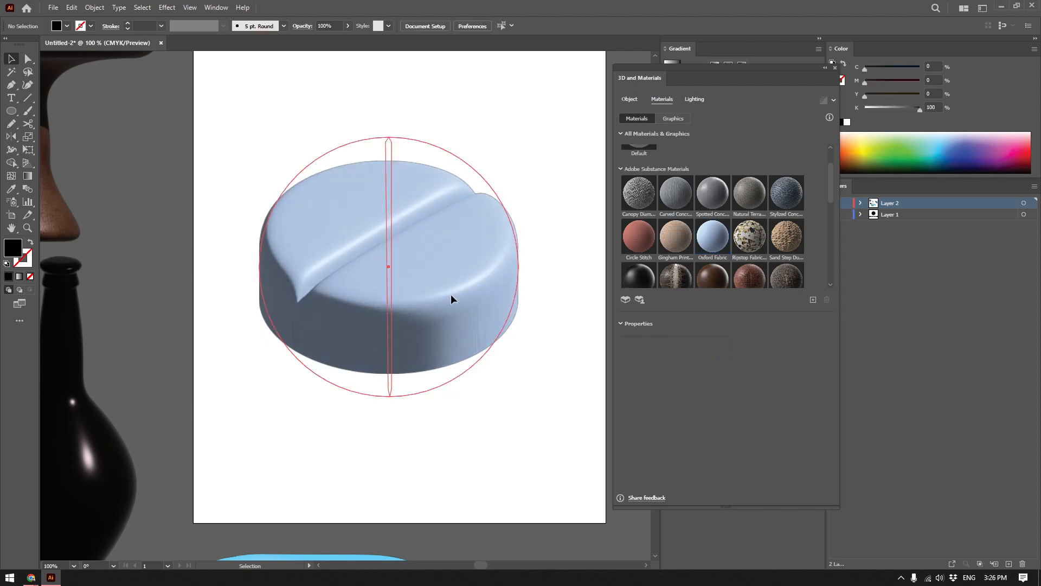
{"action": "left_click_drag", "start_coordinate": [438, 345], "coordinate": [465, 391]}
{"action": "left_click", "coordinate": [465, 391]}
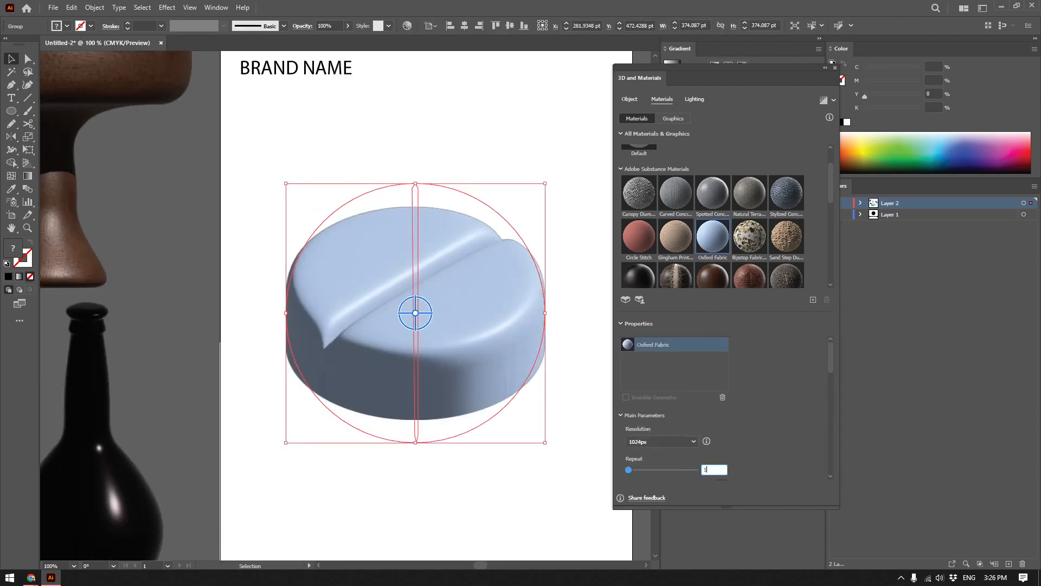
{"action": "left_click", "coordinate": [511, 416]}
Move the fabric-covered pill about 49 pt right and 127 pt down on the artboard.
{"action": "scroll", "coordinate": [511, 416], "scroll_direction": "down", "scroll_amount": 2}
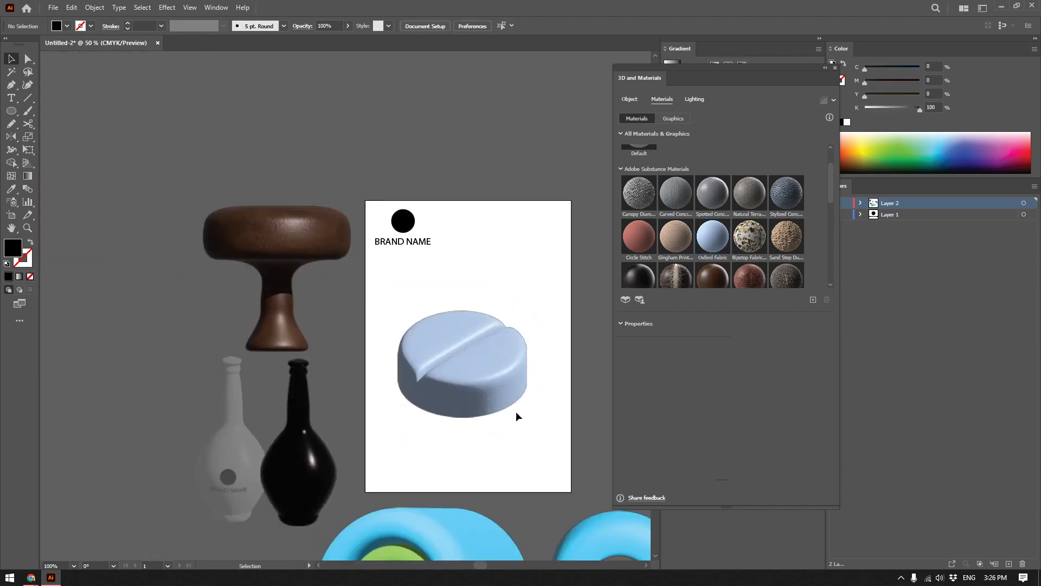
{"action": "left_click_drag", "start_coordinate": [516, 412], "coordinate": [454, 342]}
{"action": "left_click_drag", "start_coordinate": [397, 310], "coordinate": [407, 372]}
{"action": "scroll", "coordinate": [408, 372], "scroll_direction": "up", "scroll_amount": 2}
Review the pill's remaining material parameters, its inflate settings and the rotation presets, and look over the 3D objects around the artboard.
{"action": "scroll", "coordinate": [777, 429], "scroll_direction": "down", "scroll_amount": 5}
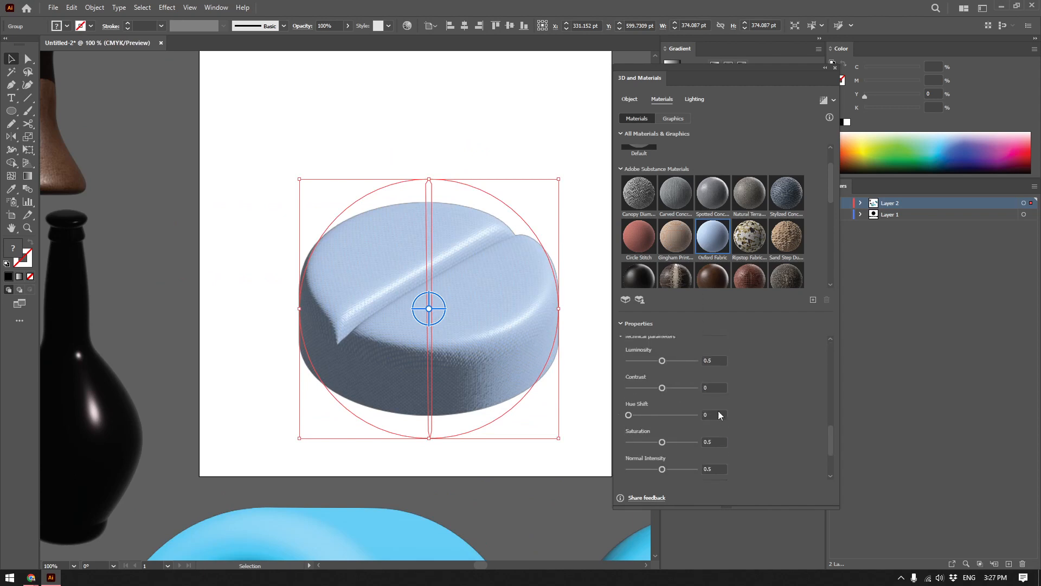
{"action": "left_click", "coordinate": [629, 100]}
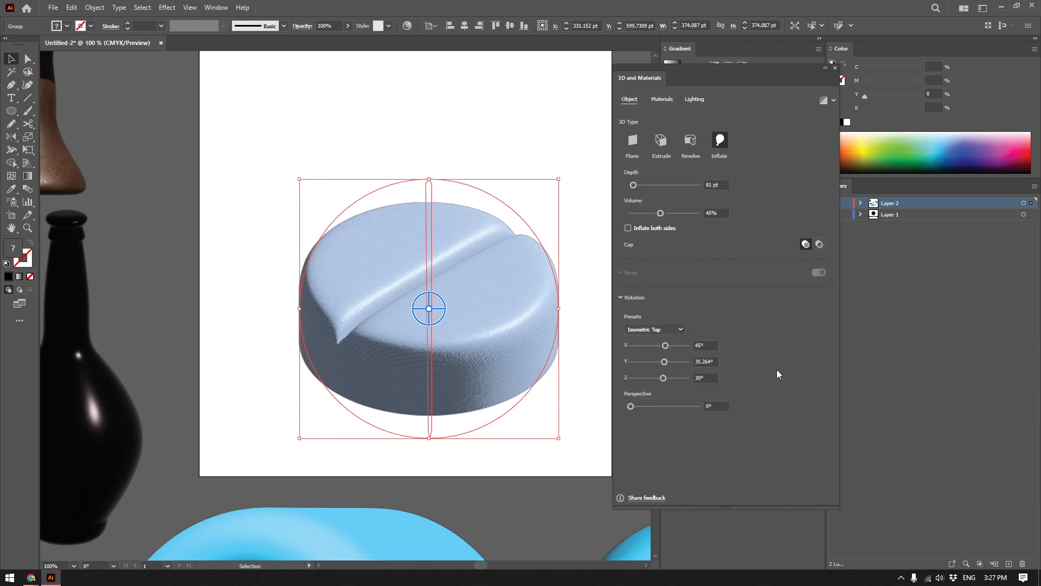
{"action": "left_click", "coordinate": [643, 330]}
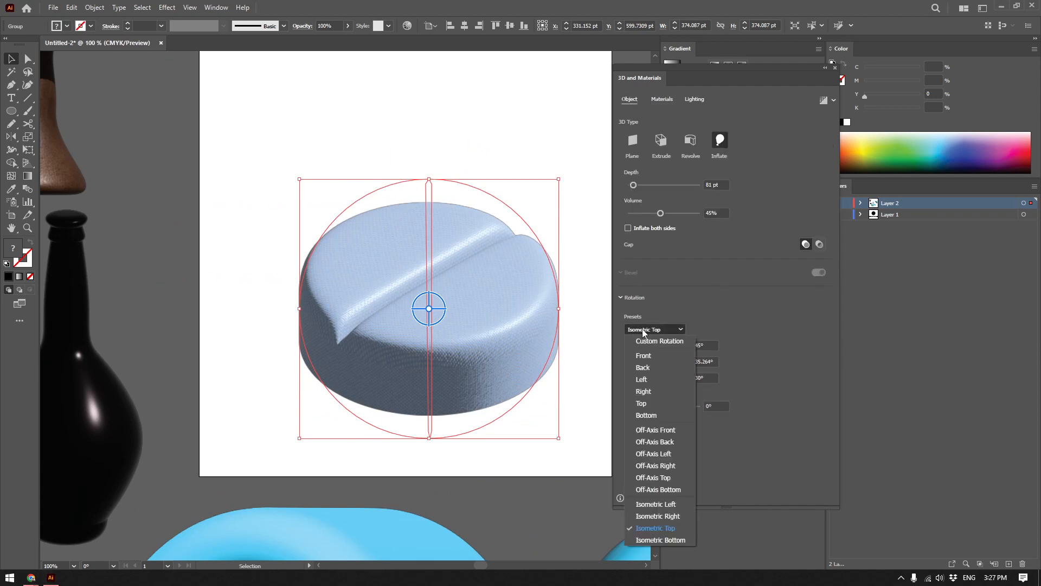
{"action": "left_click", "coordinate": [643, 329]}
{"action": "scroll", "coordinate": [474, 302], "scroll_direction": "down", "scroll_amount": 2}
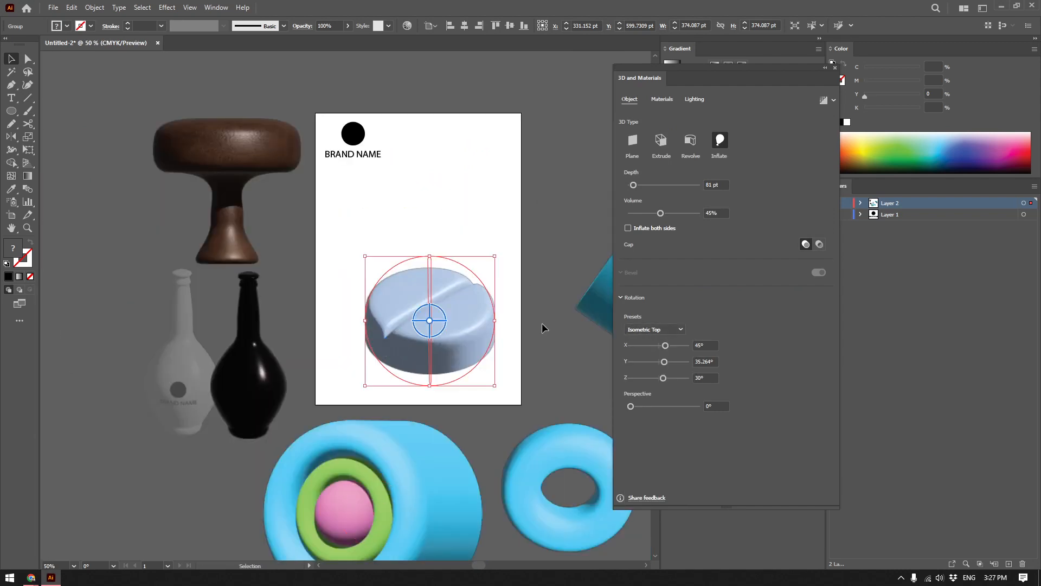
{"action": "left_click_drag", "start_coordinate": [505, 242], "coordinate": [379, 248]}
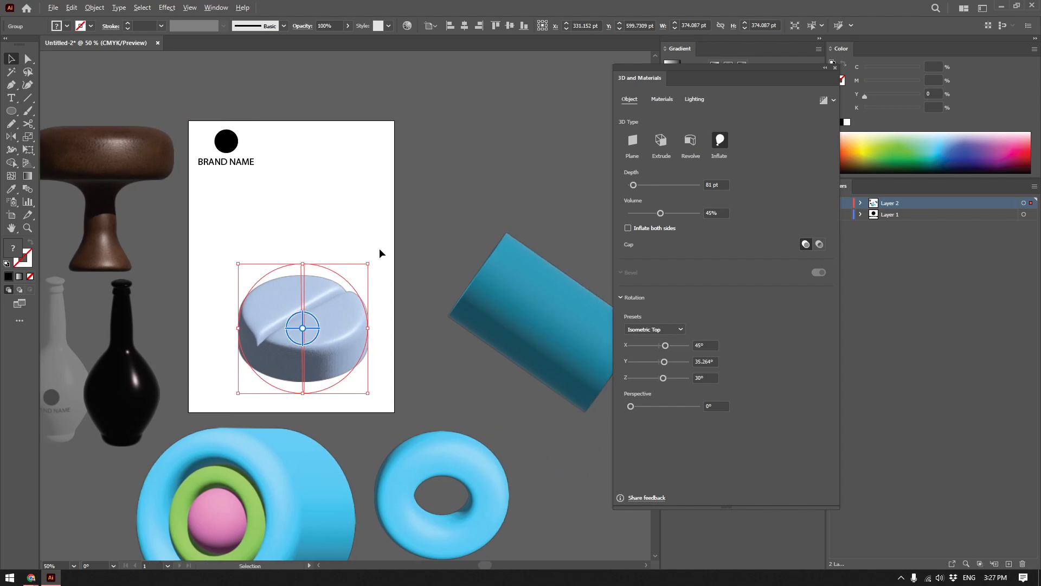
{"action": "scroll", "coordinate": [379, 250], "scroll_direction": "down", "scroll_amount": 1}
{"action": "scroll", "coordinate": [347, 272], "scroll_direction": "up", "scroll_amount": 2}
{"action": "scroll", "coordinate": [358, 312], "scroll_direction": "left", "scroll_amount": 2}
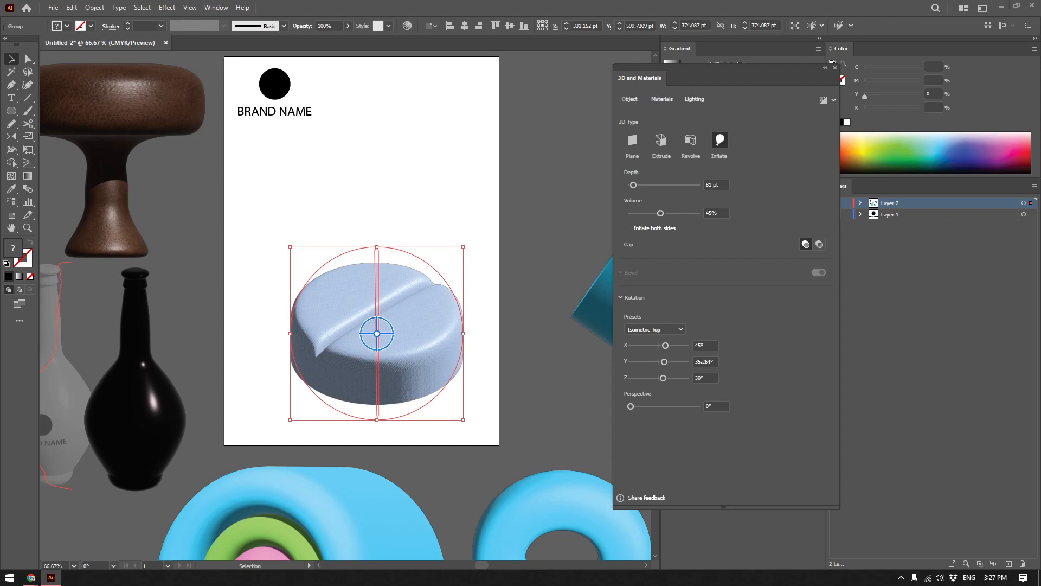
Switch to Chrome, look over the isometric image results and open the Vecteezy isometric room illustration in a new tab.
{"action": "left_click_drag", "start_coordinate": [0, 136], "coordinate": [461, 138]}
{"action": "double_click", "coordinate": [461, 138]}
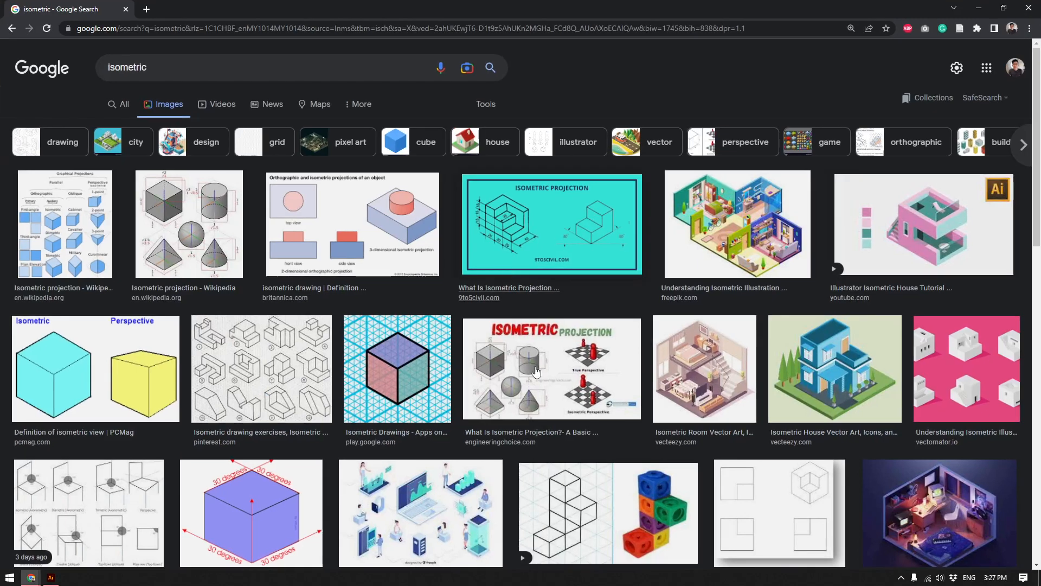
{"action": "scroll", "coordinate": [536, 370], "scroll_direction": "down", "scroll_amount": 1}
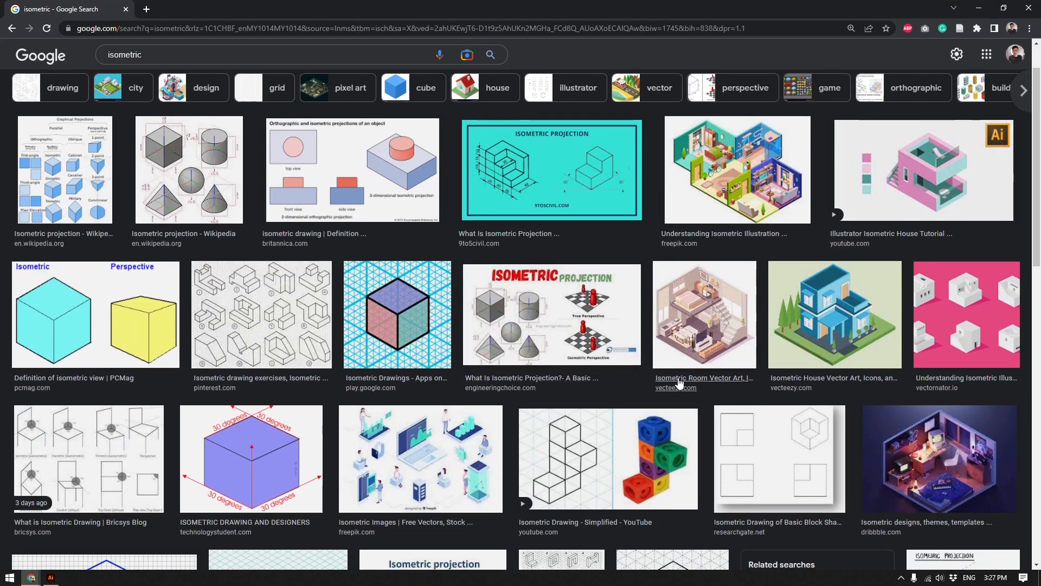
{"action": "left_click", "coordinate": [716, 332]}
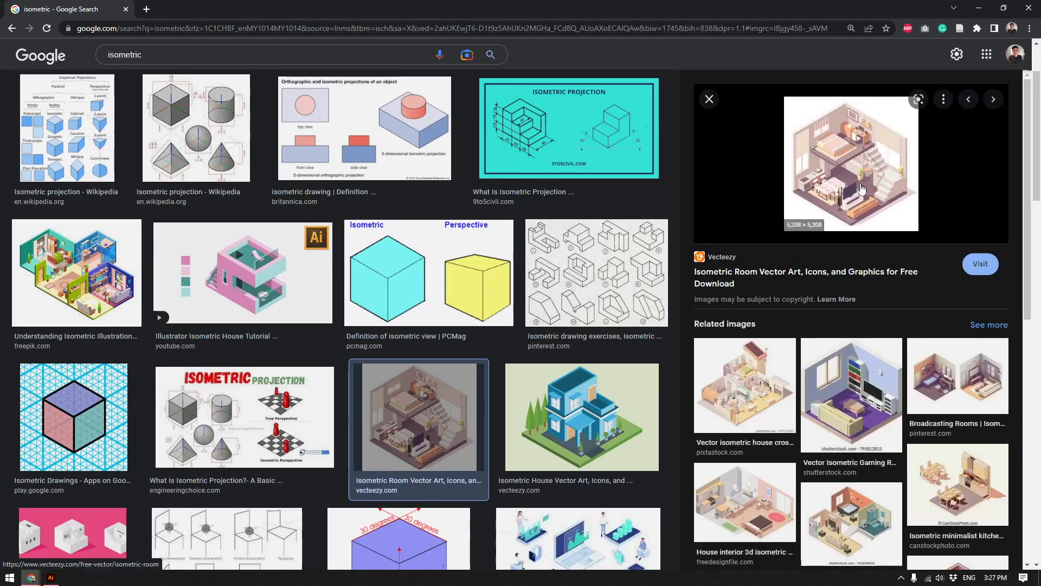
{"action": "left_click", "coordinate": [853, 186]}
{"action": "left_click", "coordinate": [111, 13]}
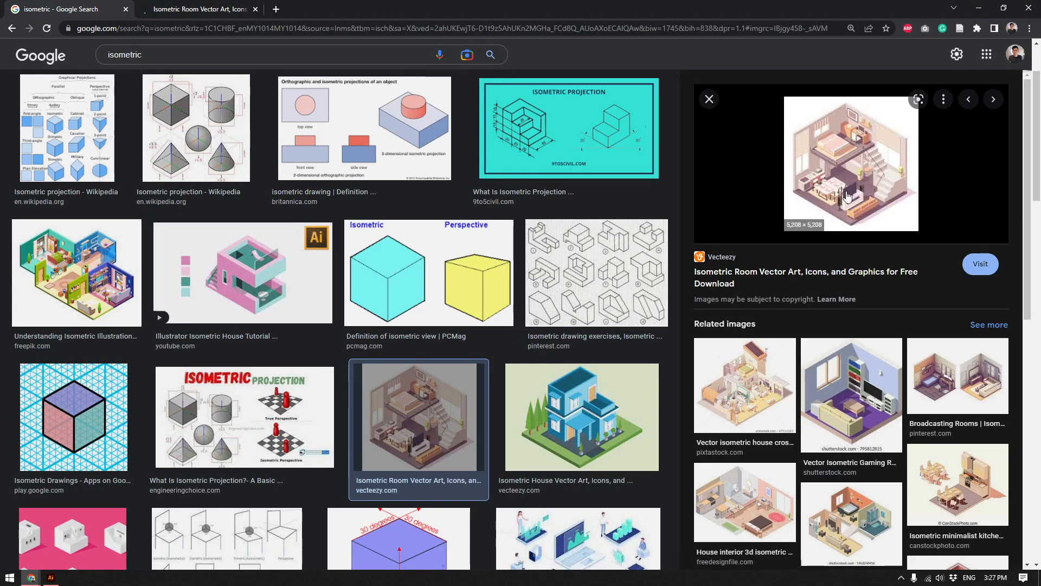
{"action": "scroll", "coordinate": [967, 294], "scroll_direction": "down", "scroll_amount": 2}
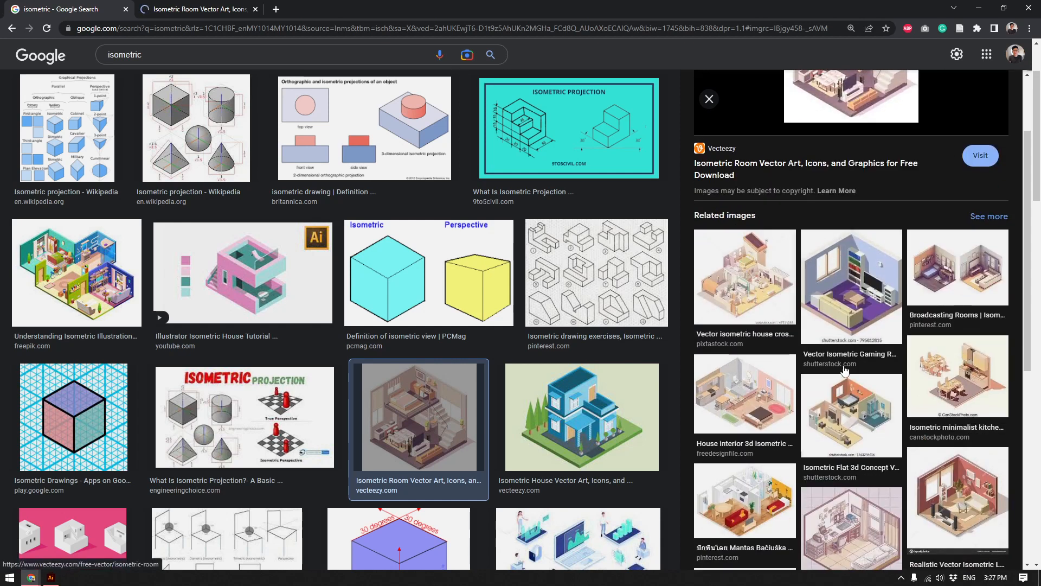
Back in Illustrator, stack two copies of the pill straight above it and place another copy beside the stack.
{"action": "key", "text": "alt+Tab"}
{"action": "left_click_drag", "start_coordinate": [433, 369], "coordinate": [417, 332]}
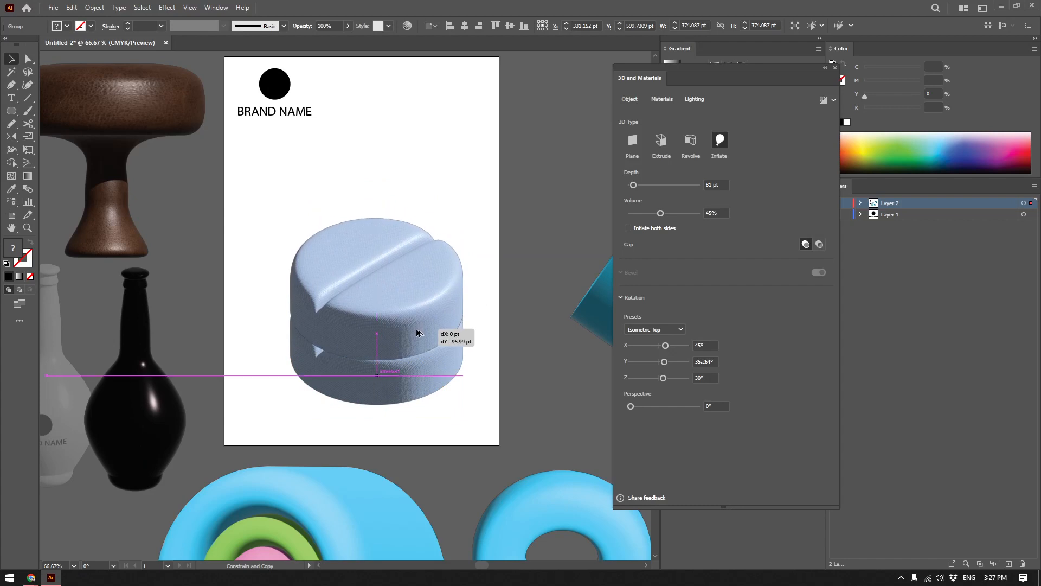
{"action": "left_click_drag", "start_coordinate": [404, 319], "coordinate": [408, 281]}
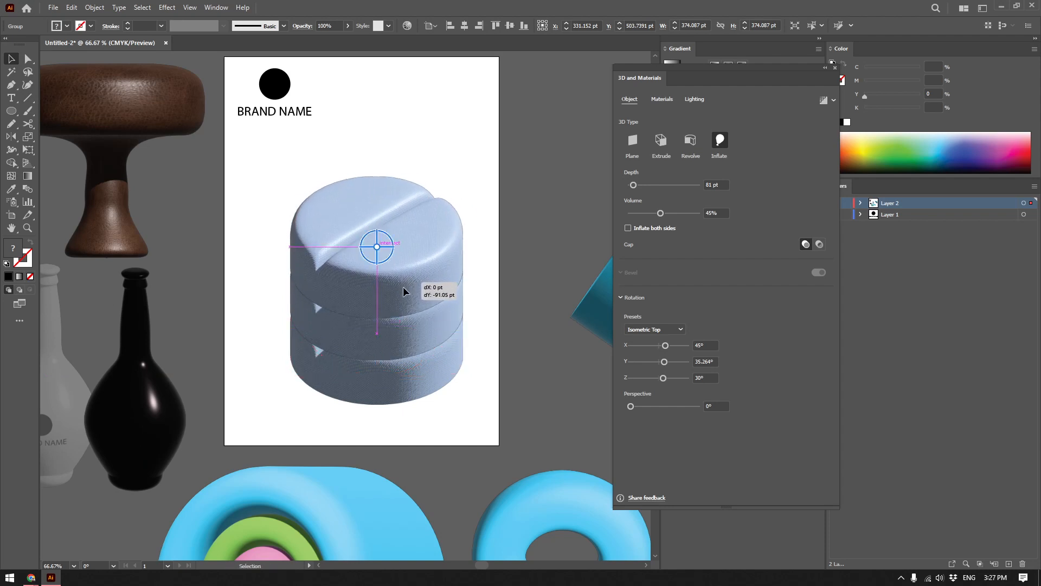
{"action": "left_click_drag", "start_coordinate": [407, 382], "coordinate": [584, 373]}
{"action": "left_click_drag", "start_coordinate": [584, 374], "coordinate": [436, 282]}
{"action": "key", "text": "alt+v"}
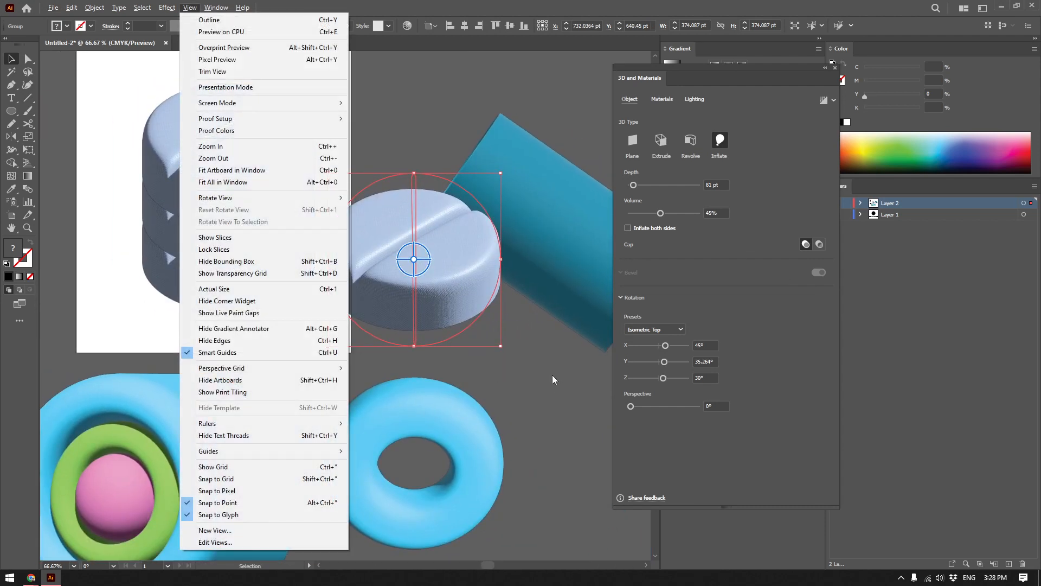
Switch back to Chrome and look over the related isometric room images.
{"action": "key", "text": "alt+Tab"}
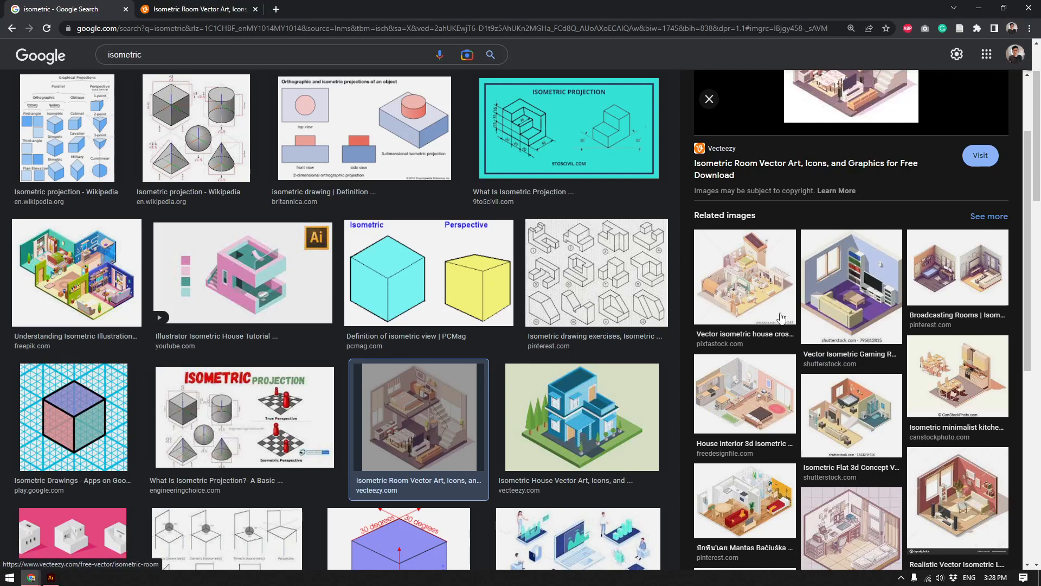
{"action": "scroll", "coordinate": [804, 315], "scroll_direction": "down", "scroll_amount": 5}
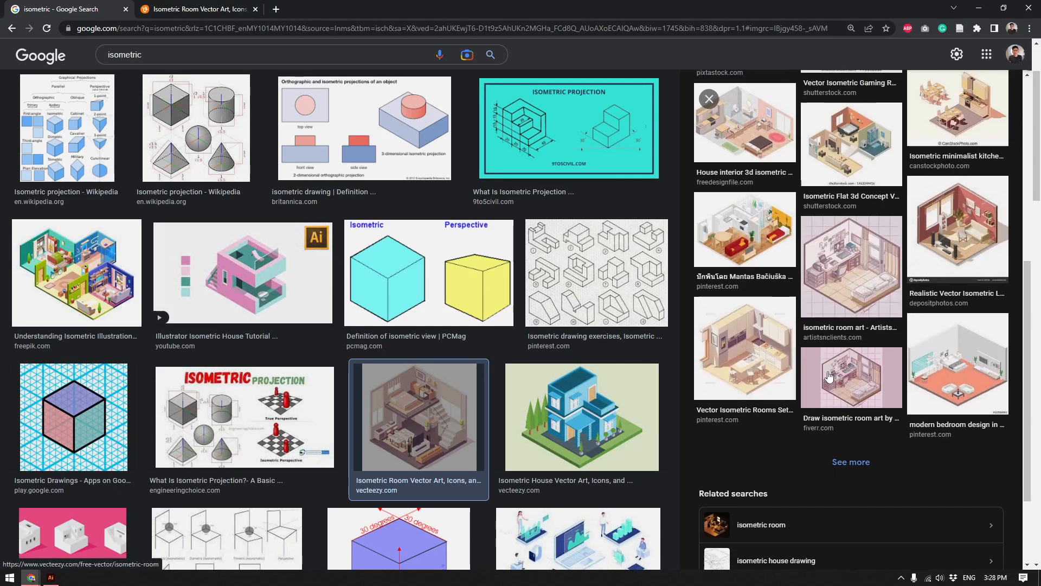
{"action": "scroll", "coordinate": [854, 315], "scroll_direction": "up", "scroll_amount": 5}
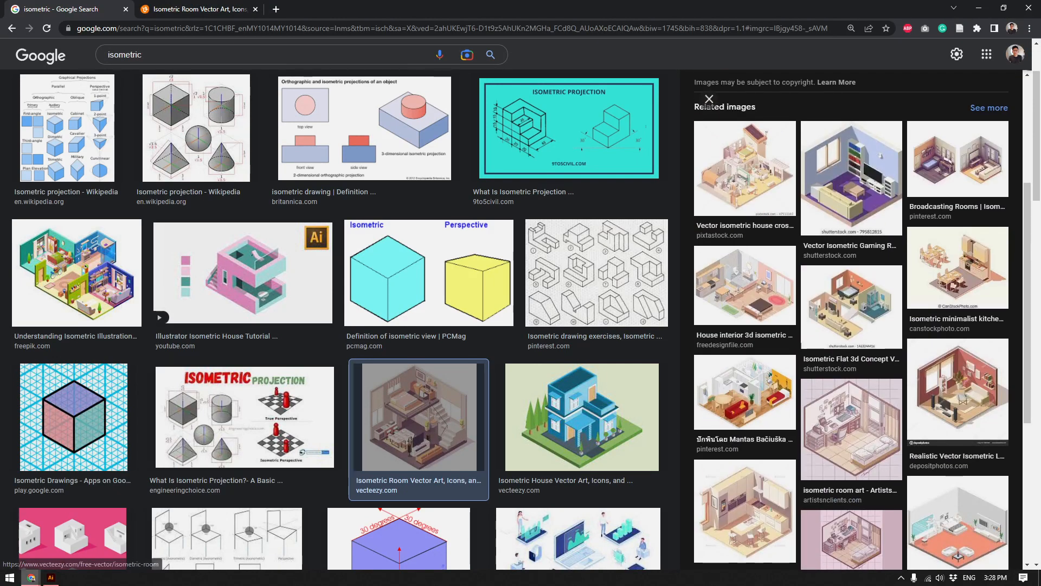
Return to Illustrator, try stacking a copy on the separate pill, and undo it.
{"action": "key", "text": "alt+Tab"}
{"action": "left_click_drag", "start_coordinate": [437, 282], "coordinate": [473, 336]}
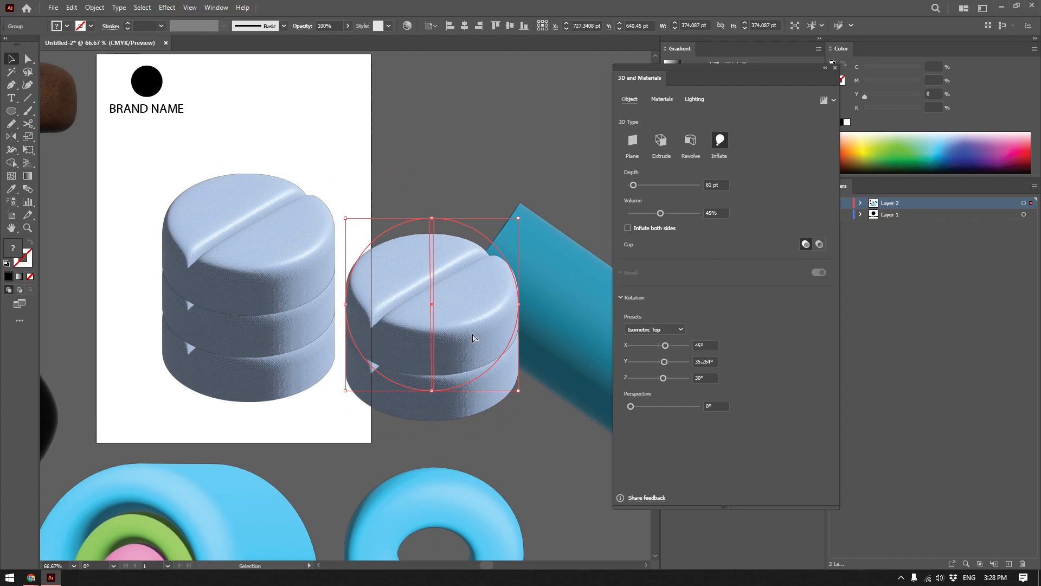
{"action": "key", "text": "ctrl+z"}
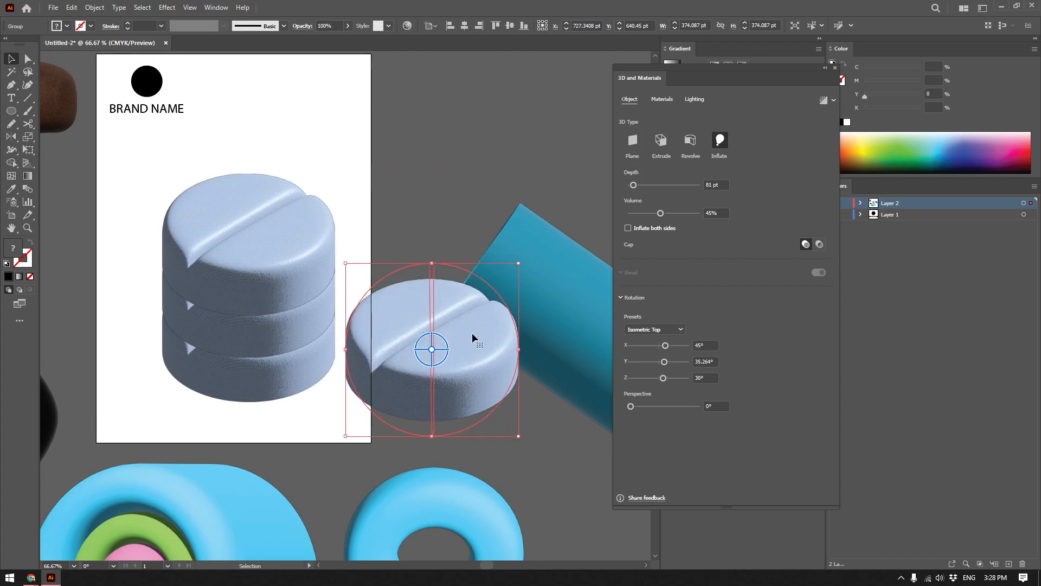
{"action": "left_click_drag", "start_coordinate": [472, 333], "coordinate": [481, 274]}
Delete all the 3D objects on and around the artboard, keeping the black circle and the BRAND NAME text.
{"action": "scroll", "coordinate": [436, 321], "scroll_direction": "down", "scroll_amount": 1}
{"action": "scroll", "coordinate": [481, 273], "scroll_direction": "down", "scroll_amount": 1}
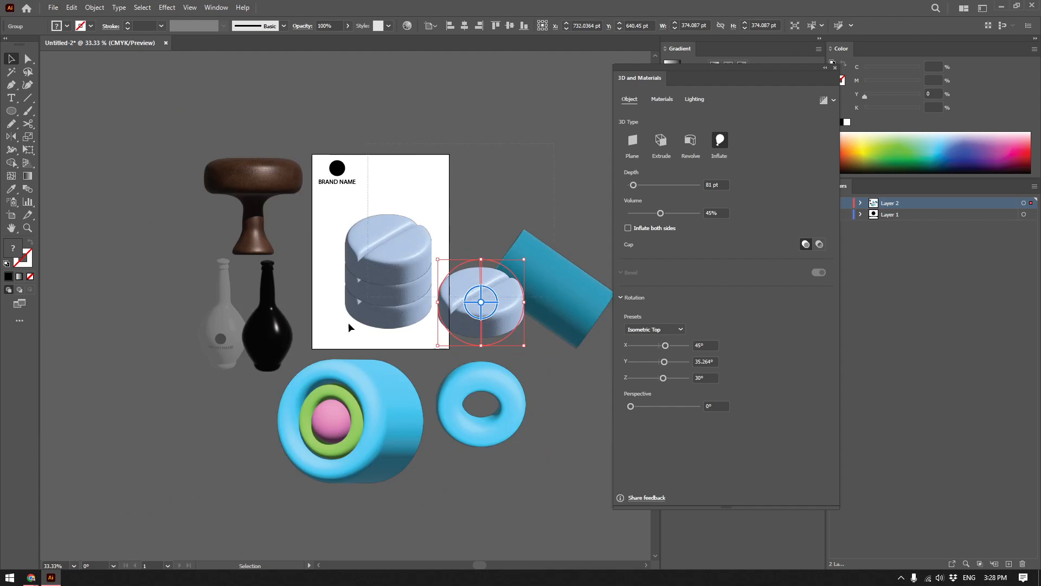
{"action": "left_click_drag", "start_coordinate": [196, 488], "coordinate": [476, 158]}
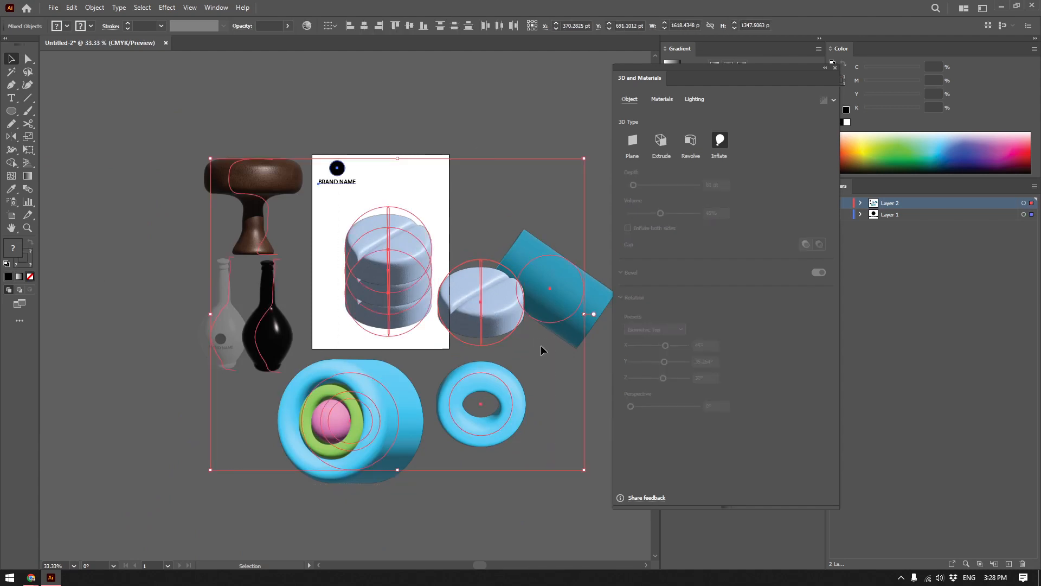
{"action": "left_click", "coordinate": [585, 497]}
{"action": "key", "text": "ctrl+a"}
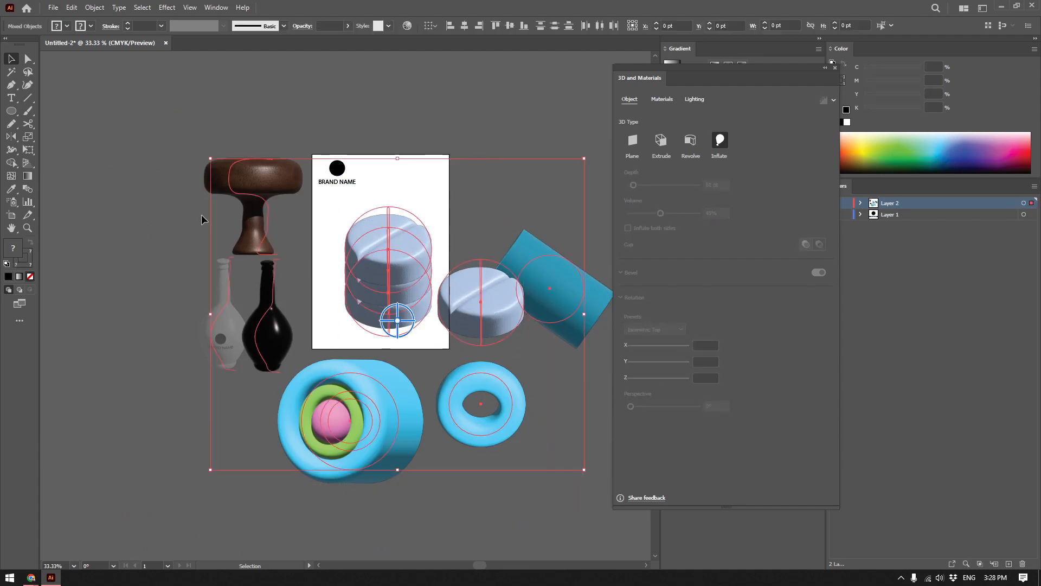
{"action": "key", "text": "Delete"}
{"action": "scroll", "coordinate": [413, 229], "scroll_direction": "up", "scroll_amount": 1}
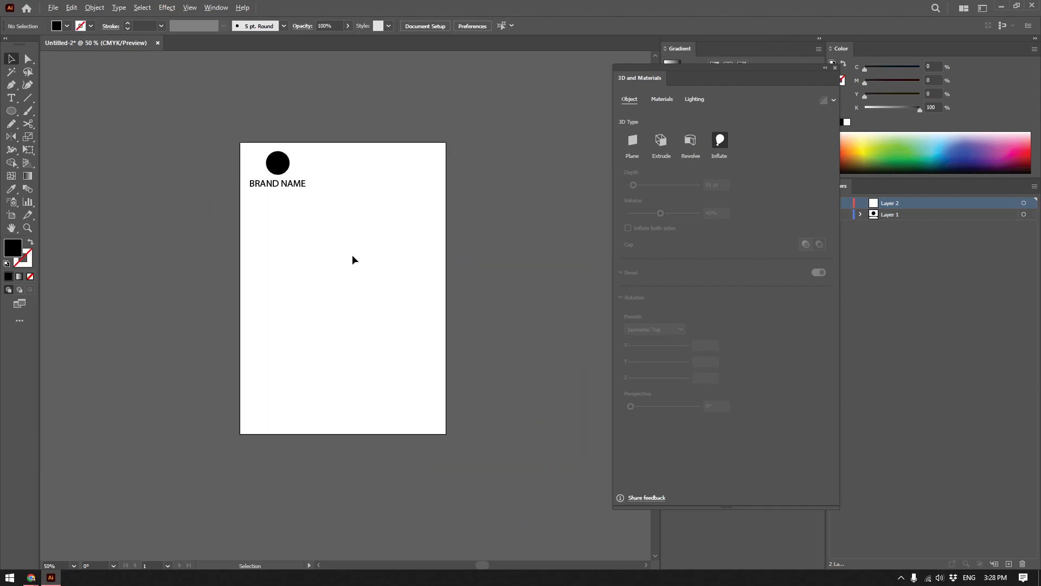
{"action": "left_click", "coordinate": [167, 8]}
{"action": "mouse_move", "coordinate": [235, 70]}
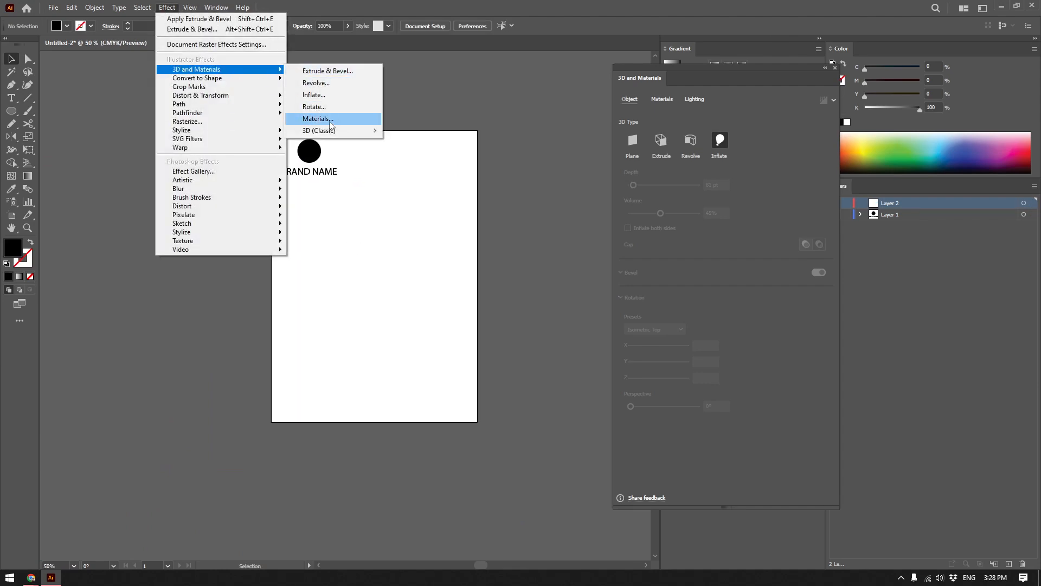
{"action": "mouse_move", "coordinate": [330, 132]}
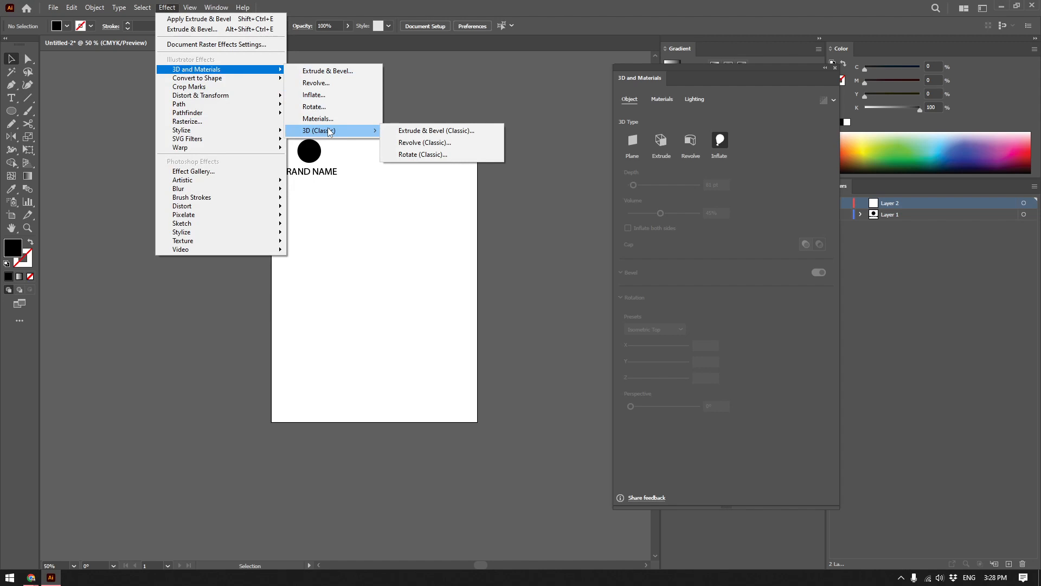
{"action": "left_click", "coordinate": [359, 281]}
Draw a black rectangle about 475 pt wide and 216 pt high in the middle of the artboard.
{"action": "left_click", "coordinate": [11, 112]}
{"action": "left_click", "coordinate": [54, 114]}
{"action": "left_click_drag", "start_coordinate": [295, 245], "coordinate": [461, 330]}
{"action": "key", "text": "v"}
{"action": "scroll", "coordinate": [364, 287], "scroll_direction": "up", "scroll_amount": 3}
{"action": "scroll", "coordinate": [479, 312], "scroll_direction": "down", "scroll_amount": 2}
Apply Extrude & Bevel (Classic) to the rectangle with a 528 pt extrude depth, and fill it with pale yellow-green (C 7.06, Y 22.35).
{"action": "left_click", "coordinate": [168, 11]}
{"action": "mouse_move", "coordinate": [206, 71]}
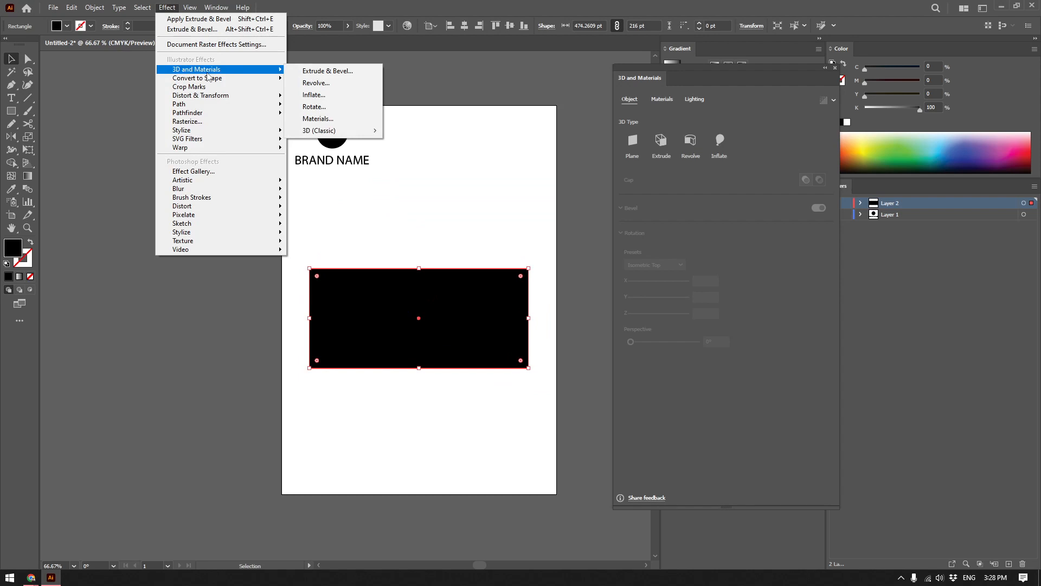
{"action": "mouse_move", "coordinate": [336, 132]}
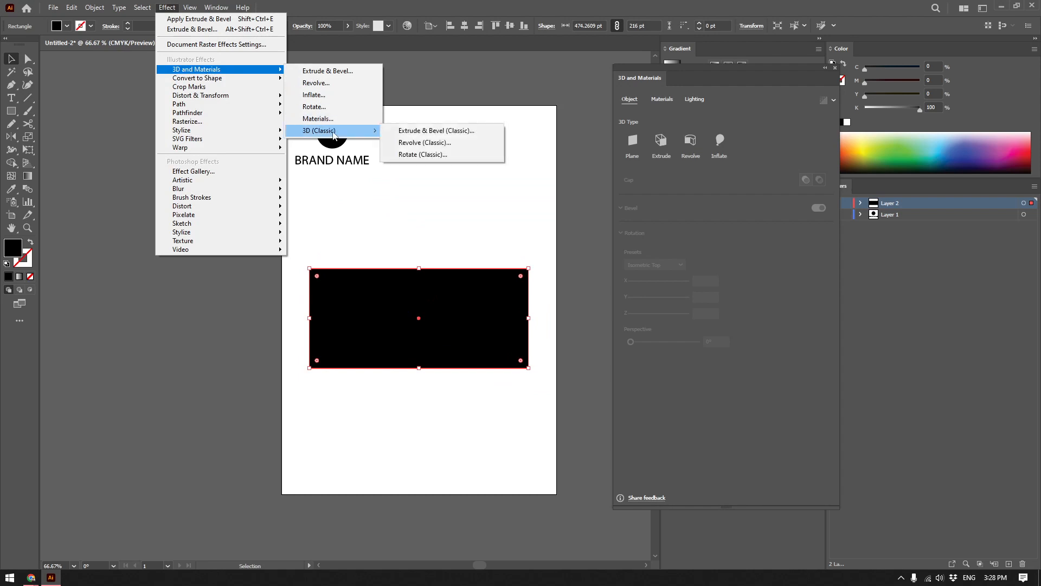
{"action": "left_click", "coordinate": [426, 134]}
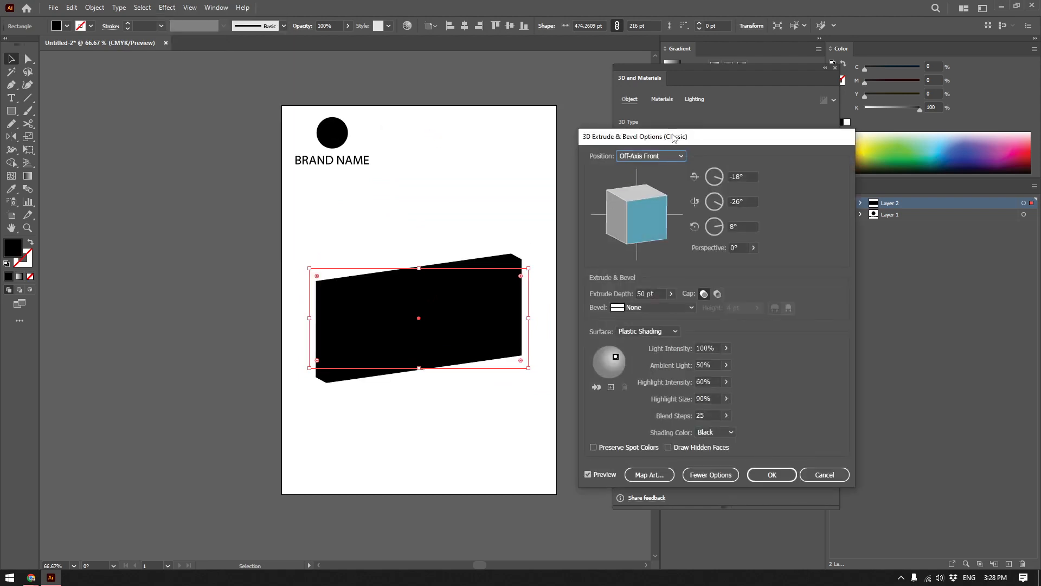
{"action": "left_click_drag", "start_coordinate": [673, 137], "coordinate": [623, 166]}
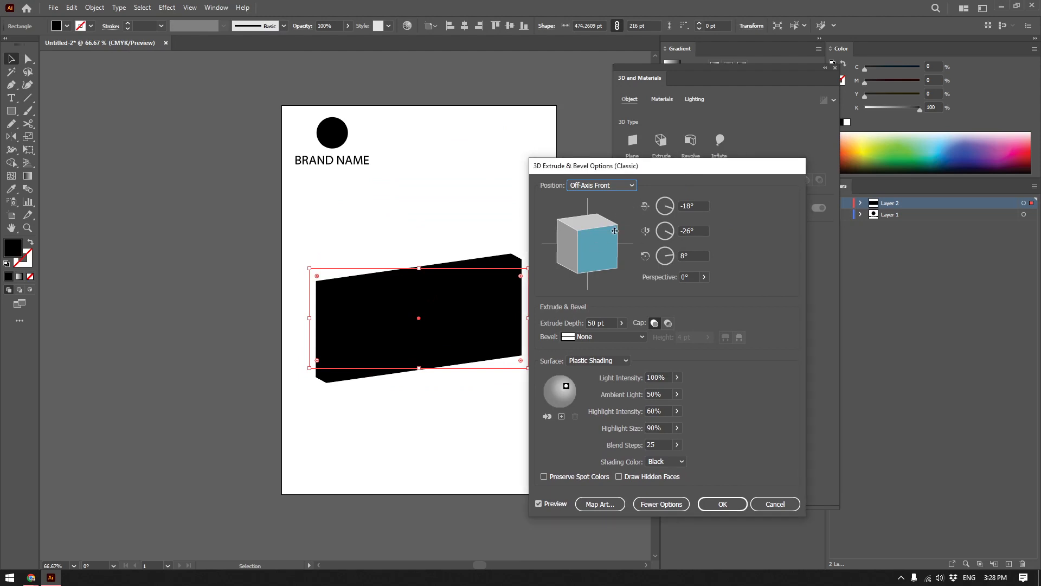
{"action": "left_click", "coordinate": [606, 322]}
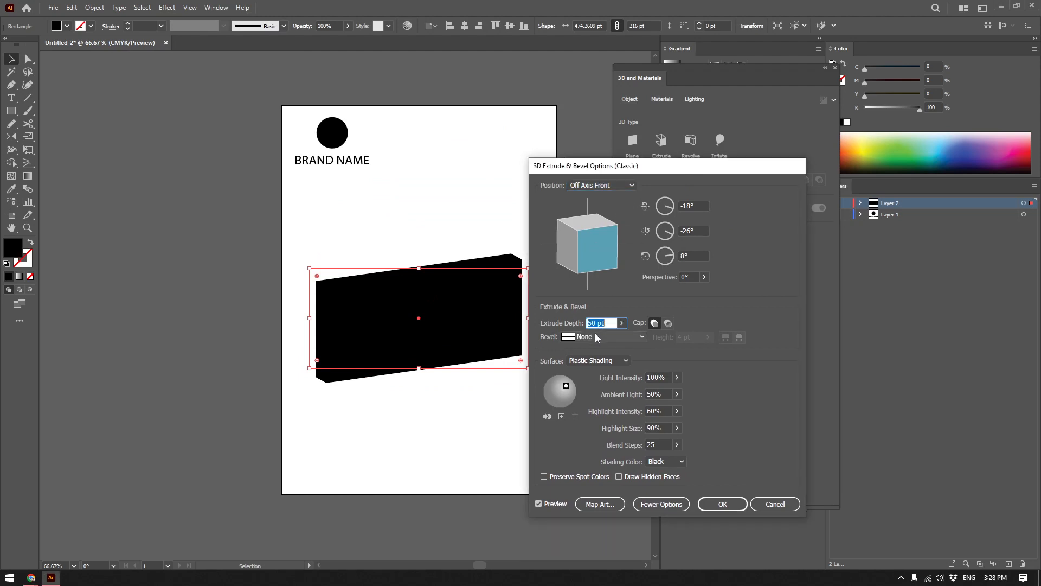
{"action": "left_click", "coordinate": [622, 324]}
{"action": "left_click_drag", "start_coordinate": [593, 336], "coordinate": [591, 337]}
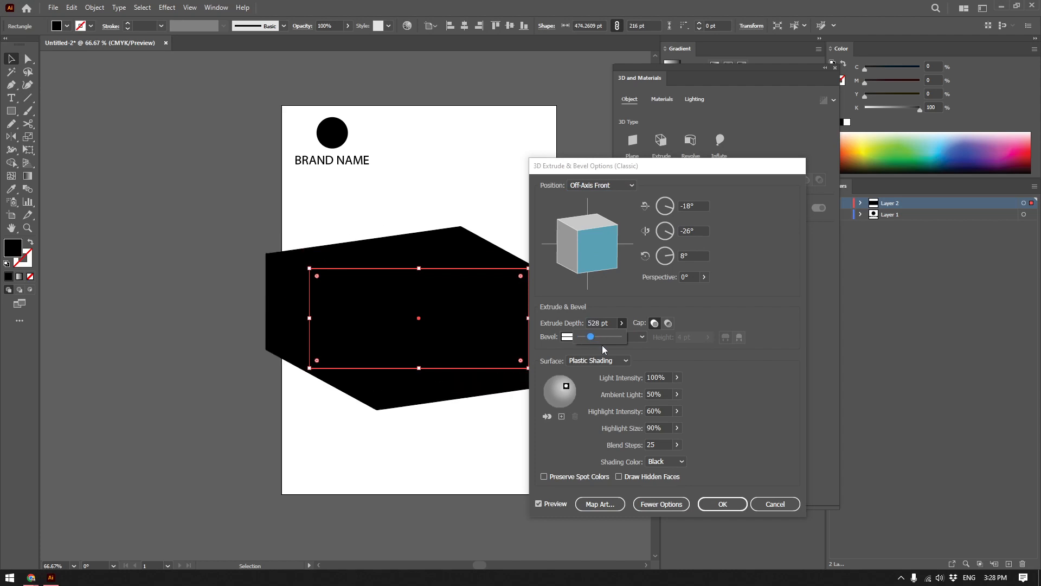
{"action": "left_click", "coordinate": [723, 503]}
{"action": "left_click", "coordinate": [876, 136]}
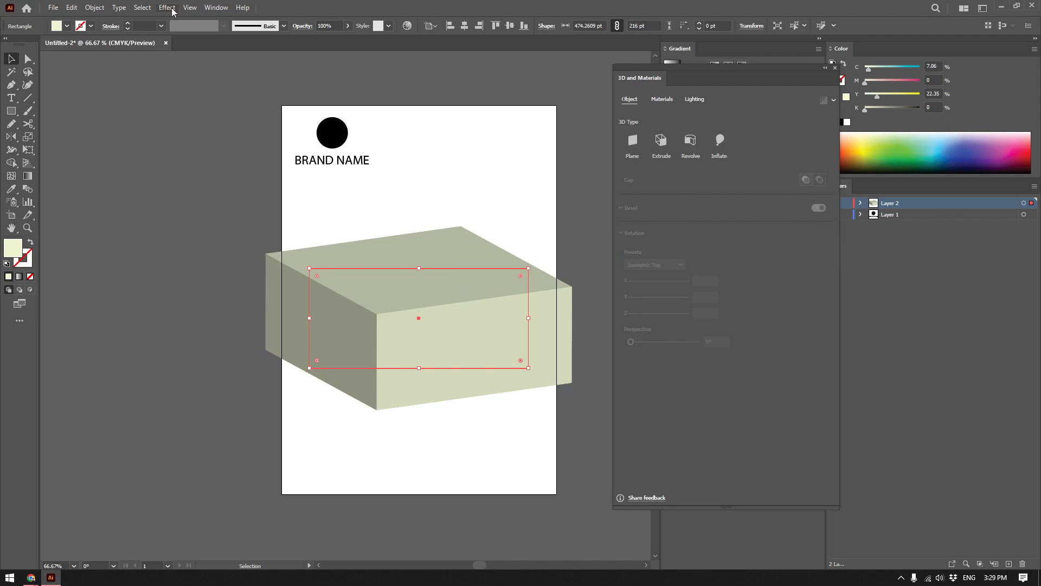
Reopen the box's 3D Extrude & Bevel (Classic) effect from its appearance attributes and set the extrude depth to 361 pt.
{"action": "left_click", "coordinate": [836, 69]}
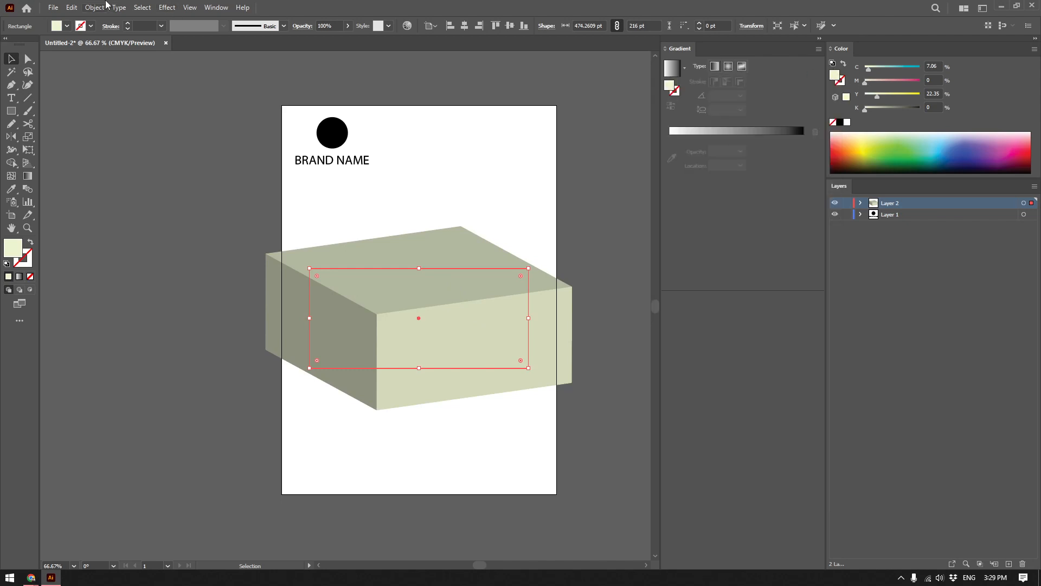
{"action": "left_click", "coordinate": [216, 7]}
{"action": "left_click", "coordinate": [254, 151]}
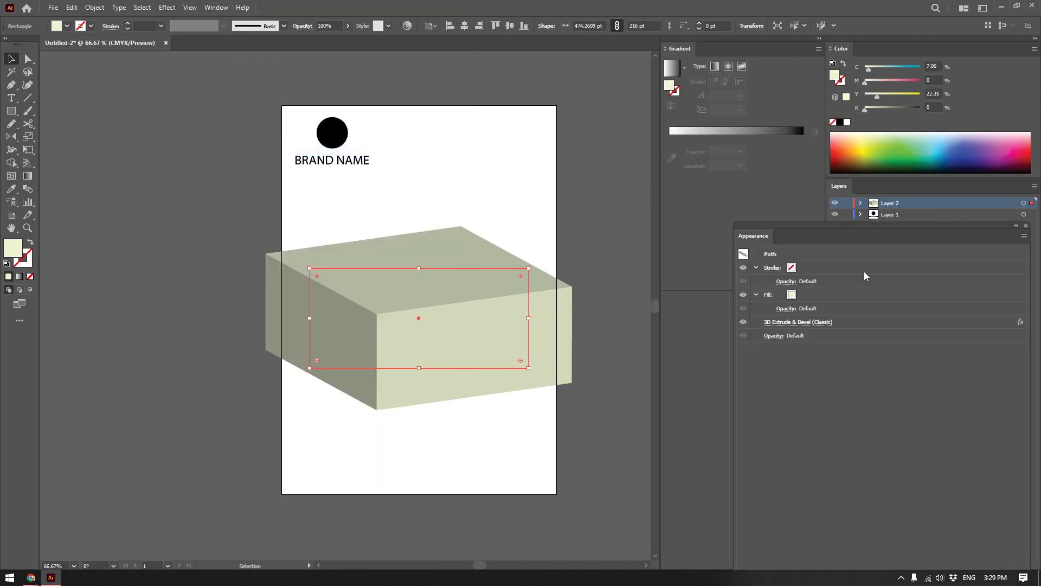
{"action": "left_click", "coordinate": [824, 323]}
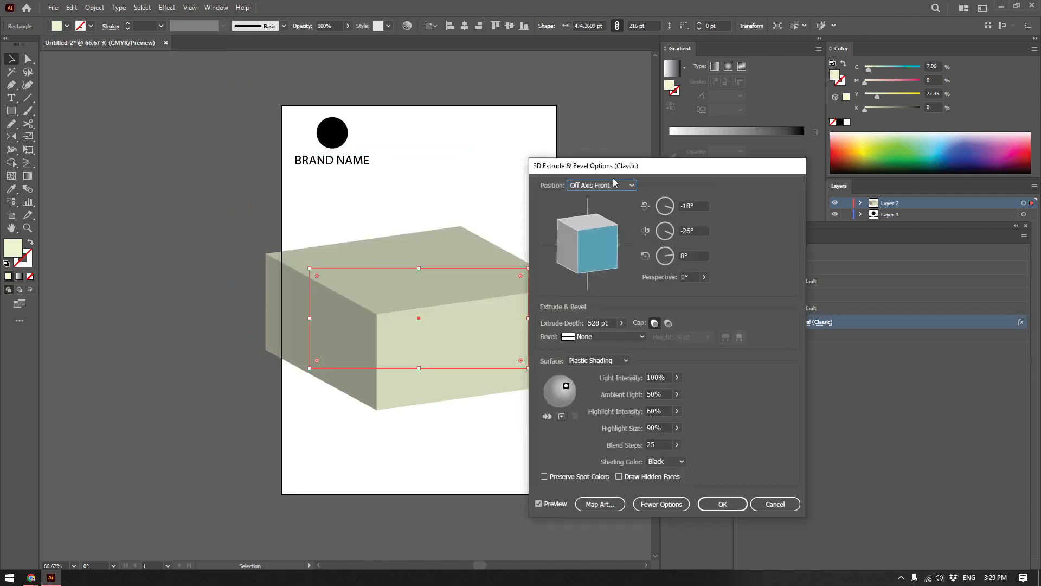
{"action": "left_click", "coordinate": [641, 316]}
{"action": "left_click_drag", "start_coordinate": [612, 329], "coordinate": [608, 333]}
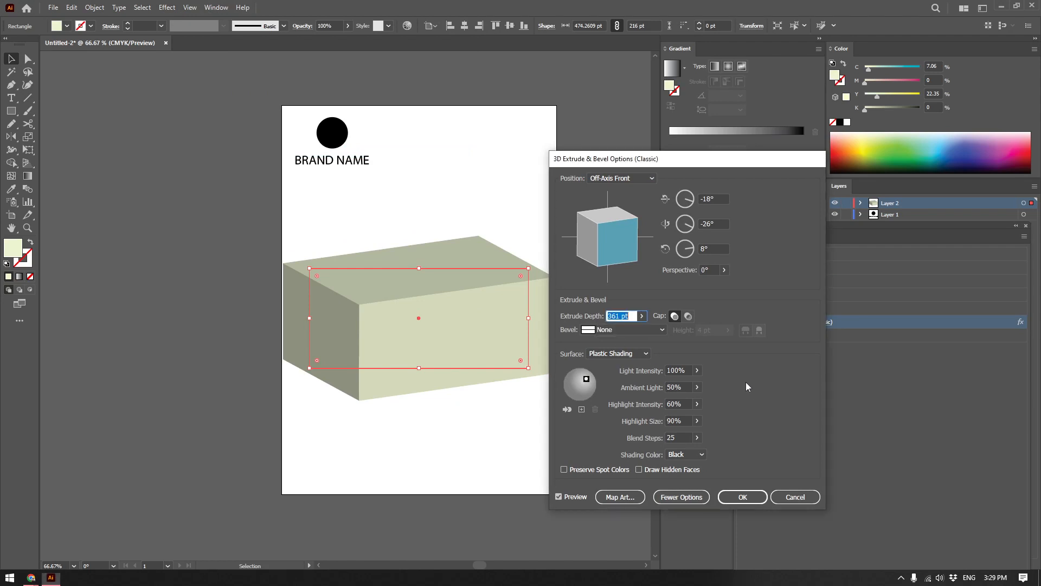
{"action": "left_click", "coordinate": [661, 329]}
{"action": "left_click", "coordinate": [737, 369]}
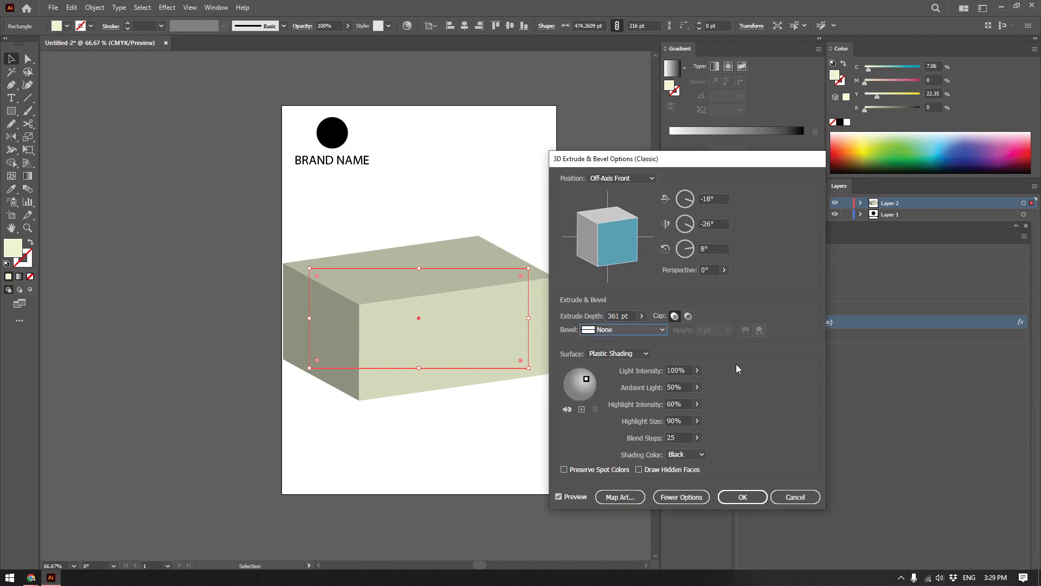
Open Map Art for the box and cycle through its surfaces to examine which face each one is, stopping at surface 4.
{"action": "left_click", "coordinate": [620, 498]}
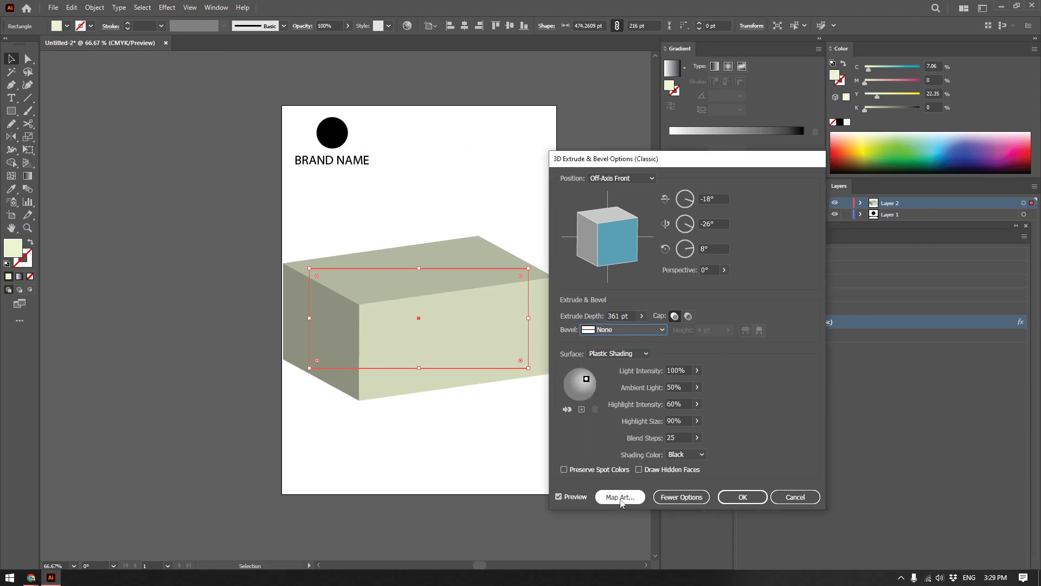
{"action": "left_click_drag", "start_coordinate": [705, 167], "coordinate": [757, 172]}
{"action": "left_click", "coordinate": [812, 190]}
{"action": "left_click", "coordinate": [812, 190]}
{"action": "left_click", "coordinate": [812, 190]}
{"action": "left_click", "coordinate": [812, 190]}
{"action": "left_click", "coordinate": [816, 194]}
{"action": "left_click", "coordinate": [815, 194]}
{"action": "left_click", "coordinate": [815, 194]}
{"action": "left_click", "coordinate": [815, 194]}
{"action": "left_click", "coordinate": [815, 194]}
{"action": "left_click", "coordinate": [815, 194]}
{"action": "left_click", "coordinate": [815, 193]}
{"action": "left_click", "coordinate": [815, 194]}
{"action": "left_click", "coordinate": [815, 193]}
{"action": "left_click", "coordinate": [815, 194]}
{"action": "left_click", "coordinate": [815, 194]}
{"action": "left_click", "coordinate": [815, 193]}
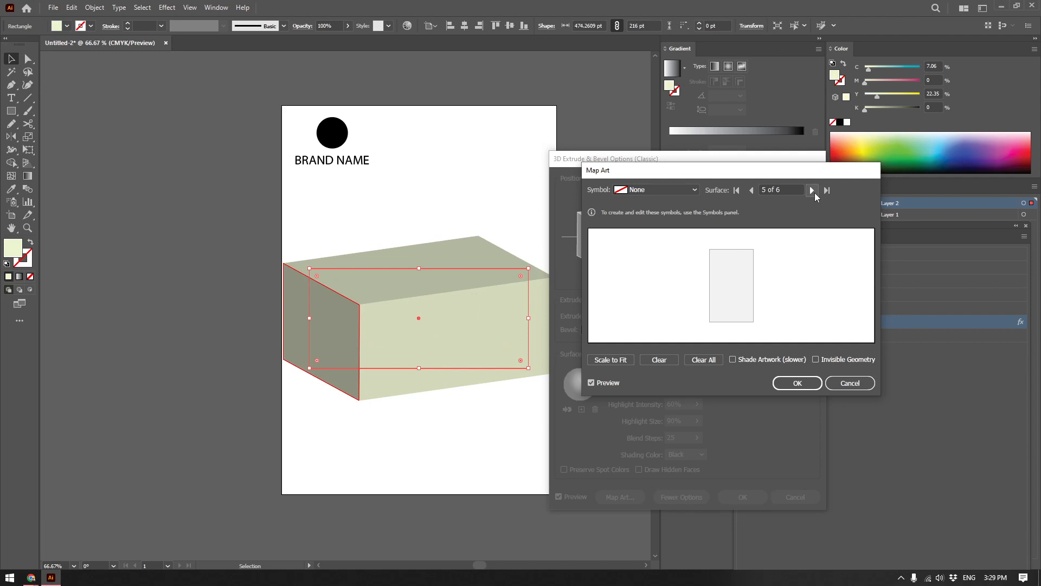
{"action": "left_click", "coordinate": [815, 194]}
{"action": "left_click", "coordinate": [815, 193]}
{"action": "left_click", "coordinate": [815, 194]}
{"action": "left_click", "coordinate": [815, 193]}
{"action": "left_click", "coordinate": [815, 194]}
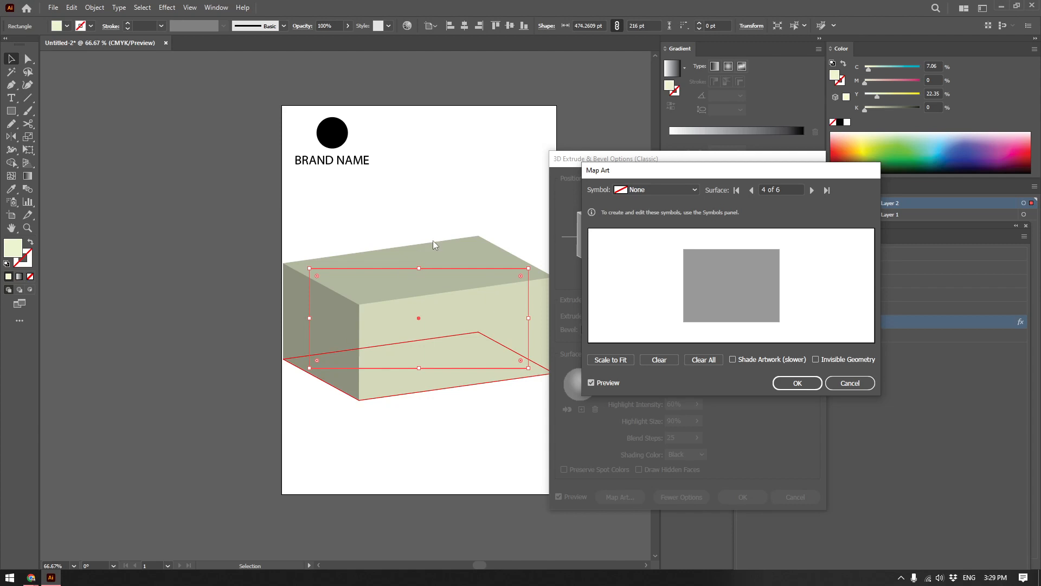
Check the available Map Art symbols and cycle through the box's surfaces to identify its front face.
{"action": "left_click", "coordinate": [624, 193]}
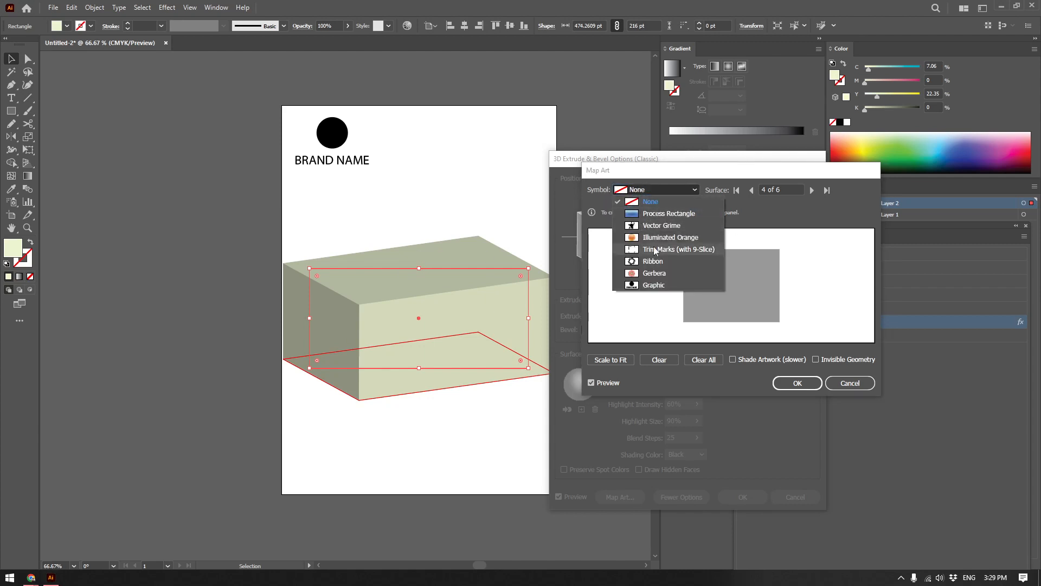
{"action": "left_click", "coordinate": [733, 216]}
{"action": "left_click", "coordinate": [812, 190]}
{"action": "left_click", "coordinate": [811, 190]}
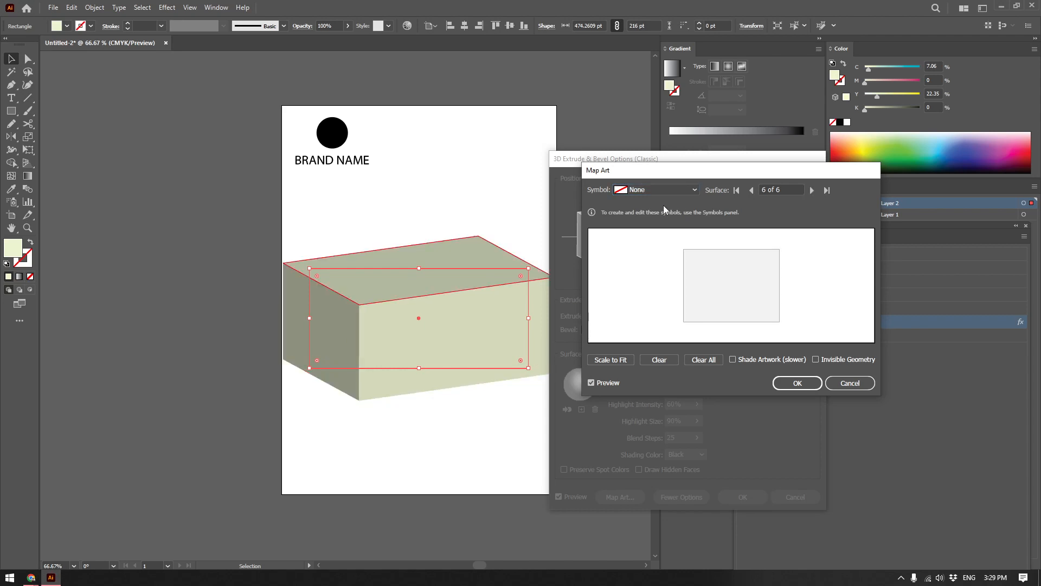
{"action": "left_click", "coordinate": [812, 191]}
{"action": "left_click", "coordinate": [812, 191]}
{"action": "left_click", "coordinate": [812, 191]}
{"action": "left_click", "coordinate": [812, 191]}
{"action": "left_click", "coordinate": [812, 191]}
{"action": "left_click", "coordinate": [812, 191]}
{"action": "left_click", "coordinate": [812, 191]}
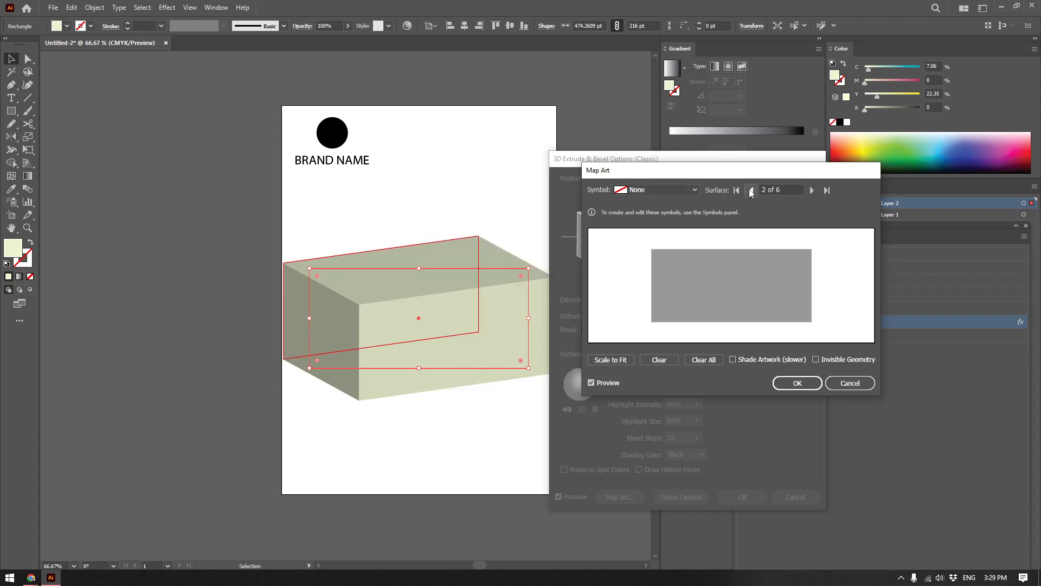
Map the Graphic symbol onto surface 1, the box's front face, enlarge it slightly around the centre, and enable Shade Artwork.
{"action": "left_click", "coordinate": [633, 190]}
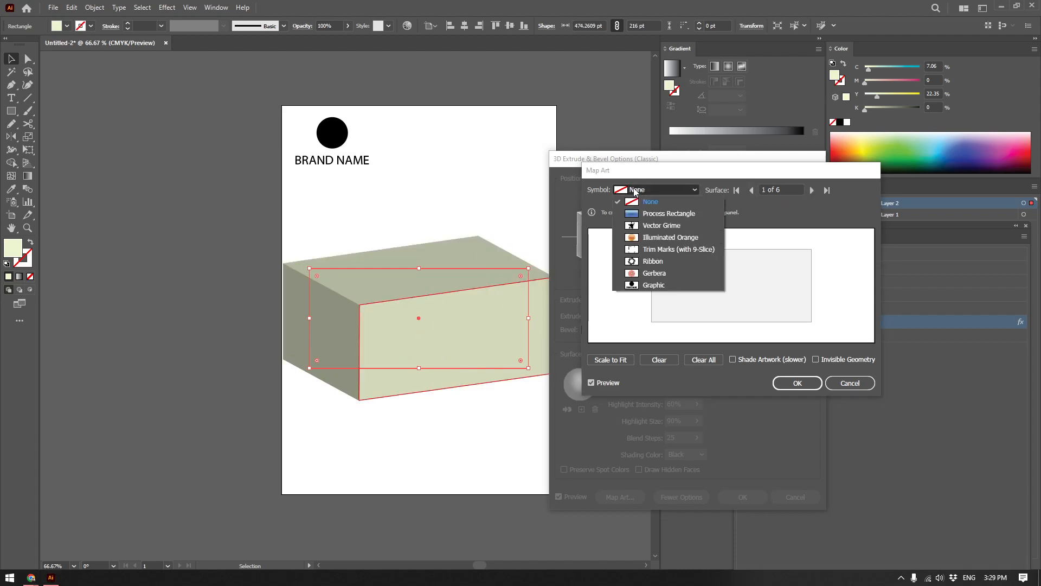
{"action": "left_click", "coordinate": [663, 284]}
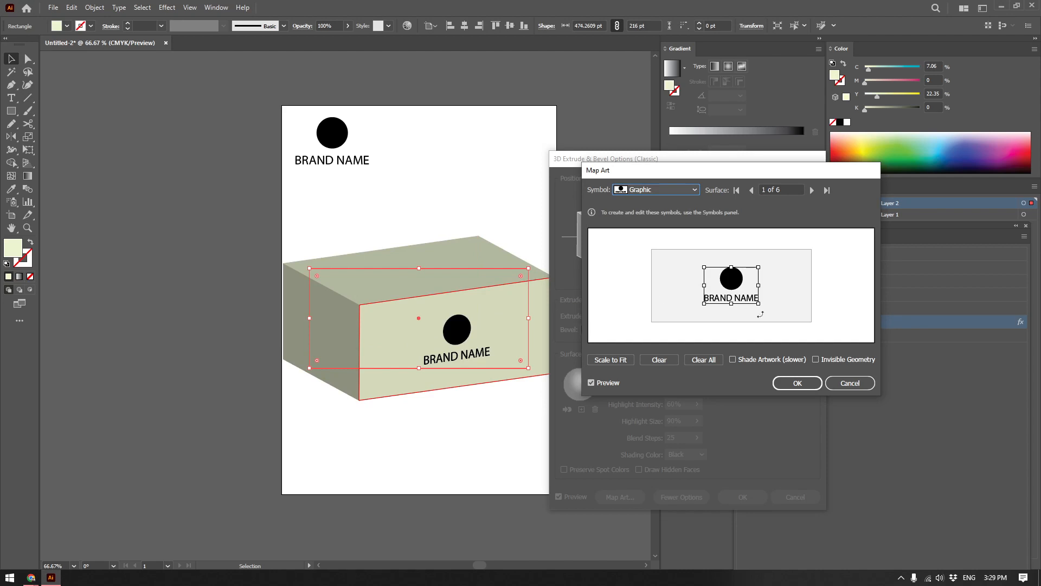
{"action": "left_click_drag", "start_coordinate": [759, 304], "coordinate": [768, 310]}
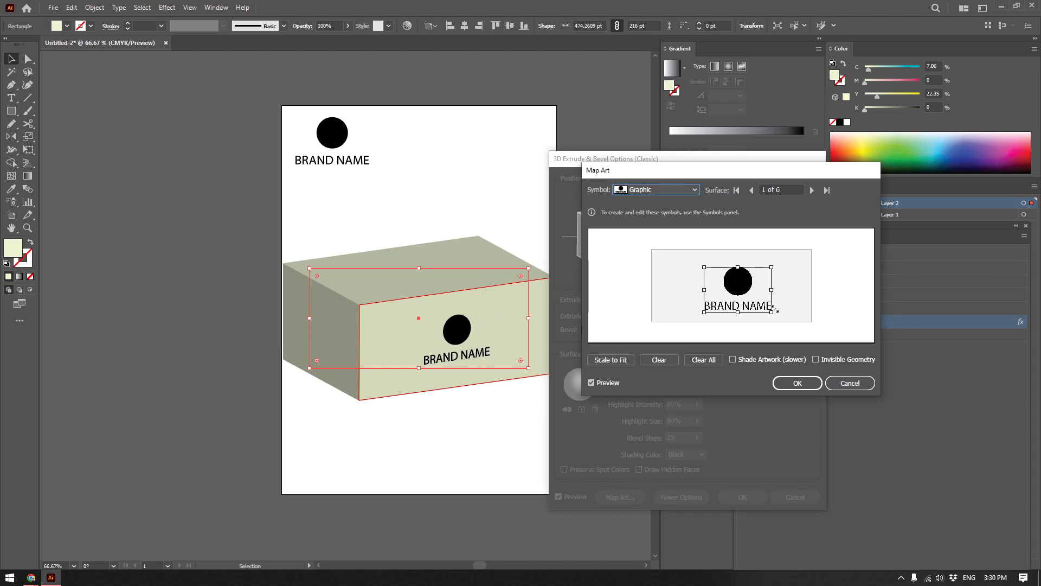
{"action": "left_click_drag", "start_coordinate": [705, 268], "coordinate": [695, 261]}
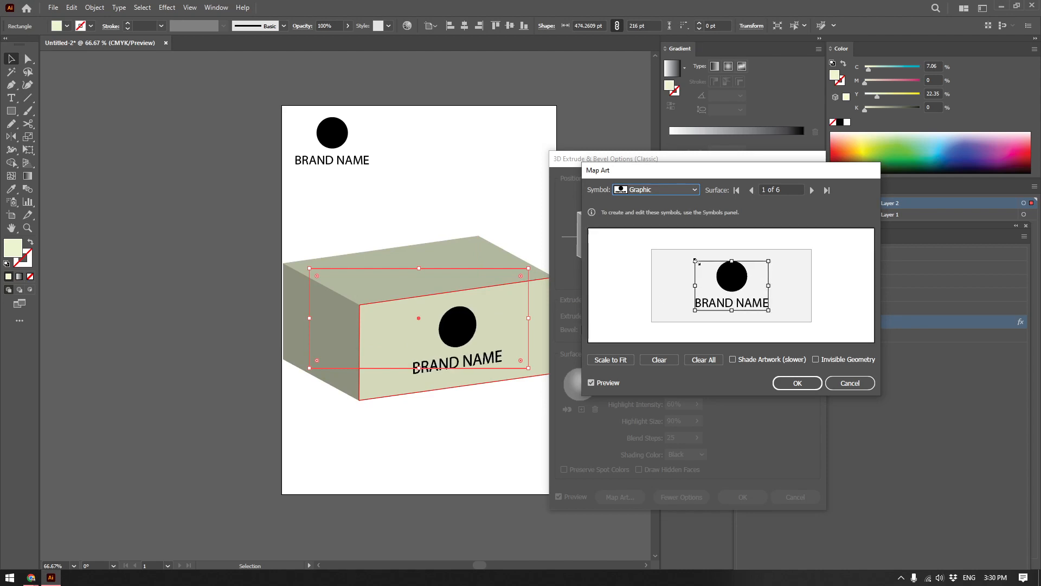
{"action": "left_click", "coordinate": [733, 360]}
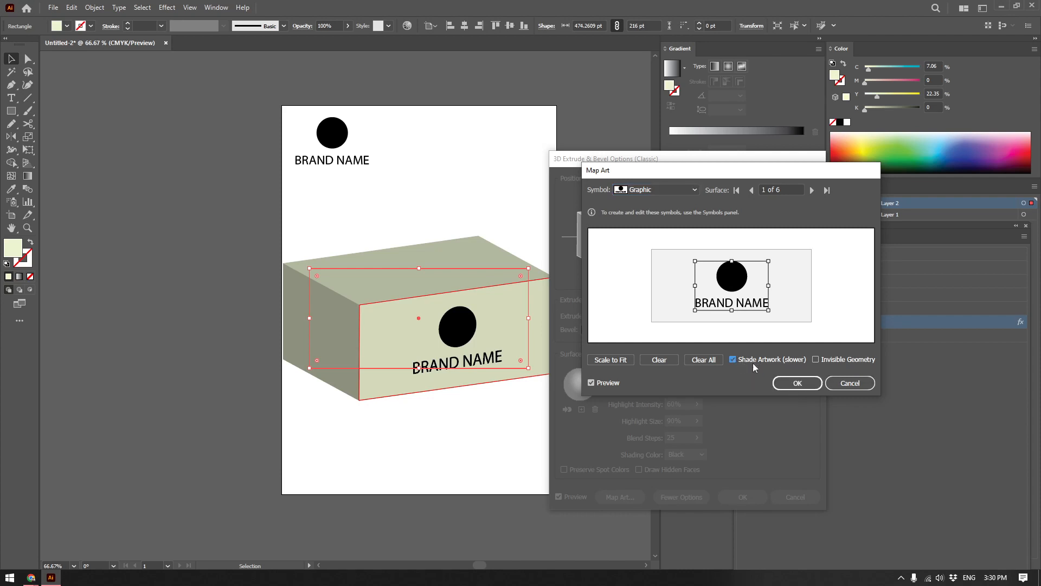
{"action": "left_click", "coordinate": [797, 383]}
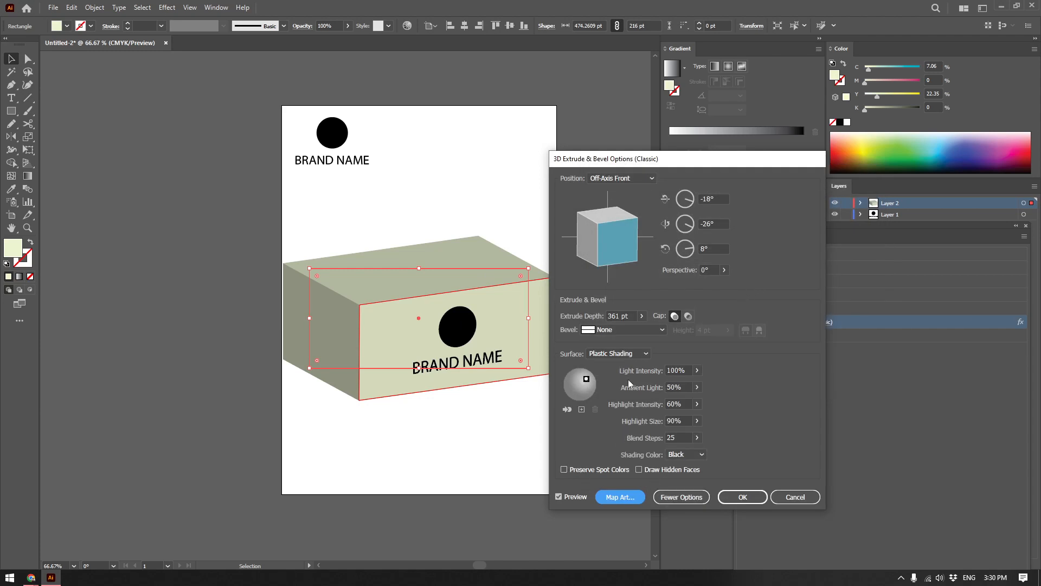
Shift the light slightly lower on the Plastic Shading sphere and apply the box's 3D Extrude & Bevel (Classic) effect.
{"action": "left_click", "coordinate": [695, 504]}
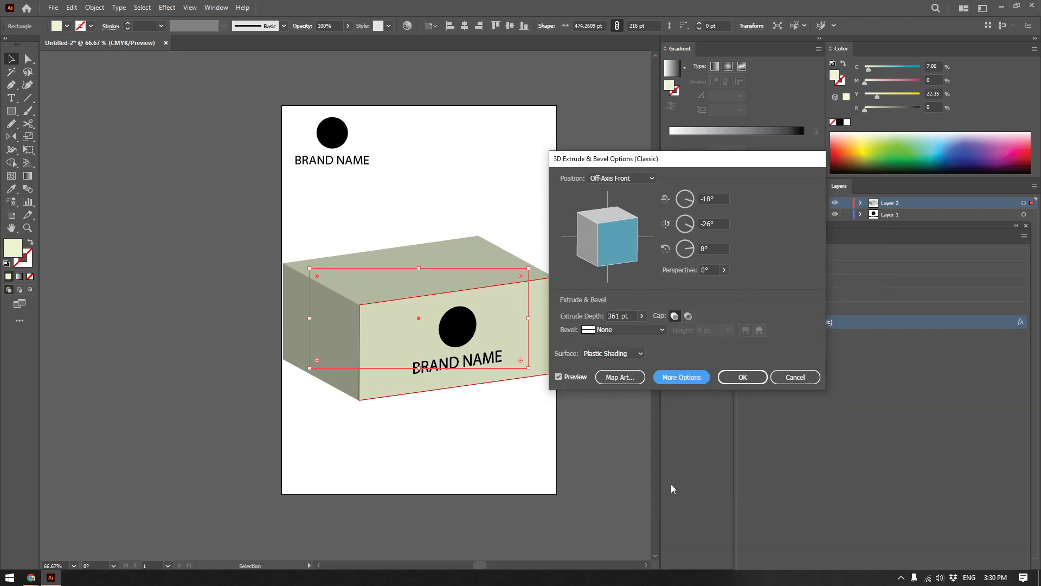
{"action": "left_click", "coordinate": [685, 378]}
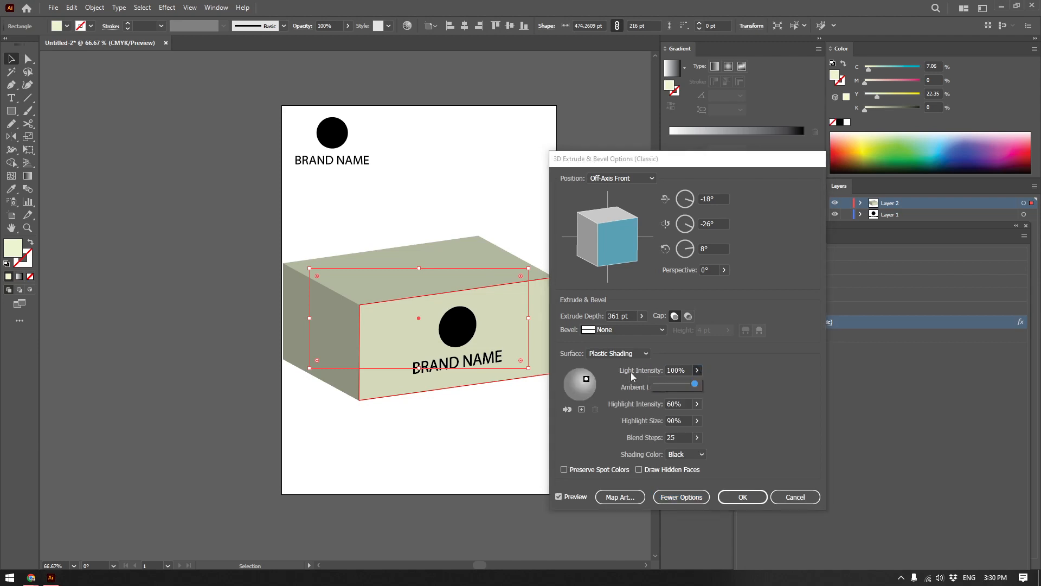
{"action": "left_click_drag", "start_coordinate": [587, 379], "coordinate": [589, 383]}
{"action": "left_click", "coordinate": [742, 497]}
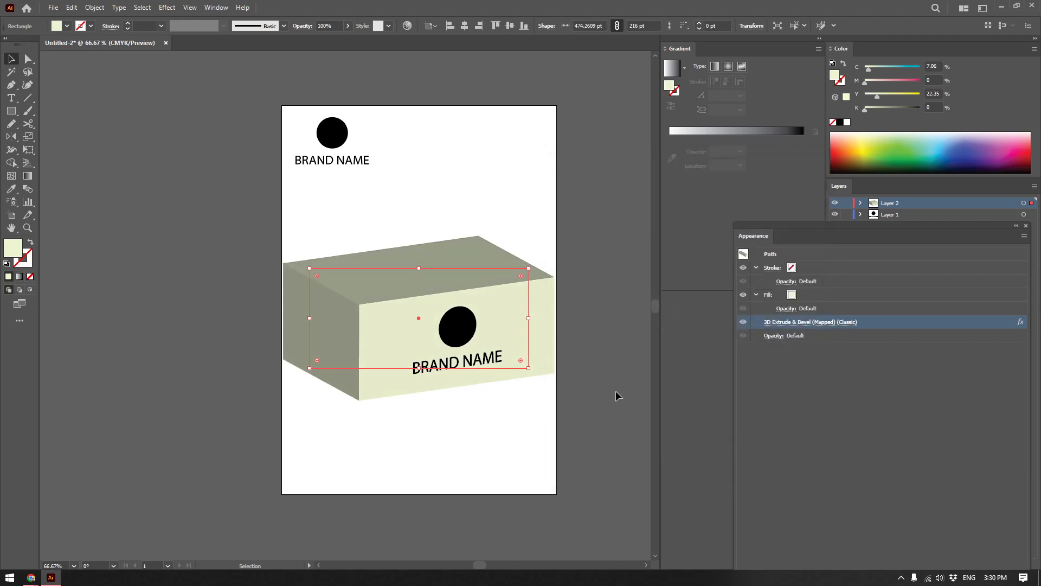
Show the Symbols panel beside the artboard and enlarge it.
{"action": "scroll", "coordinate": [525, 267], "scroll_direction": "right", "scroll_amount": 1}
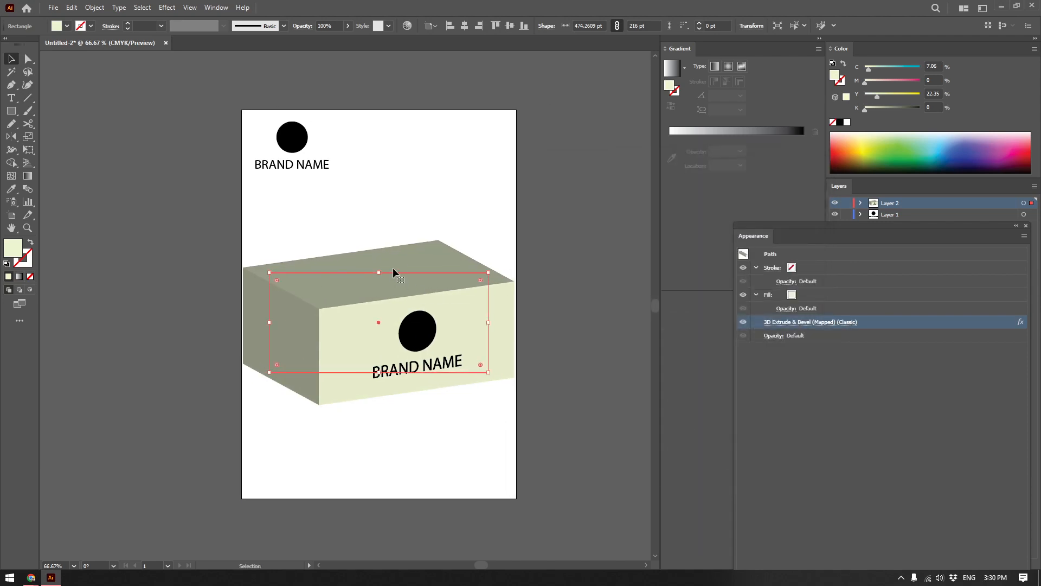
{"action": "left_click", "coordinate": [216, 8]}
{"action": "left_click", "coordinate": [284, 472]}
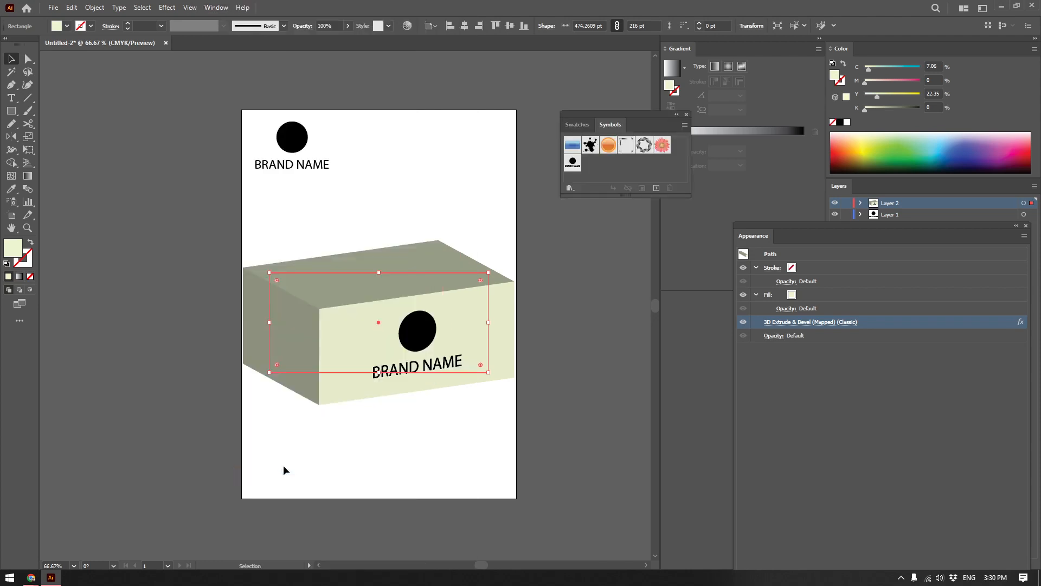
{"action": "left_click_drag", "start_coordinate": [620, 115], "coordinate": [610, 132]}
{"action": "left_click_drag", "start_coordinate": [683, 208], "coordinate": [725, 278]}
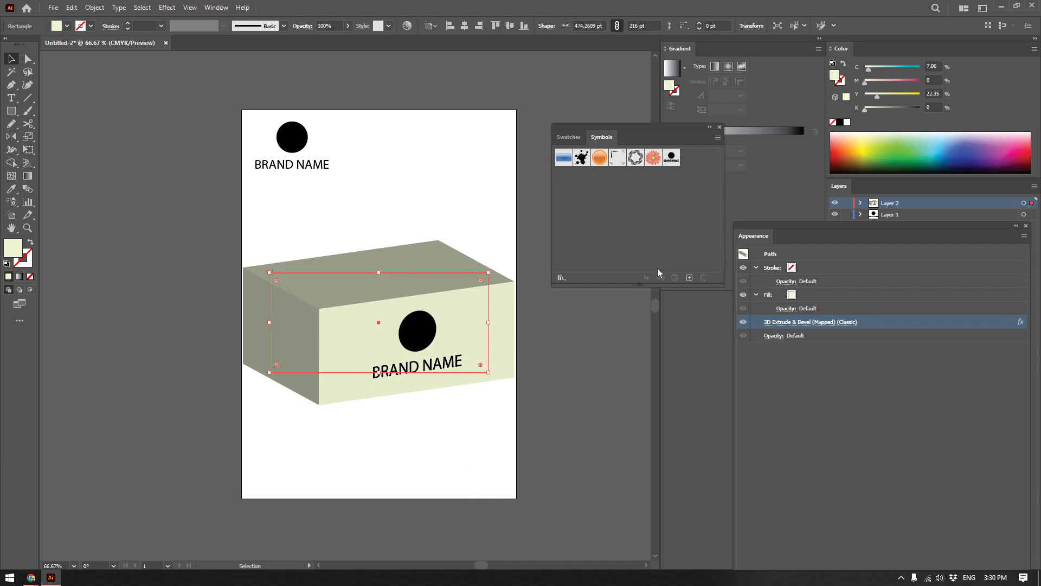
{"action": "left_click", "coordinate": [928, 578]}
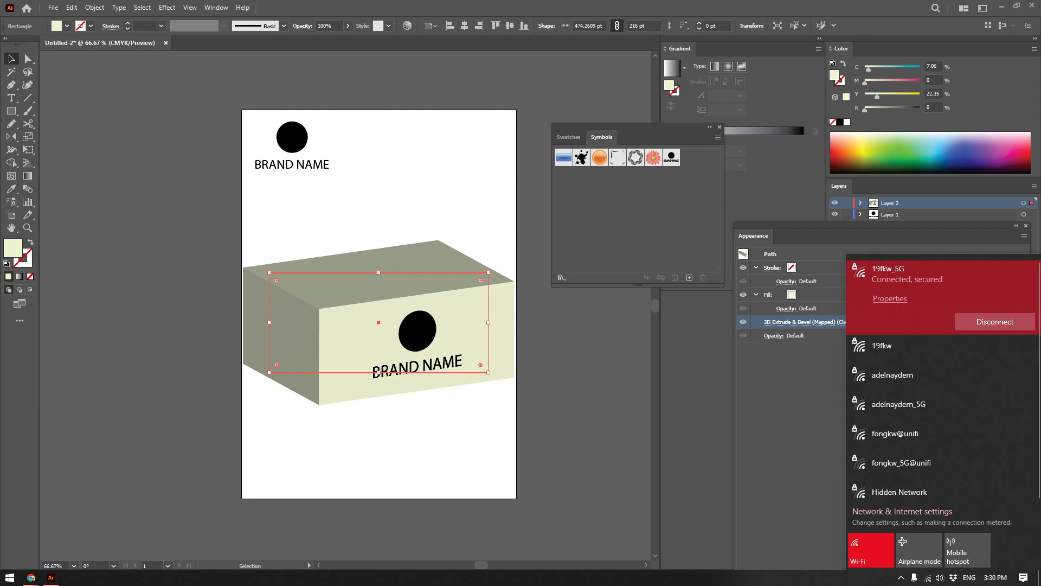
{"action": "key", "text": "Escape"}
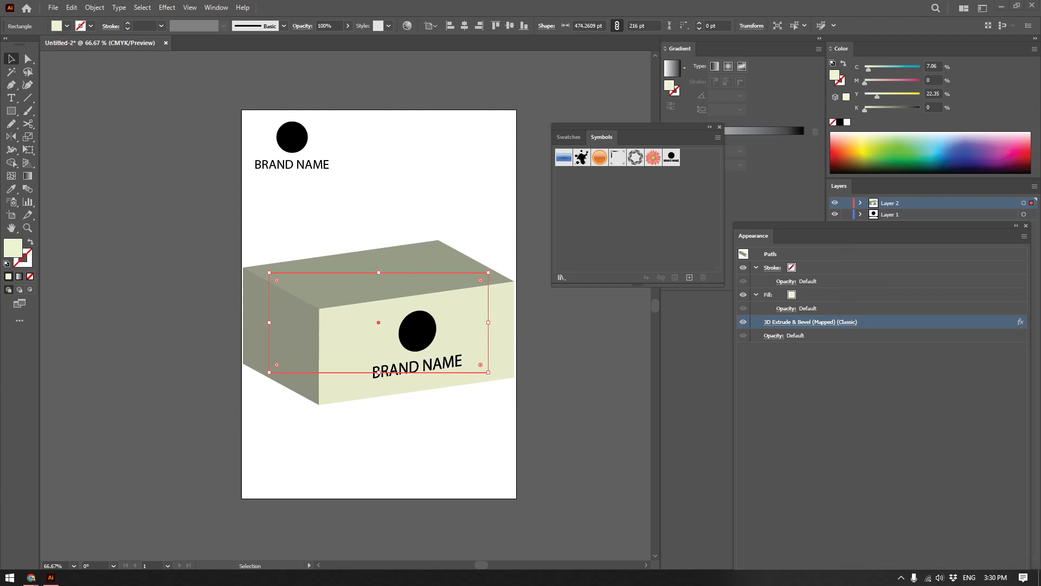
Move the branded box slightly lower on the artboard, keeping the Symbols panel beside it.
{"action": "left_click", "coordinate": [543, 198]}
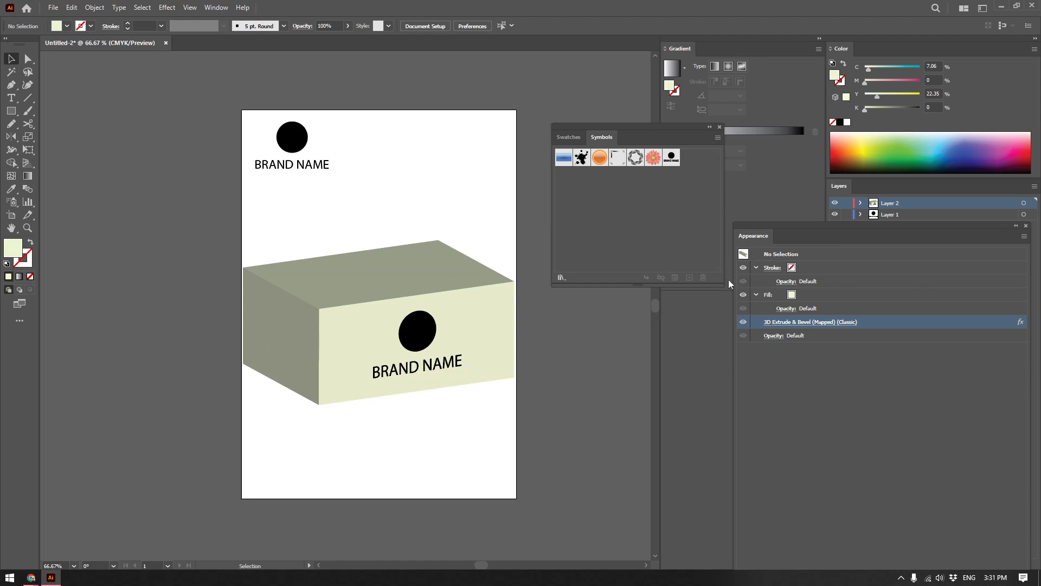
{"action": "left_click_drag", "start_coordinate": [651, 126], "coordinate": [649, 133]}
{"action": "left_click_drag", "start_coordinate": [380, 288], "coordinate": [388, 319]}
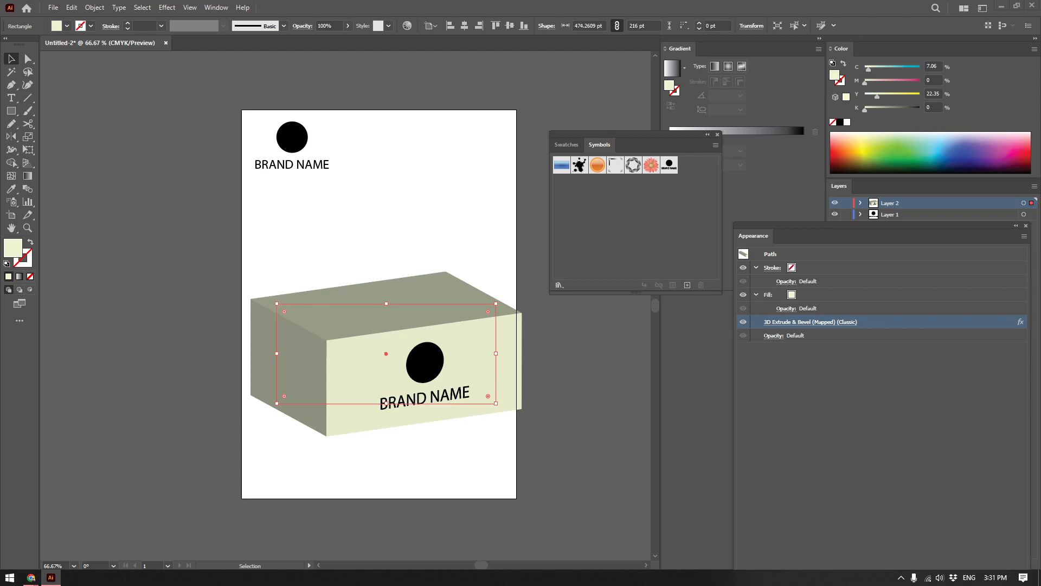
Paste the 2000 by 1333 pt cardboard texture image and save it as a dynamic symbol named Cardboard.
{"action": "scroll", "coordinate": [419, 291], "scroll_direction": "down", "scroll_amount": 3}
{"action": "left_click", "coordinate": [538, 342]}
{"action": "key", "text": "ctrl+v"}
{"action": "left_click_drag", "start_coordinate": [373, 350], "coordinate": [642, 231]}
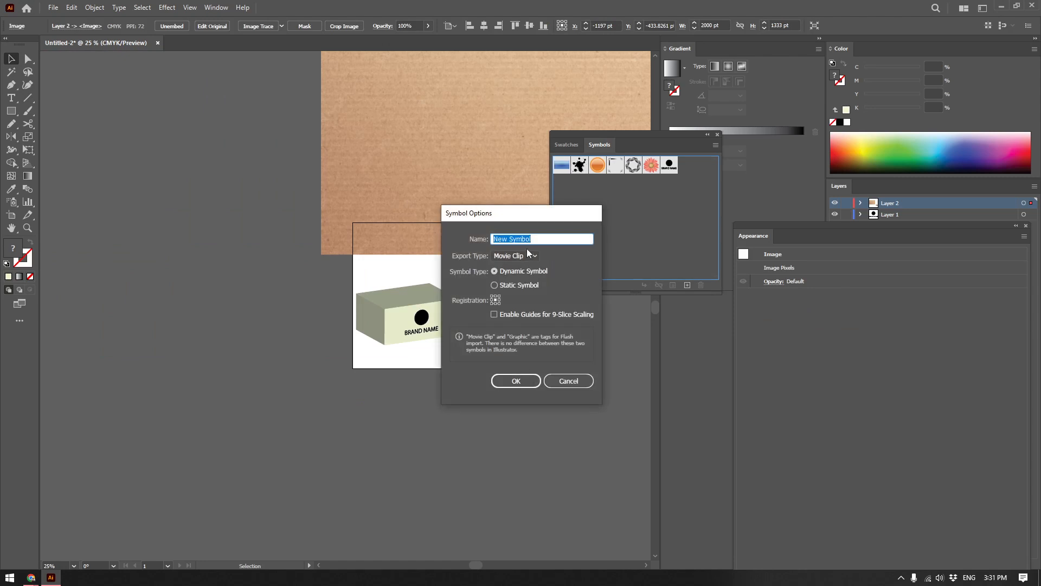
{"action": "type", "text": "Cardboard"}
{"action": "key", "text": "Return"}
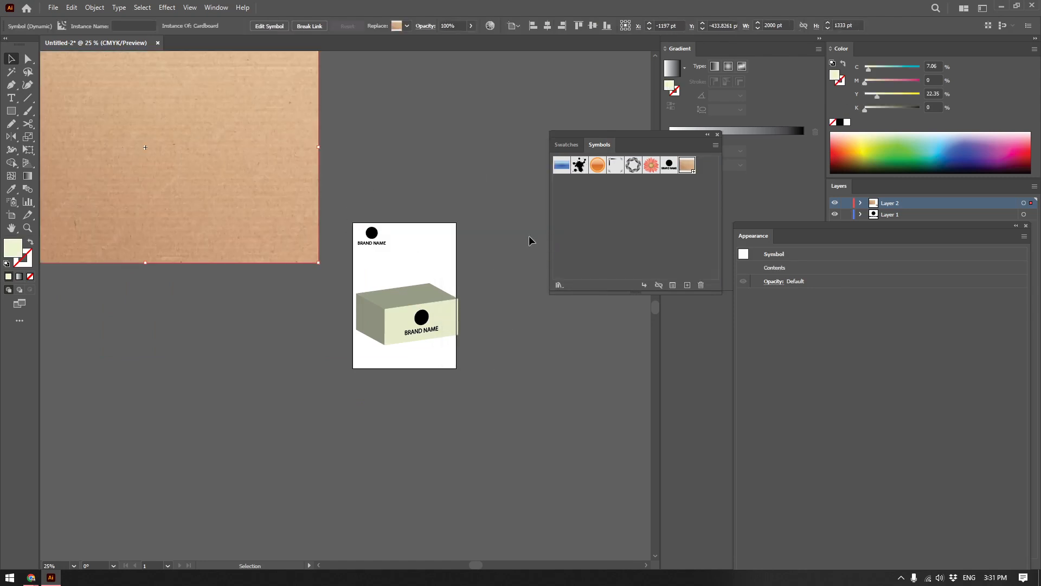
Reopen Map Art in the box's Extrude & Bevel effect and assign the Cardboard symbol to surface 6, the top face.
{"action": "scroll", "coordinate": [441, 274], "scroll_direction": "up", "scroll_amount": 2}
{"action": "left_click", "coordinate": [401, 334]}
{"action": "left_click", "coordinate": [816, 324]}
{"action": "left_click", "coordinate": [619, 497]}
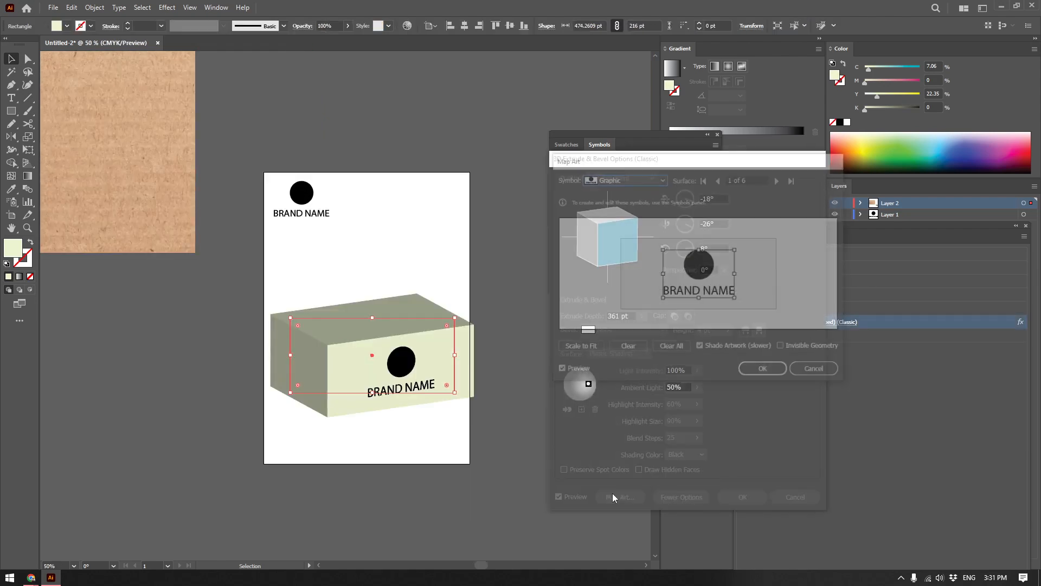
{"action": "left_click_drag", "start_coordinate": [677, 160], "coordinate": [673, 208]}
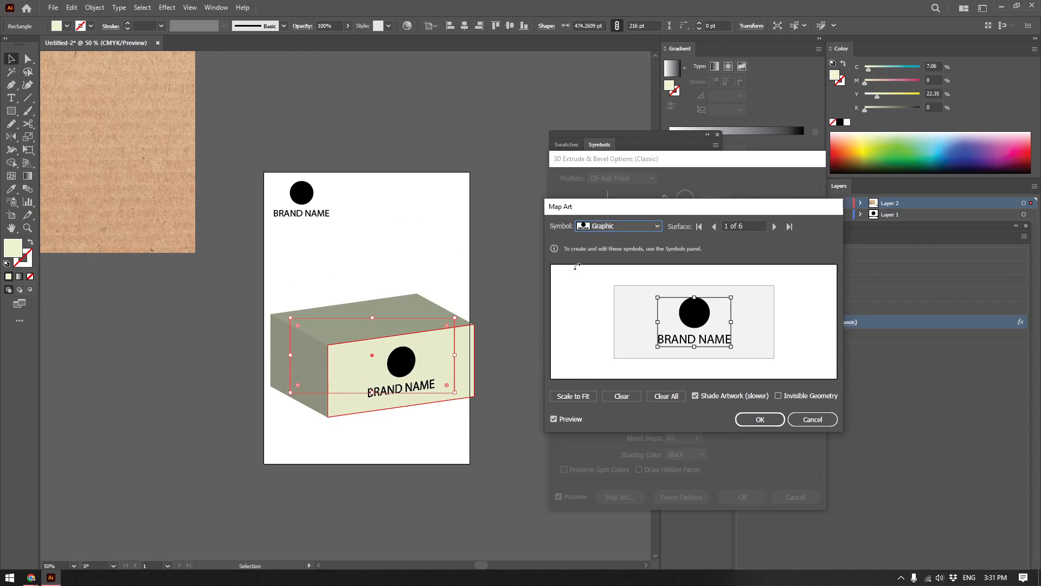
{"action": "left_click", "coordinate": [776, 226]}
{"action": "left_click", "coordinate": [776, 227]}
{"action": "left_click", "coordinate": [775, 227]}
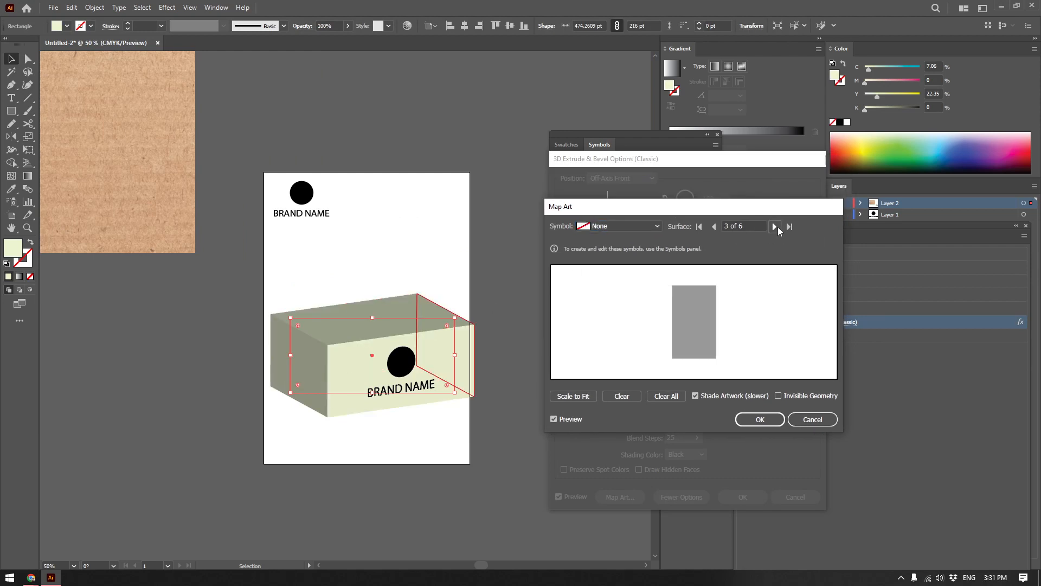
{"action": "left_click", "coordinate": [776, 227]}
{"action": "left_click", "coordinate": [776, 227]}
{"action": "left_click", "coordinate": [643, 225]}
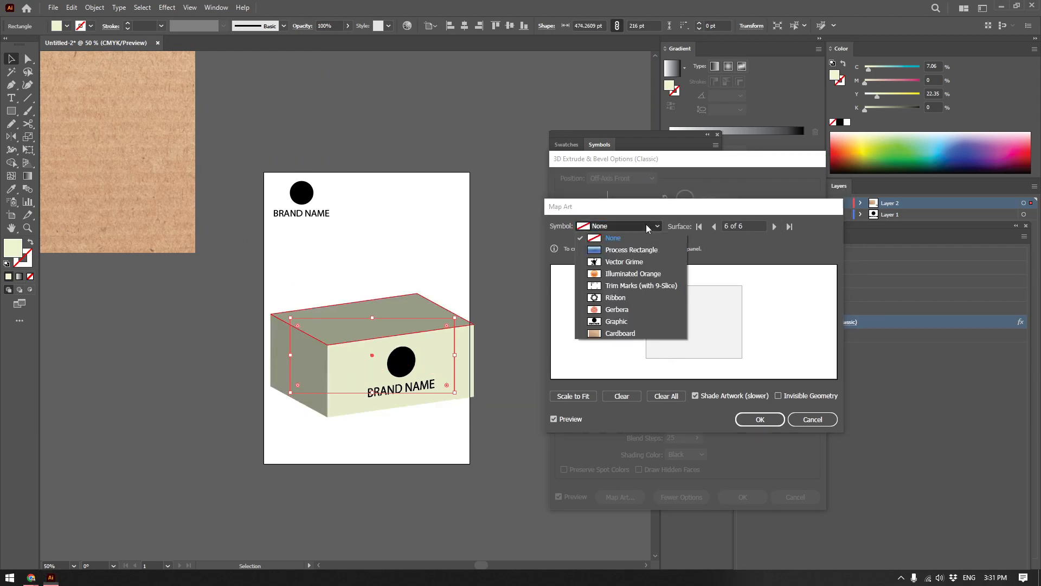
{"action": "left_click", "coordinate": [621, 332]}
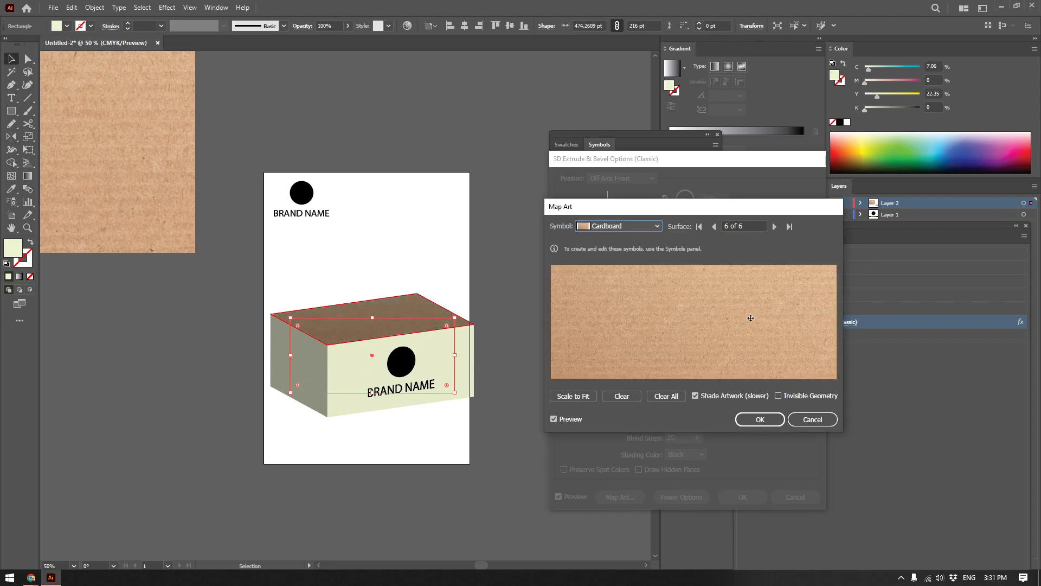
Scale the Cardboard artwork to fit the top face, enlarge it slightly past the edges, and apply the effect.
{"action": "left_click_drag", "start_coordinate": [747, 318], "coordinate": [669, 330]}
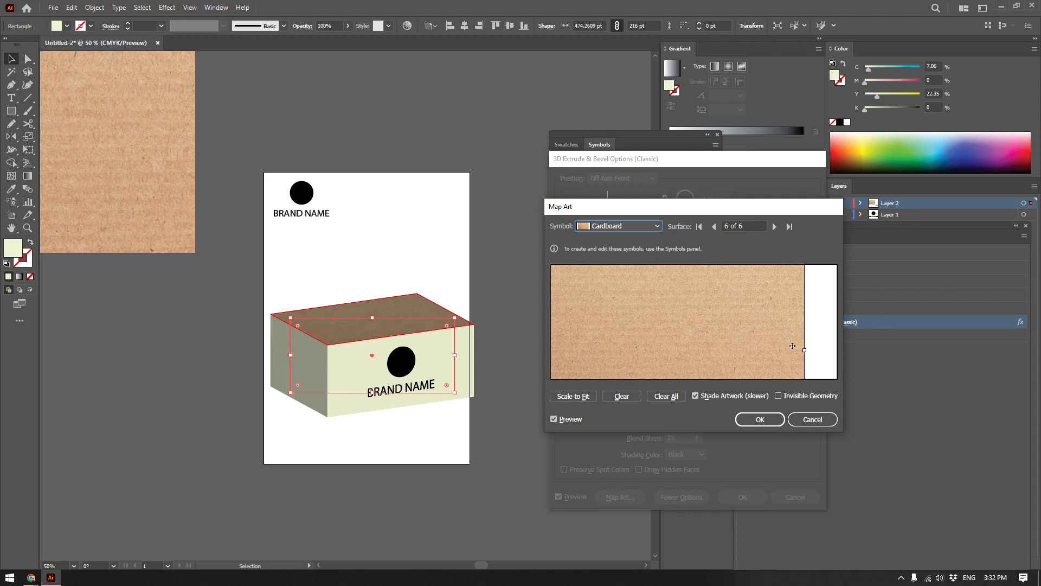
{"action": "mouse_move", "coordinate": [774, 323]}
{"action": "left_mouse_down"}
{"action": "mouse_move", "coordinate": [790, 287]}
{"action": "mouse_move", "coordinate": [774, 335]}
{"action": "mouse_move", "coordinate": [759, 334]}
{"action": "left_mouse_up"}
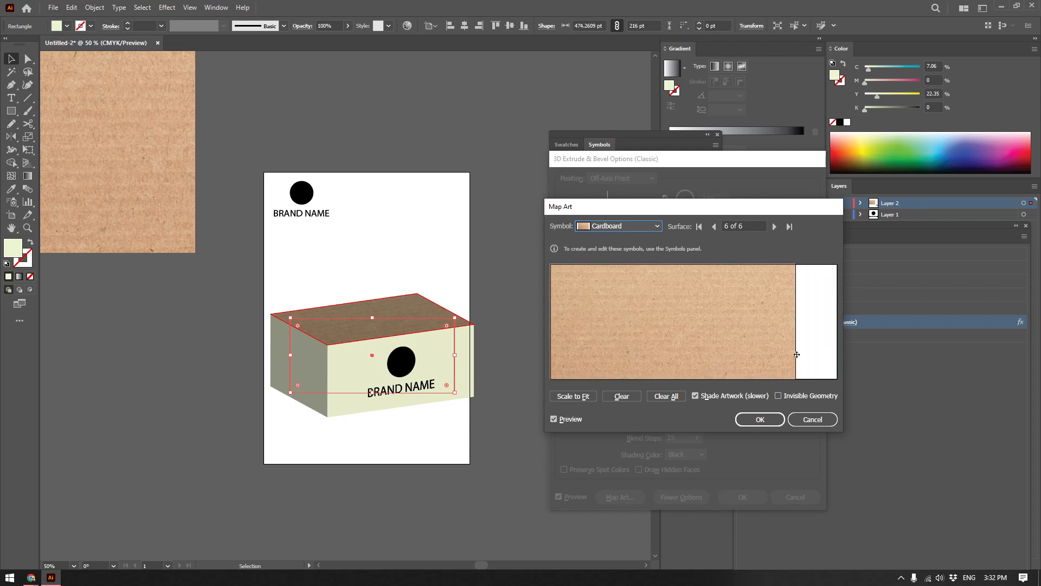
{"action": "left_click", "coordinate": [569, 397]}
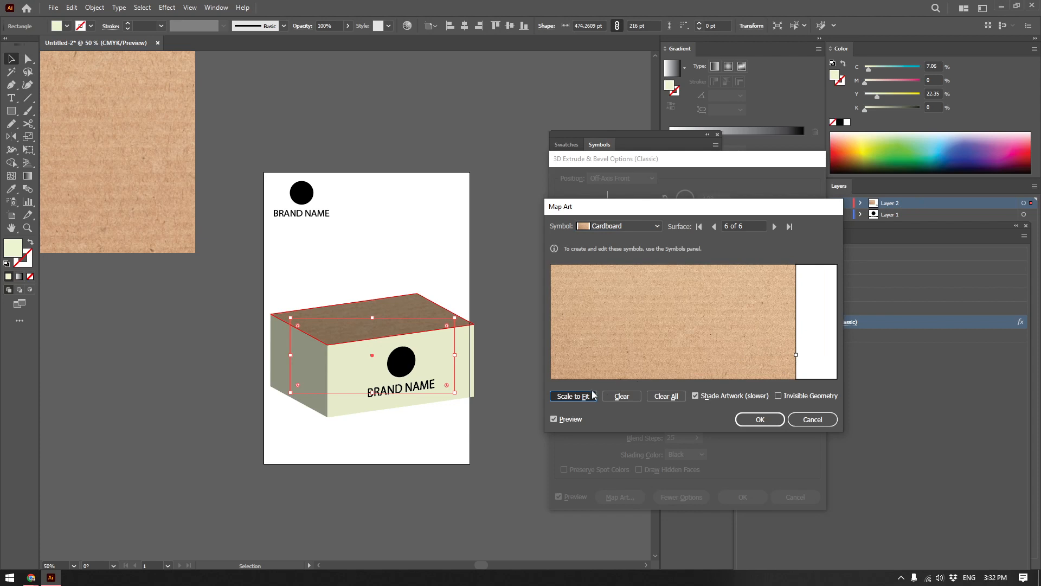
{"action": "left_click", "coordinate": [594, 394]}
{"action": "mouse_move", "coordinate": [743, 359]}
{"action": "left_mouse_down"}
{"action": "mouse_move", "coordinate": [756, 365]}
{"action": "mouse_move", "coordinate": [744, 360]}
{"action": "left_mouse_up"}
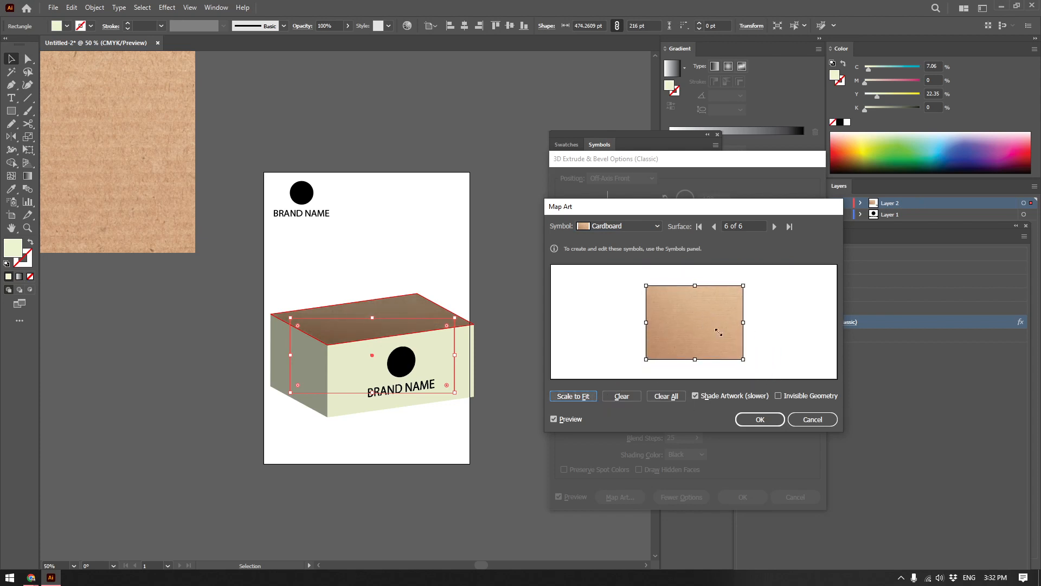
{"action": "mouse_move", "coordinate": [714, 326]}
{"action": "left_mouse_down"}
{"action": "mouse_move", "coordinate": [781, 348]}
{"action": "mouse_move", "coordinate": [760, 321]}
{"action": "mouse_move", "coordinate": [692, 336]}
{"action": "mouse_move", "coordinate": [701, 326]}
{"action": "mouse_move", "coordinate": [725, 334]}
{"action": "mouse_move", "coordinate": [710, 333]}
{"action": "left_mouse_up"}
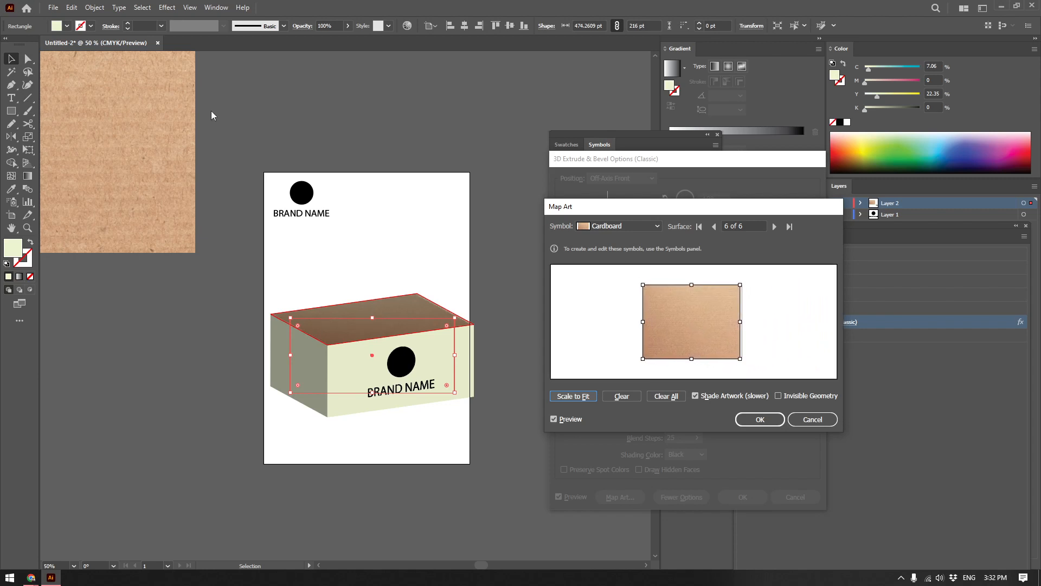
{"action": "left_click_drag", "start_coordinate": [741, 358], "coordinate": [748, 360]}
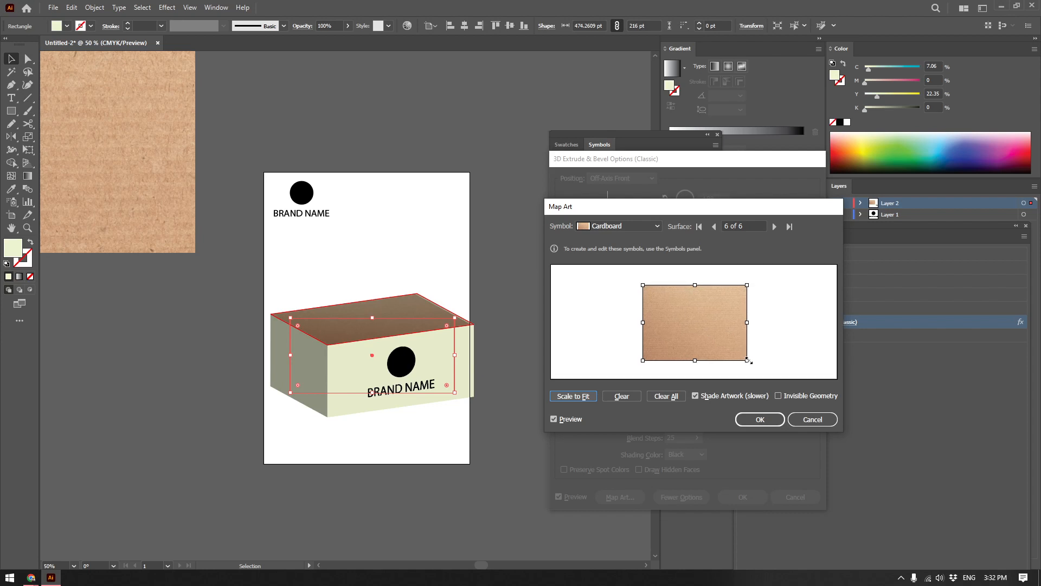
{"action": "left_click", "coordinate": [760, 419]}
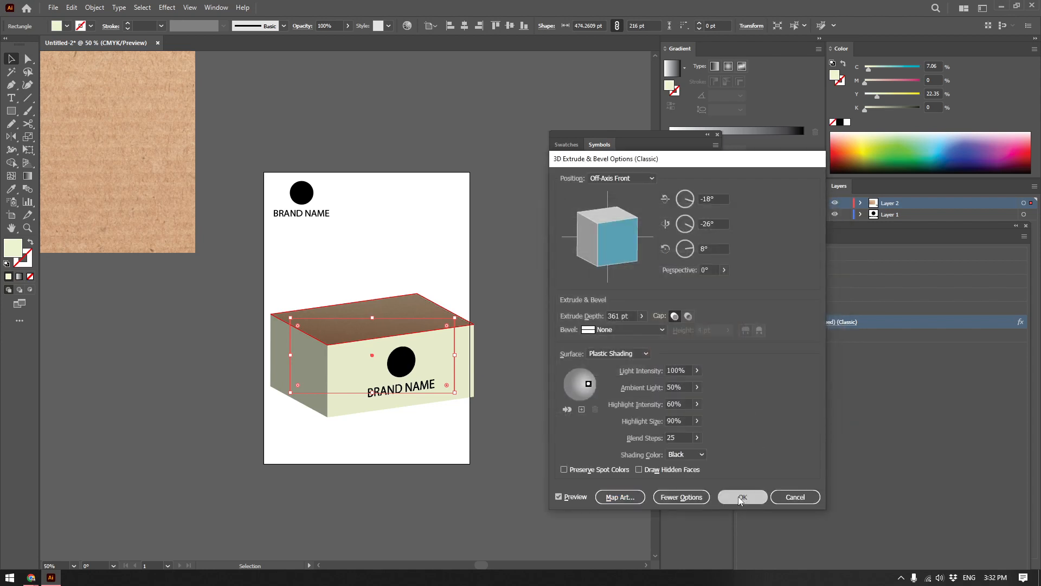
{"action": "left_click", "coordinate": [741, 497]}
Duplicate the cardboard symbol and resize the copy to about 1016 by 518 pt over the upper part of the artboard.
{"action": "left_click", "coordinate": [319, 210]}
{"action": "scroll", "coordinate": [318, 207], "scroll_direction": "down", "scroll_amount": 1}
{"action": "left_click_drag", "start_coordinate": [170, 183], "coordinate": [425, 192]}
{"action": "left_click_drag", "start_coordinate": [492, 247], "coordinate": [303, 197]}
{"action": "left_click_drag", "start_coordinate": [194, 90], "coordinate": [397, 242]}
{"action": "left_click_drag", "start_coordinate": [521, 240], "coordinate": [574, 242]}
{"action": "left_click_drag", "start_coordinate": [425, 255], "coordinate": [421, 292]}
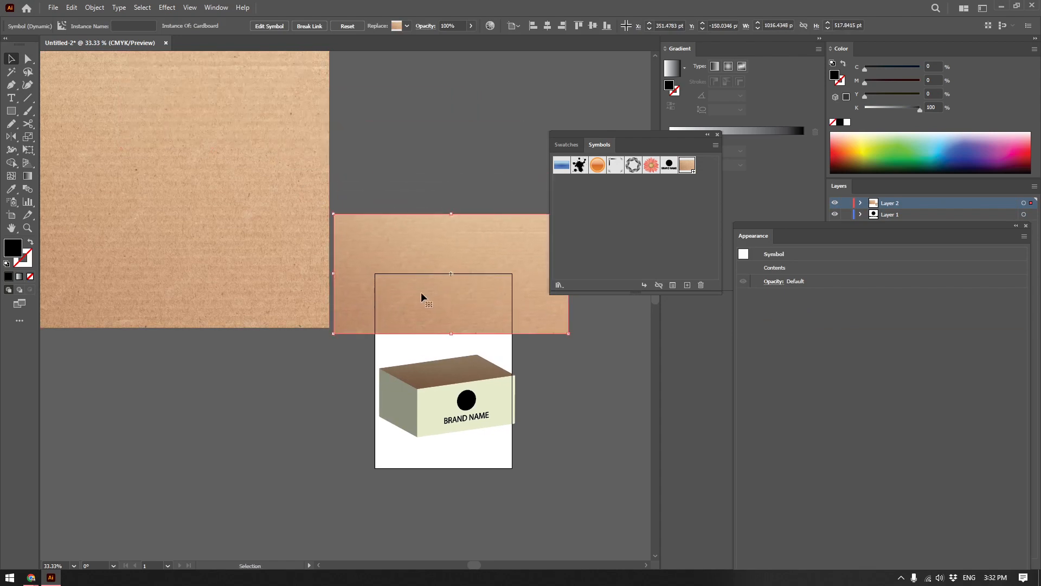
{"action": "left_click_drag", "start_coordinate": [471, 230], "coordinate": [357, 199]}
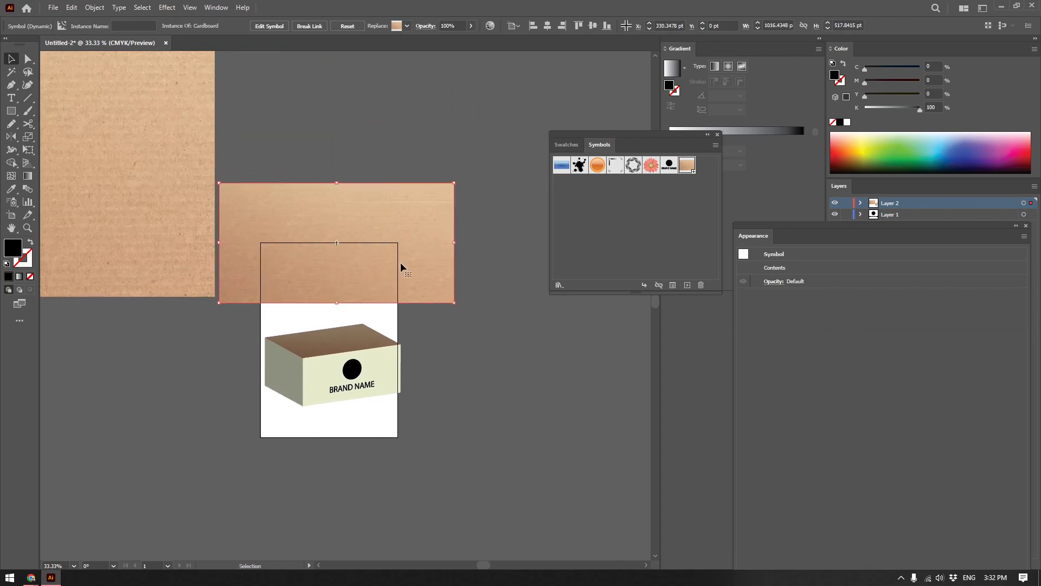
Undo the last changes to the cardboard copy, scale it to about 549 by 366 pt and place it over the upper artboard.
{"action": "key", "text": "ctrl+z"}
{"action": "key", "text": "ctrl+z"}
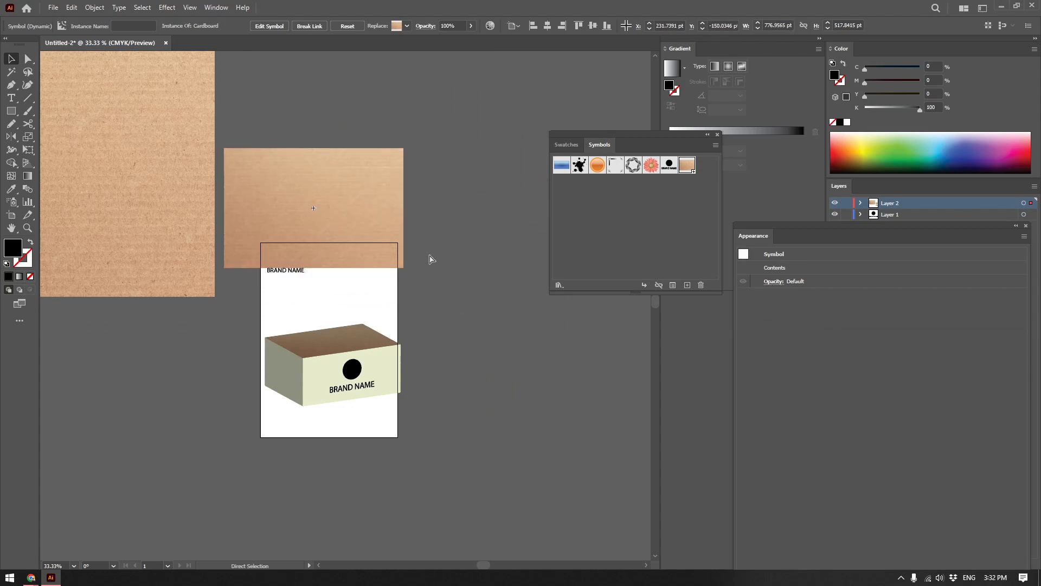
{"action": "left_click_drag", "start_coordinate": [403, 270], "coordinate": [363, 235]}
{"action": "left_click_drag", "start_coordinate": [319, 195], "coordinate": [384, 264]}
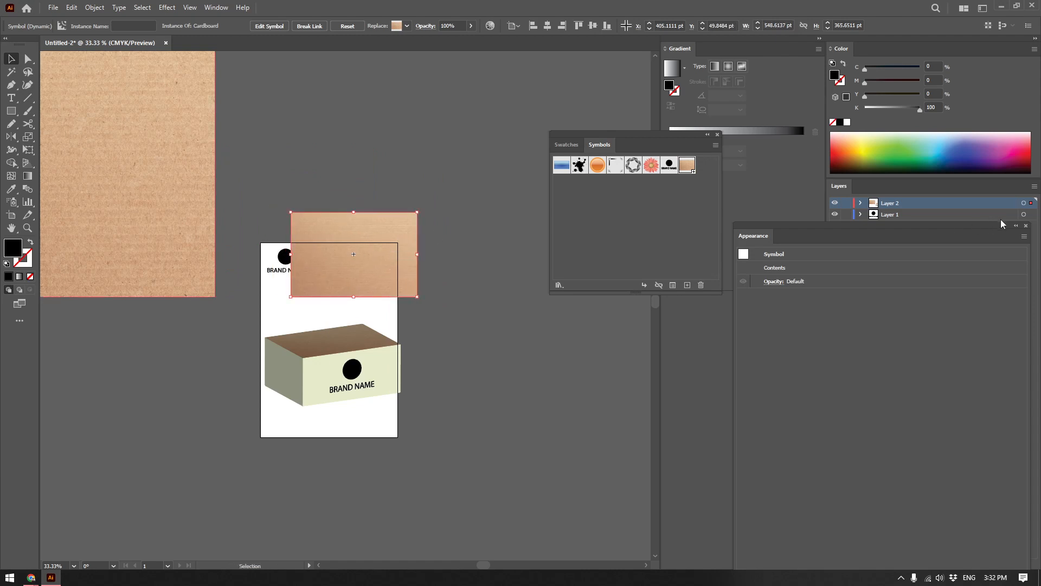
Reorder the layers so Layer 1 is above Layer 2, and move the cardboard copy behind the brand logo.
{"action": "left_click", "coordinate": [1026, 226]}
{"action": "left_click_drag", "start_coordinate": [913, 204], "coordinate": [909, 235]}
{"action": "left_click_drag", "start_coordinate": [348, 259], "coordinate": [275, 267]}
Centre the circle and brand text on the cardboard copy and save the combined artwork as a dynamic symbol named New Symbol.
{"action": "scroll", "coordinate": [283, 269], "scroll_direction": "up", "scroll_amount": 2}
{"action": "left_click_drag", "start_coordinate": [462, 158], "coordinate": [250, 276]}
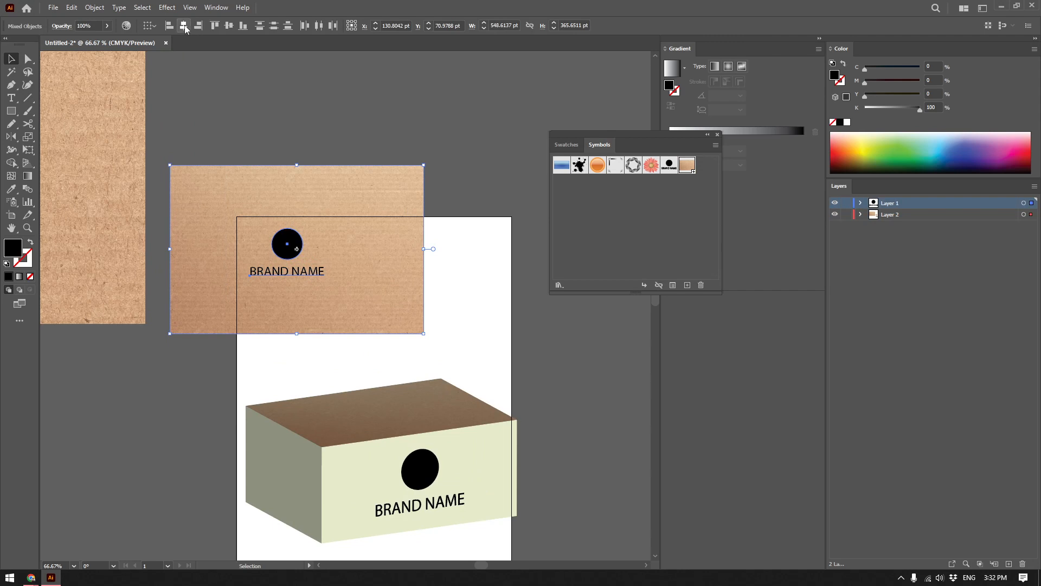
{"action": "left_click", "coordinate": [184, 25]}
{"action": "left_click_drag", "start_coordinate": [366, 150], "coordinate": [274, 376]}
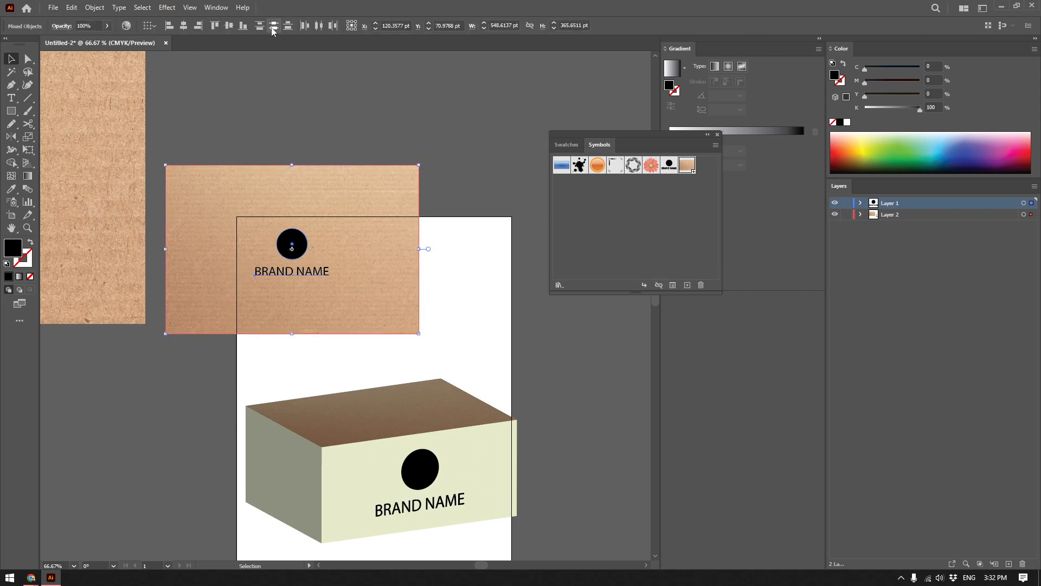
{"action": "left_click", "coordinate": [228, 25]}
{"action": "left_click_drag", "start_coordinate": [392, 251], "coordinate": [630, 213]}
{"action": "left_click", "coordinate": [523, 379]}
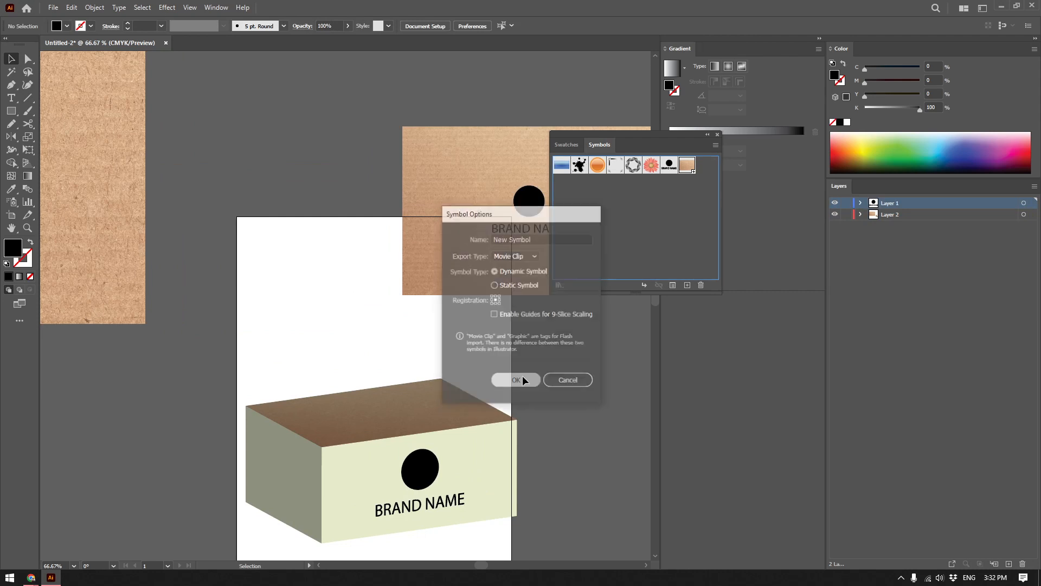
Reopen the Map Art settings in the box's 3D Extrude & Bevel effect.
{"action": "left_click", "coordinate": [441, 437]}
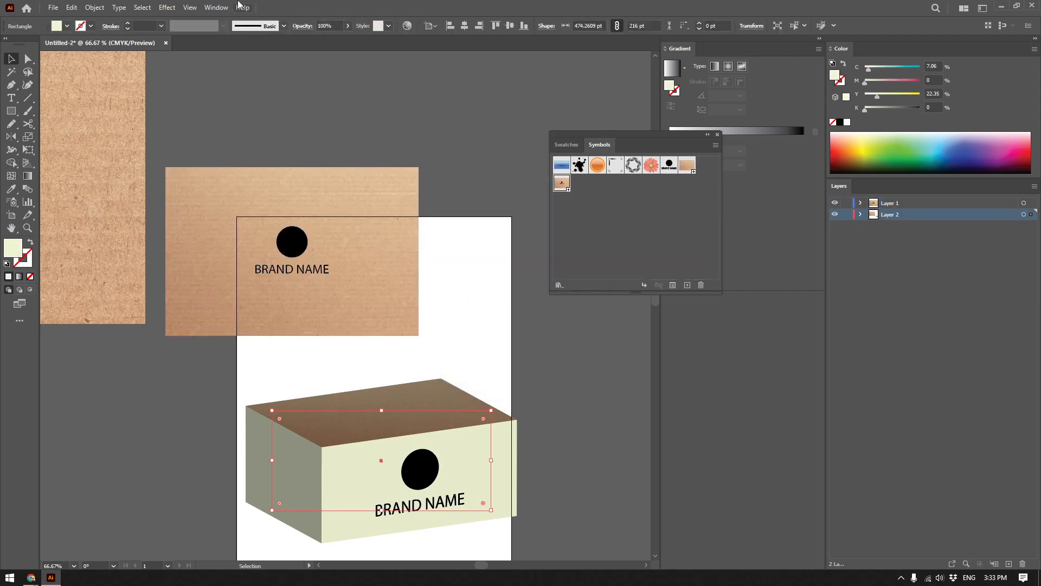
{"action": "left_click", "coordinate": [216, 8]}
{"action": "left_click", "coordinate": [257, 140]}
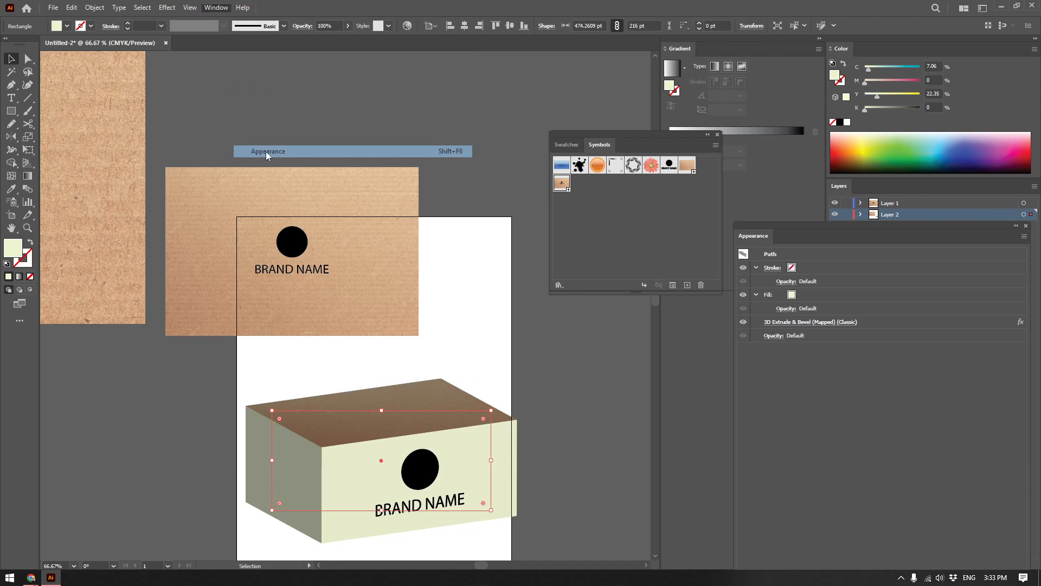
{"action": "left_click", "coordinate": [801, 321]}
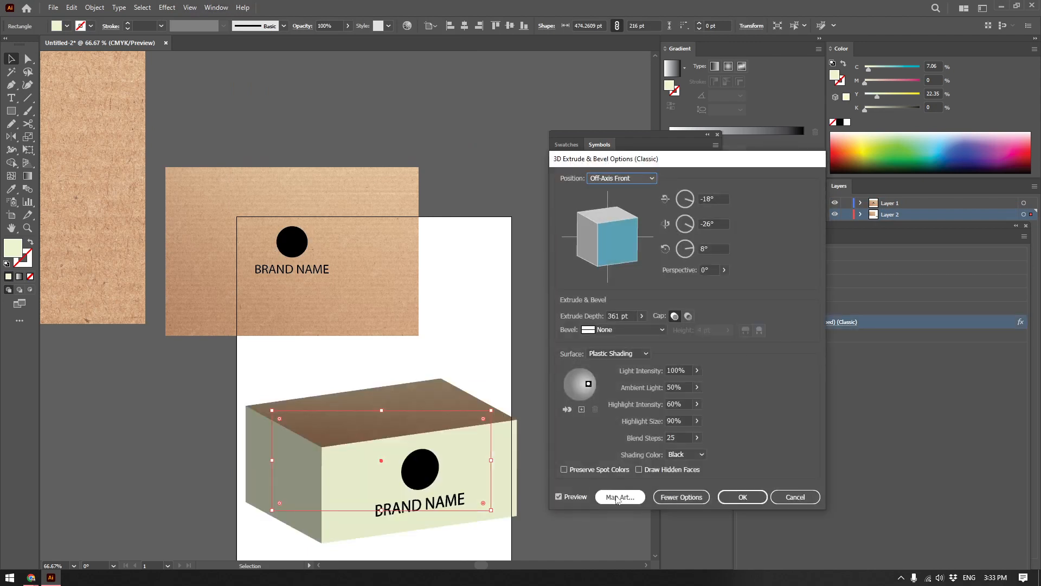
{"action": "left_click", "coordinate": [635, 500]}
Replace the artwork on surface 1, the box's front face, with New Symbol.
{"action": "left_click", "coordinate": [779, 179]}
{"action": "left_click", "coordinate": [778, 178]}
{"action": "left_click", "coordinate": [779, 178]}
{"action": "left_click", "coordinate": [779, 178]}
{"action": "left_click", "coordinate": [779, 179]}
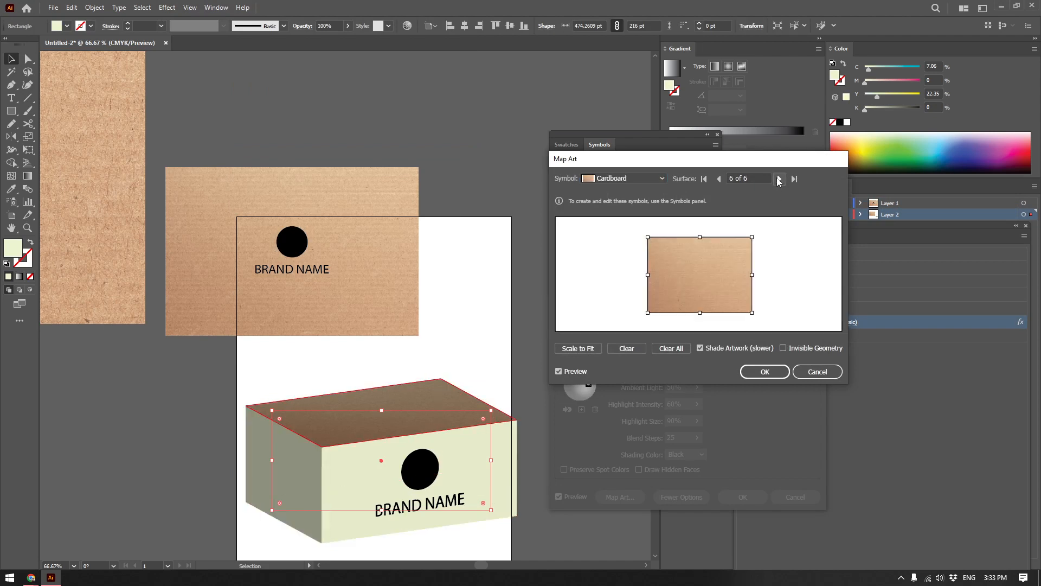
{"action": "left_click", "coordinate": [779, 179]}
{"action": "left_click", "coordinate": [640, 184]}
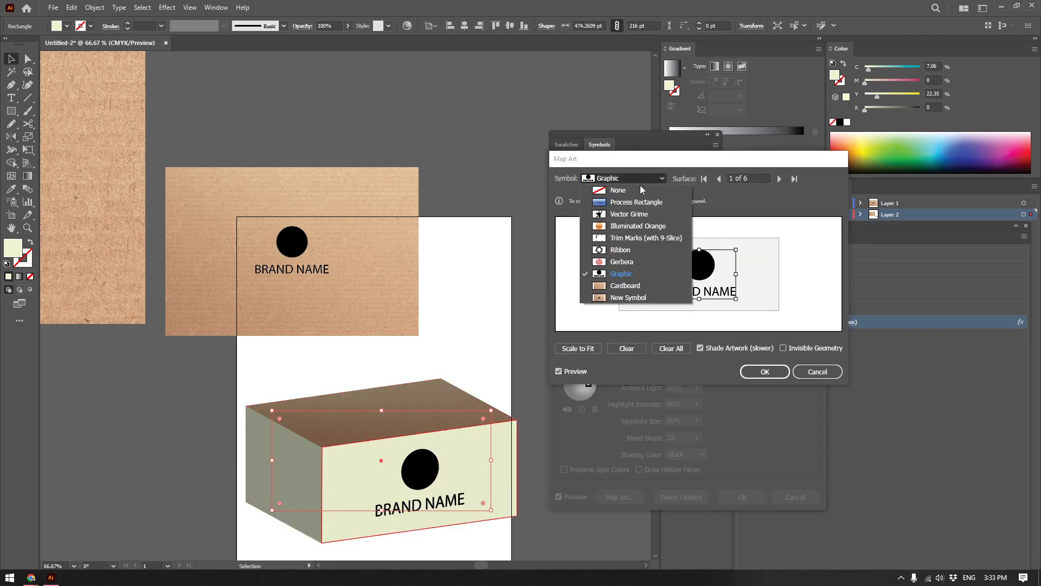
{"action": "left_click", "coordinate": [629, 291]}
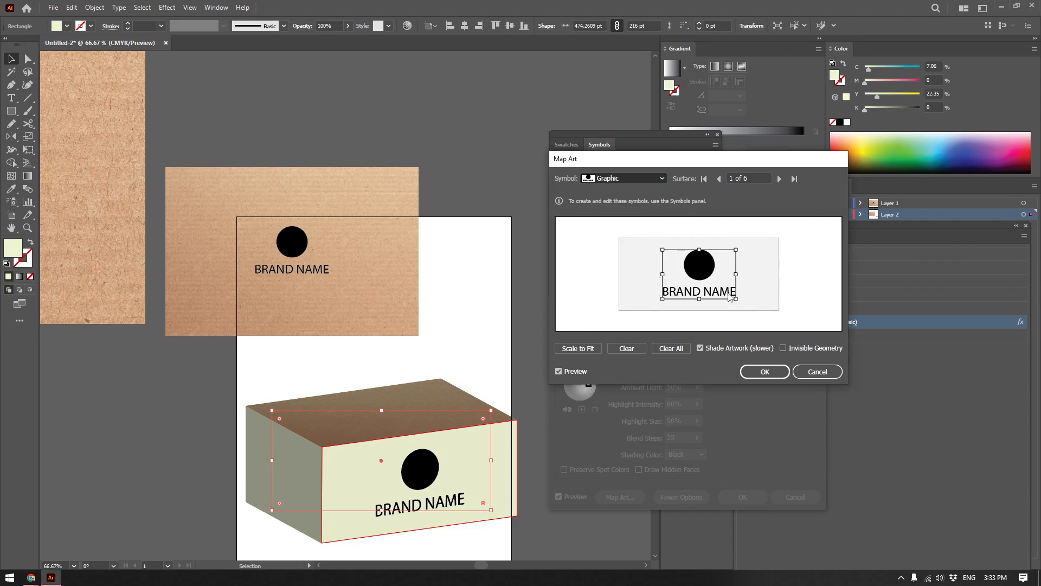
{"action": "key", "text": "Down"}
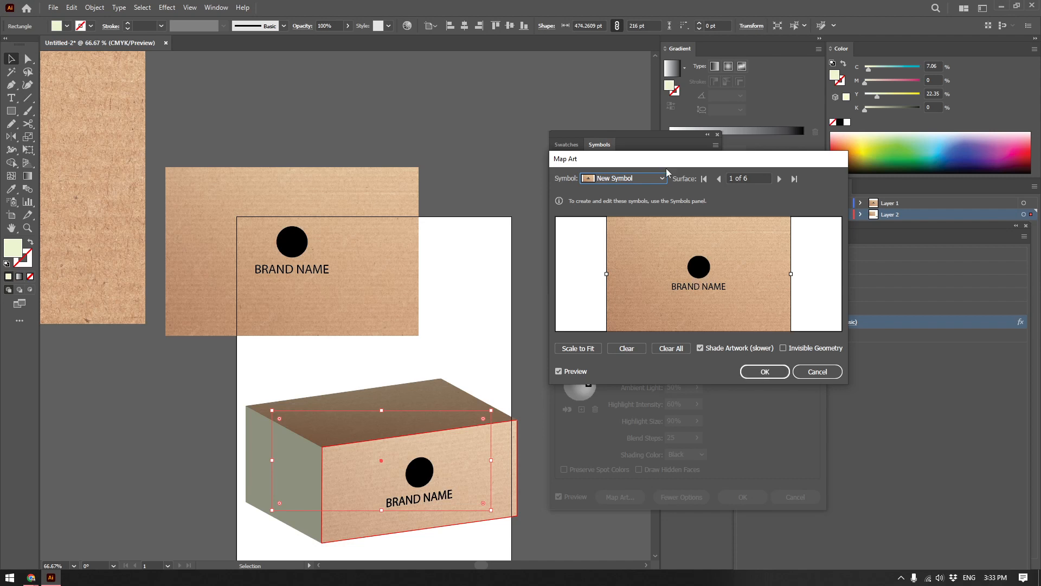
Assign the Cardboard symbol to surface 3, the box's hidden side face.
{"action": "left_click", "coordinate": [780, 178]}
{"action": "left_click", "coordinate": [621, 179]}
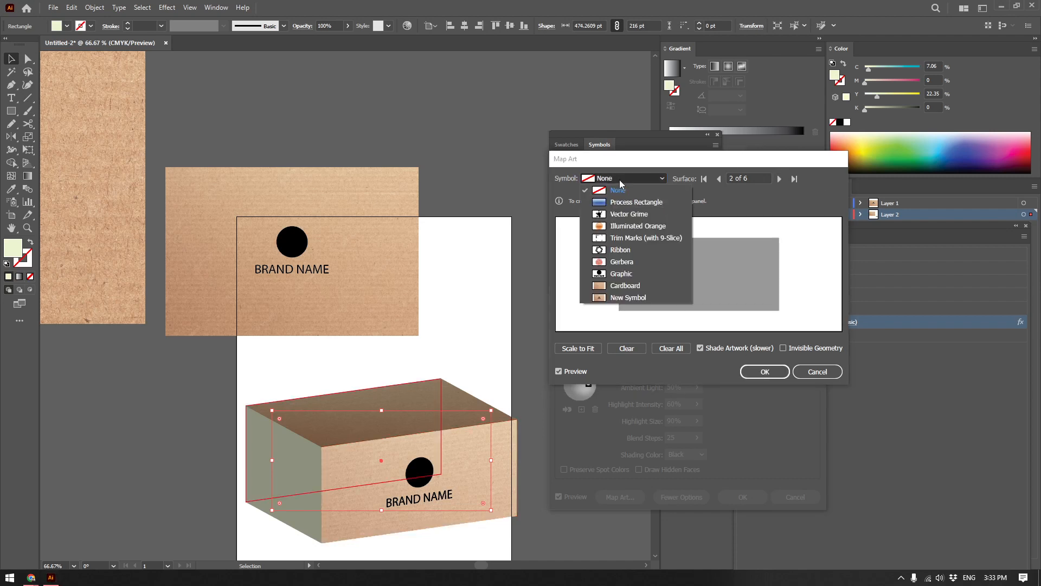
{"action": "key", "text": "Escape"}
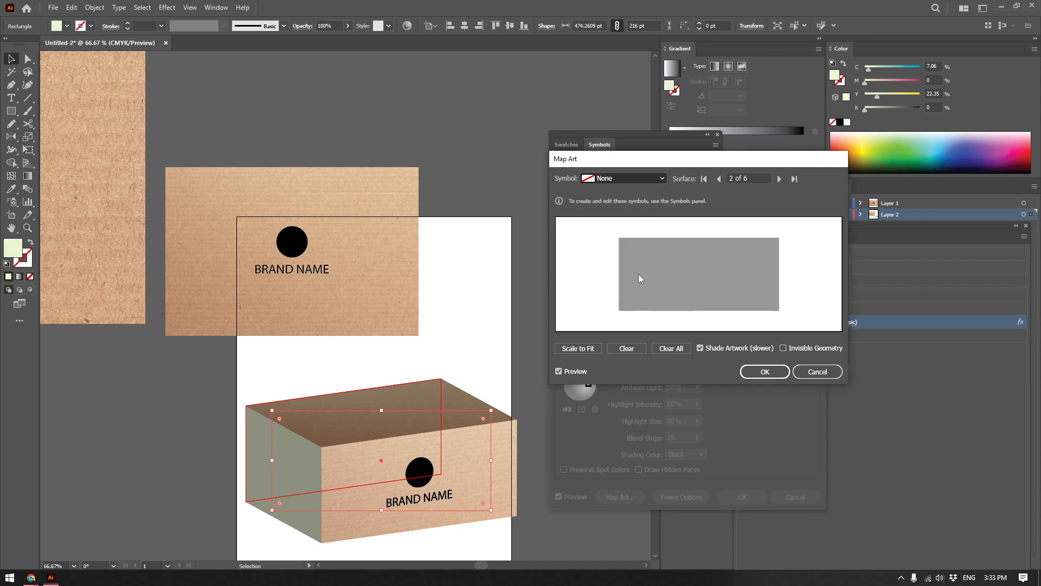
{"action": "left_click", "coordinate": [780, 179]}
{"action": "left_click", "coordinate": [629, 178]}
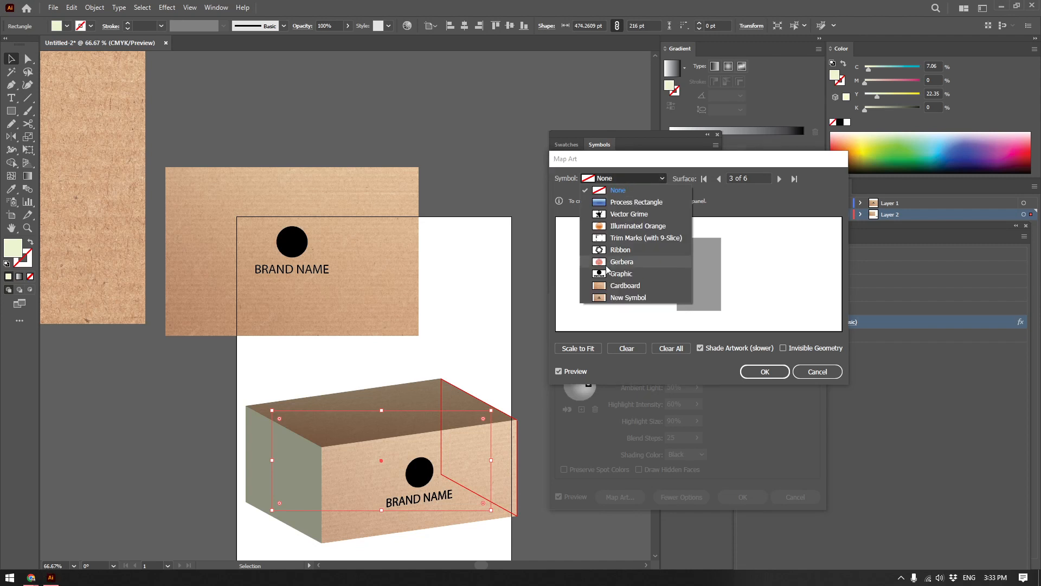
{"action": "key", "text": "Escape"}
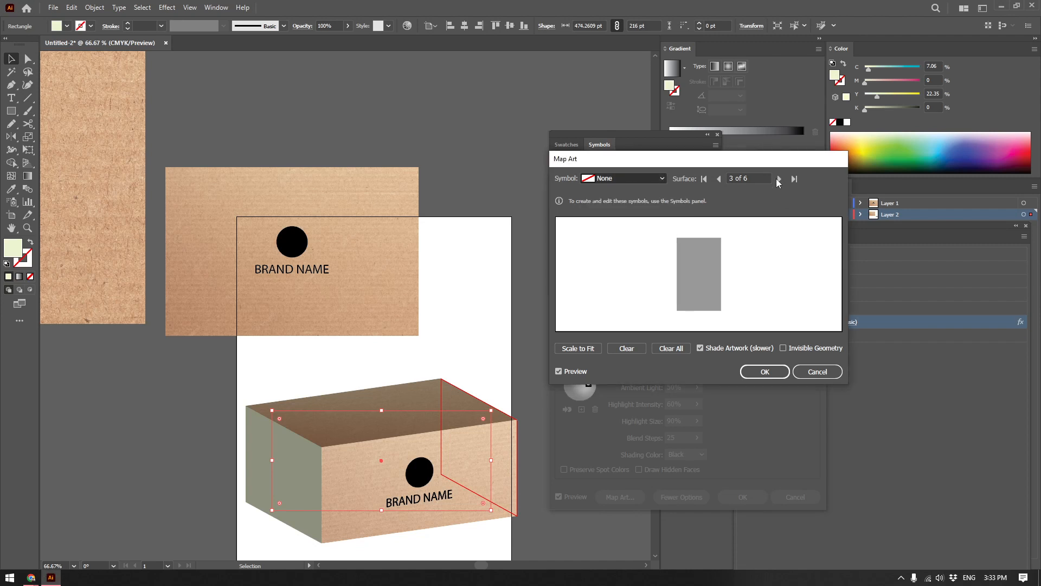
Assign the Cardboard symbol to surface 4, the box's underside, and scale it to fit.
{"action": "left_click", "coordinate": [779, 179]}
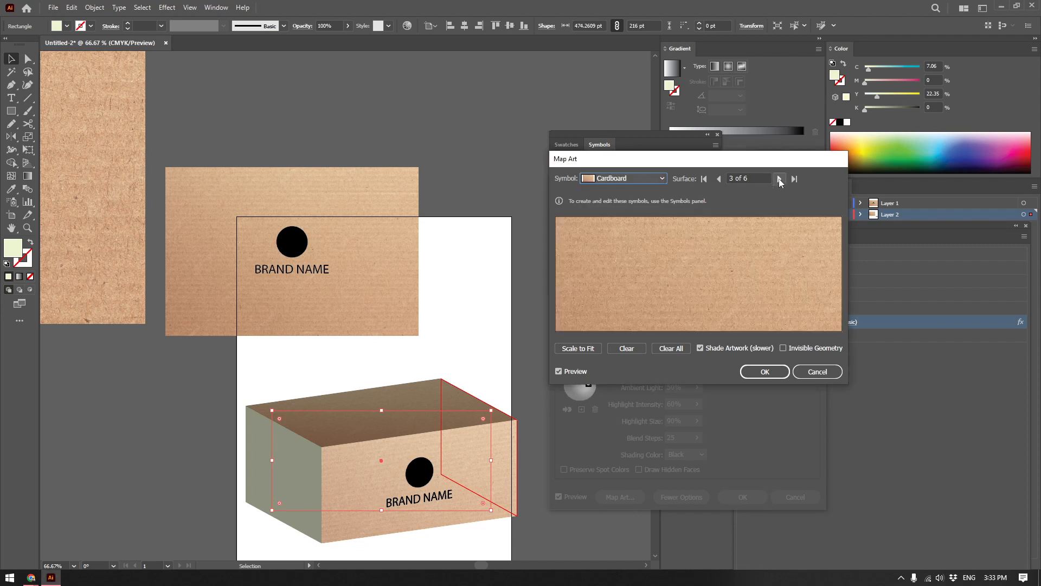
{"action": "left_click", "coordinate": [642, 179]}
{"action": "key", "text": "Escape"}
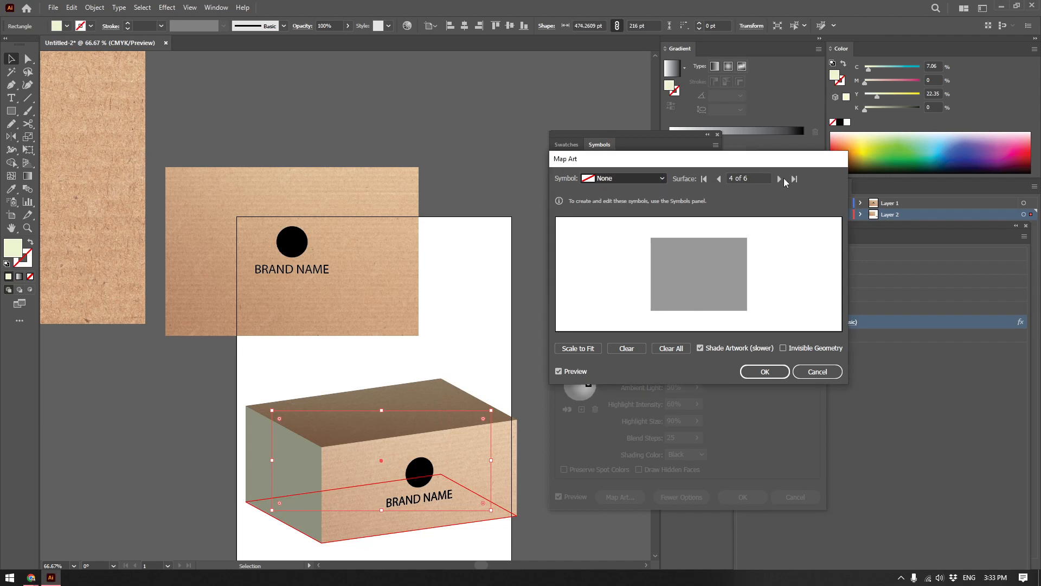
{"action": "left_click", "coordinate": [593, 347]}
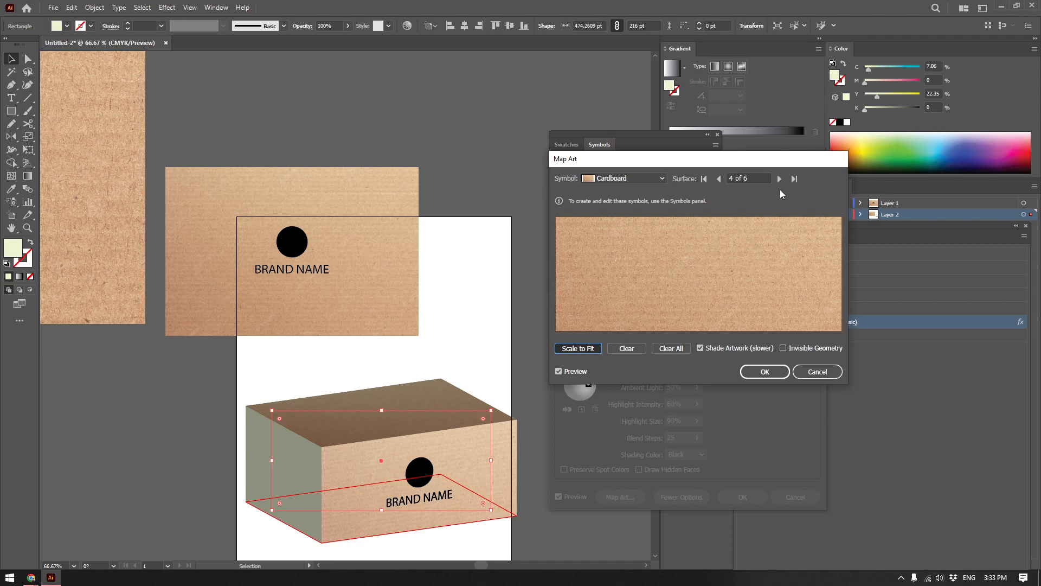
Assign the Cardboard symbol to surface 5, the visible side face, scale it to fit, and confirm the mapped art.
{"action": "left_click", "coordinate": [651, 176]}
{"action": "left_click", "coordinate": [608, 287]}
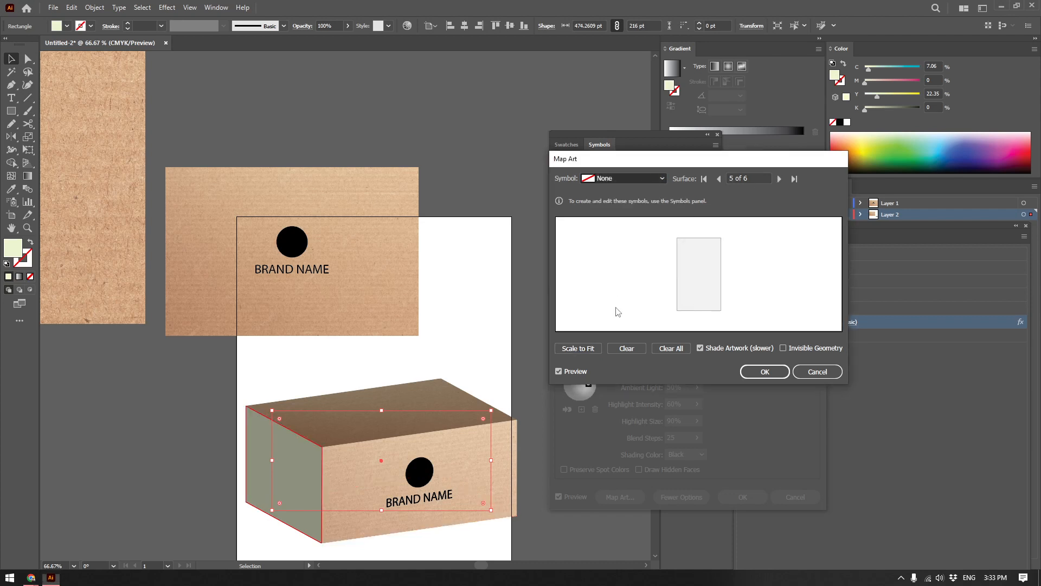
{"action": "left_click", "coordinate": [587, 350]}
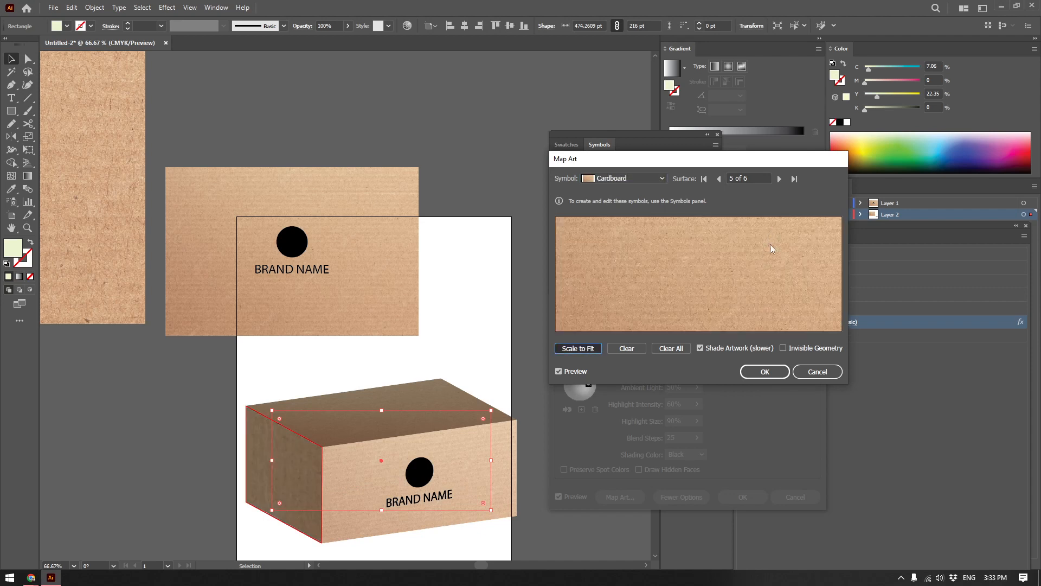
{"action": "left_click", "coordinate": [766, 374]}
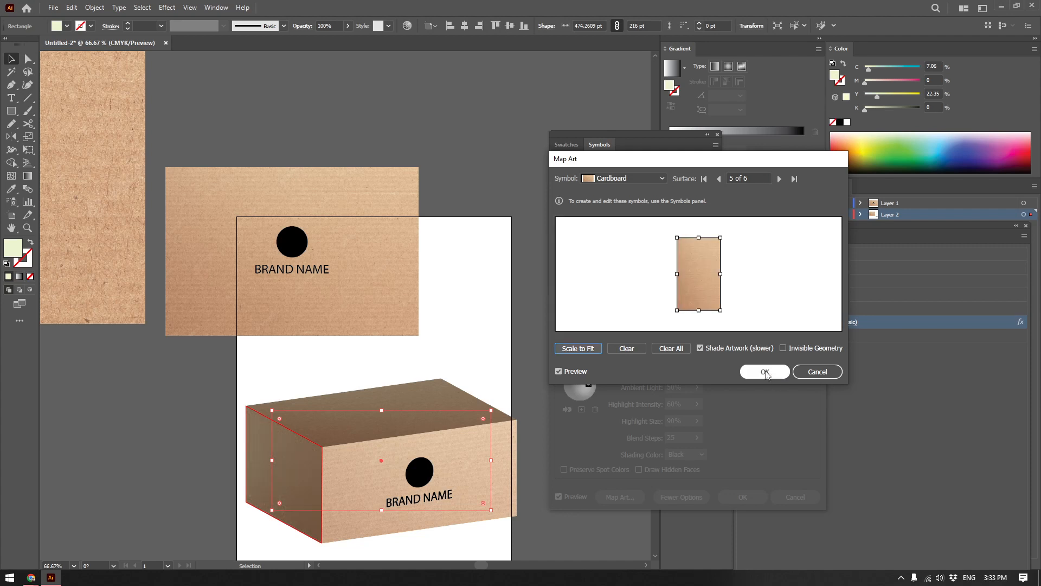
Rotate the box freely to a custom rotation of about -9°, -21° and 2°, and apply the effect.
{"action": "left_click_drag", "start_coordinate": [620, 241], "coordinate": [610, 242]}
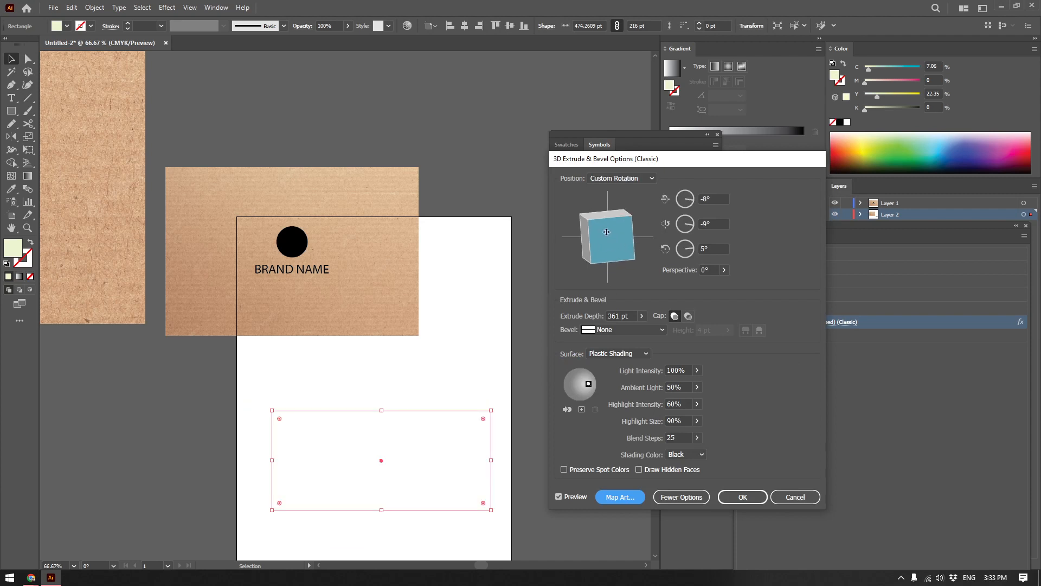
{"action": "left_click_drag", "start_coordinate": [615, 232], "coordinate": [616, 221]}
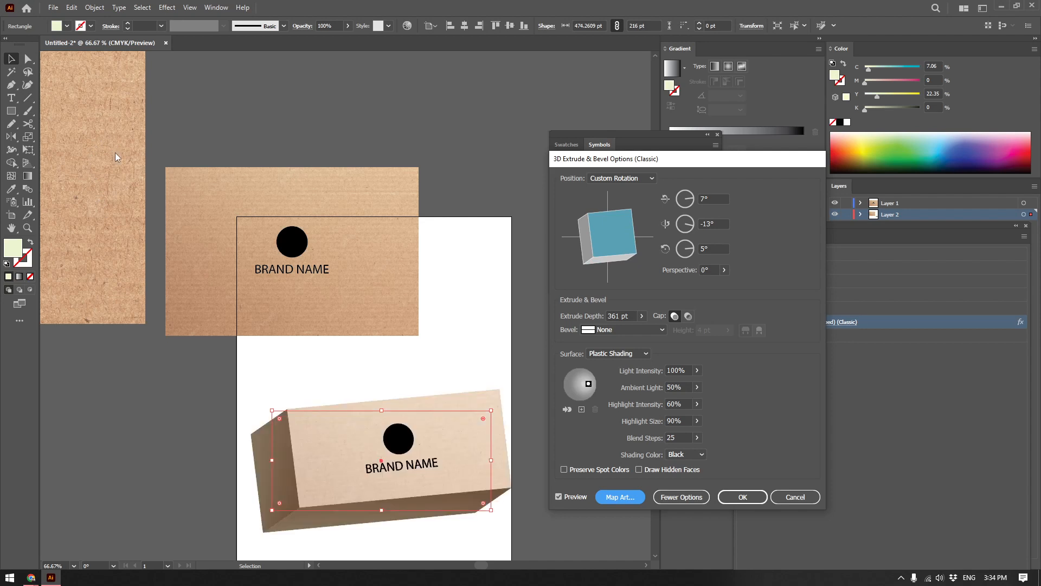
{"action": "mouse_move", "coordinate": [613, 232]}
{"action": "left_mouse_down"}
{"action": "mouse_move", "coordinate": [609, 247]}
{"action": "mouse_move", "coordinate": [618, 242]}
{"action": "left_mouse_up"}
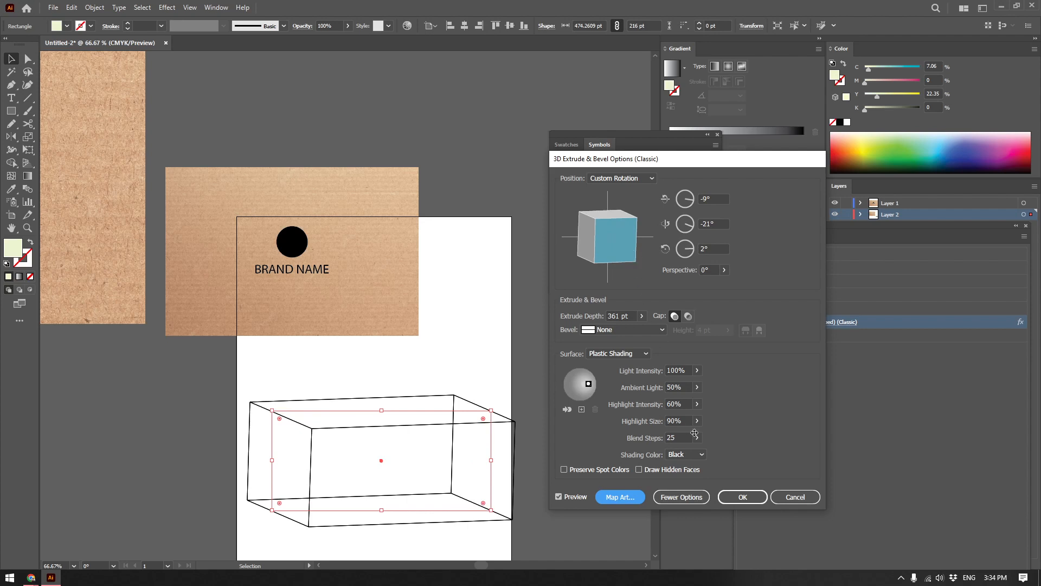
{"action": "left_click", "coordinate": [743, 497]}
Scale the large original cardboard symbol down to about 612 by 408 pt, keeping it off the artboard beside the other artwork.
{"action": "left_click_drag", "start_coordinate": [451, 354], "coordinate": [512, 330]}
{"action": "scroll", "coordinate": [488, 350], "scroll_direction": "down", "scroll_amount": 3}
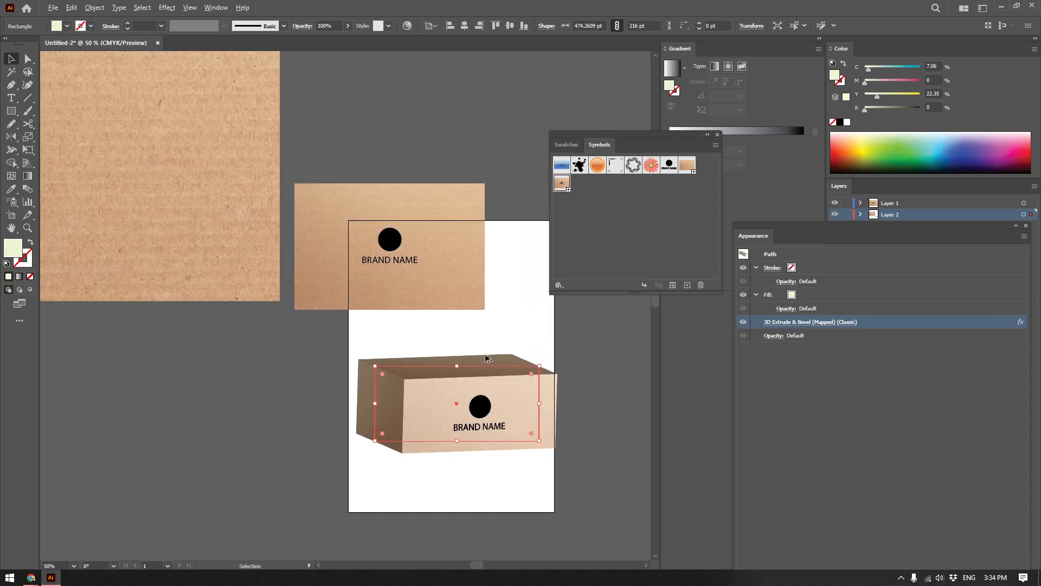
{"action": "left_click", "coordinate": [323, 253]}
{"action": "left_click_drag", "start_coordinate": [383, 327], "coordinate": [143, 191]}
{"action": "left_click_drag", "start_coordinate": [87, 145], "coordinate": [291, 267]}
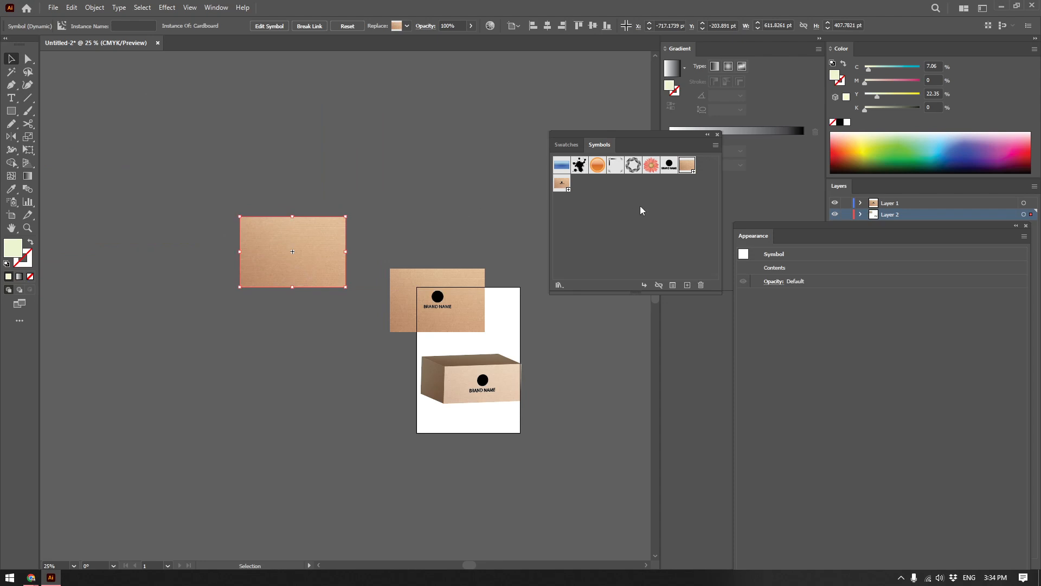
Move the finished box slightly left and up so that it fits within the artboard.
{"action": "scroll", "coordinate": [503, 367], "scroll_direction": "up", "scroll_amount": 2}
{"action": "scroll", "coordinate": [521, 421], "scroll_direction": "up", "scroll_amount": 2}
{"action": "scroll", "coordinate": [525, 420], "scroll_direction": "down", "scroll_amount": 1}
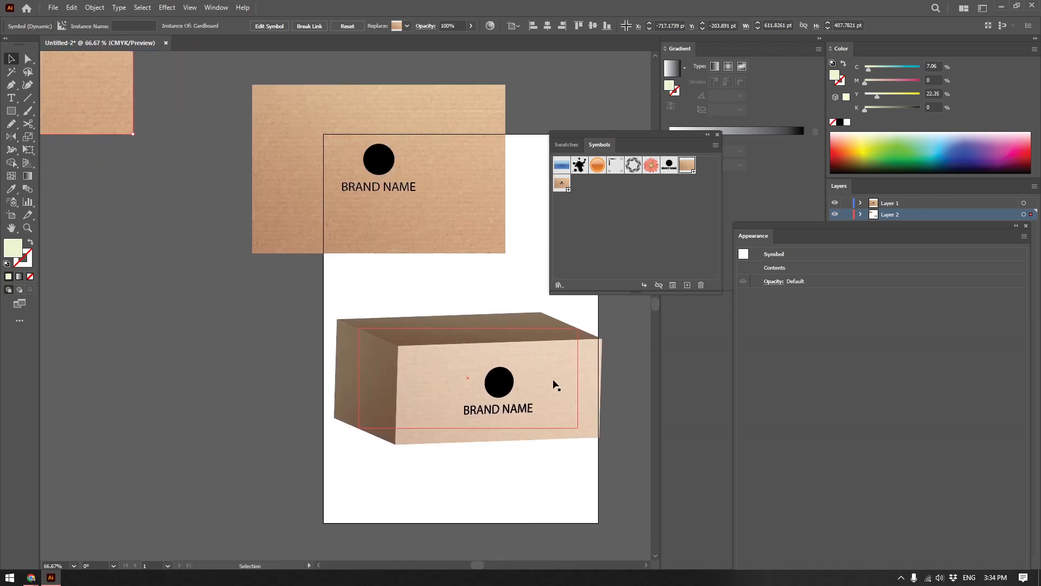
{"action": "scroll", "coordinate": [553, 381], "scroll_direction": "up", "scroll_amount": 3}
{"action": "left_click_drag", "start_coordinate": [396, 367], "coordinate": [519, 374]}
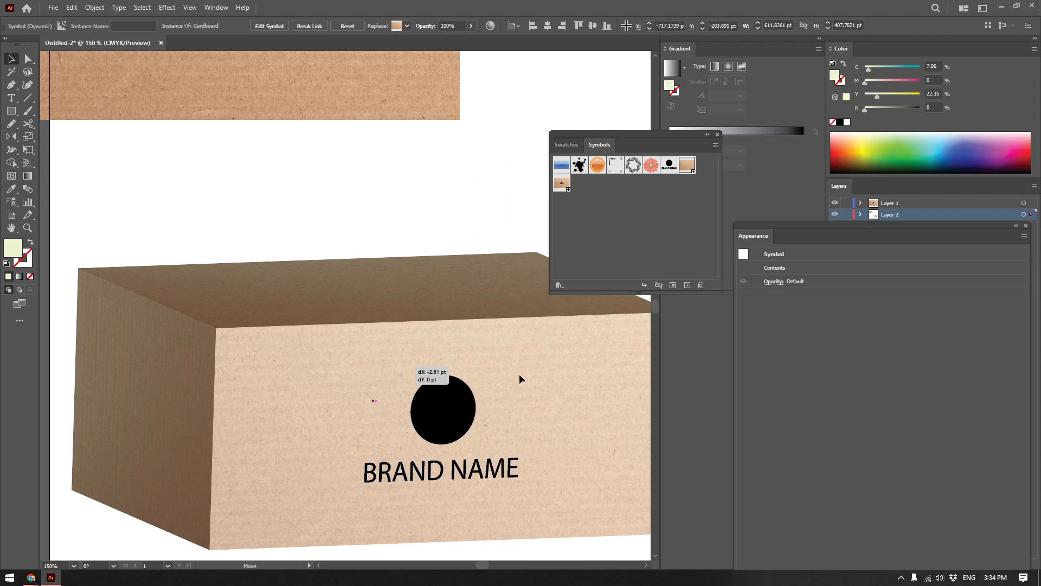
{"action": "left_click_drag", "start_coordinate": [374, 400], "coordinate": [367, 400]}
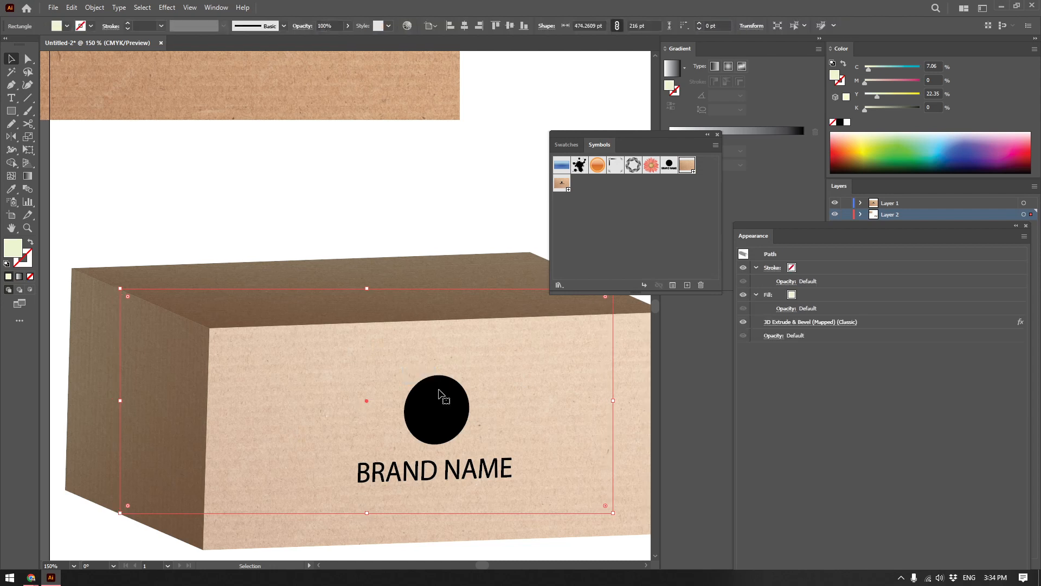
{"action": "scroll", "coordinate": [440, 385], "scroll_direction": "down", "scroll_amount": 1}
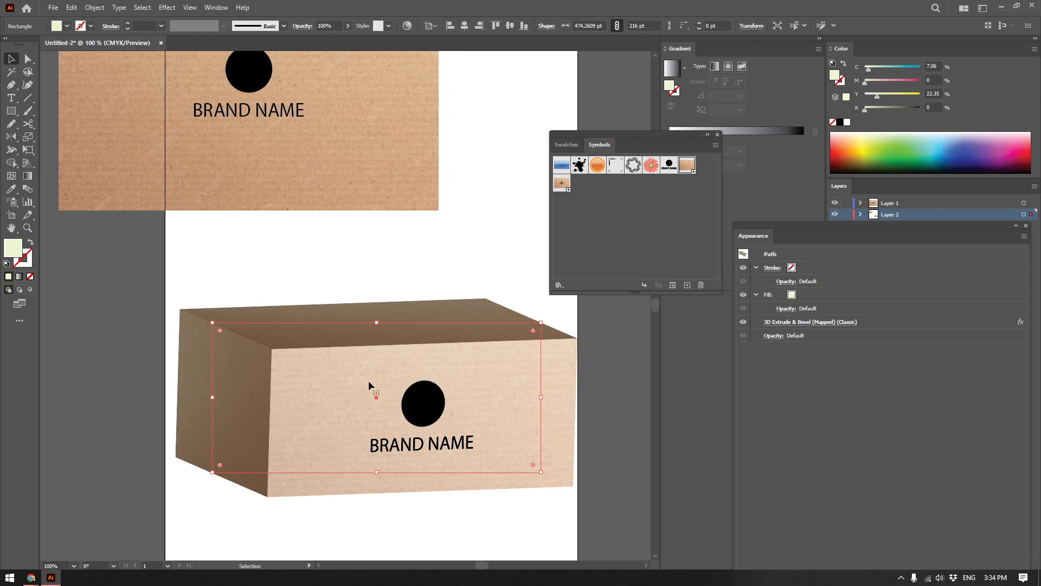
{"action": "left_click_drag", "start_coordinate": [390, 381], "coordinate": [389, 360]}
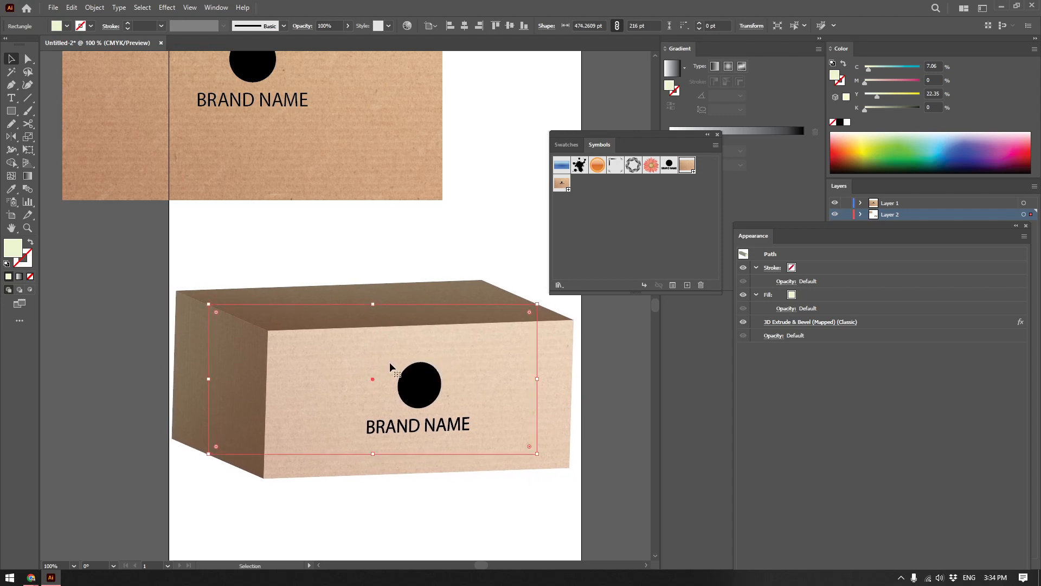